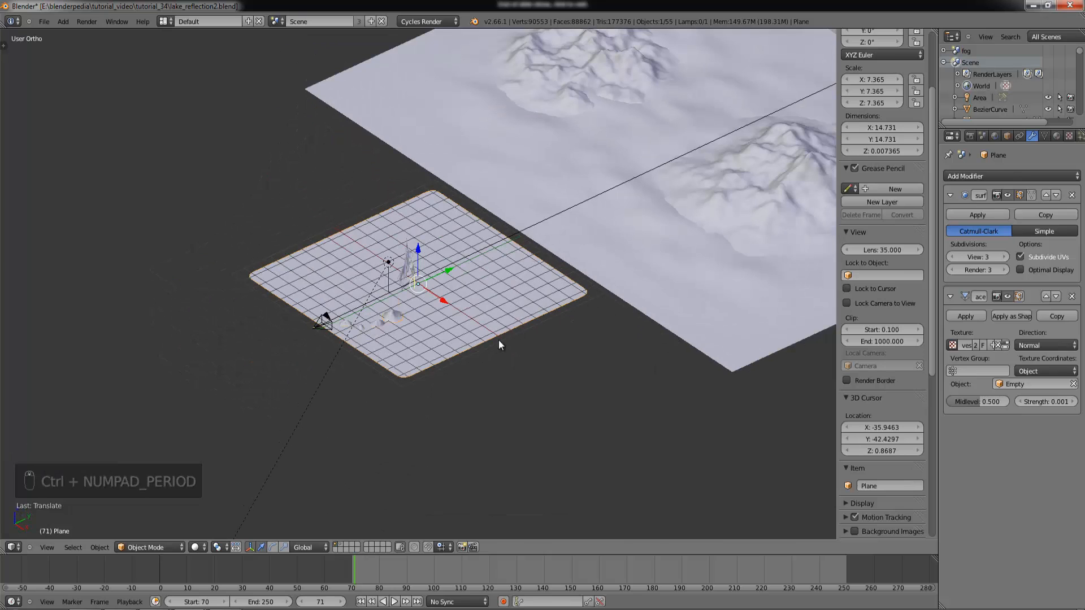
Inspect the water plane, the mountain landscape and the sunset backdrop plane from several angles.
right_click(679, 297)
middle_drag(672, 304, 603, 238)
right_click(583, 222)
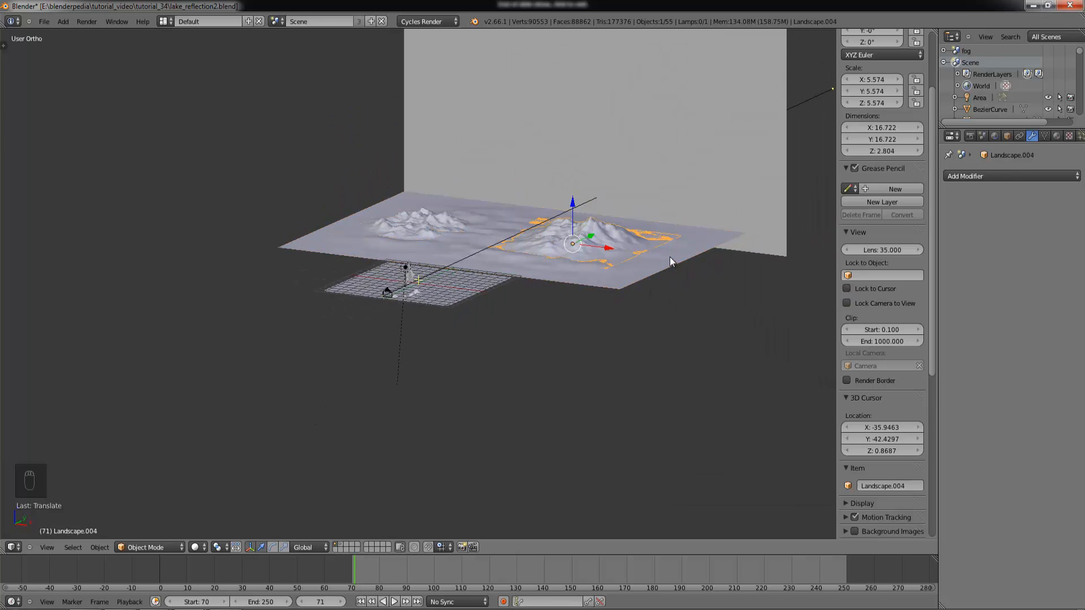
key(ctrl+KP_Decimal)
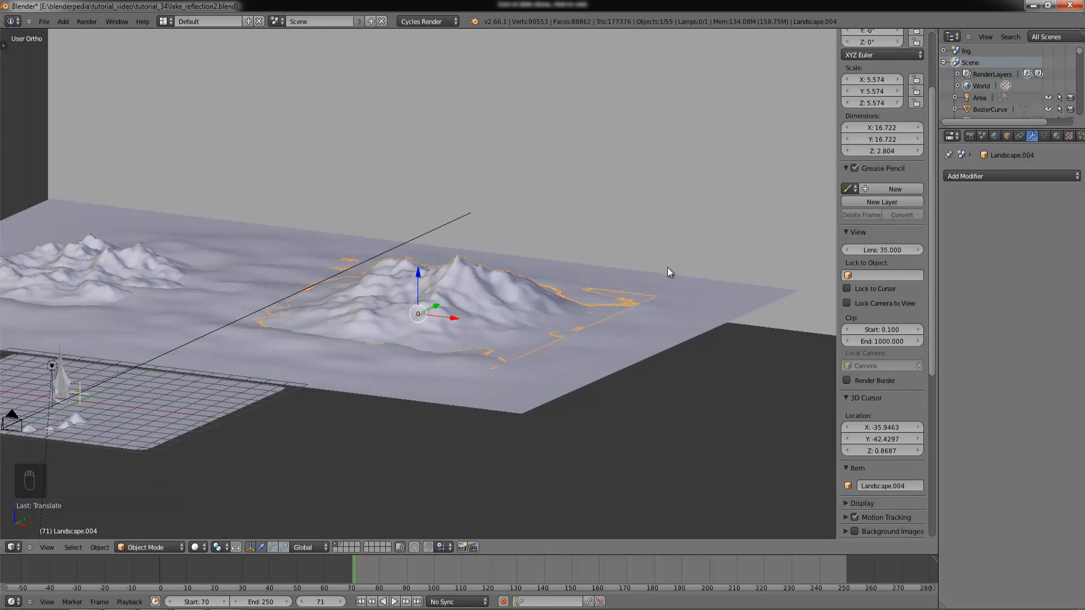
middle_drag(320, 275, 336, 292)
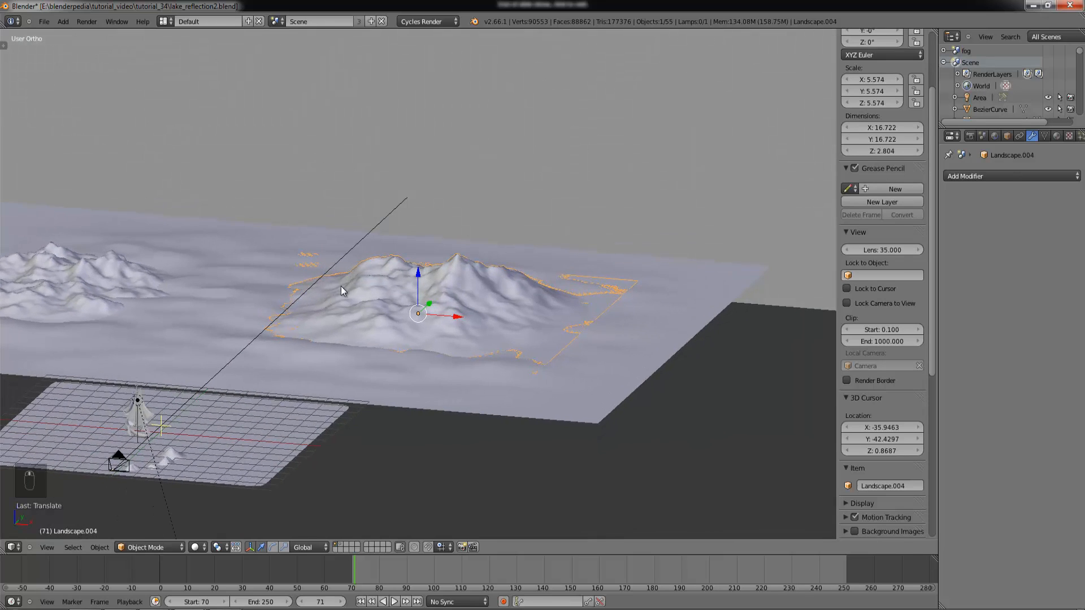
scroll(397, 240, down, 3)
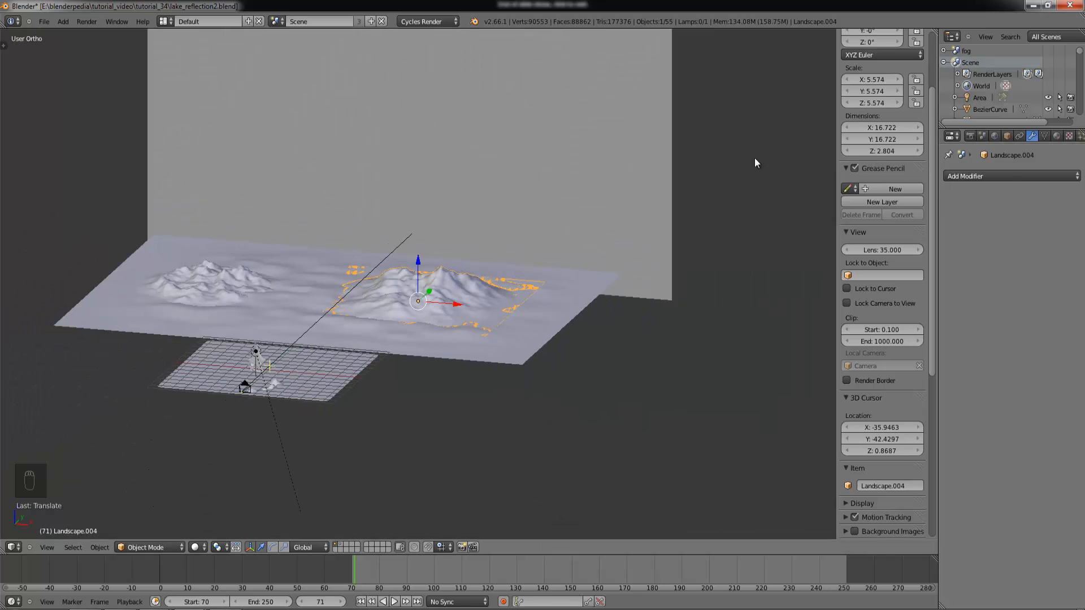
middle_drag(438, 298, 516, 185)
right_click(517, 185)
scroll(500, 269, down, 3)
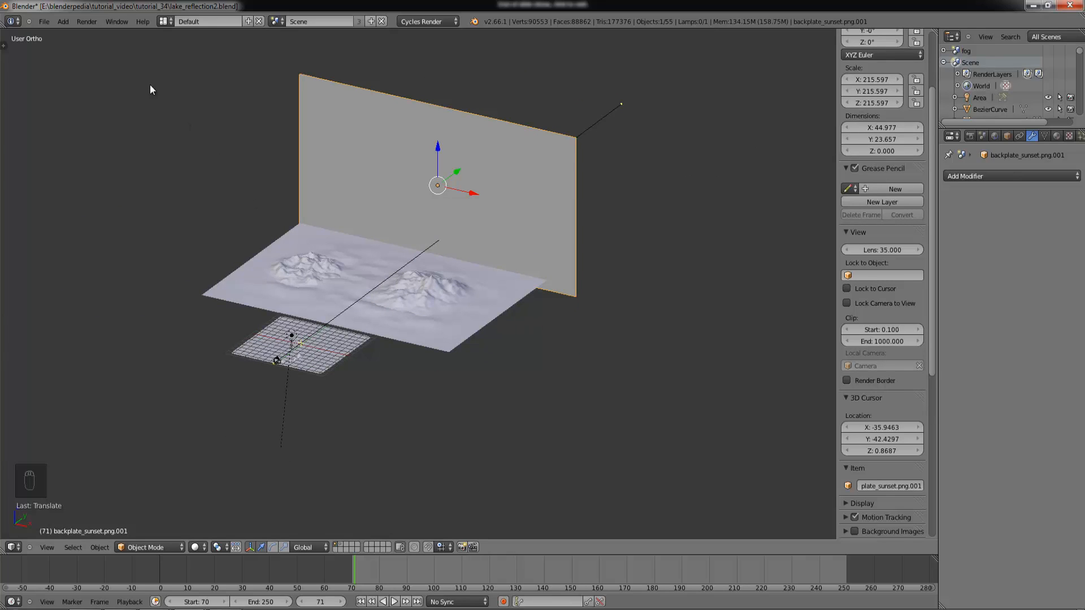
Look up the Images as Planes option among the mesh types that can be added.
click(65, 22)
mouse_move(74, 34)
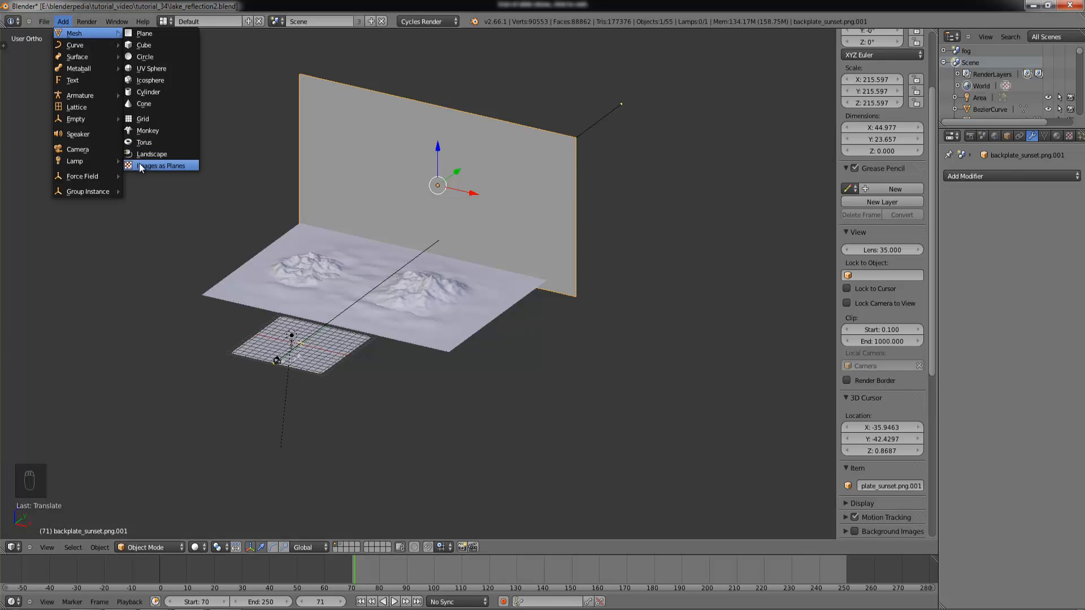
middle_drag(341, 228, 445, 221)
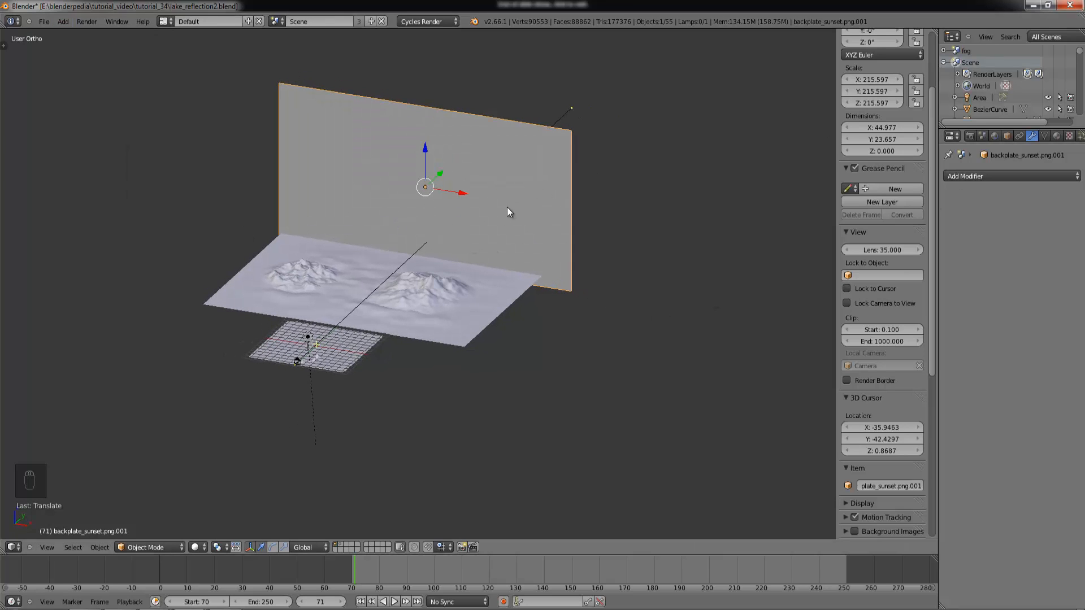
Show the second layer too and inspect the sphere above the mountain landscape.
shift+click(341, 545)
right_click(382, 255)
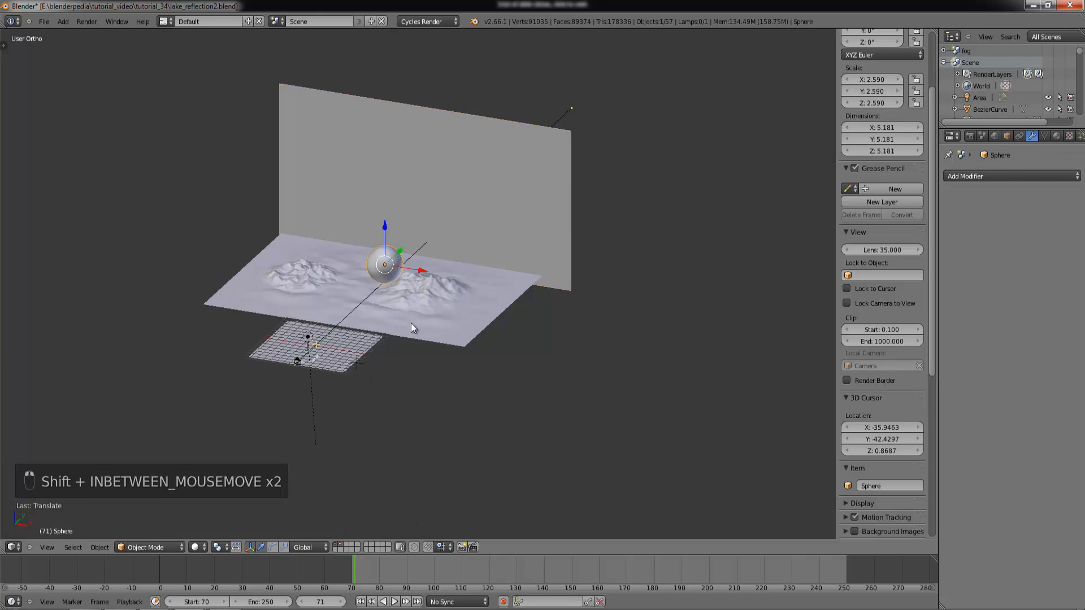
scroll(412, 321, up, 3)
middle_drag(413, 259, 298, 283)
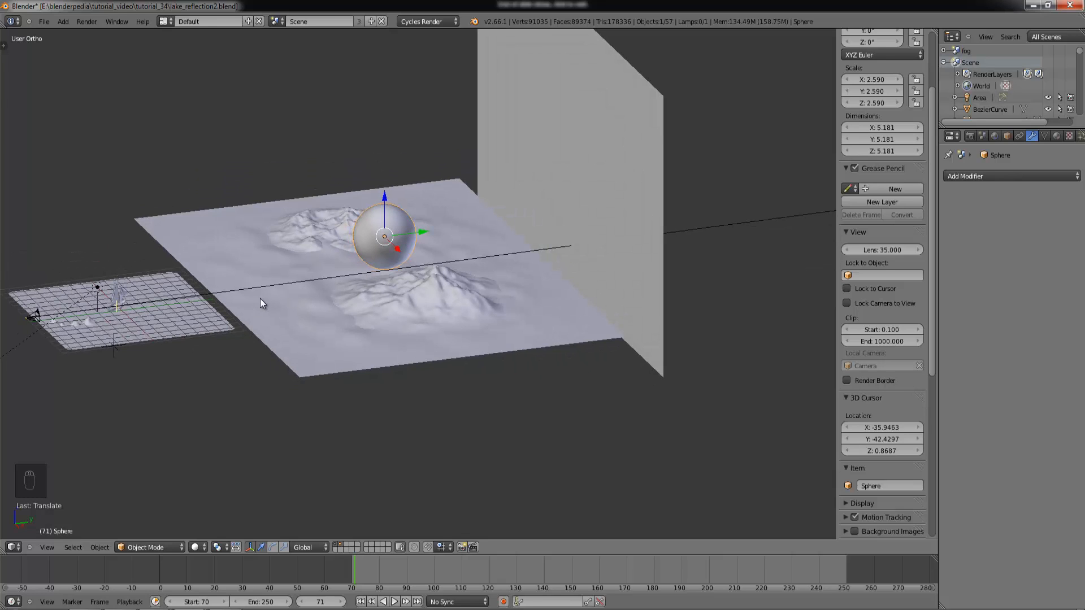
View the scene from the top, focus on the water plane and select the camera in front of it.
key(KP_7)
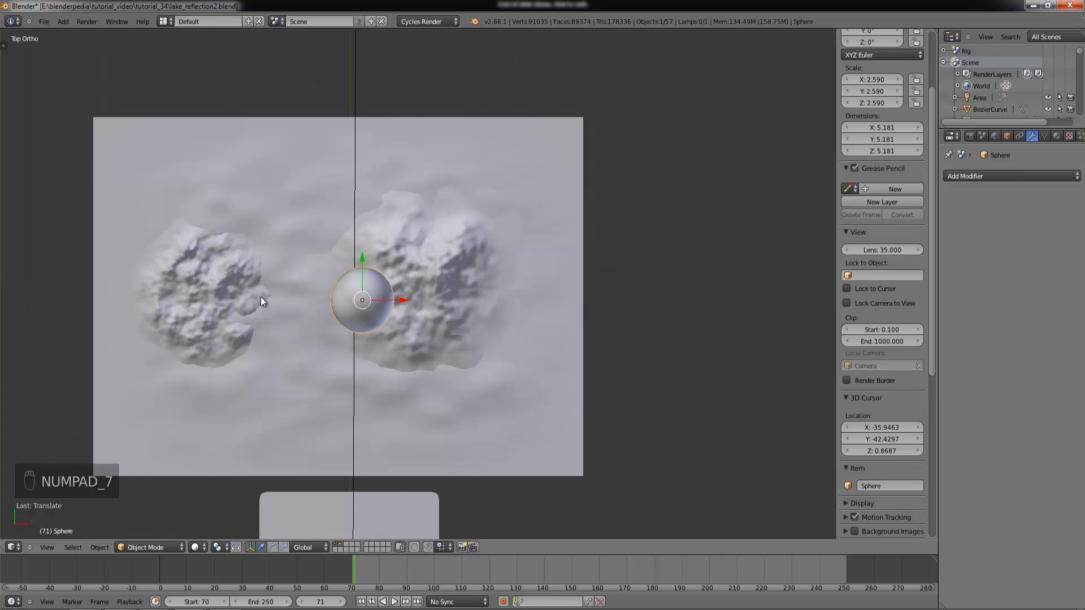
right_click(388, 393)
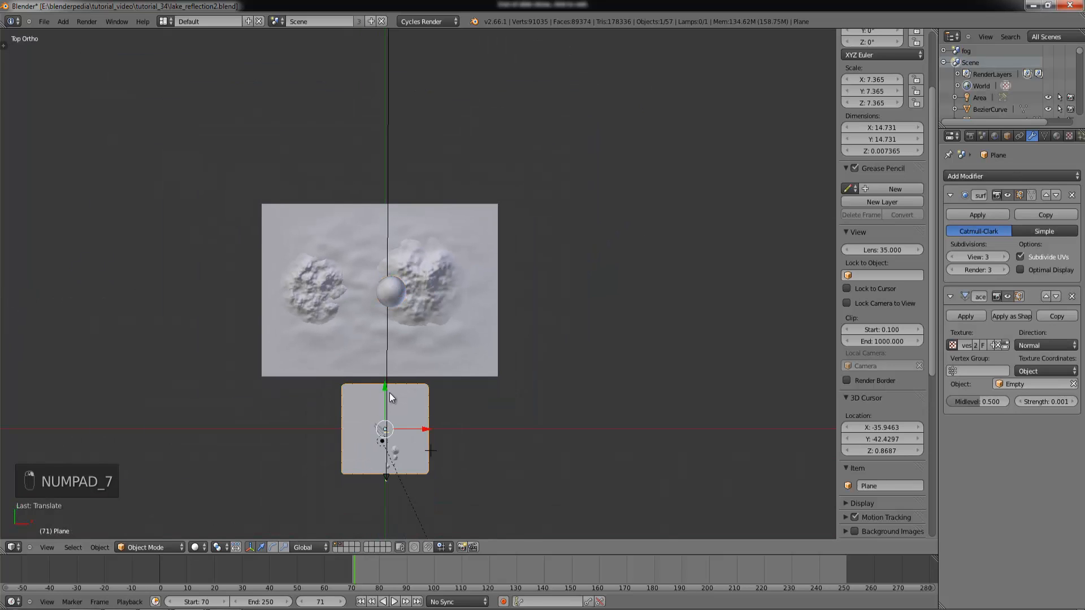
key(ctrl+KP_Decimal)
right_click(426, 485)
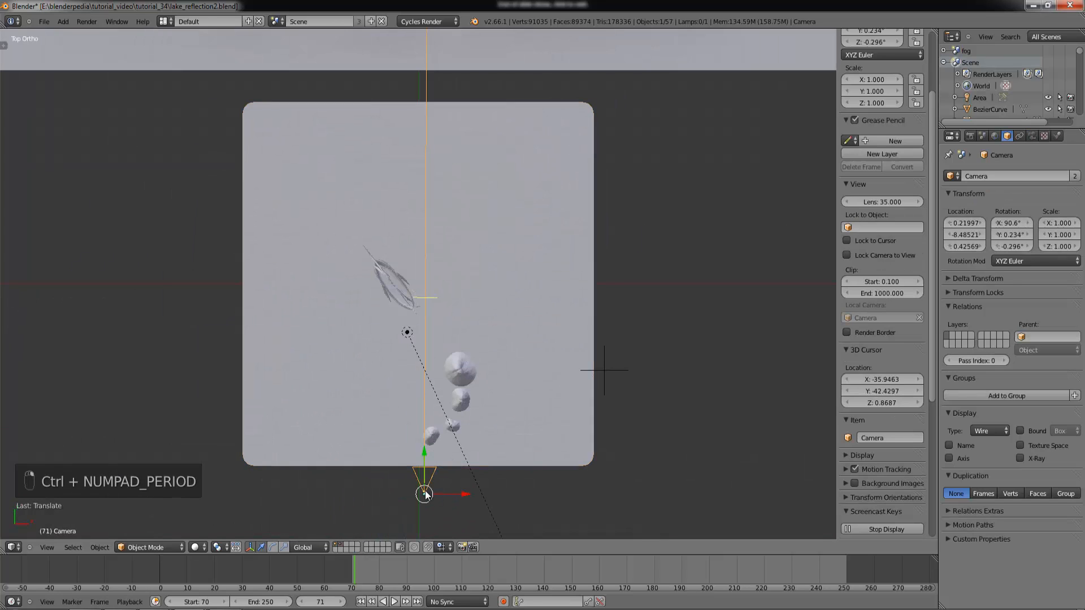
click(19, 547)
click(24, 506)
scroll(220, 445, down, 4)
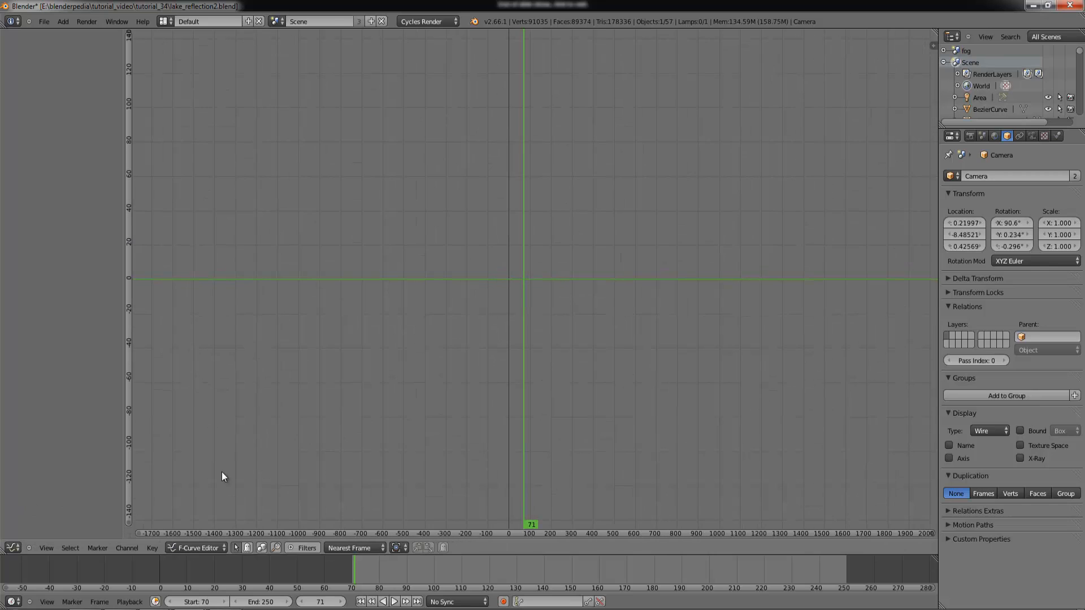
click(13, 547)
click(38, 523)
Add the water plane and sunset backdrop to the camera selection and move all three objects to layer 11.
scroll(454, 370, down, 3)
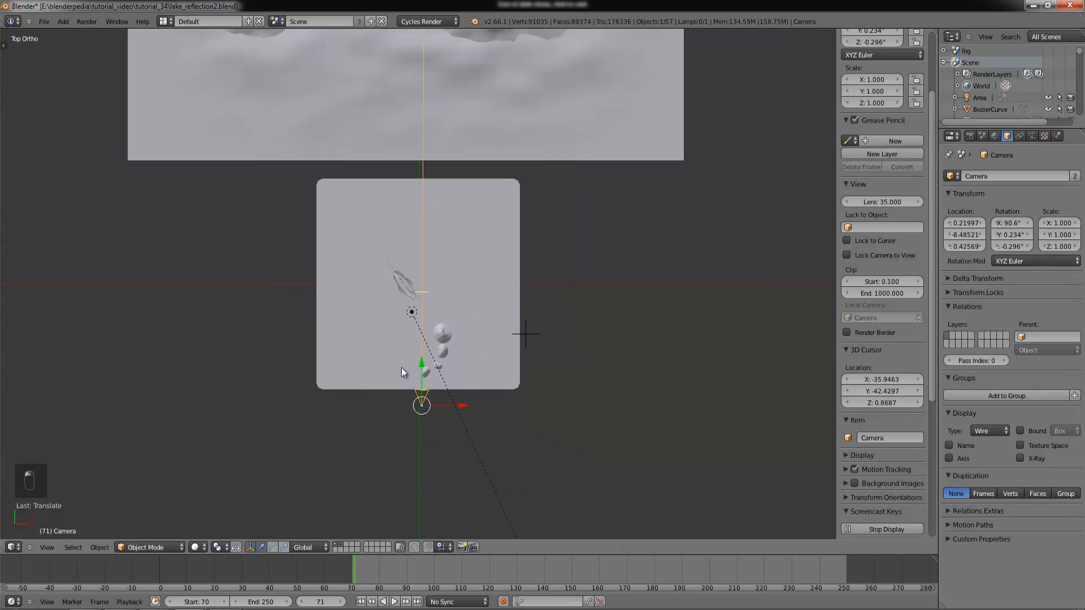
shift+right_click(332, 371)
scroll(380, 281, down, 4)
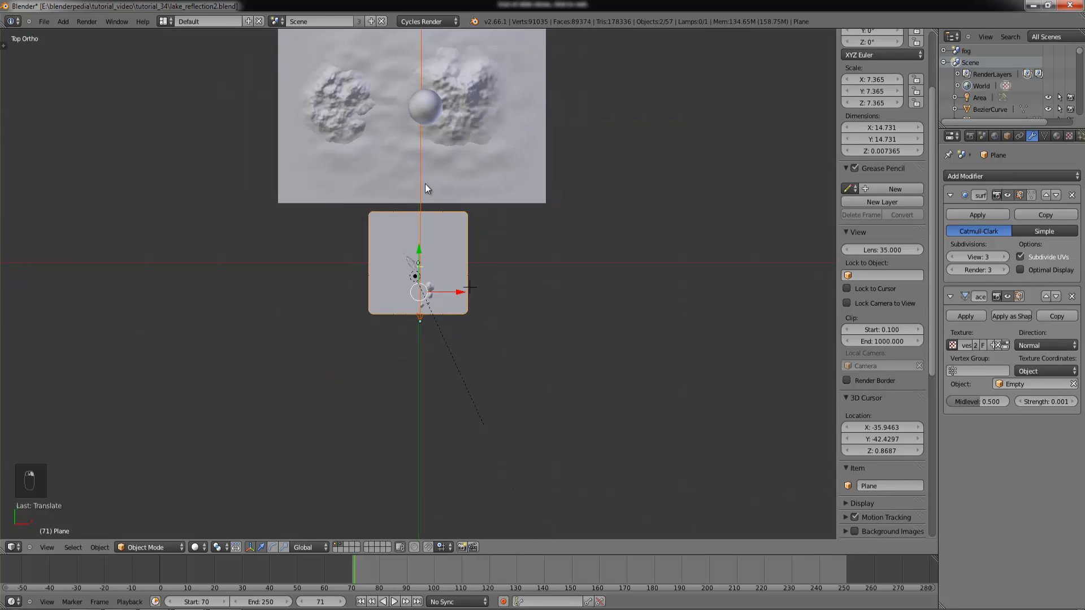
middle_drag(427, 170, 412, 152)
shift+right_click(592, 110)
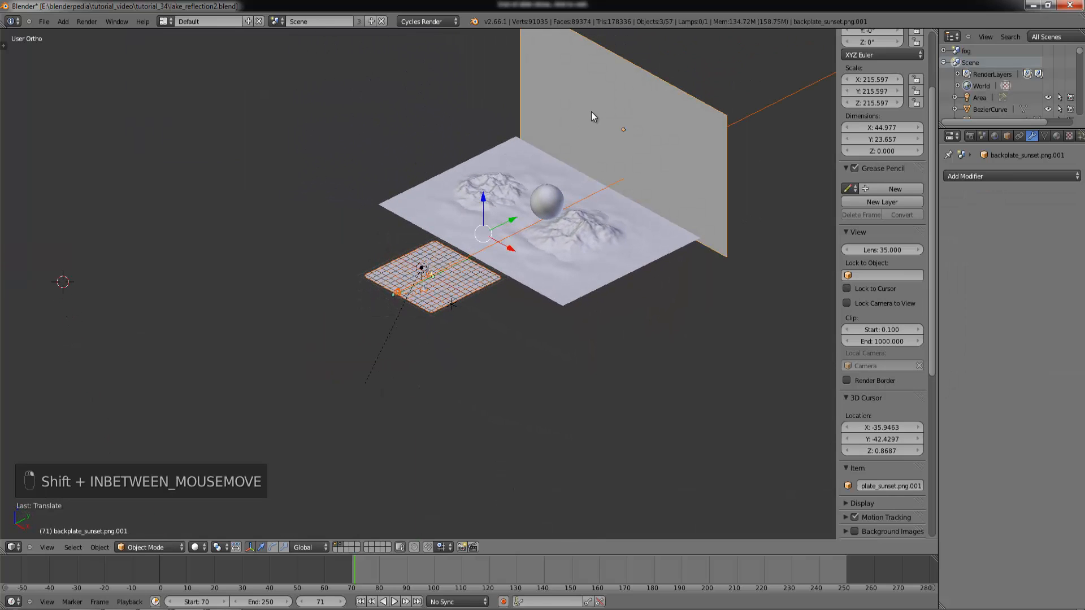
key(m)
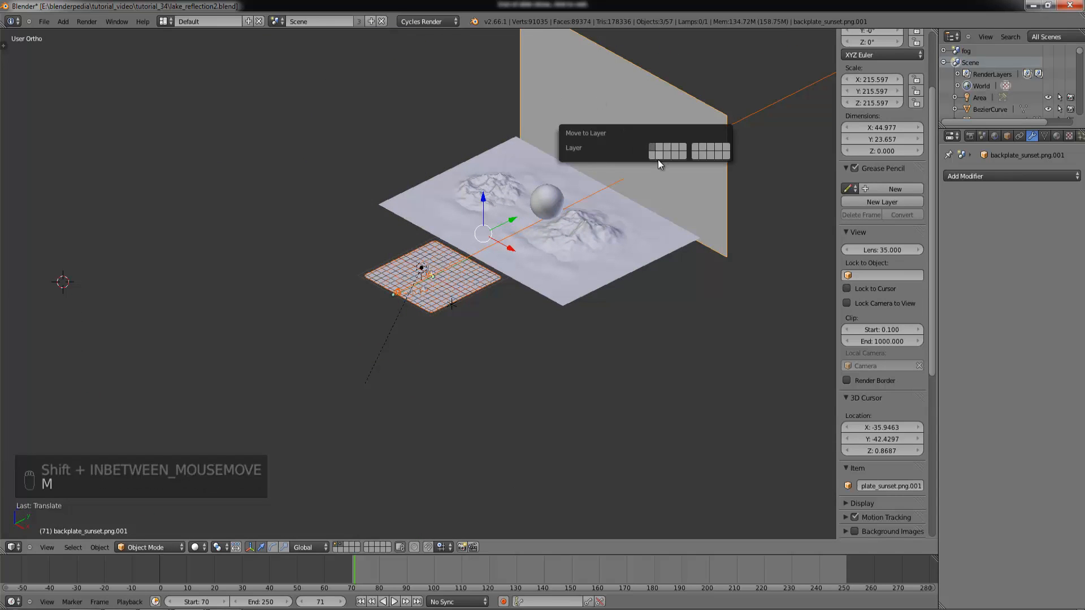
click(653, 157)
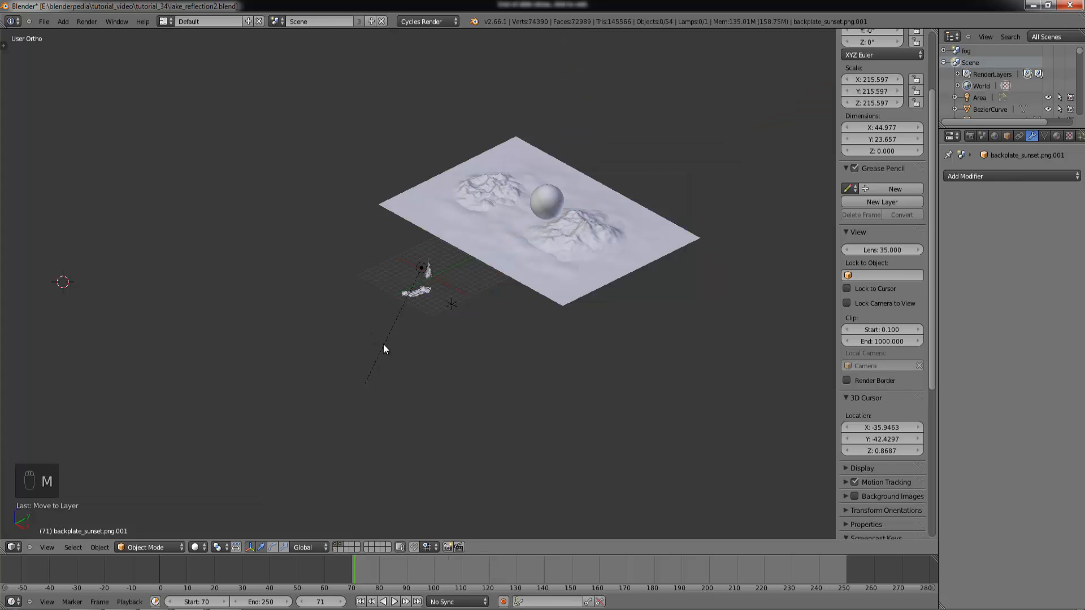
Show only layer 11 and preview it through the camera with Rendered viewport shading.
click(334, 550)
key(KP_0)
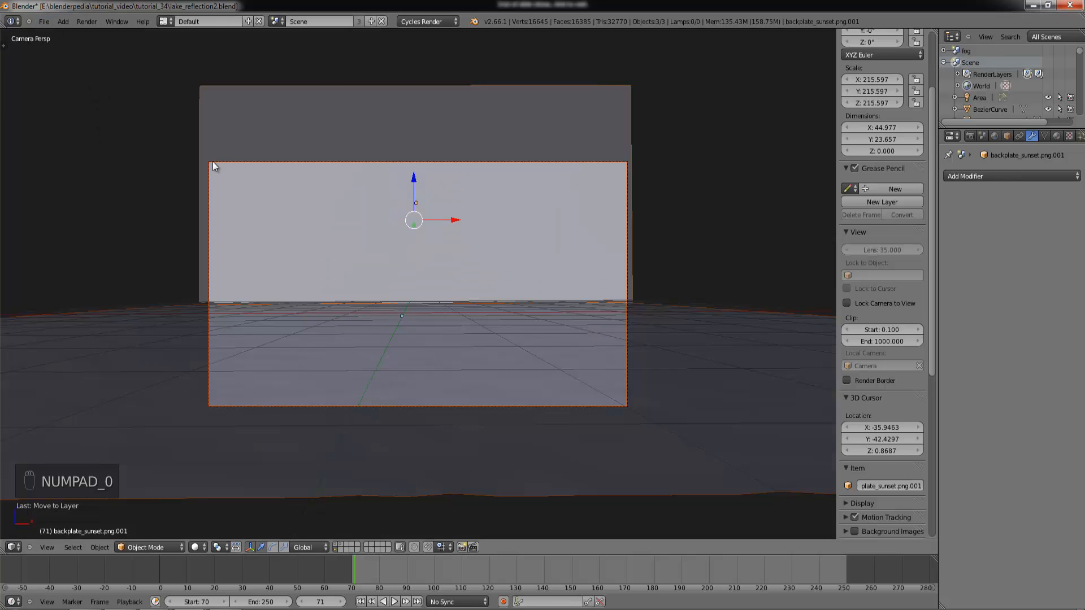
click(196, 547)
click(212, 473)
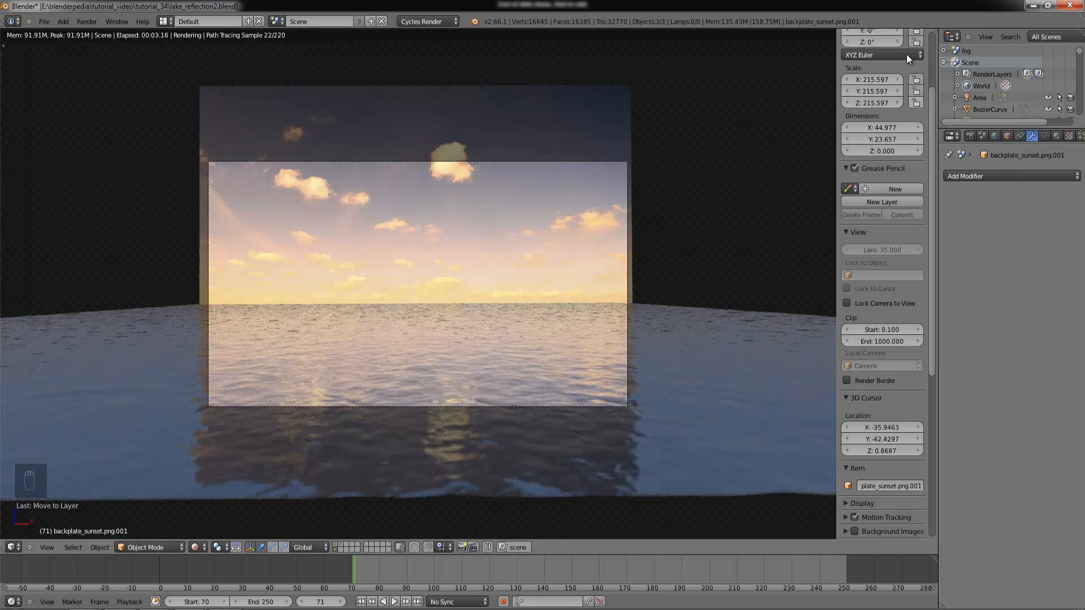
Hide the properties sidebar and tool shelf of the 3D view.
key(t)
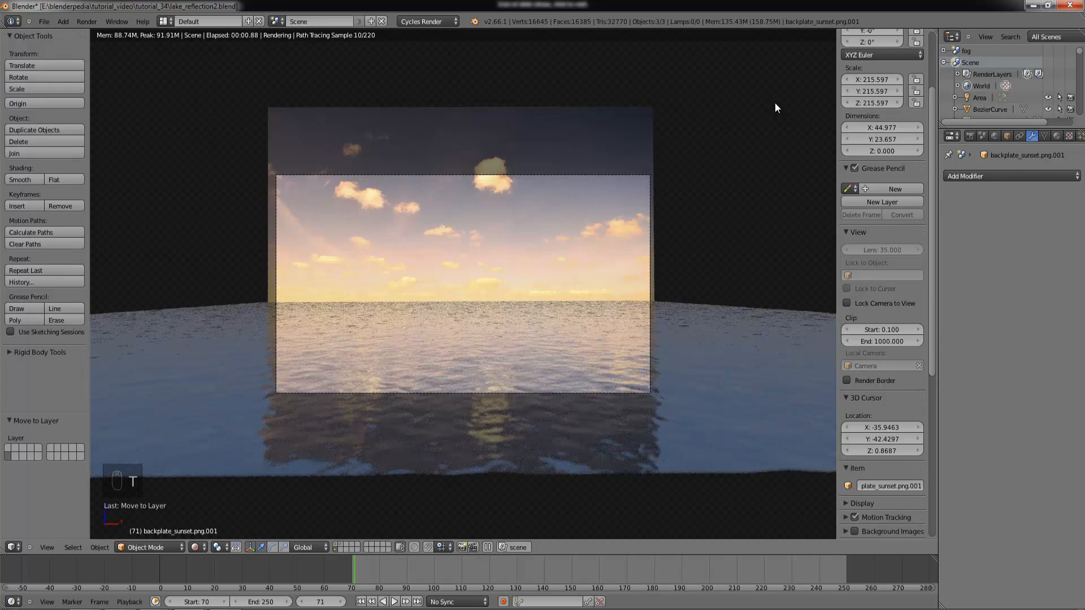
key(n)
key(t)
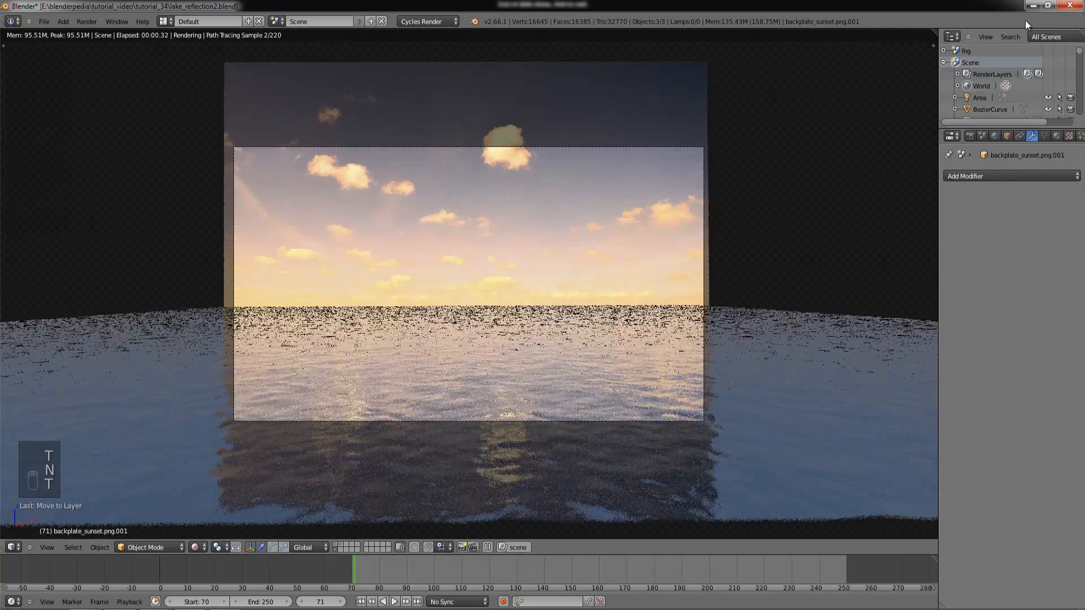
Split the 3D view into two side-by-side areas and change the non-rendered one to a Node Editor.
drag(932, 34, 472, 90)
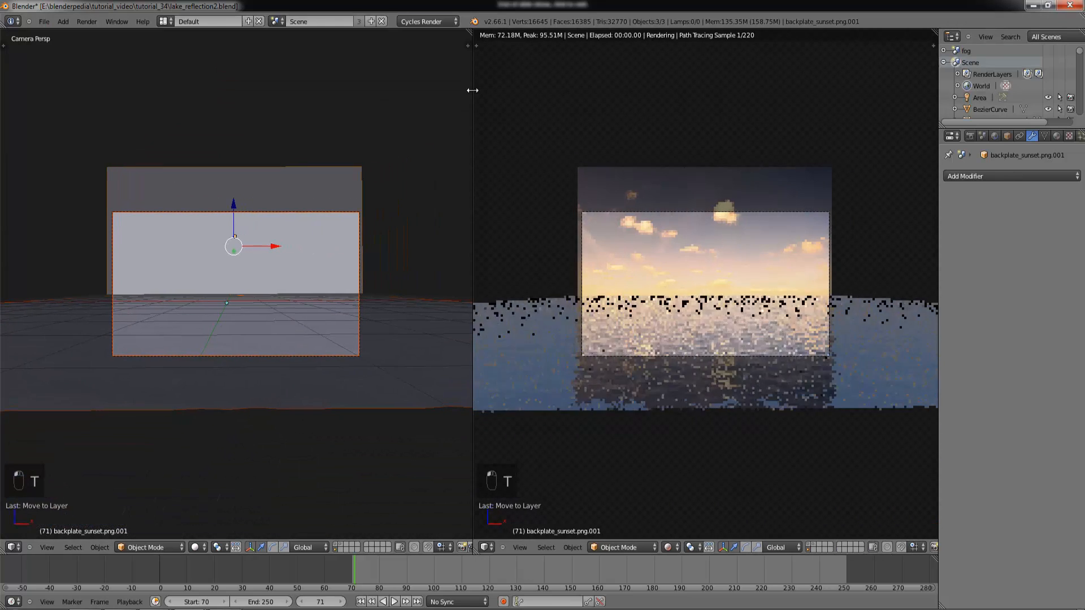
click(12, 547)
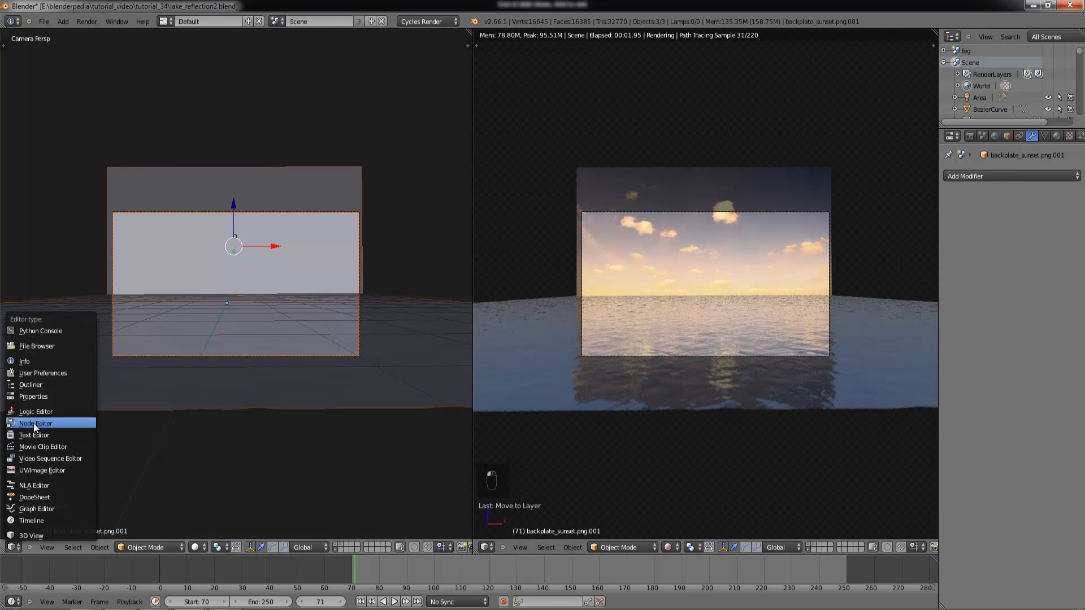
click(34, 423)
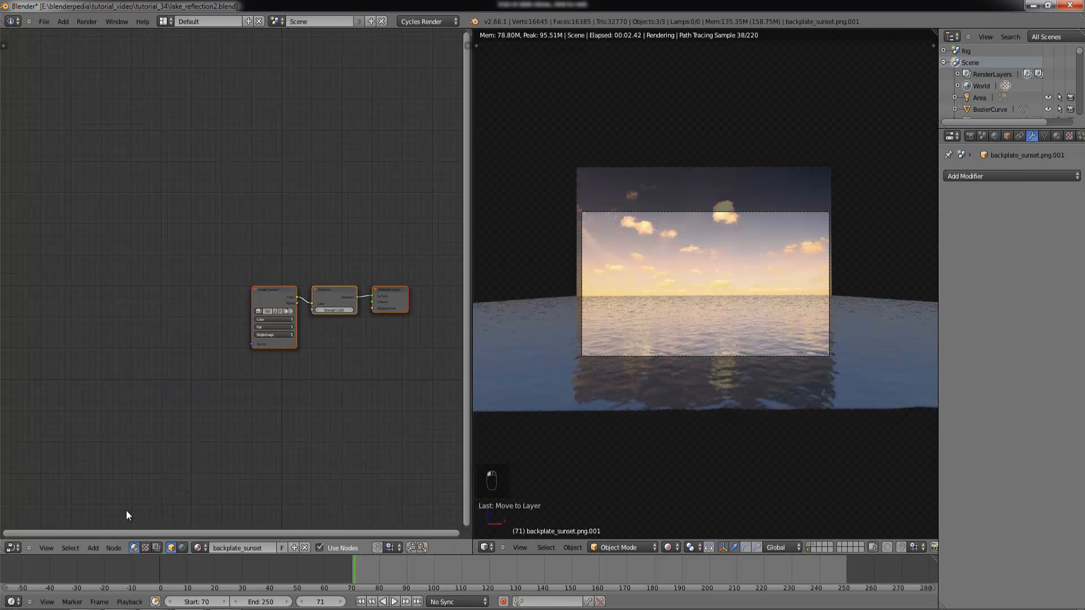
Select the water plane and display its material's shader nodes and surface settings.
right_click(555, 375)
middle_drag(311, 420, 337, 426)
scroll(358, 348, down, 1)
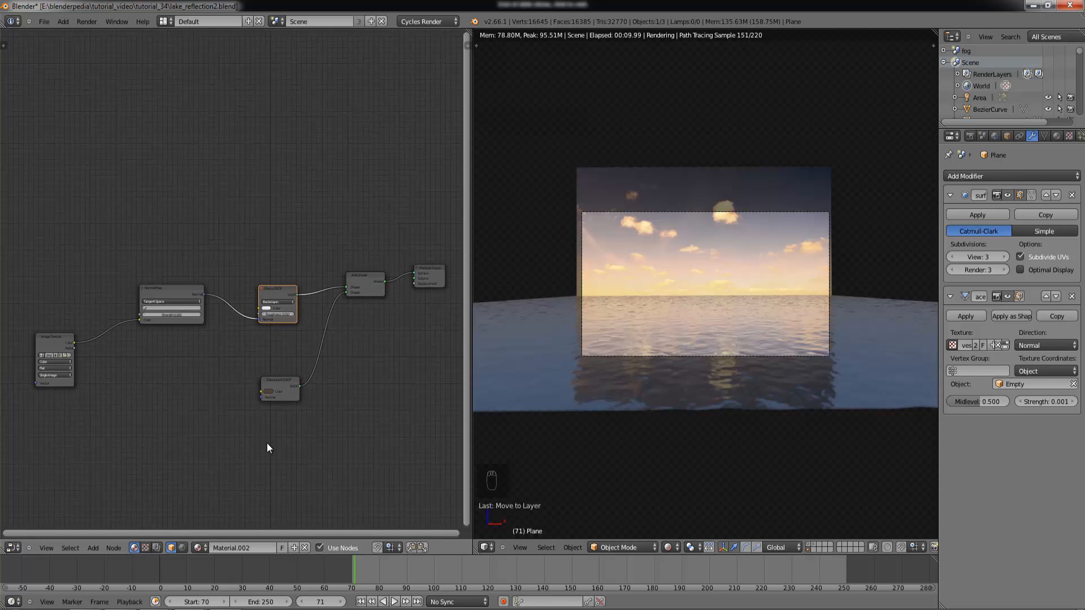
scroll(267, 442, up, 2)
middle_drag(297, 394, 154, 373)
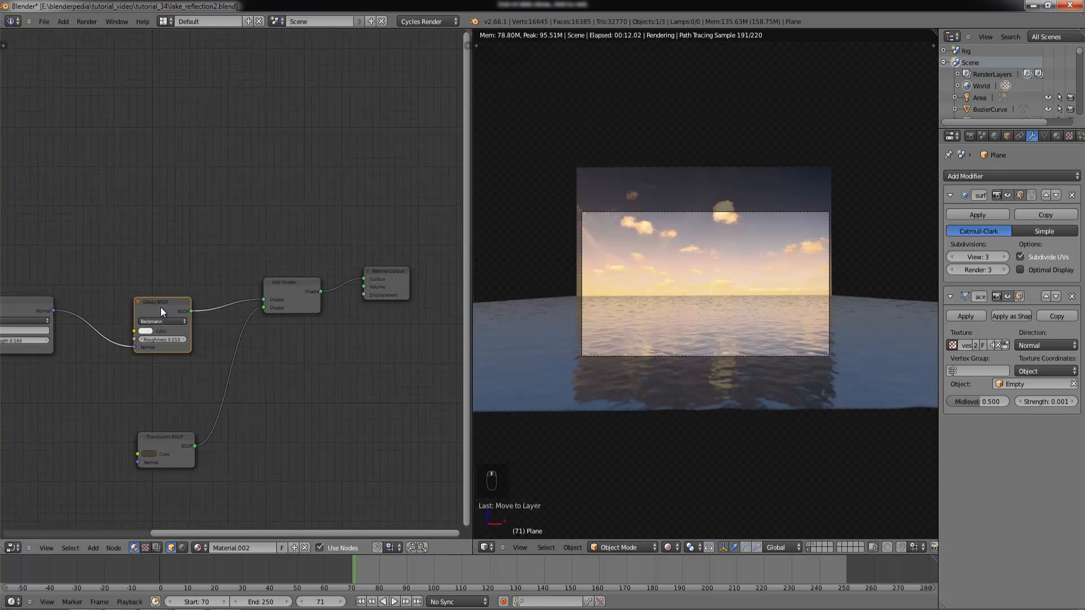
click(1057, 136)
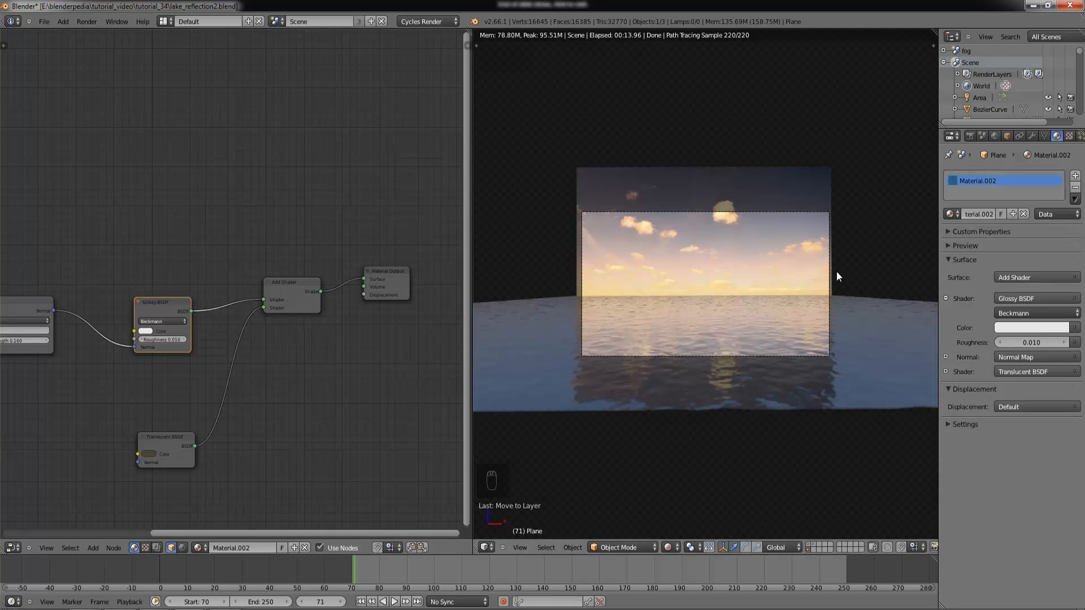
Load waterdisplacementmap.png into the Image Texture node that feeds the water material's Normal Map, choosing it from thumbnails.
scroll(820, 306, up, 1)
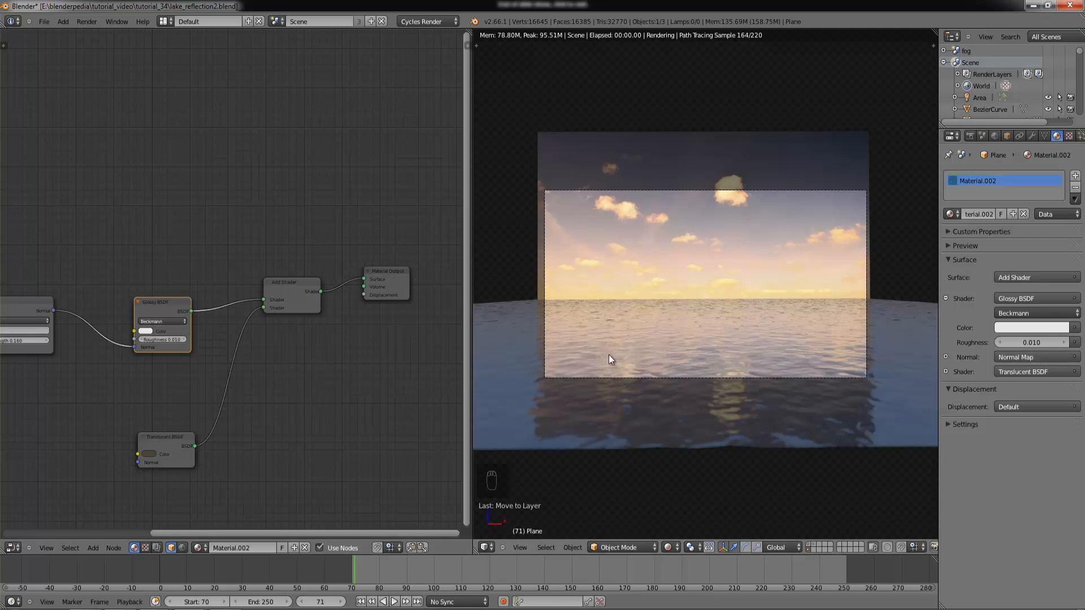
middle_drag(254, 461, 337, 471)
middle_drag(91, 407, 327, 369)
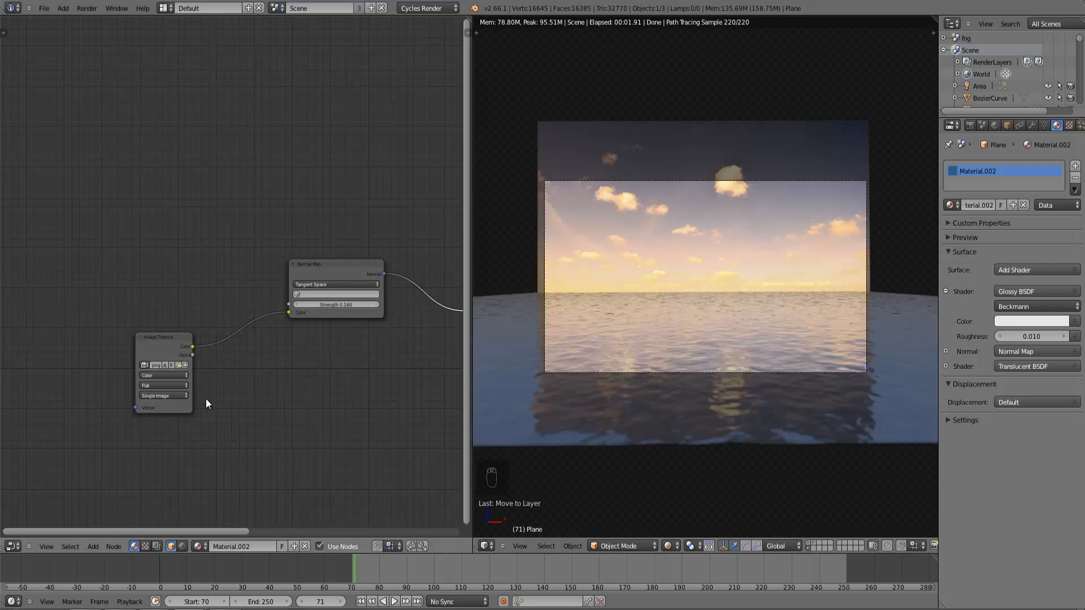
click(179, 365)
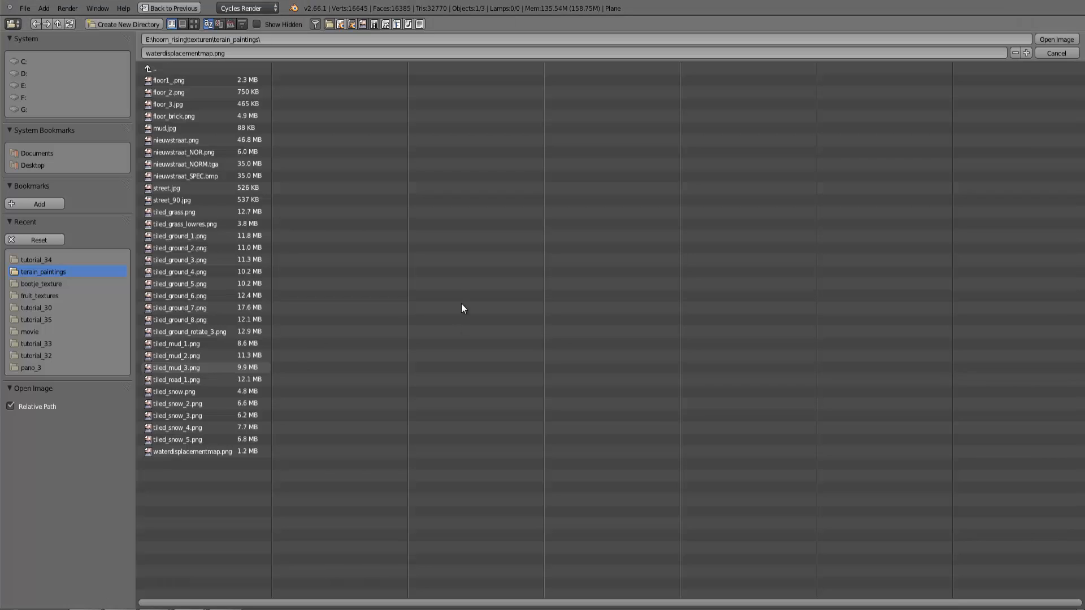
click(193, 24)
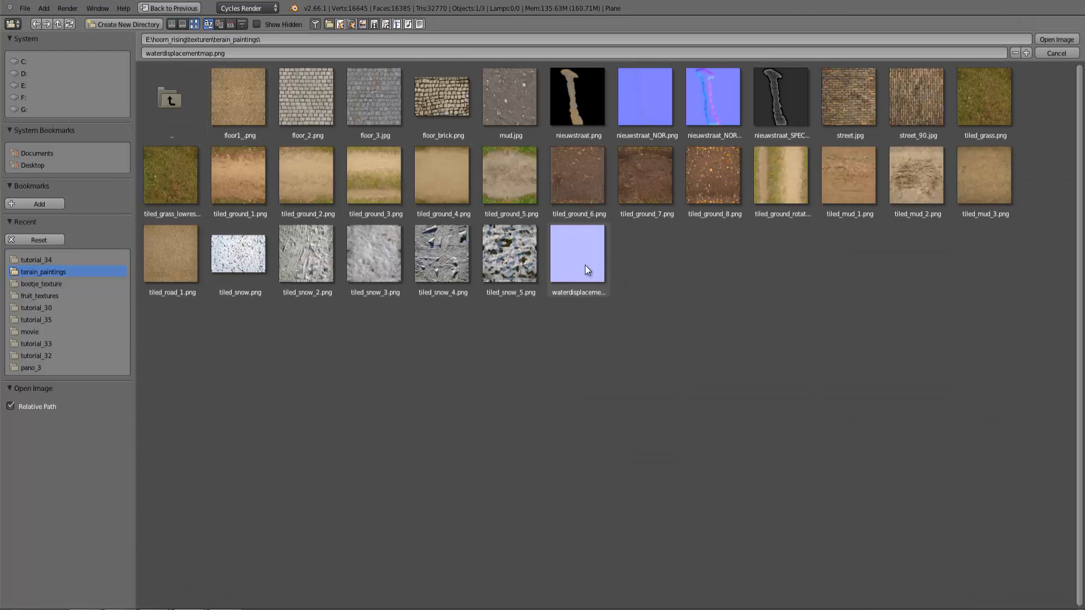
click(585, 265)
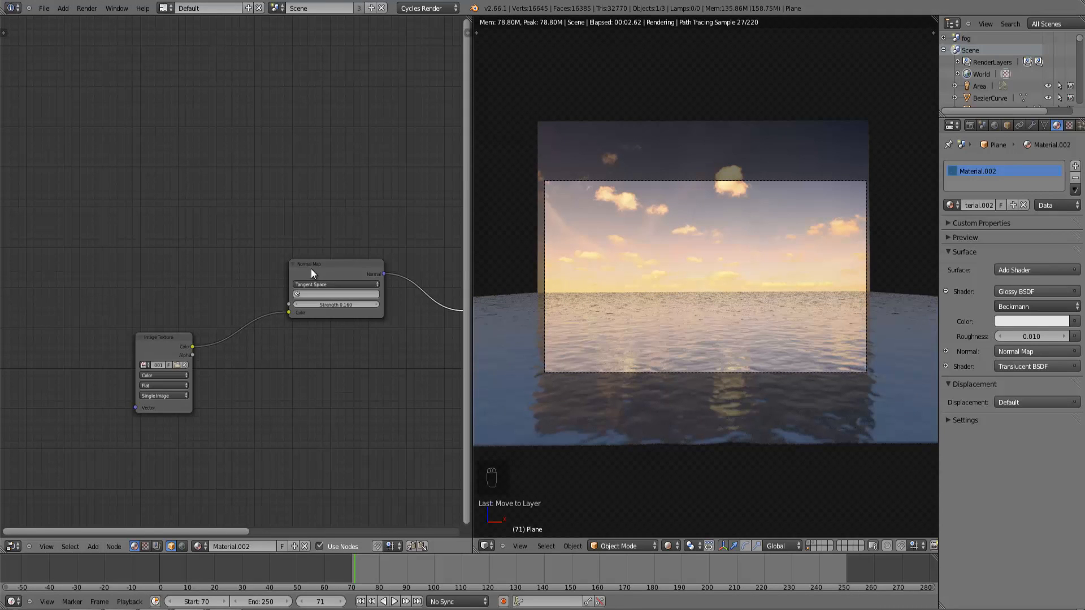
Bring the Glossy and Translucent BSDF nodes into view and switch the camera view's shading to Solid.
middle_drag(297, 207, 120, 200)
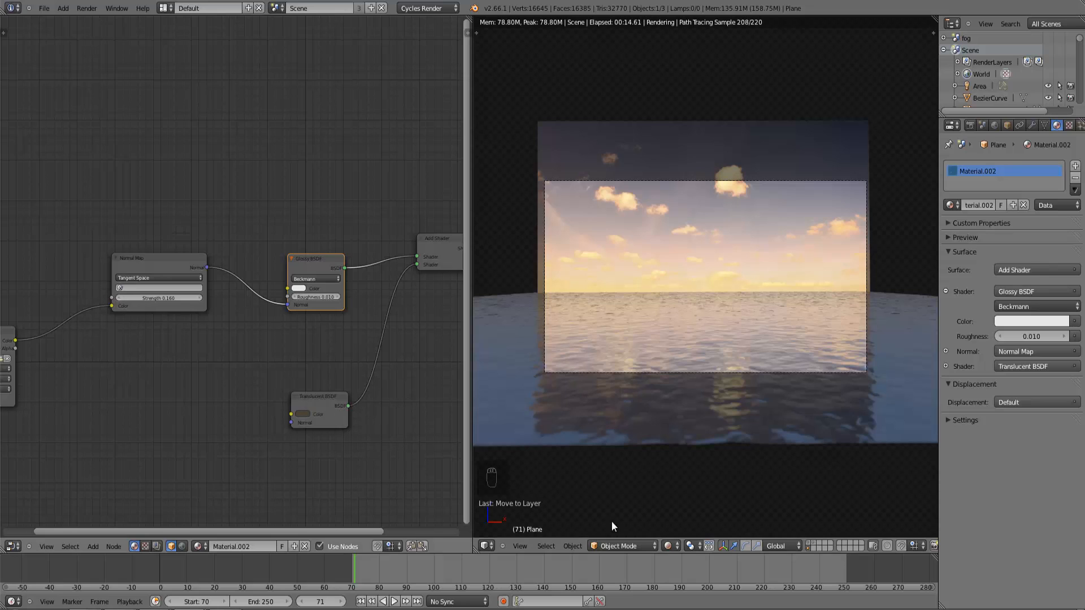
click(669, 546)
click(684, 508)
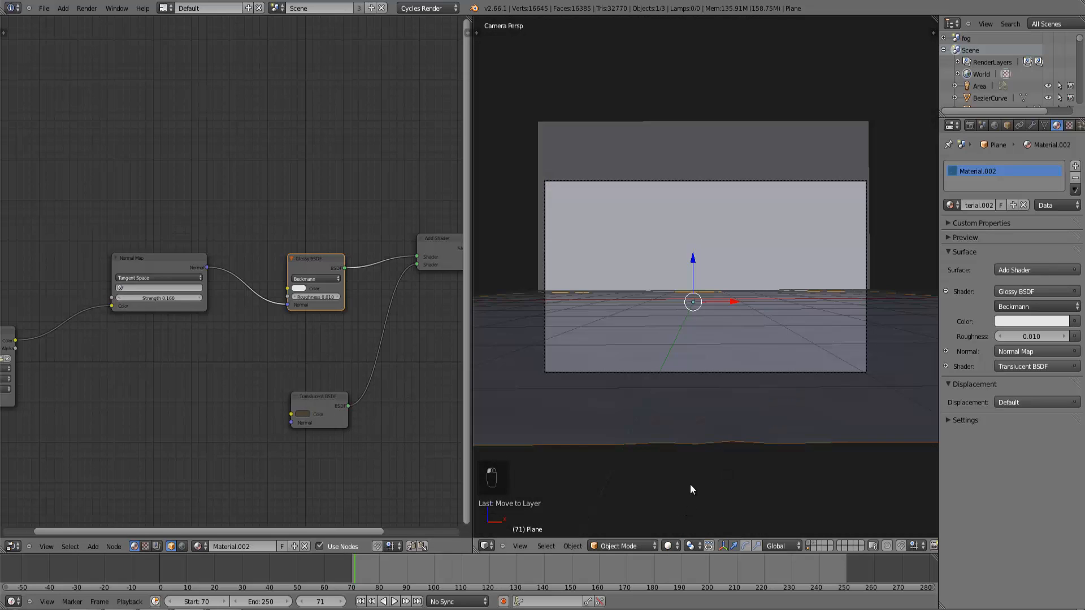
Show the water plane's mesh in Edit Mode from above and display its modifiers.
scroll(727, 433, down, 3)
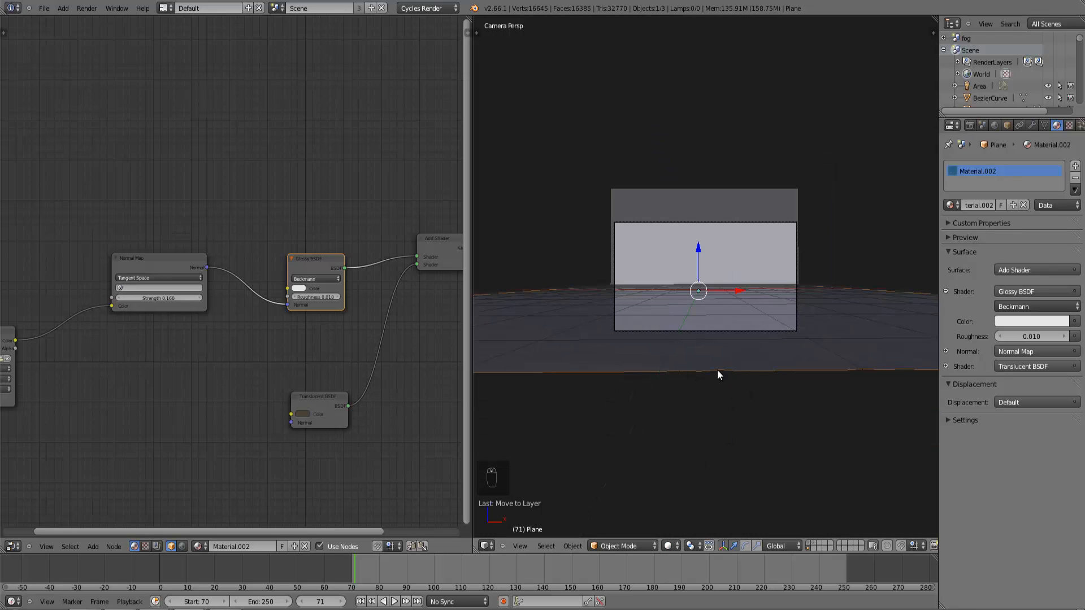
key(KP_7)
key(Tab)
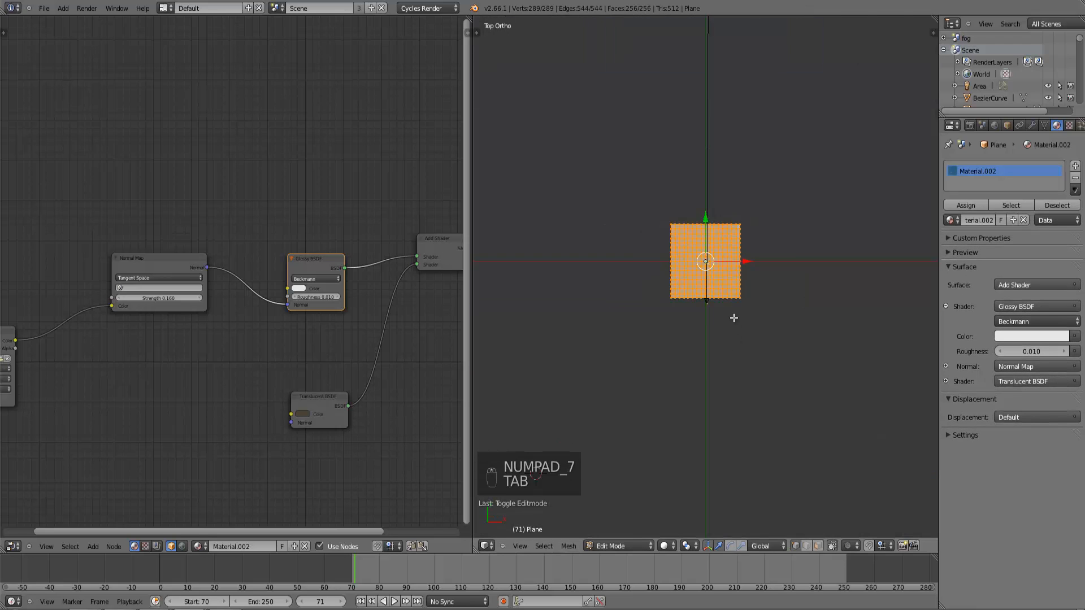
scroll(733, 318, up, 5)
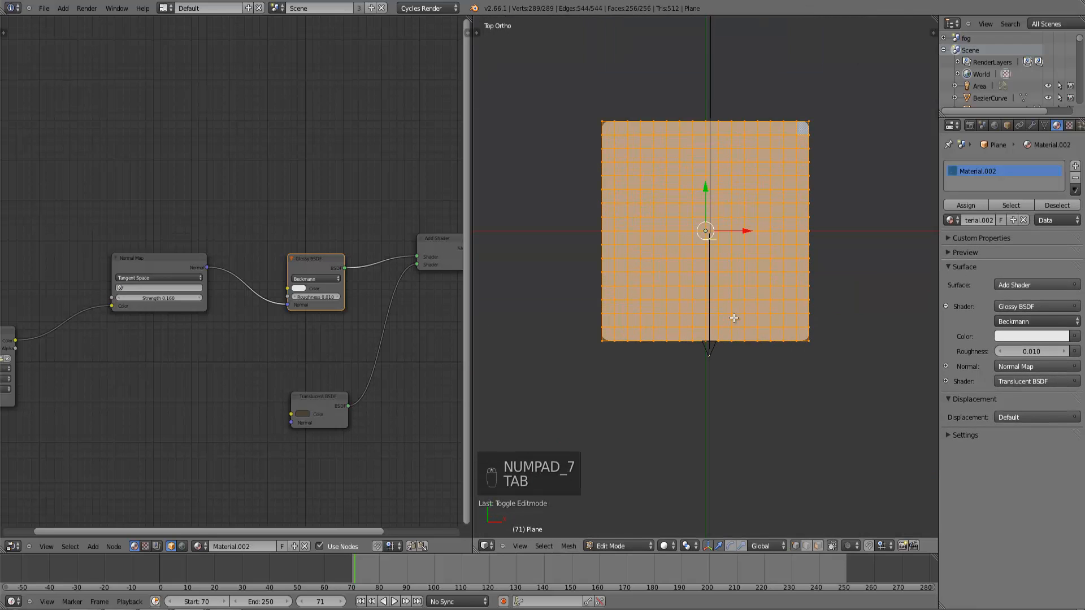
click(1032, 125)
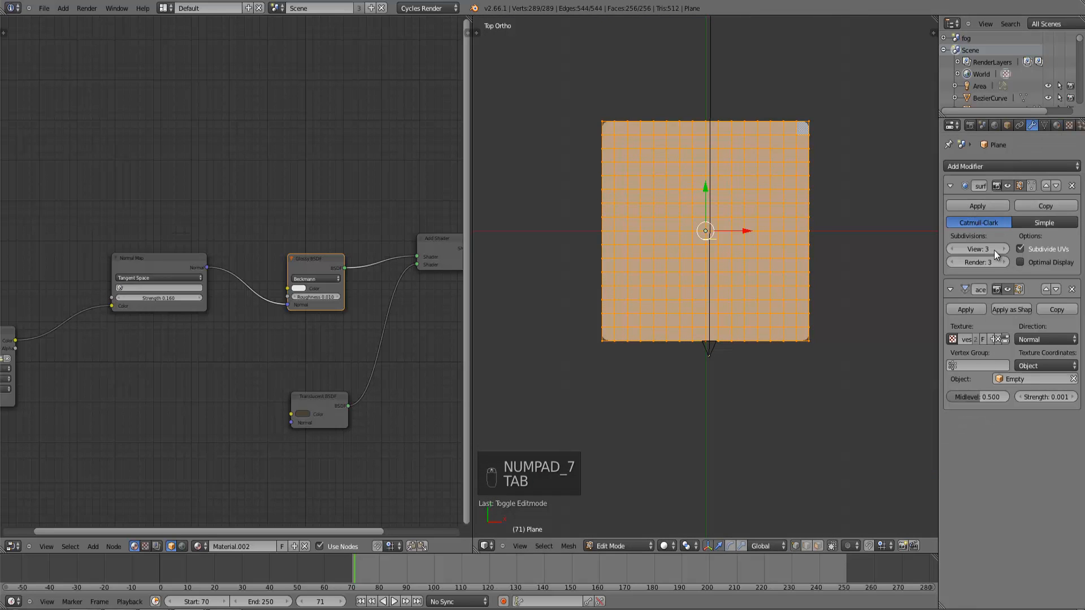
Show the 3D view's tool shelf and compare the water plane in Object Mode and Edit Mode, ending in Object Mode.
key(Tab)
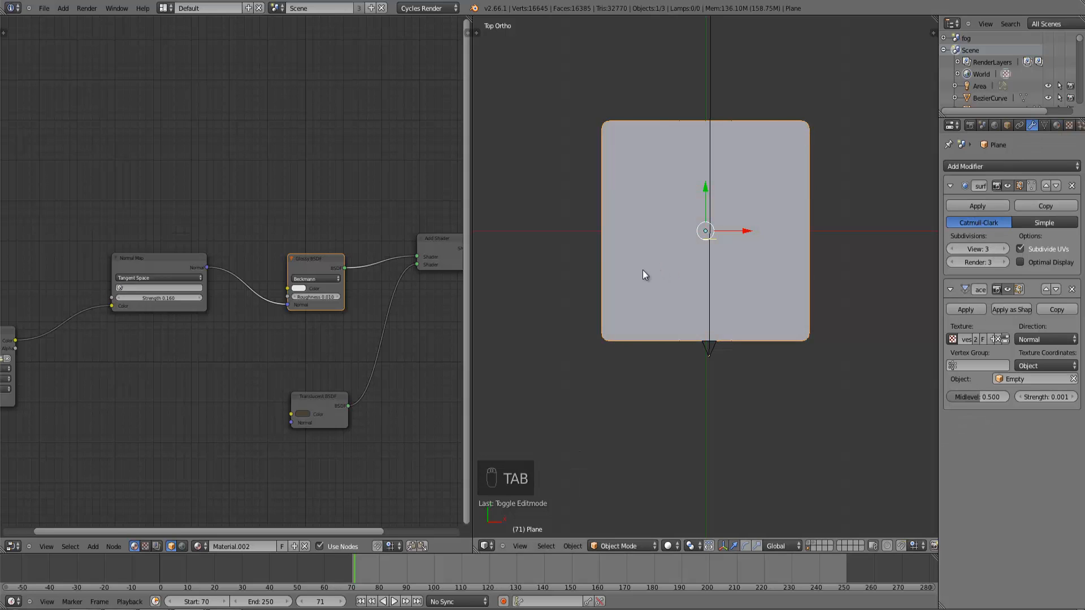
key(t)
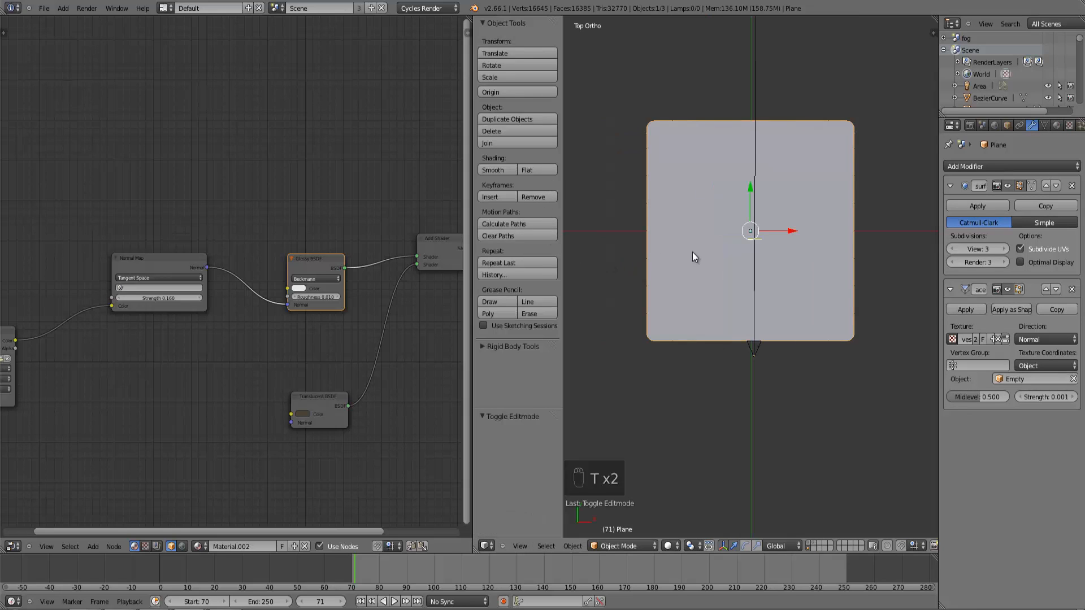
key(Tab)
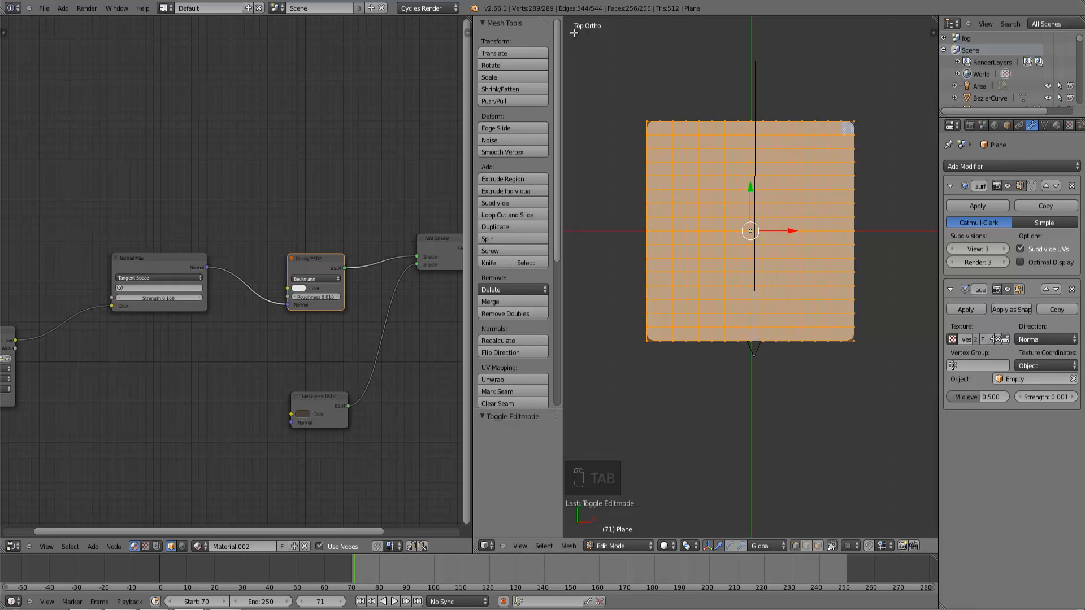
scroll(771, 355, up, 1)
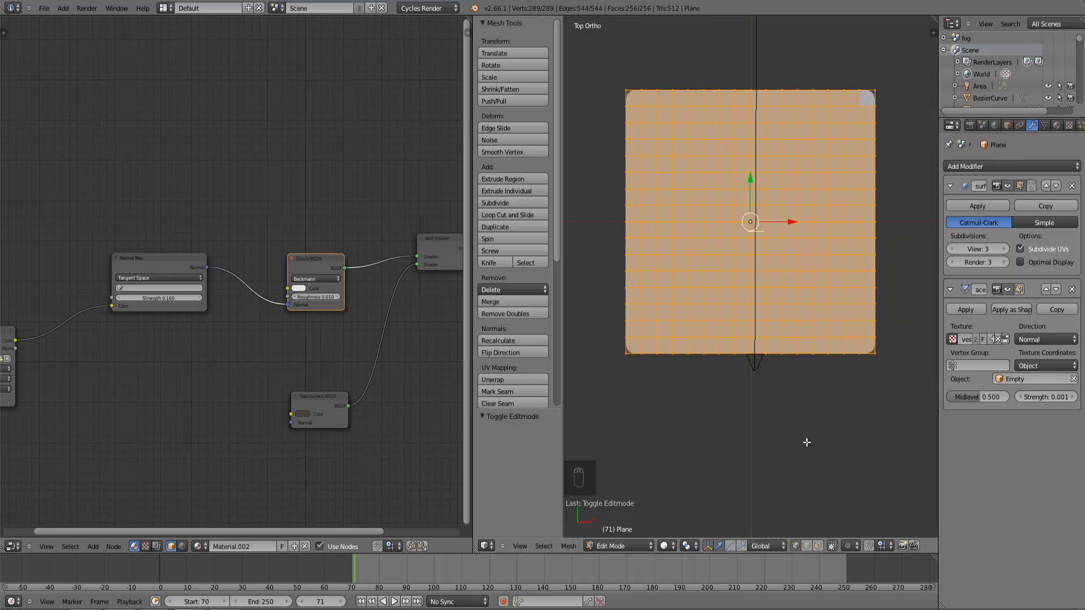
key(Tab)
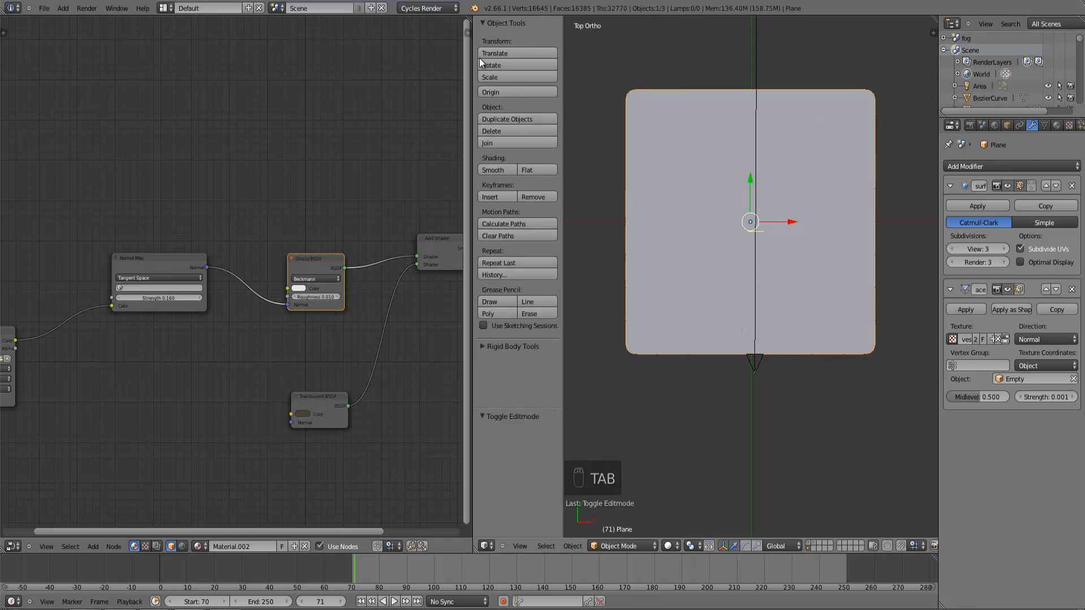
Switch the engine to Blender Render to review the waves Clouds texture settings, and return to Cycles Render.
click(429, 8)
click(434, 20)
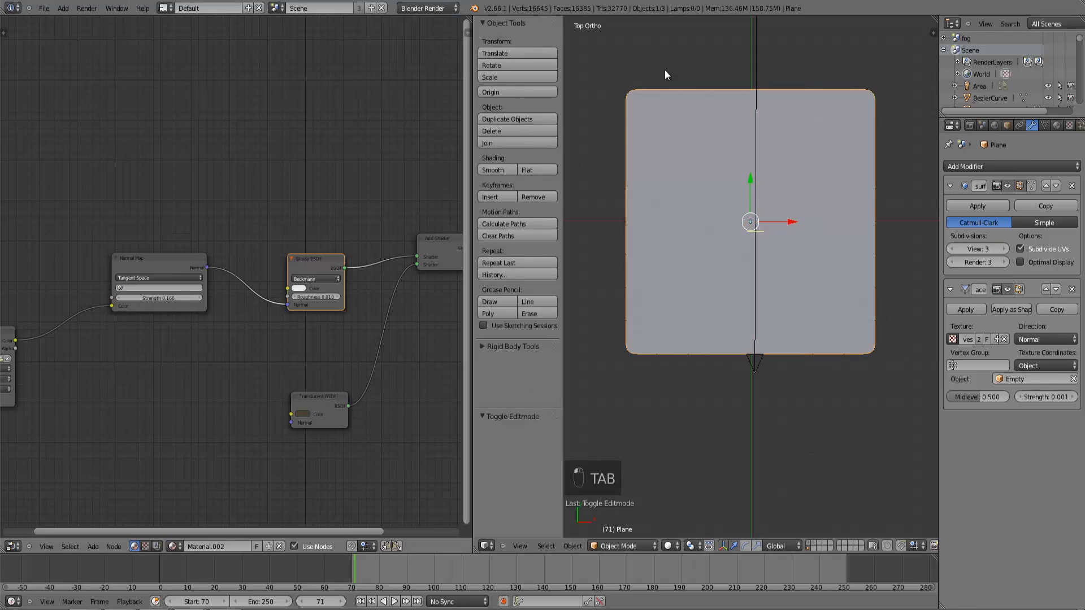
click(1069, 125)
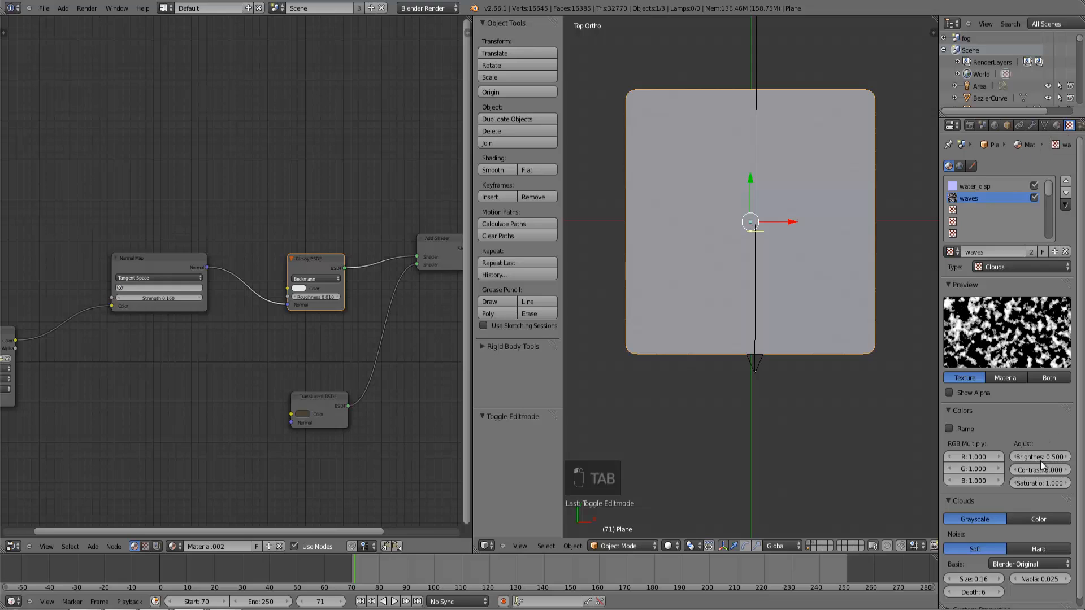
scroll(1025, 540, down, 1)
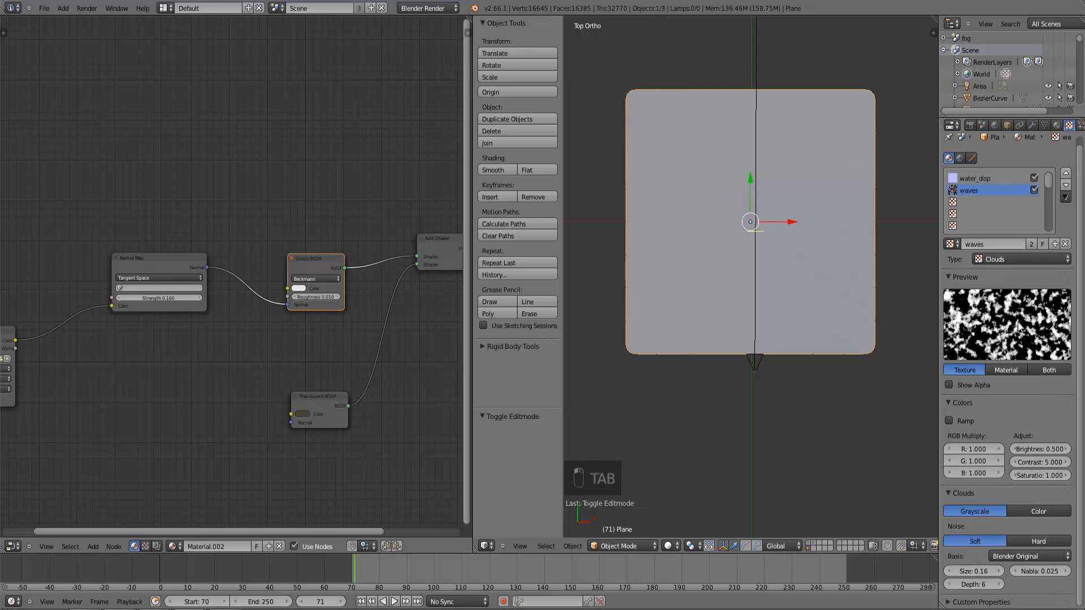
click(427, 8)
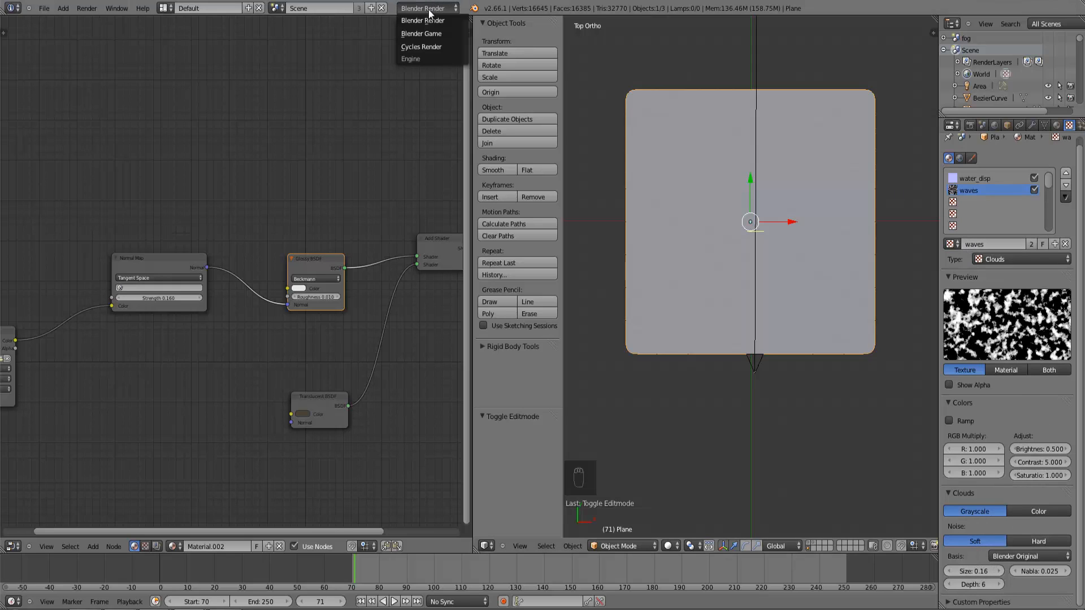
click(411, 43)
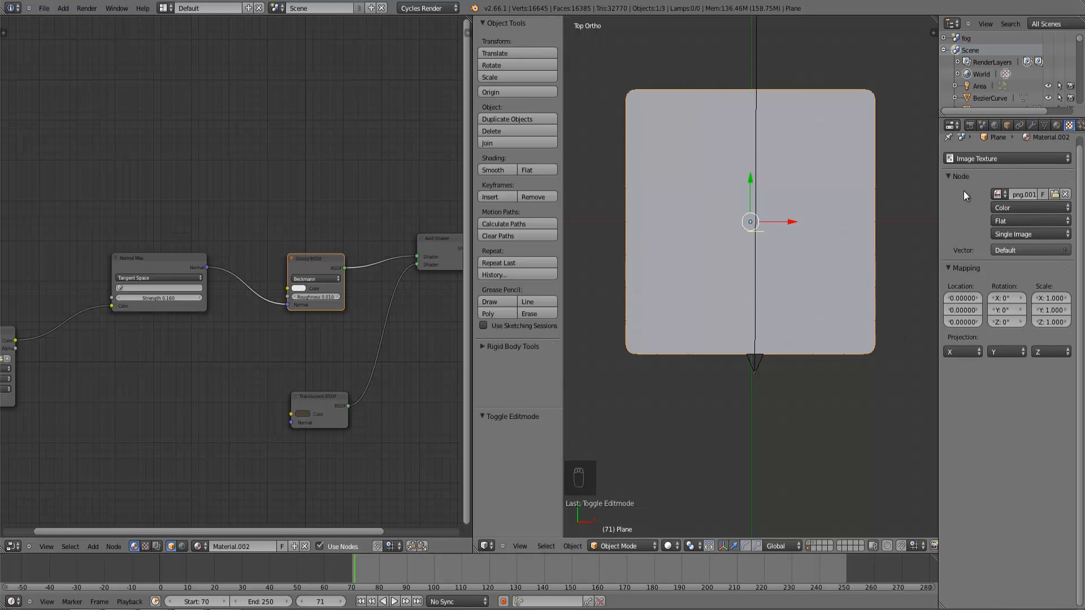
Display the water plane's modifiers and show the camera view in Rendered shading.
click(1032, 125)
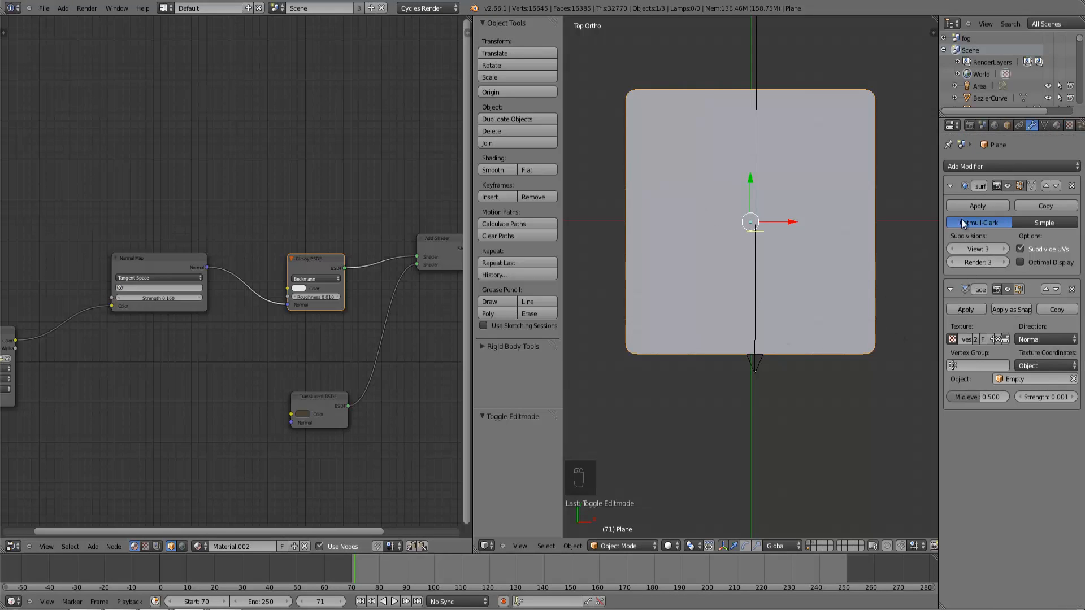
click(955, 364)
key(KP_0)
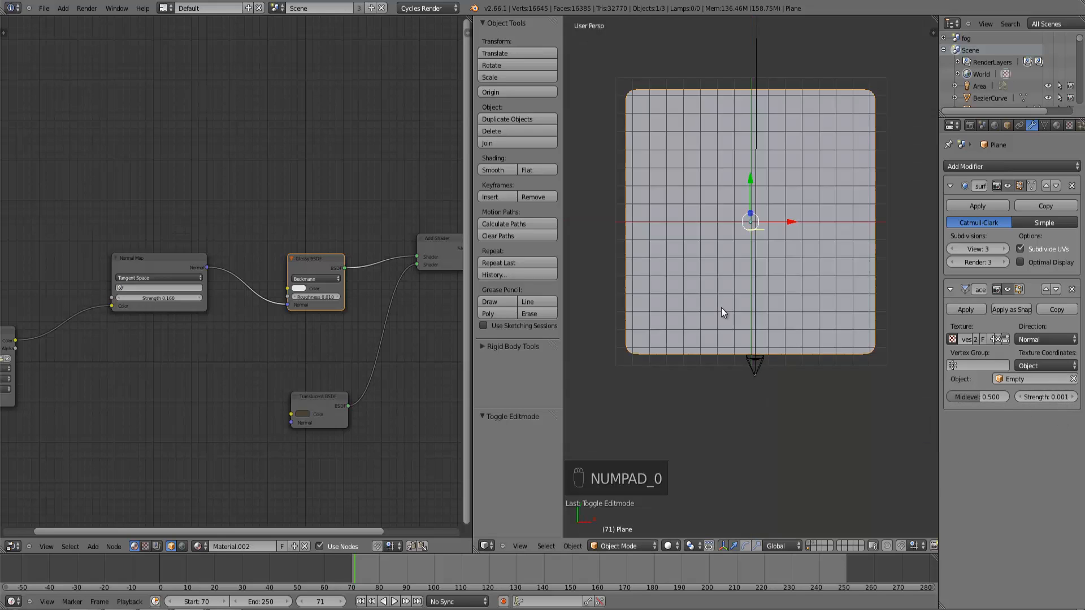
click(670, 546)
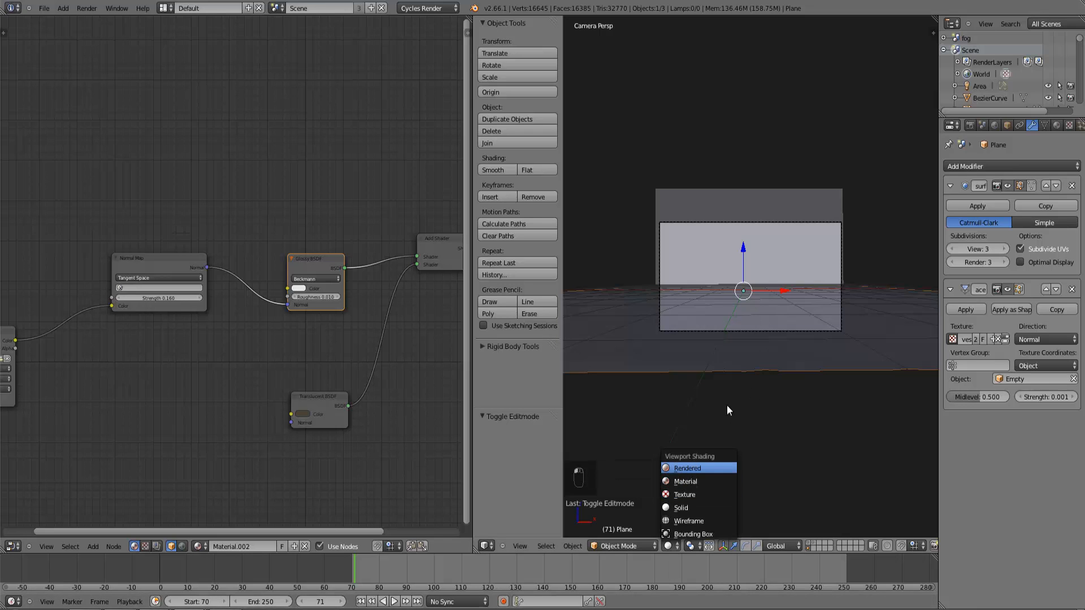
key(Return)
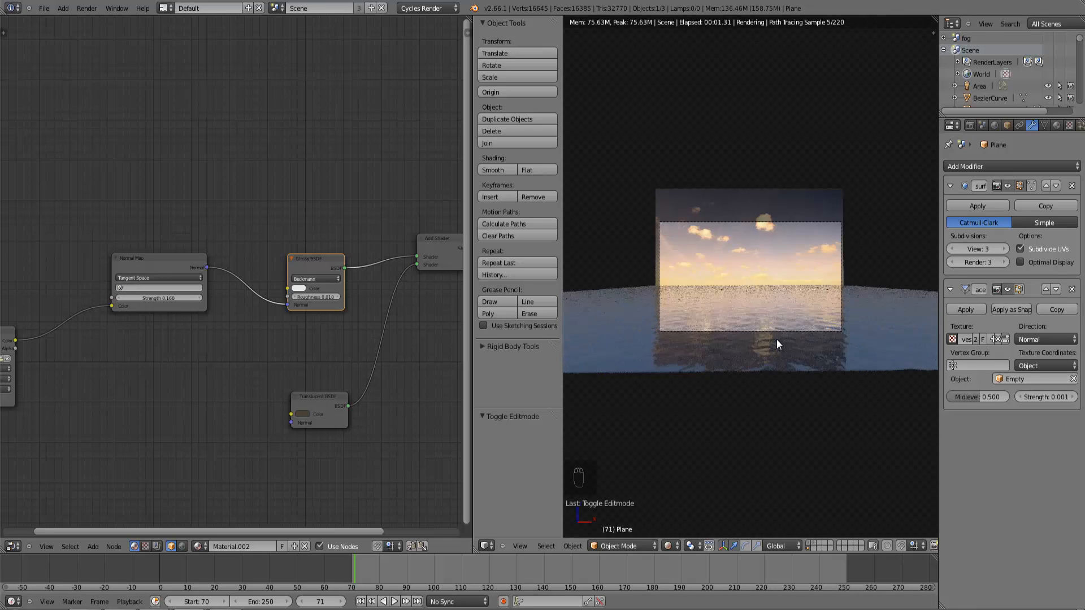
Try a displacement strength of 0.002 on the water plane, and set it back to 0.001.
click(1074, 397)
click(1050, 394)
key(BackSpace)
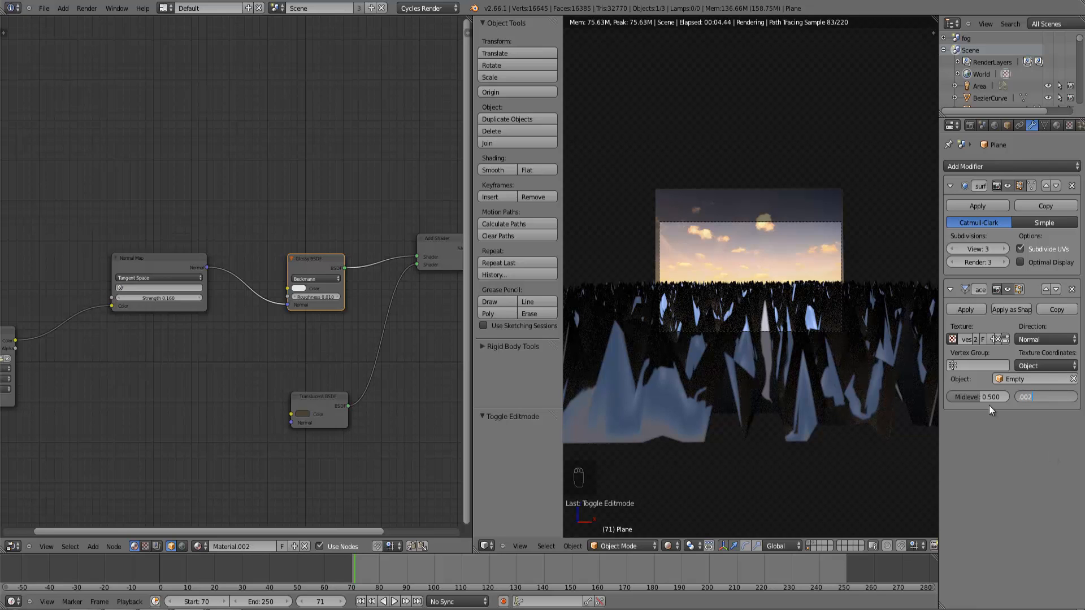
key(Return)
scroll(689, 300, up, 2)
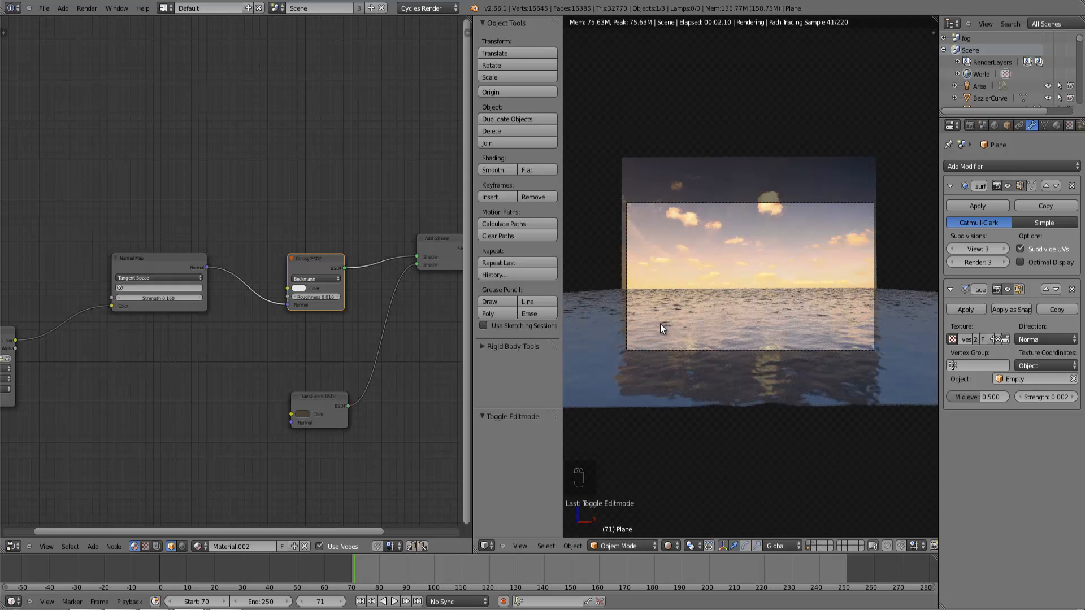
click(1049, 397)
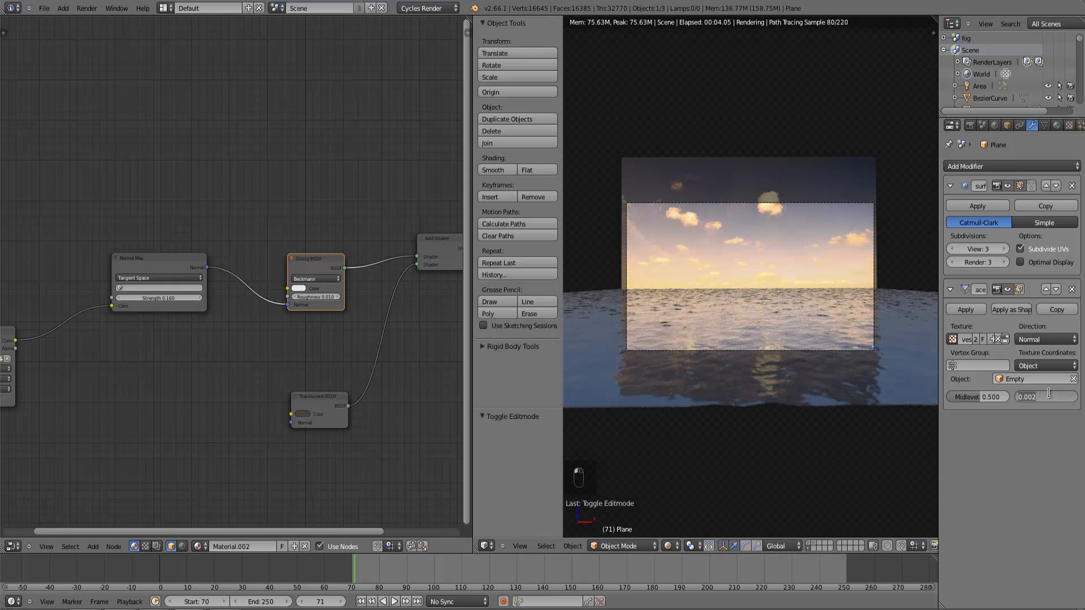
key(BackSpace)
text(0)
click(676, 316)
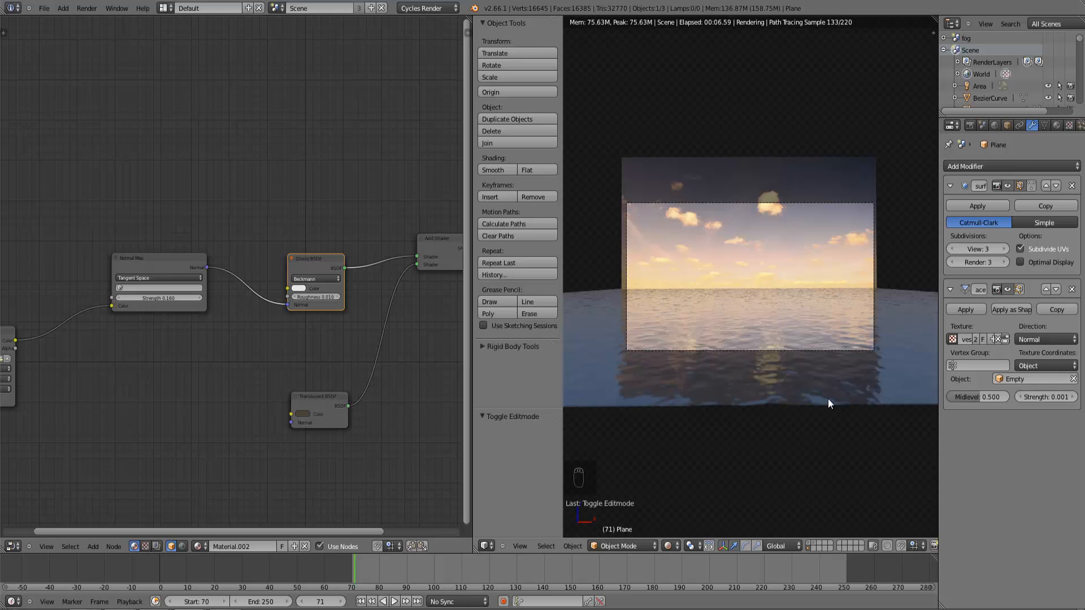
Disconnect the Normal Map from the Glossy BSDF to compare the rendered water, and reconnect it.
middle_drag(141, 266, 165, 313)
scroll(662, 333, up, 2)
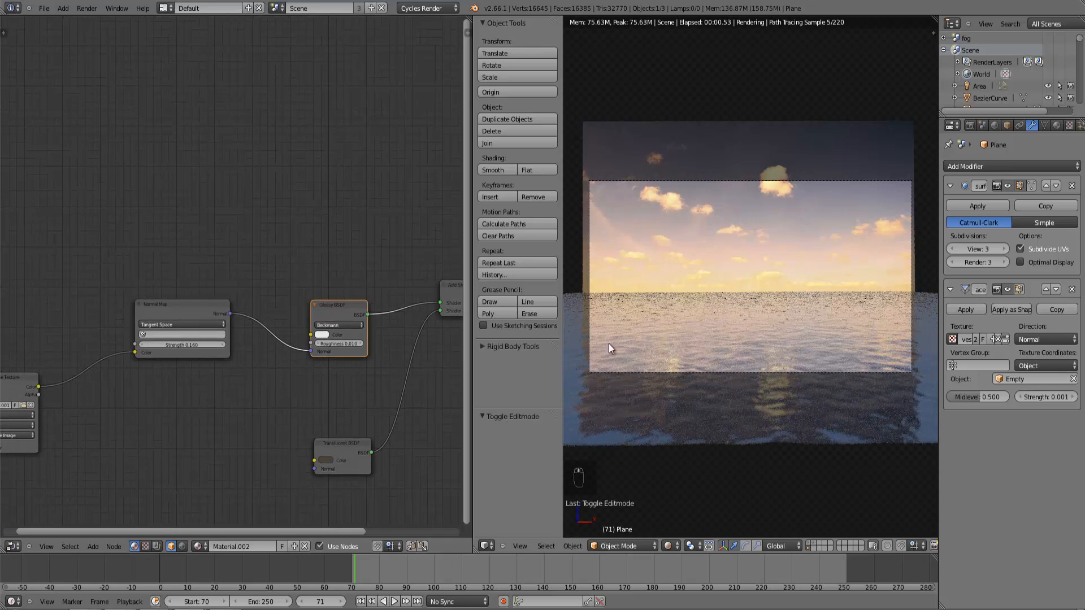
drag(311, 351, 280, 374)
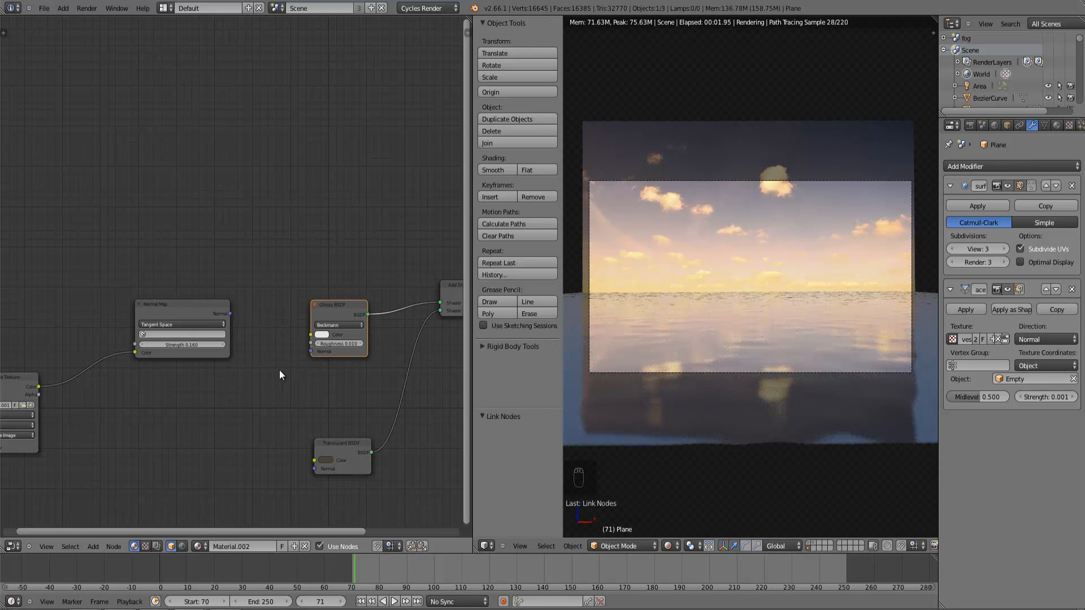
drag(230, 314, 312, 351)
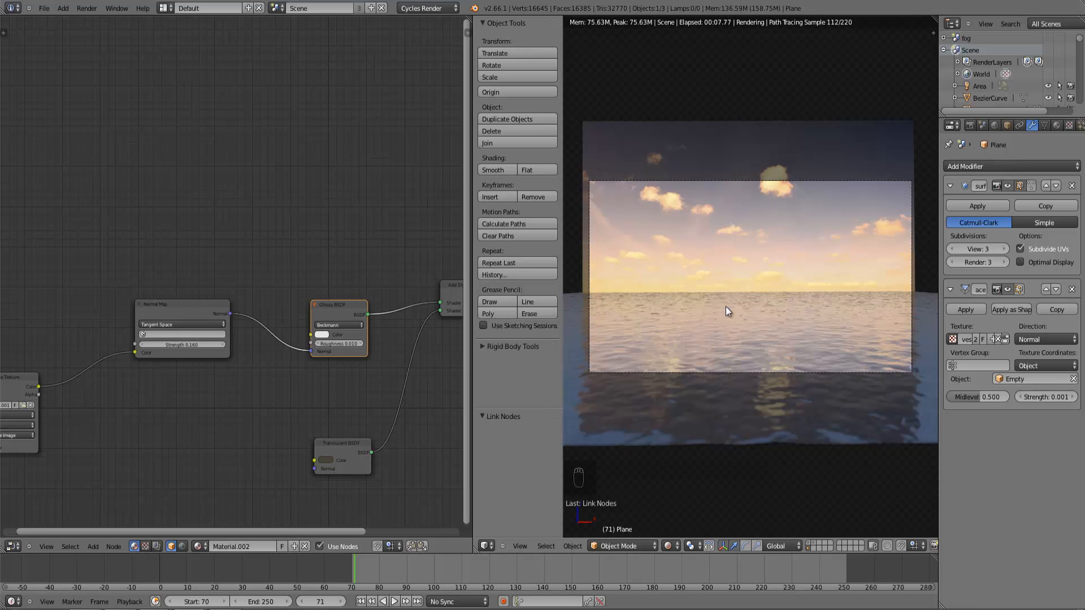
Link the Glossy BSDF directly to the Material Output's Surface, moving the Translucent BSDF and Add Shader nodes out of the way.
middle_drag(378, 402, 272, 379)
drag(247, 420, 192, 407)
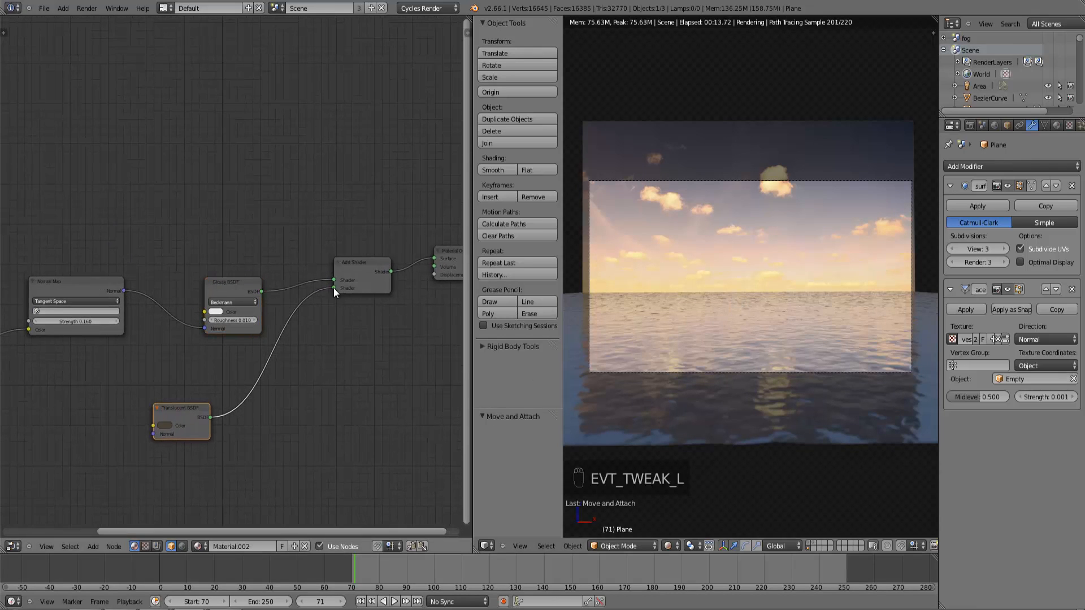
middle_drag(298, 337, 236, 339)
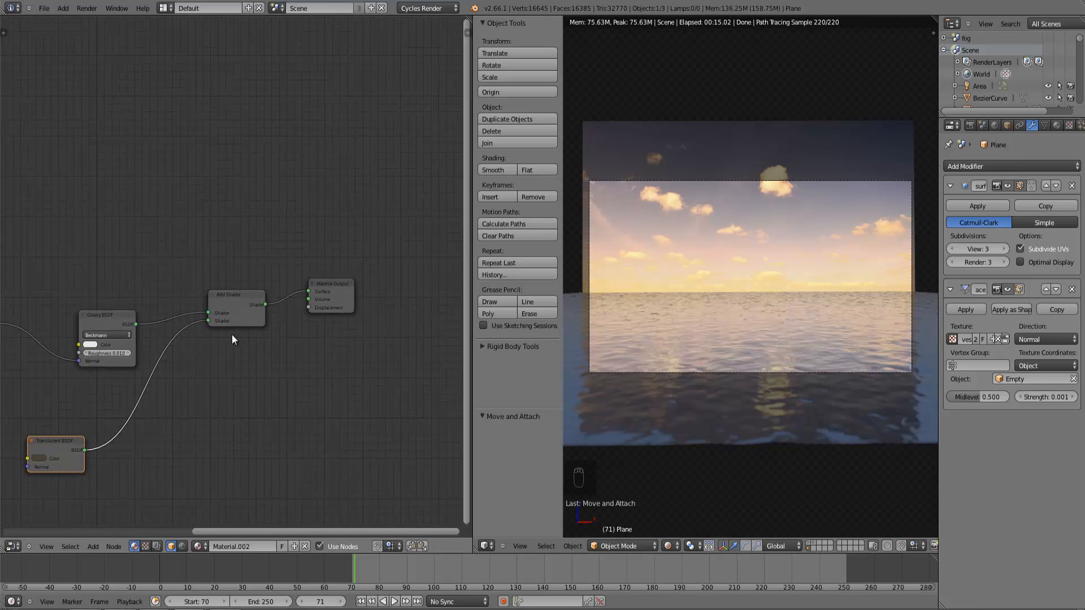
drag(206, 313, 308, 290)
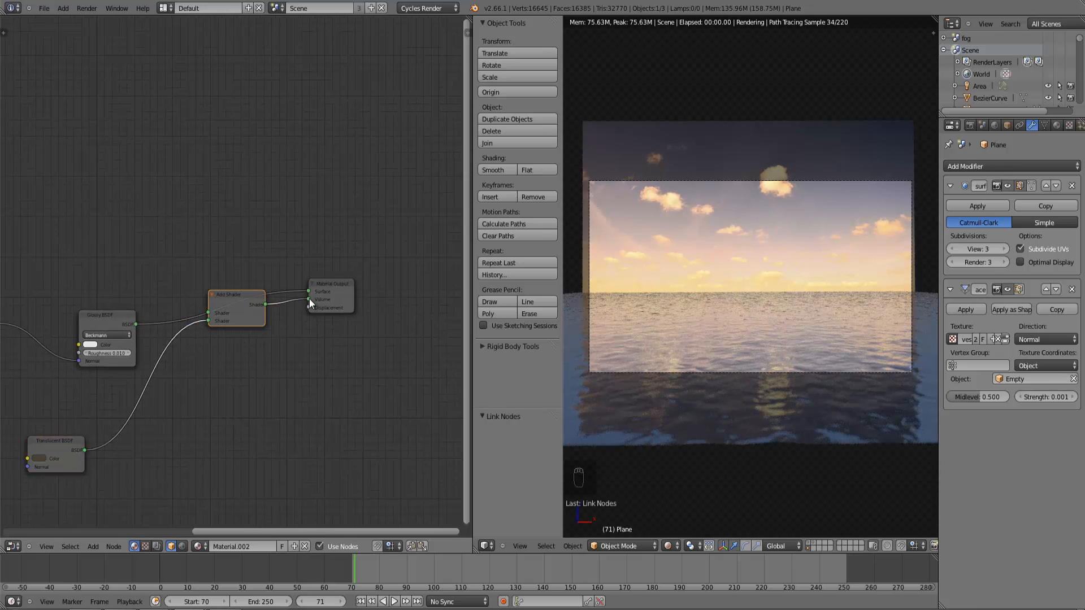
drag(243, 317, 246, 354)
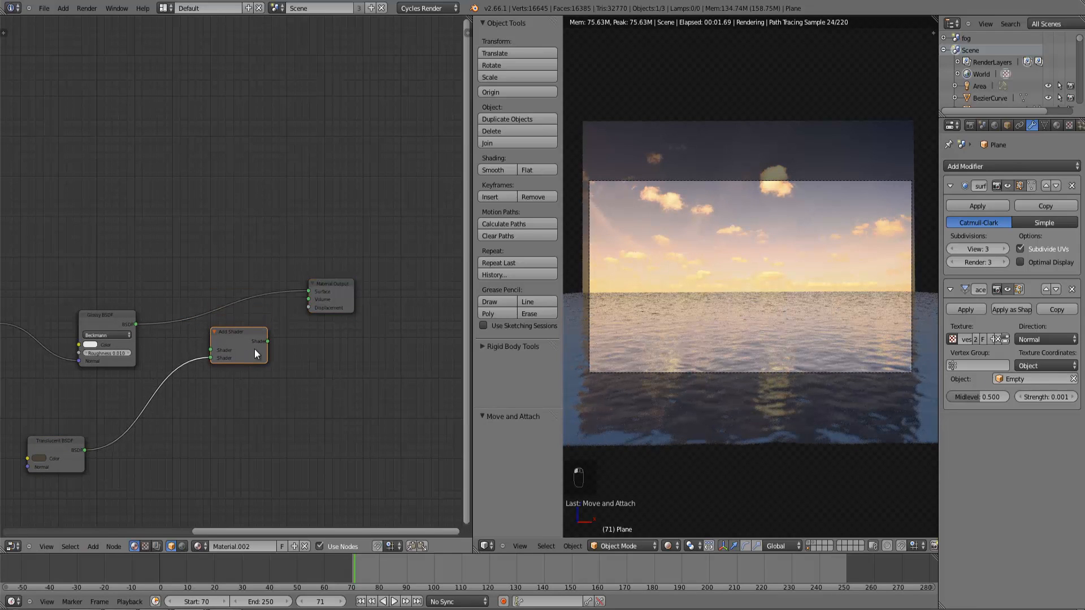
Add a monkey mesh in the top view, switch to wireframe shading, and move the monkey over the water plane.
key(KP_7)
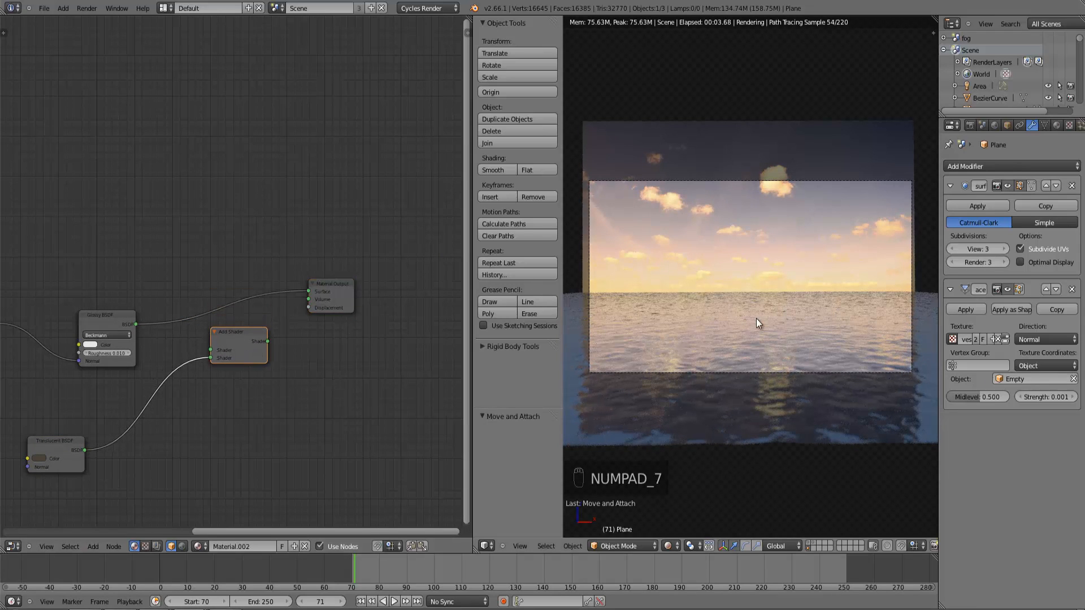
key(KP_7)
click(64, 10)
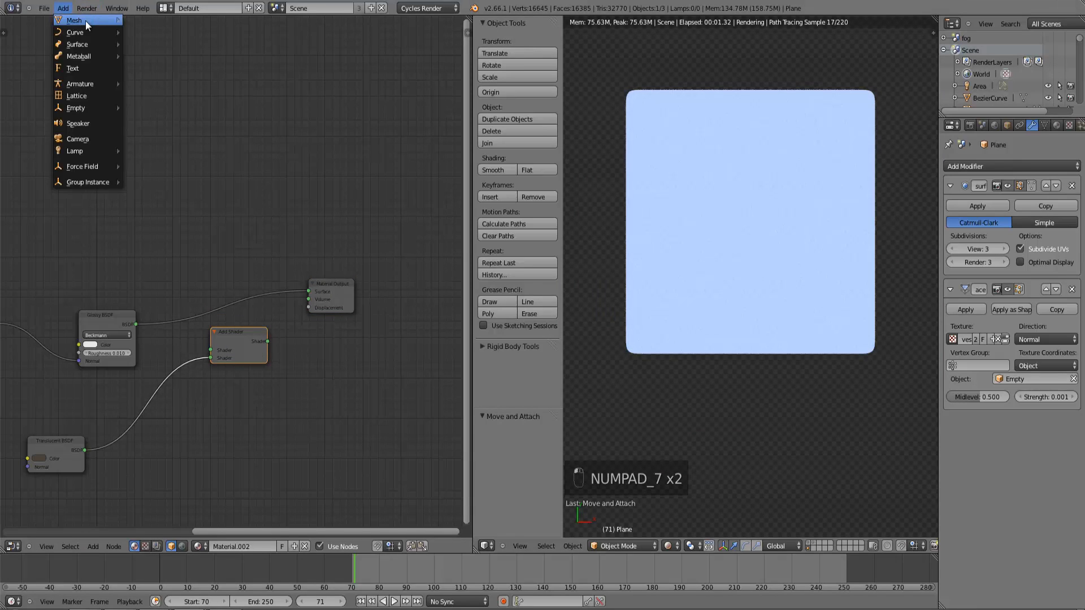
mouse_move(86, 21)
key(Return)
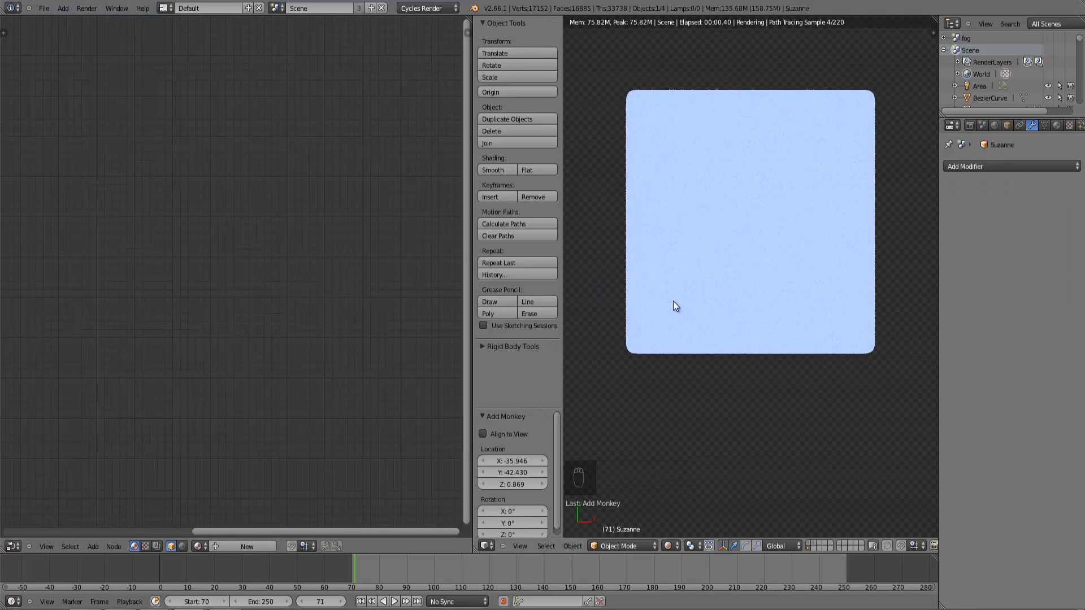
key(z)
key(g)
key(g)
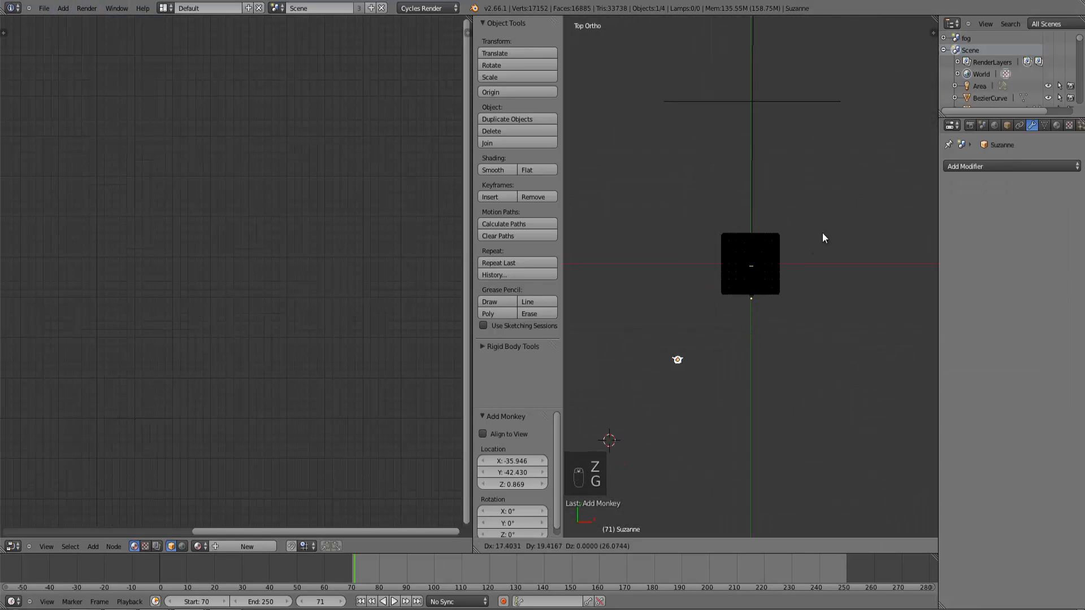
click(772, 298)
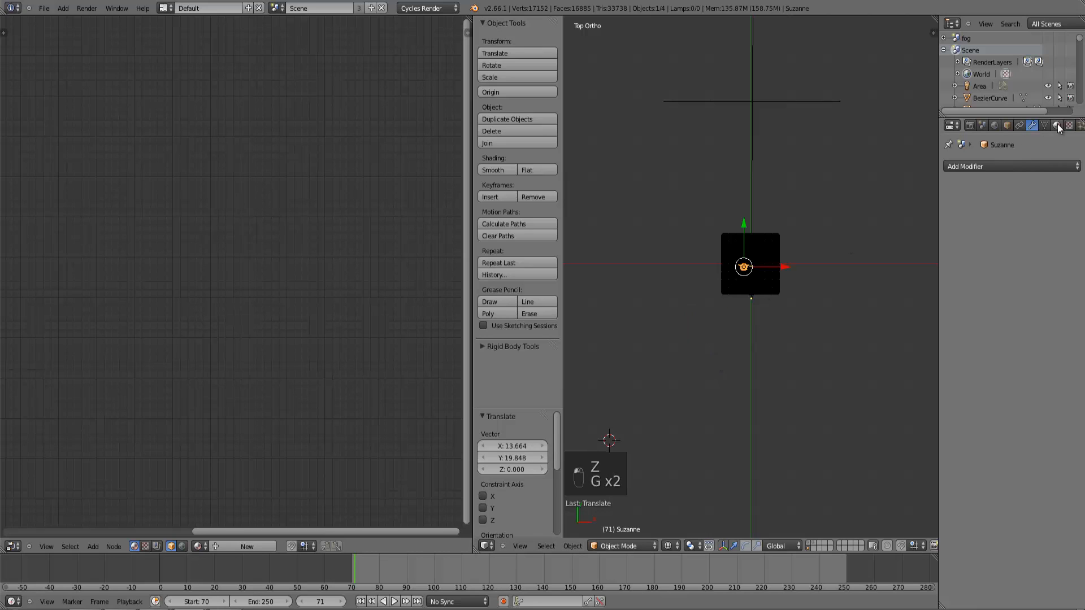
Give the monkey a new Diffuse BSDF material with a bright orange-red colour.
click(1057, 125)
click(1016, 208)
click(1011, 291)
drag(1004, 231, 999, 240)
Move the monkey about 0.6 along X and 0.36 along Y over the water plane.
scroll(690, 423, up, 6)
key(g)
click(733, 401)
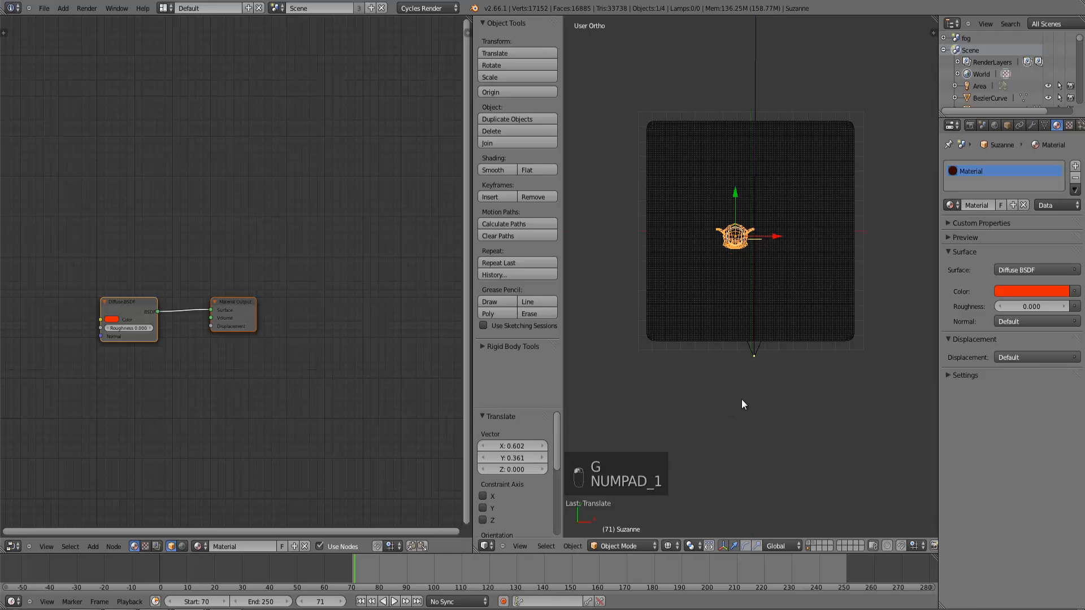
Rotate the monkey to an angle and lower it about 0.48 along Z toward the water plane, ending in the camera view.
key(KP_1)
key(g)
click(734, 351)
middle_drag(733, 351, 876, 316)
key(r)
click(855, 386)
key(g)
click(854, 392)
key(KP_0)
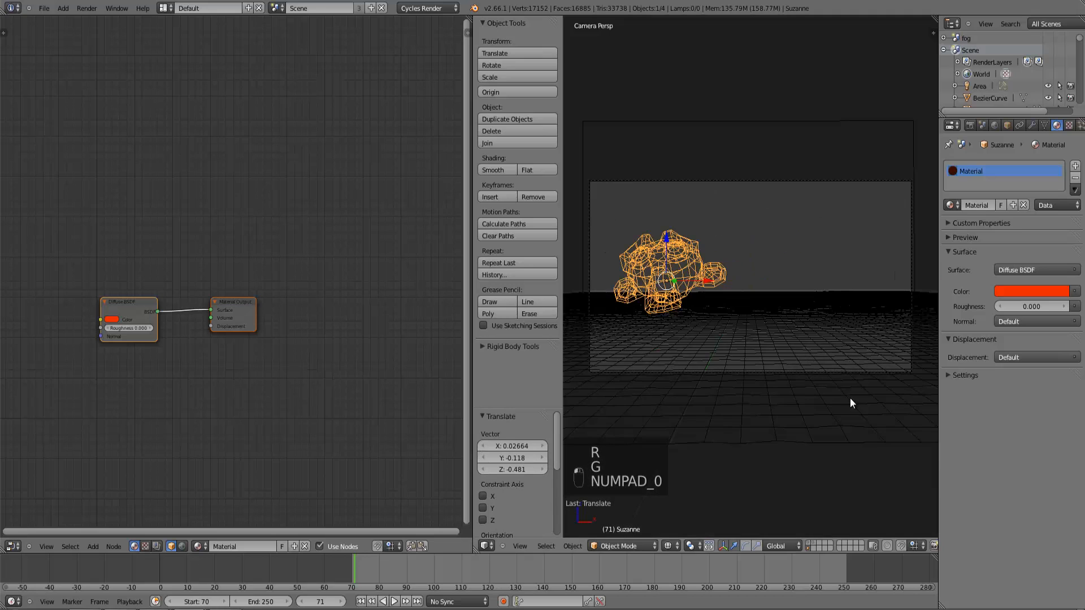
Reposition the monkey slightly in the camera view and scale it by about 0.92.
key(g)
click(779, 329)
key(s)
click(772, 324)
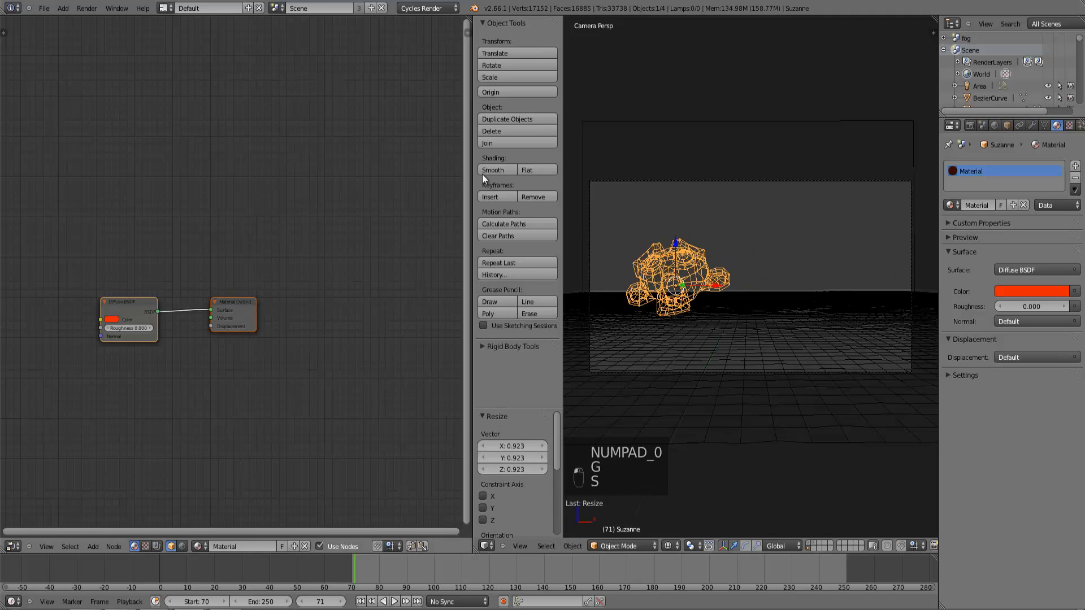
Shade the monkey smooth, move it about 0.84 along X and 0.15 along Z, and preview it in Rendered shading.
click(500, 171)
key(z)
key(g)
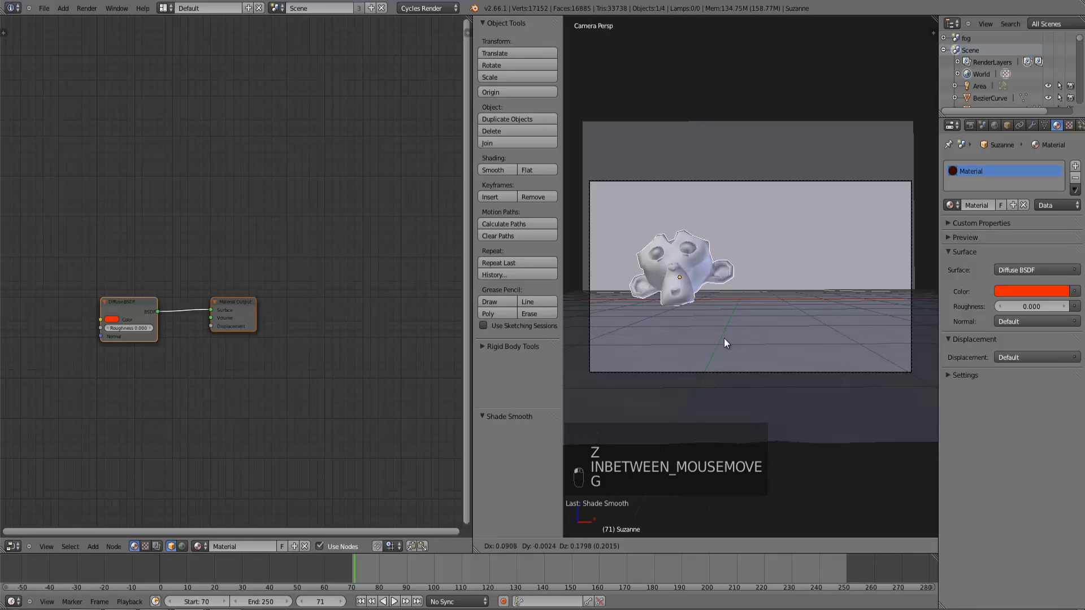
click(751, 340)
click(669, 546)
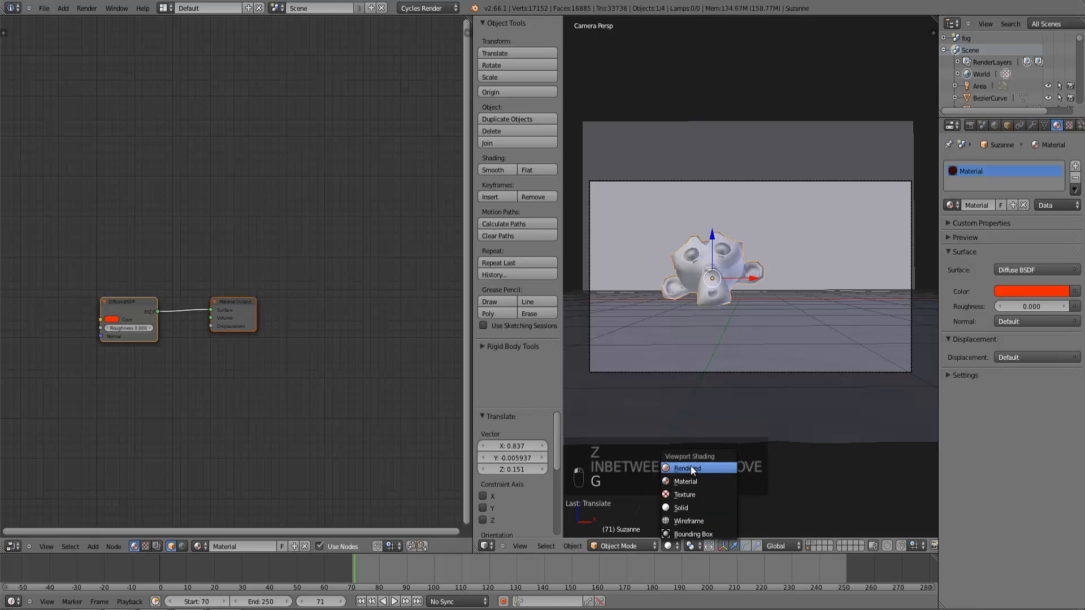
click(694, 466)
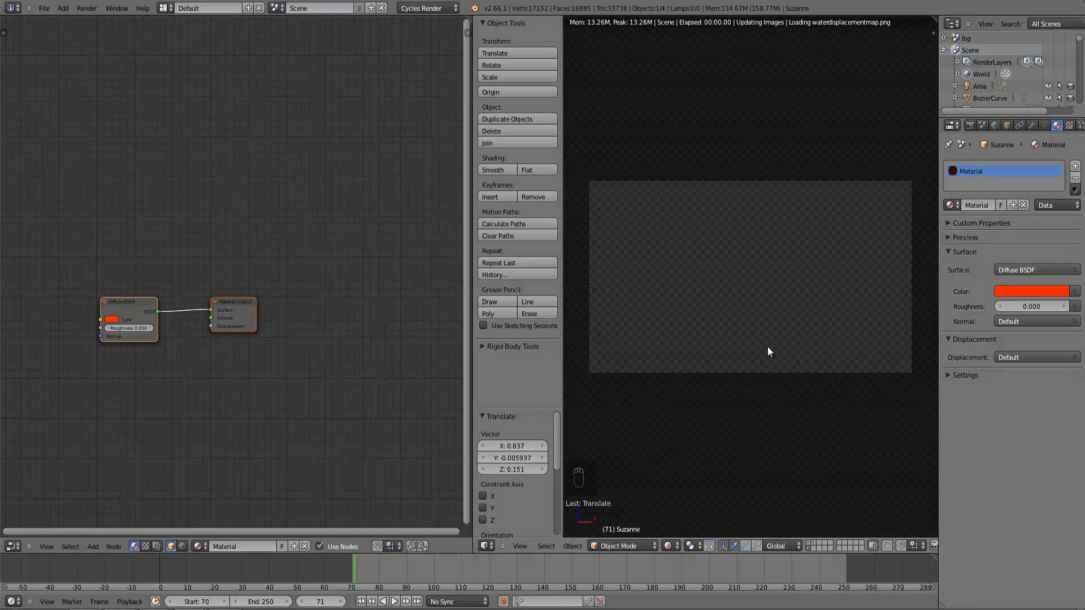
Select the water plane and route its Glossy BSDF through the Add Shader into the Material Output's Surface.
right_click(752, 343)
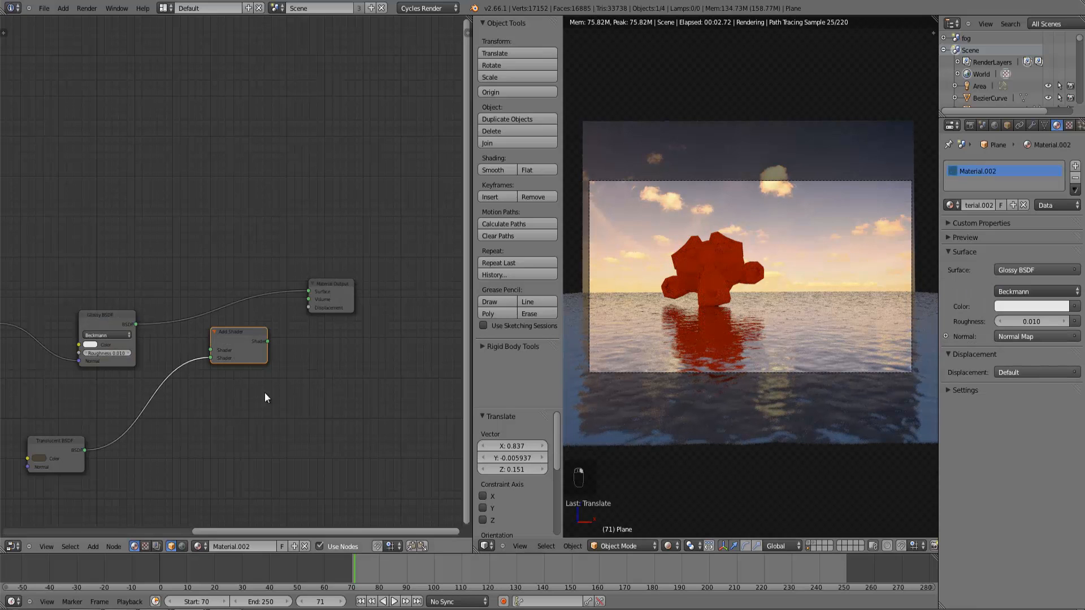
middle_drag(96, 368, 199, 391)
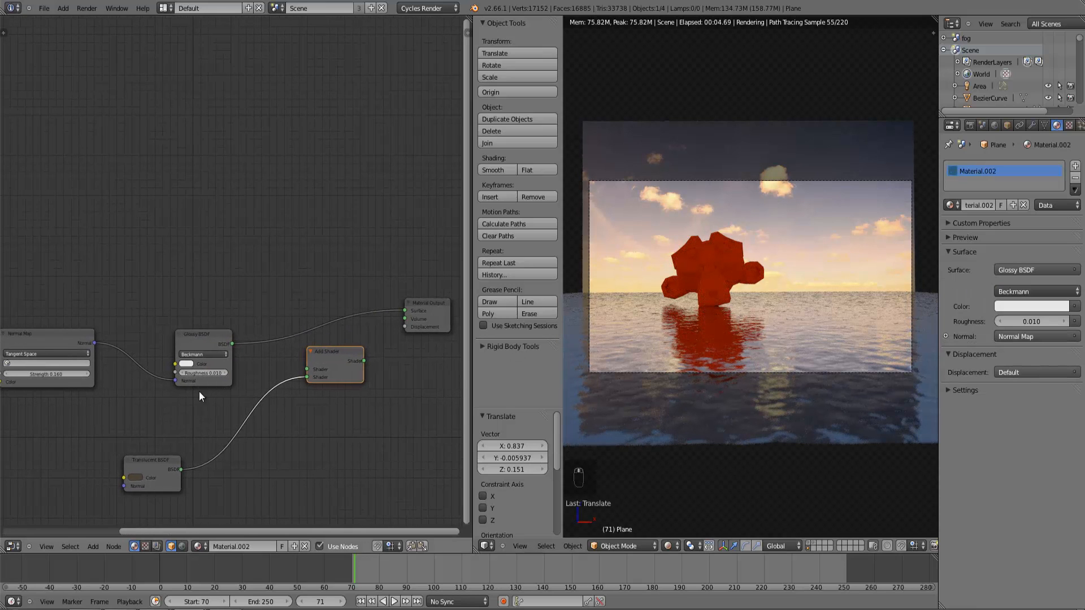
mouse_move(402, 311)
mouse_down()
mouse_move(301, 365)
mouse_move(307, 374)
mouse_move(406, 308)
mouse_up()
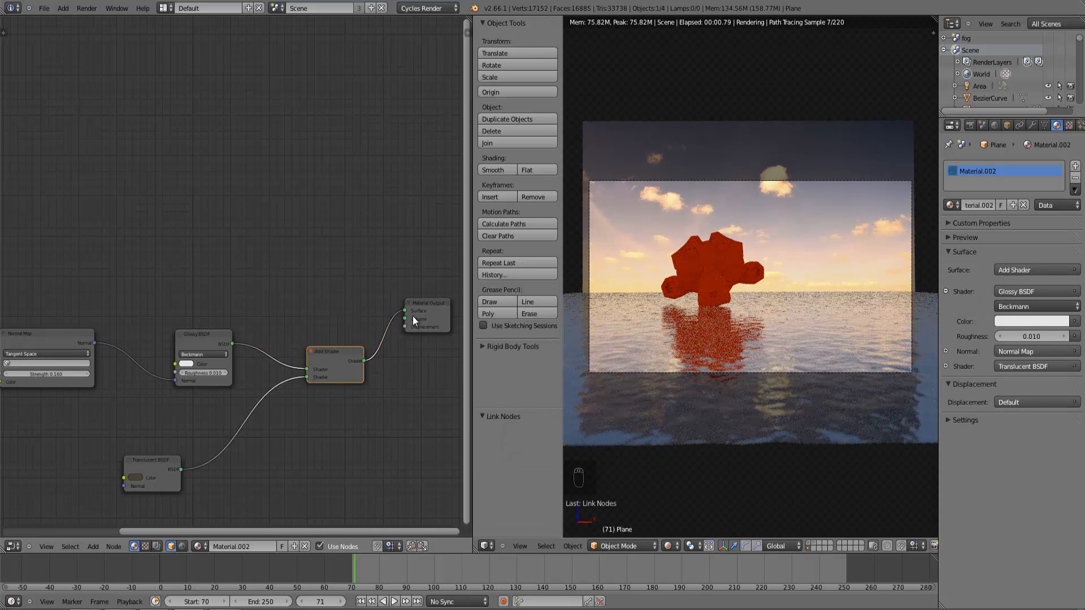
Set the water's Translucent BSDF colour to black.
middle_drag(240, 486, 299, 425)
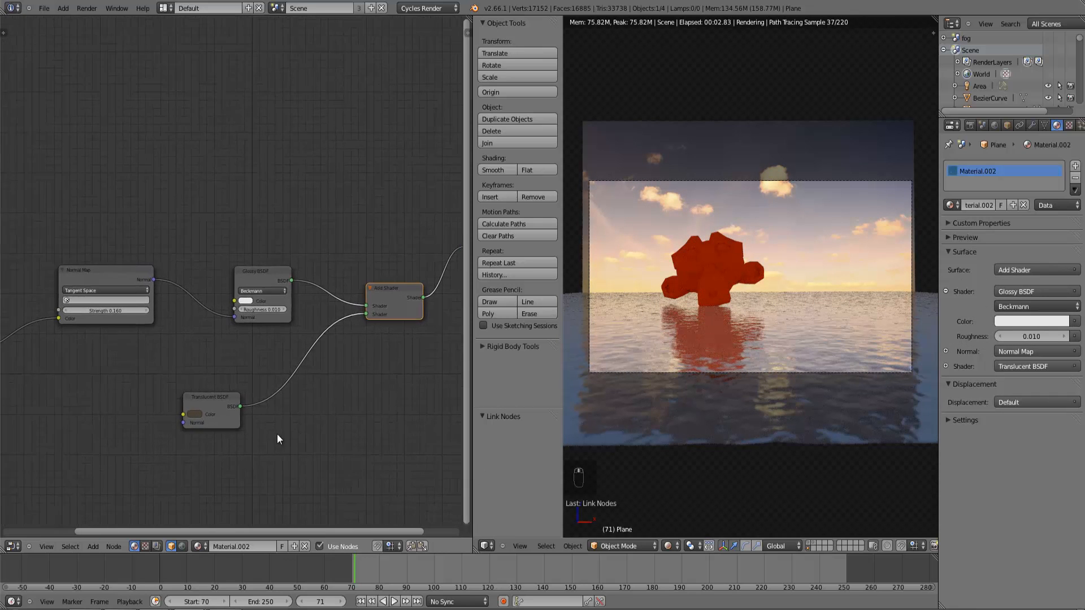
scroll(192, 443, up, 2)
click(188, 439)
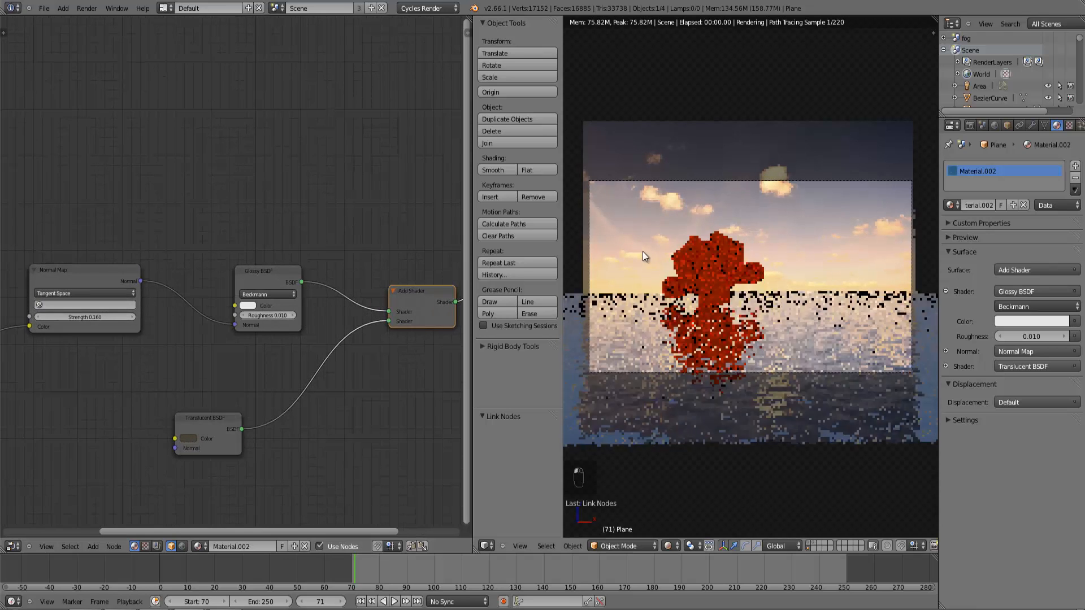
click(189, 439)
drag(255, 326, 293, 401)
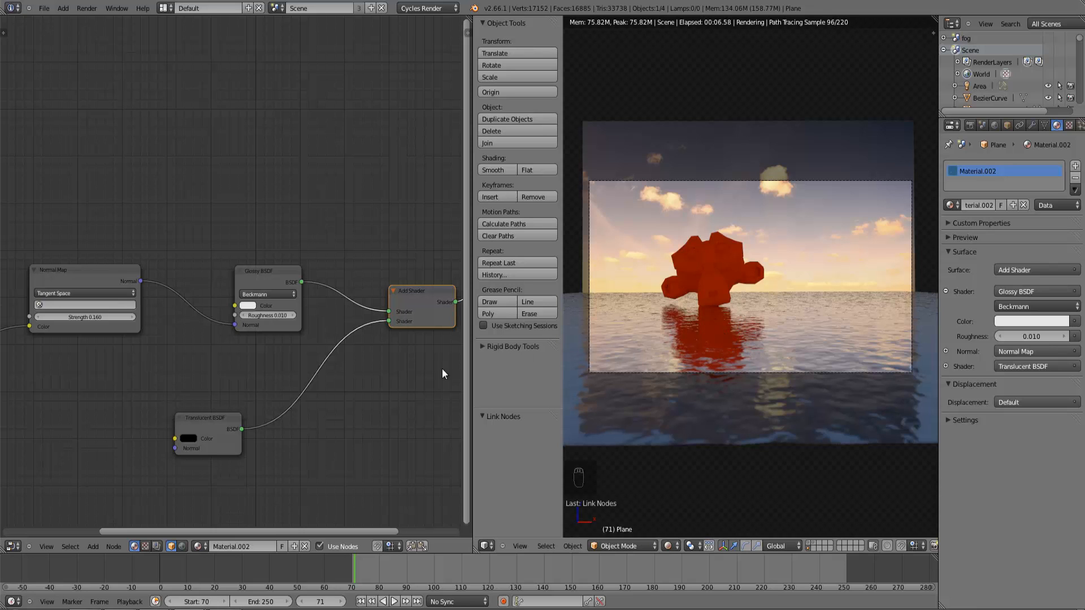
Set the Translucent BSDF colour to a dark brownish grey.
click(199, 434)
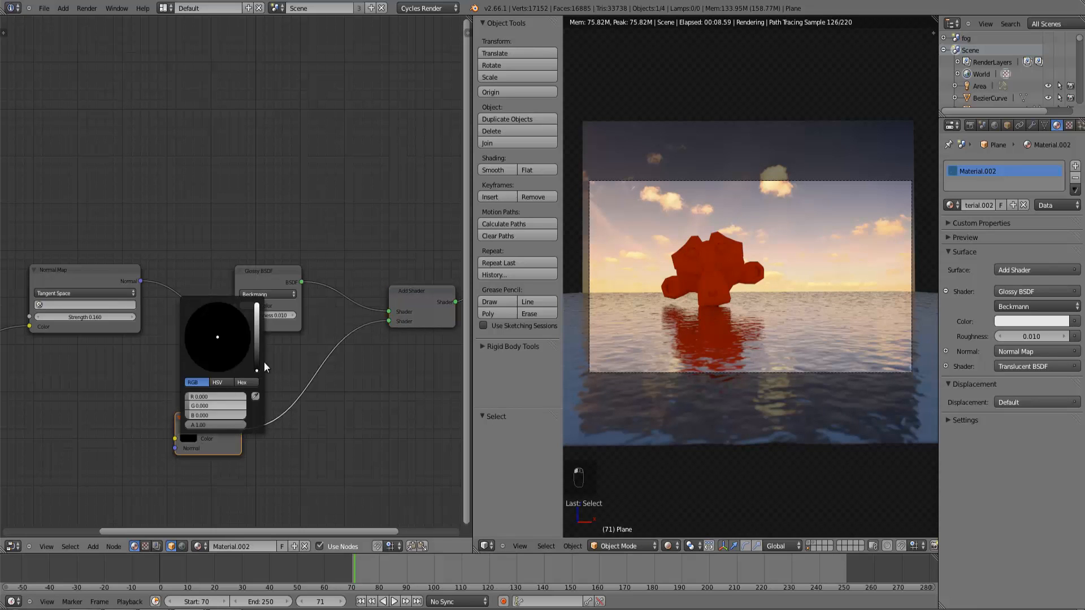
drag(256, 358, 208, 344)
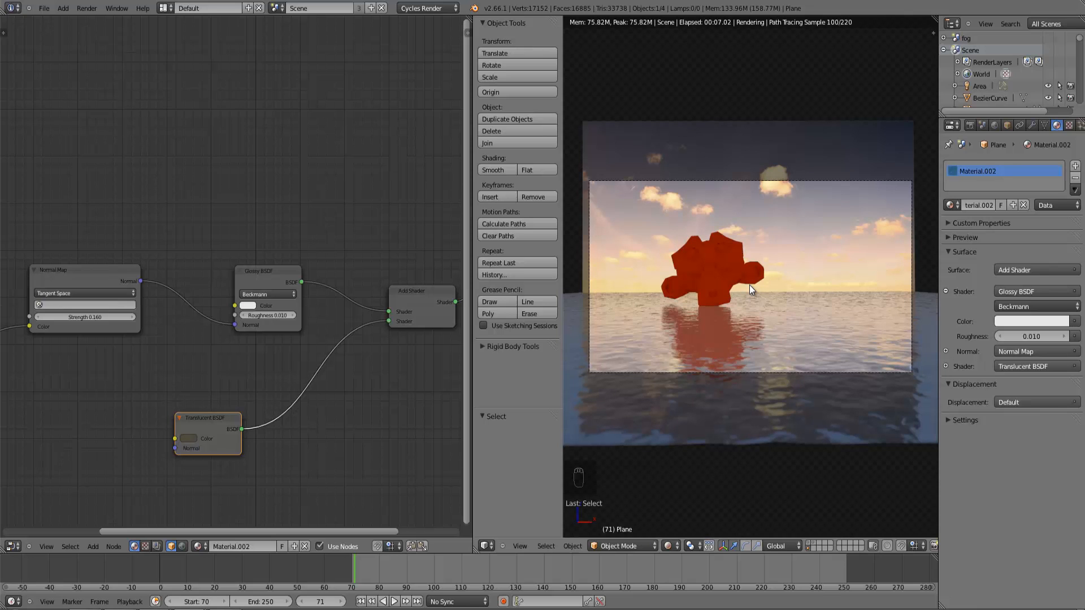
Examine the water material's node chain from the Image Texture through the Normal Map and shaders to the Material Output.
scroll(50, 329, down, 3)
middle_drag(109, 377, 288, 362)
scroll(288, 362, down, 1)
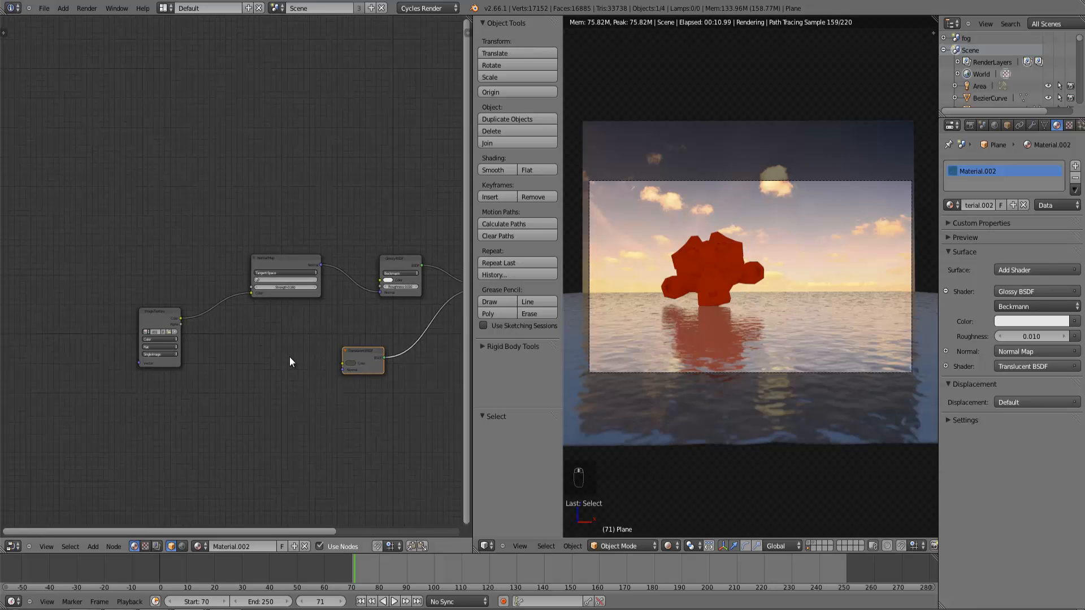
middle_drag(347, 381, 206, 386)
scroll(256, 395, up, 2)
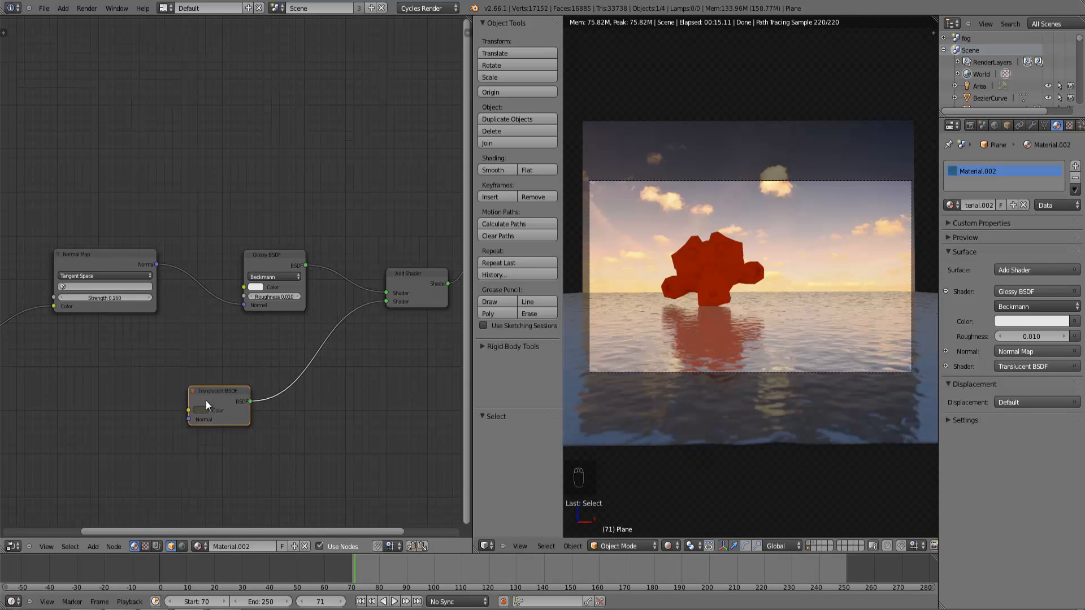
drag(218, 409, 221, 415)
middle_drag(419, 320, 279, 363)
click(282, 323)
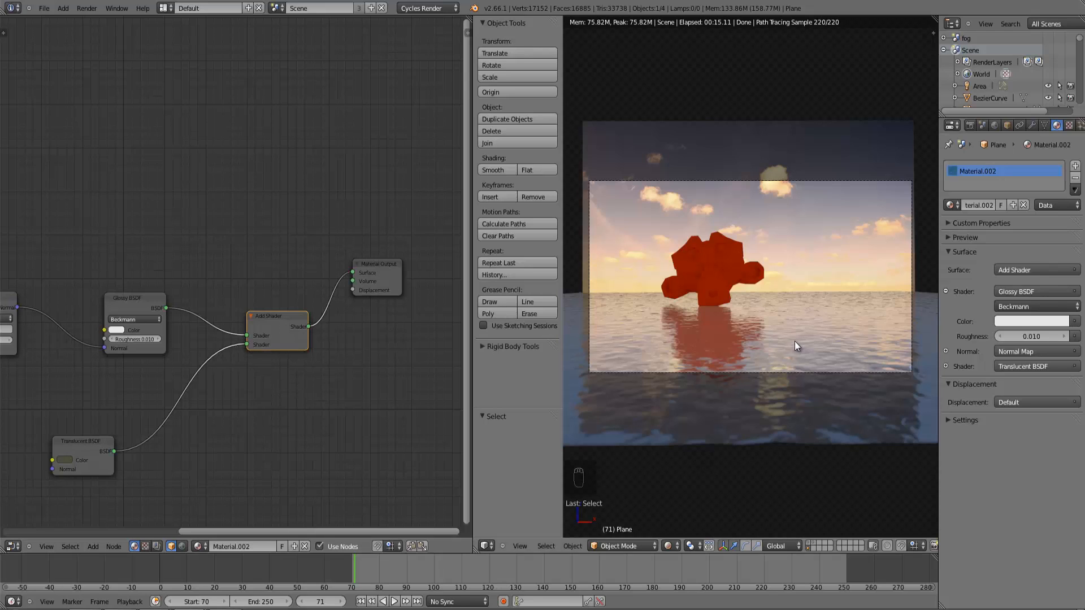
Delete the monkey mesh from the scene.
right_click(732, 271)
key(x)
click(733, 270)
Select the water plane and the camera together in the top view and move them to the first layer.
right_click(729, 316)
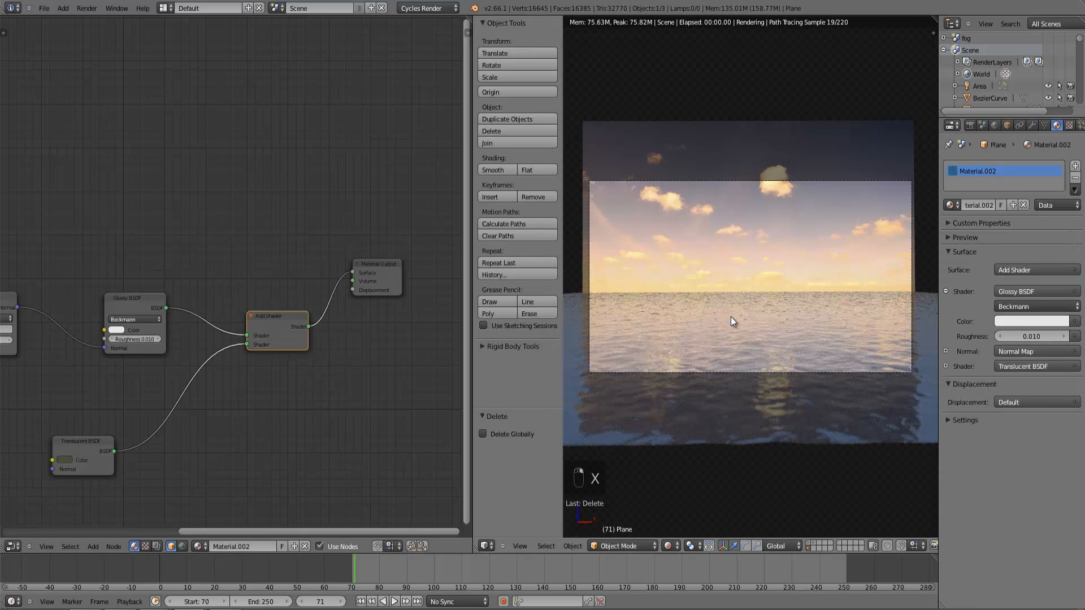
key(KP_7)
key(z)
key(z)
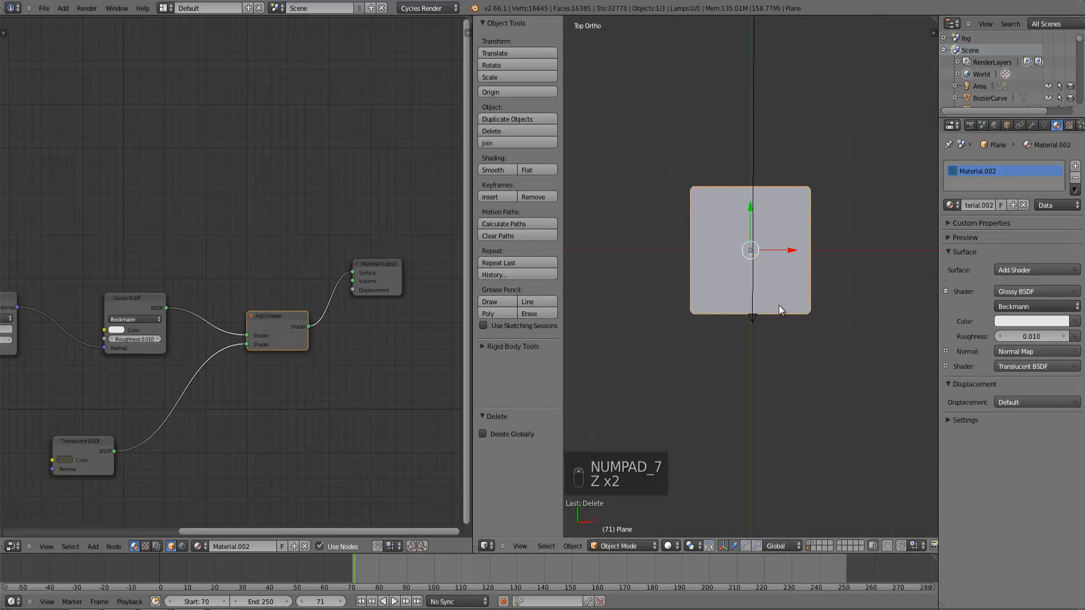
key(b)
drag(813, 369, 670, 140)
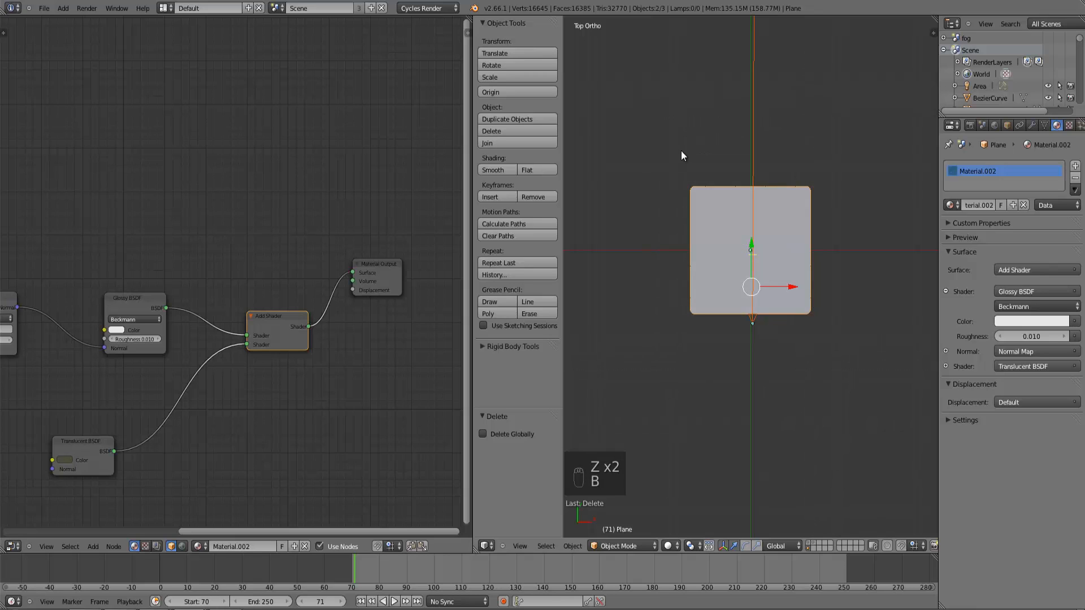
key(m)
key(m)
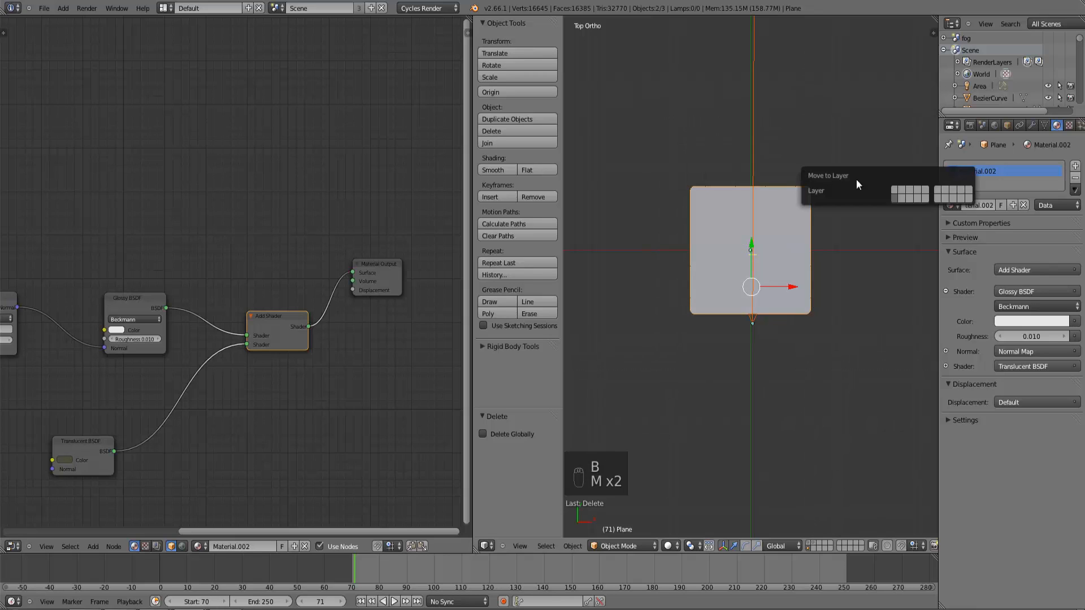
click(893, 190)
Move the sunset backplate to the first layer and display that layer.
middle_drag(789, 503, 768, 446)
right_click(798, 113)
key(m)
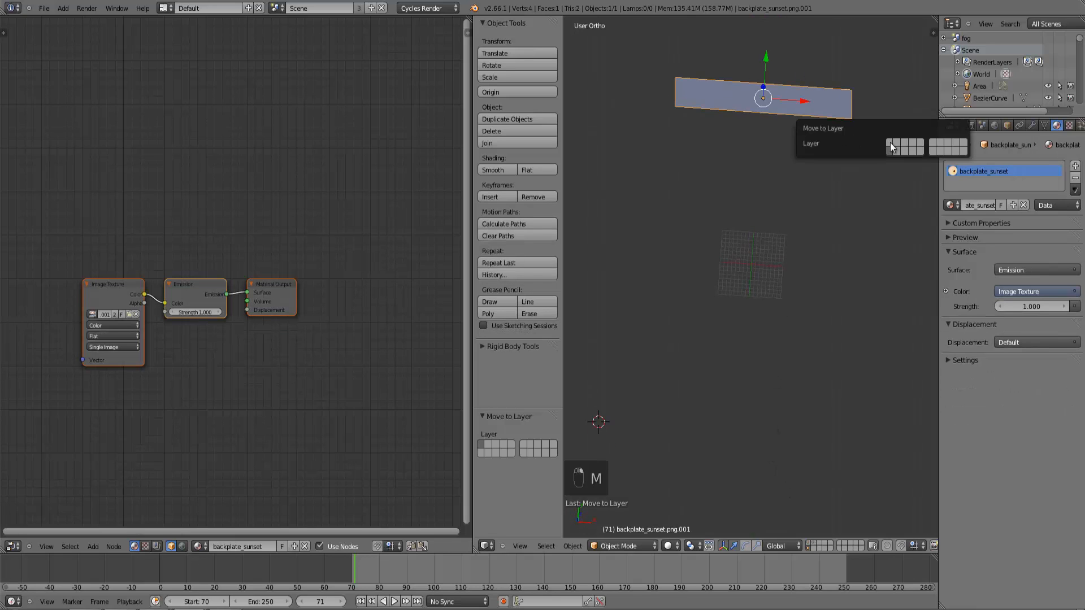
click(890, 142)
click(812, 543)
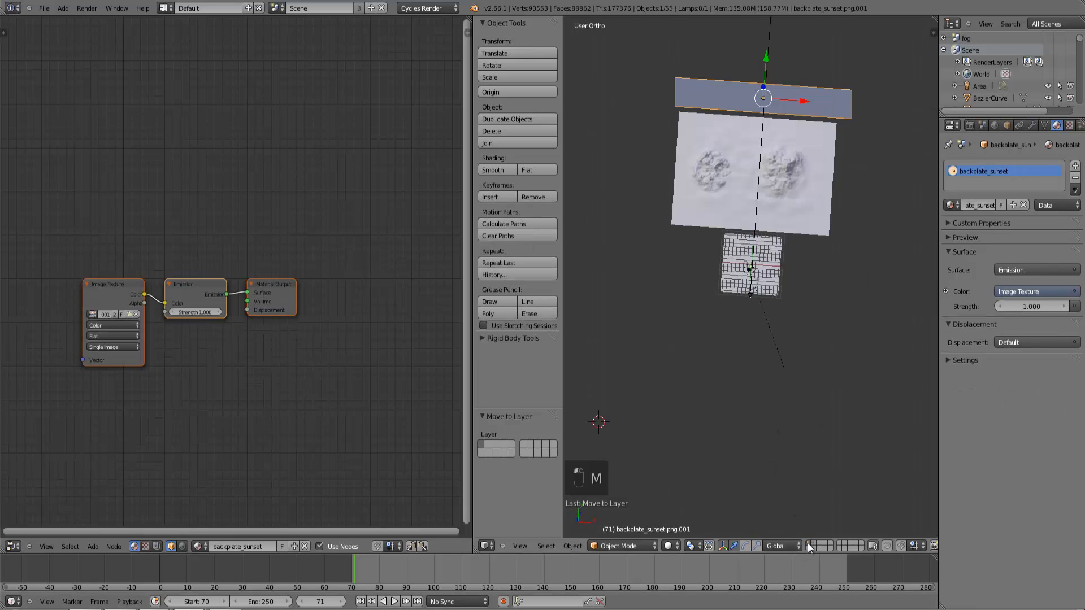
Examine the sunset backplate and the hill landscape in front of it from several angles, selecting the landscape.
middle_drag(792, 397, 804, 257)
key(ctrl+KP_Decimal)
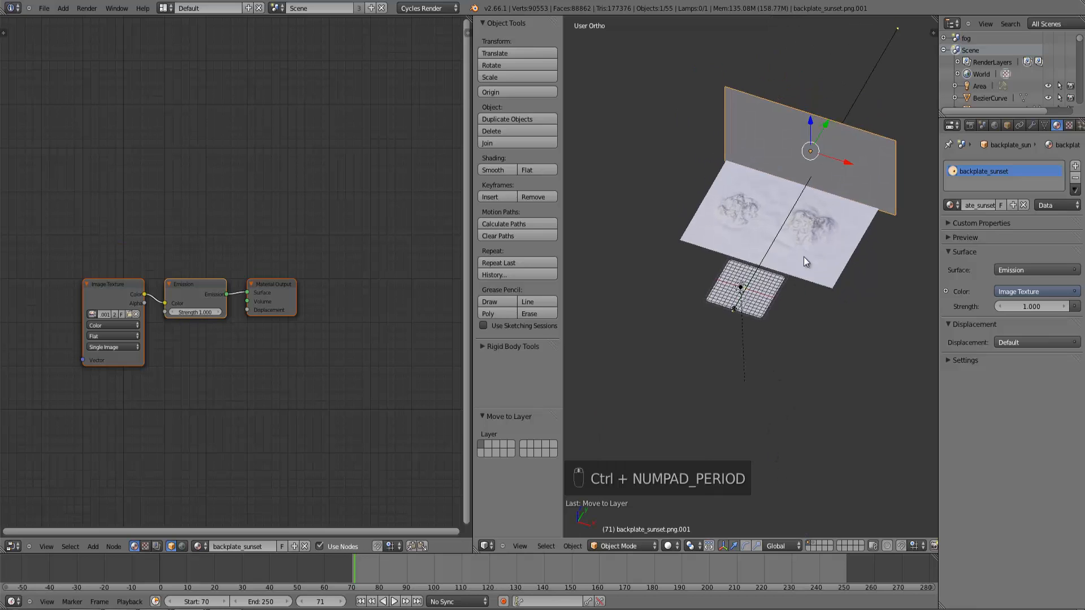
middle_drag(730, 395, 769, 391)
scroll(776, 484, up, 3)
right_click(806, 473)
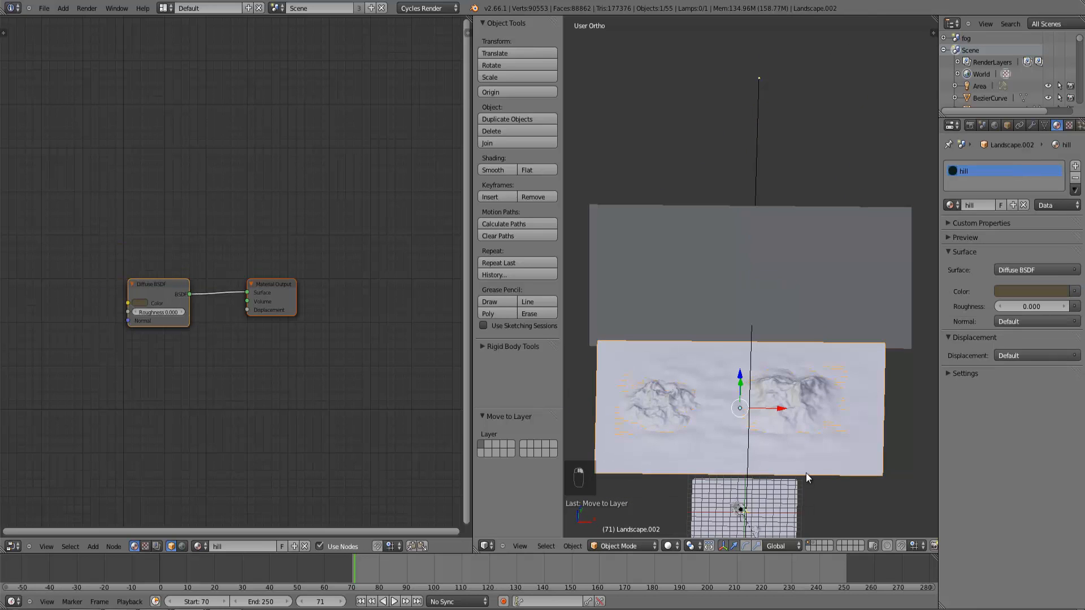
key(ctrl+KP_Decimal)
middle_drag(830, 378, 804, 529)
Inspect the emissive sphere on its own layer, then return to the first layer and view the scene in solid shading.
click(815, 543)
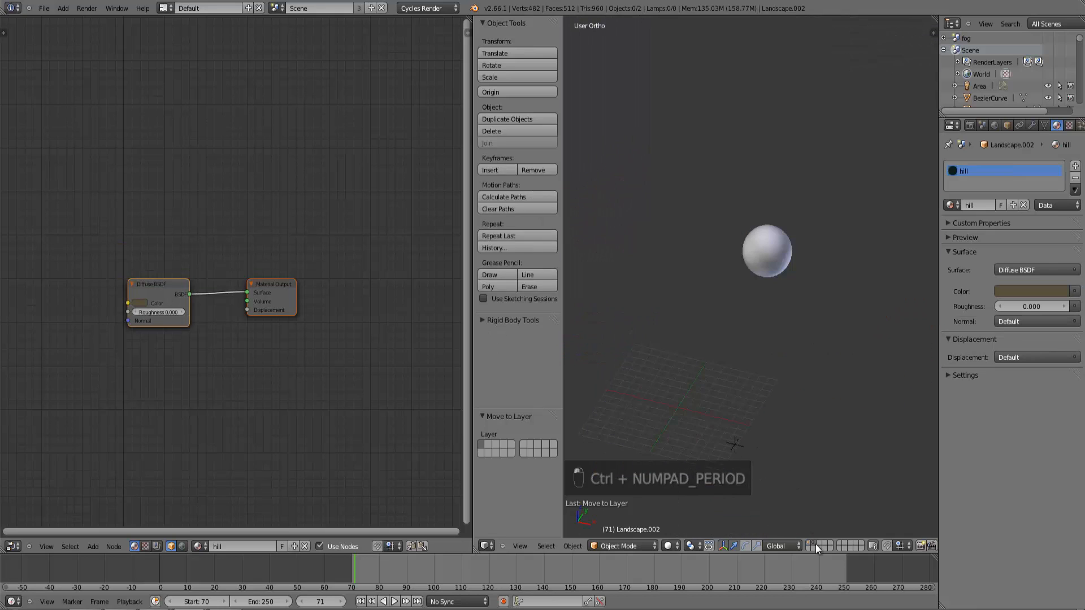
right_click(773, 266)
key(KP_7)
key(z)
click(812, 544)
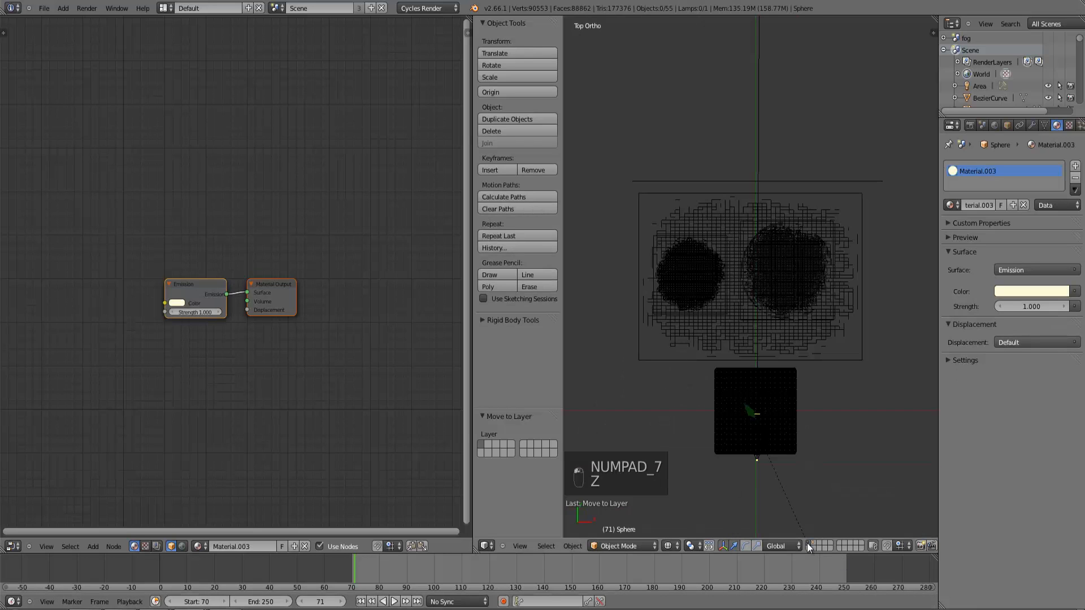
mouse_move(775, 429)
middle_down()
mouse_move(777, 412)
mouse_move(756, 428)
mouse_move(753, 362)
mouse_move(774, 372)
middle_up()
key(z)
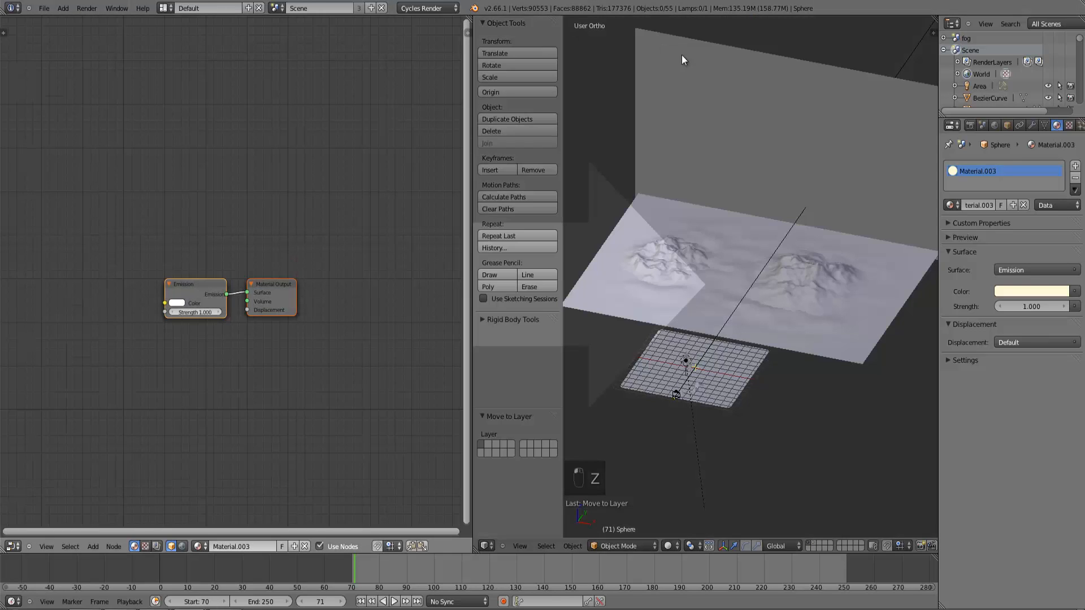
Join the node editor and viewport areas into a single 3D View and select the sunset backplate.
drag(684, 59, 678, 62)
click(11, 546)
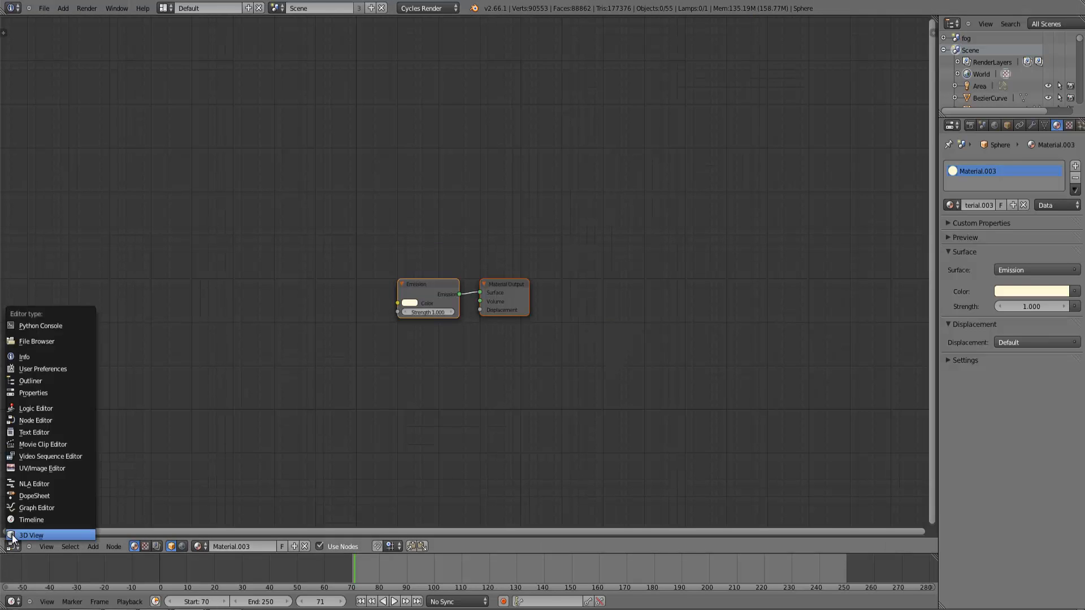
click(25, 534)
right_click(294, 225)
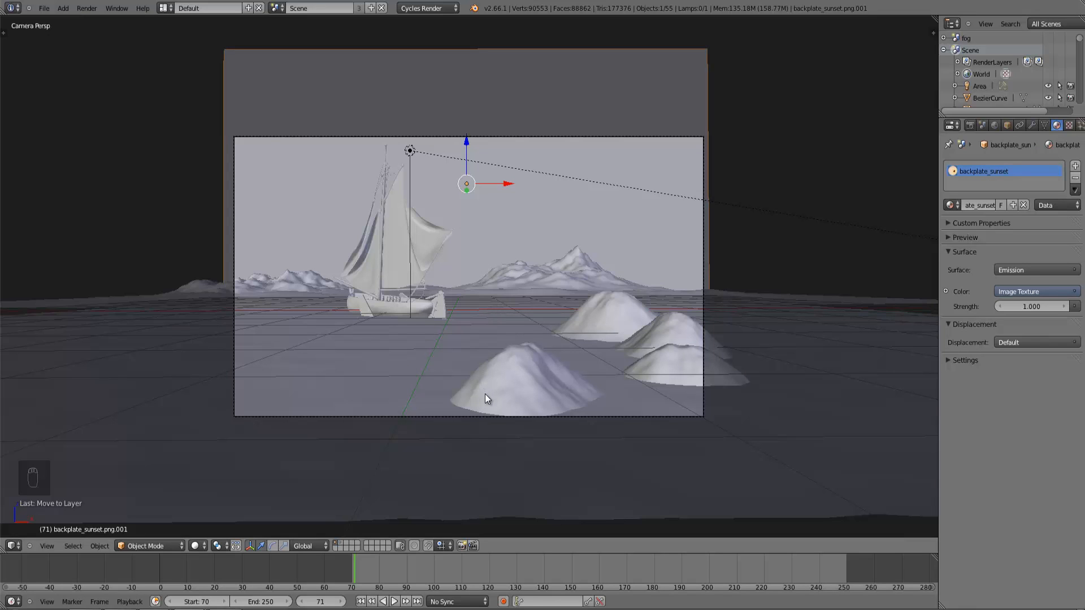
Add a Sun lamp to the scene in the wireframe top view.
key(KP_7)
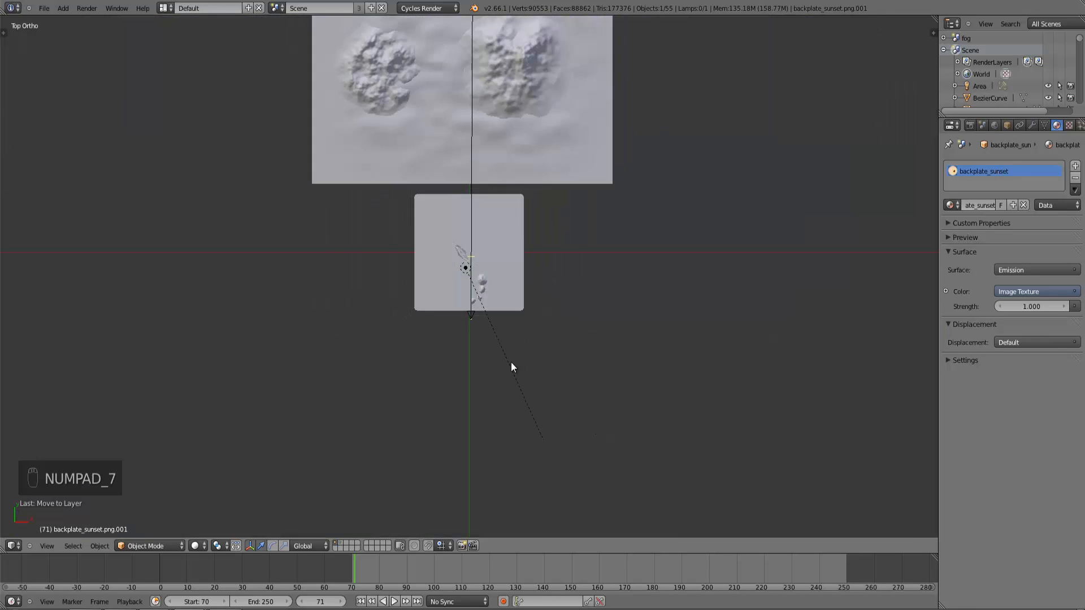
key(z)
click(63, 8)
mouse_move(83, 150)
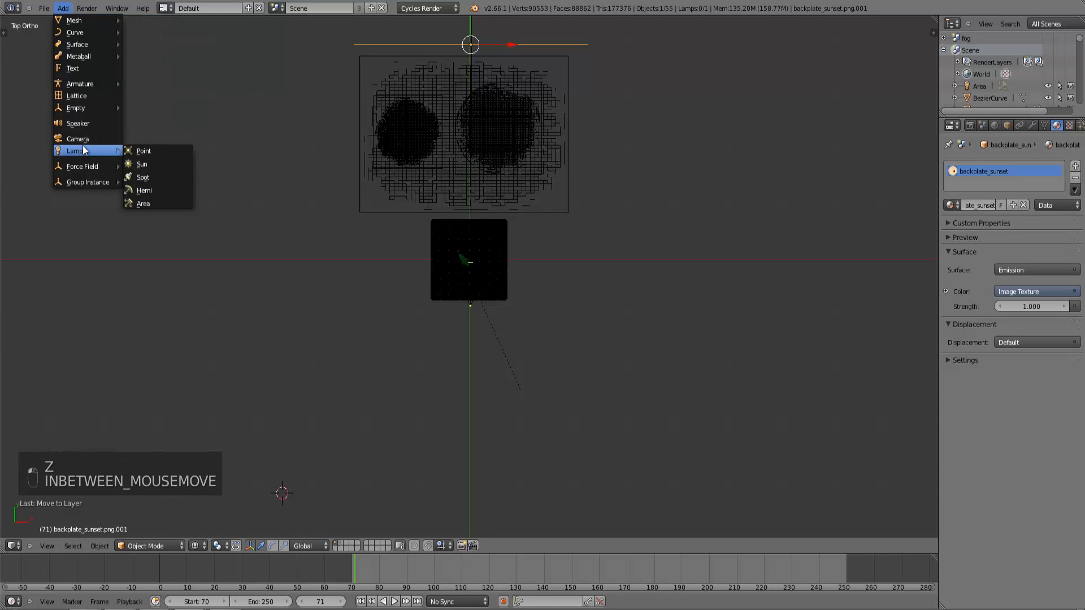
click(167, 162)
Rotate the Sun lamp from the top view and from an orbited view to aim it toward the scene.
scroll(302, 249, down, 2)
key(r)
click(596, 204)
middle_drag(595, 205, 495, 208)
key(r)
key(r)
click(557, 395)
Move the Sun lamp near the sunset backplate, adjust its rotation, and place it just above the distant mountain peak in the camera view.
key(KP_7)
key(g)
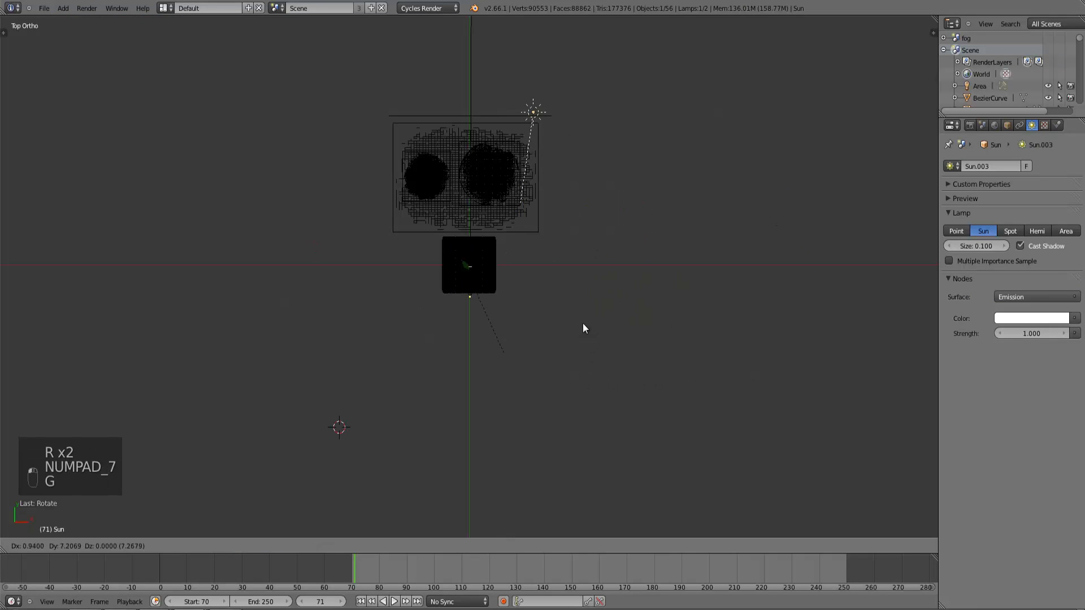
key(r)
click(559, 325)
key(KP_0)
key(g)
click(577, 319)
key(z)
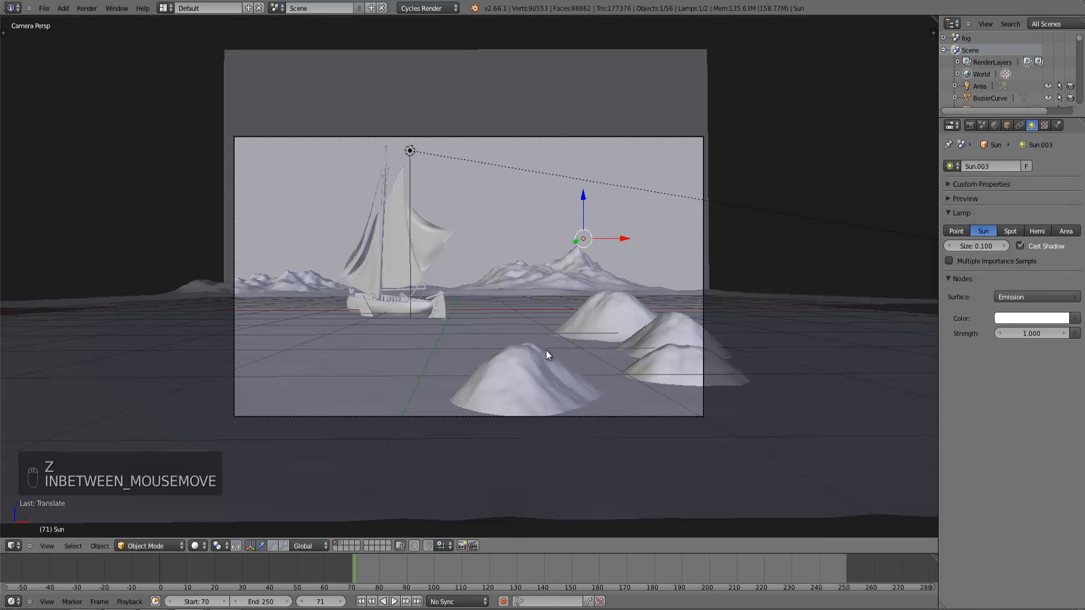
Examine the Sun lamp's placement relative to the sunset backplate at an angle and from above, and select the backplate.
key(KP_7)
key(z)
middle_drag(546, 351, 597, 178)
right_click(598, 180)
key(g)
right_click(656, 307)
right_click(595, 233)
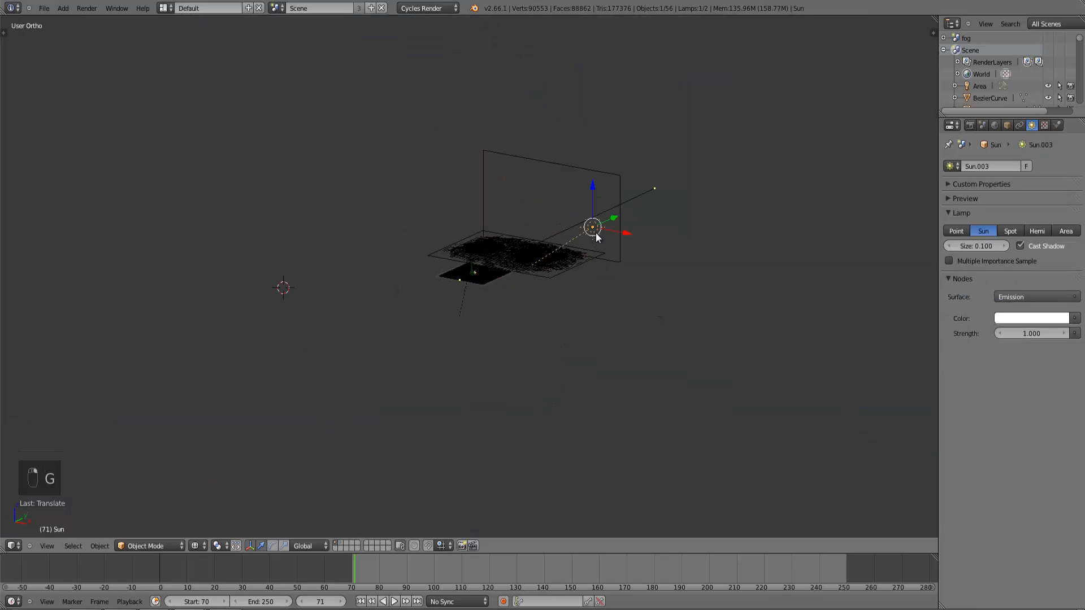
key(KP_7)
key(g)
right_click(507, 132)
right_click(499, 121)
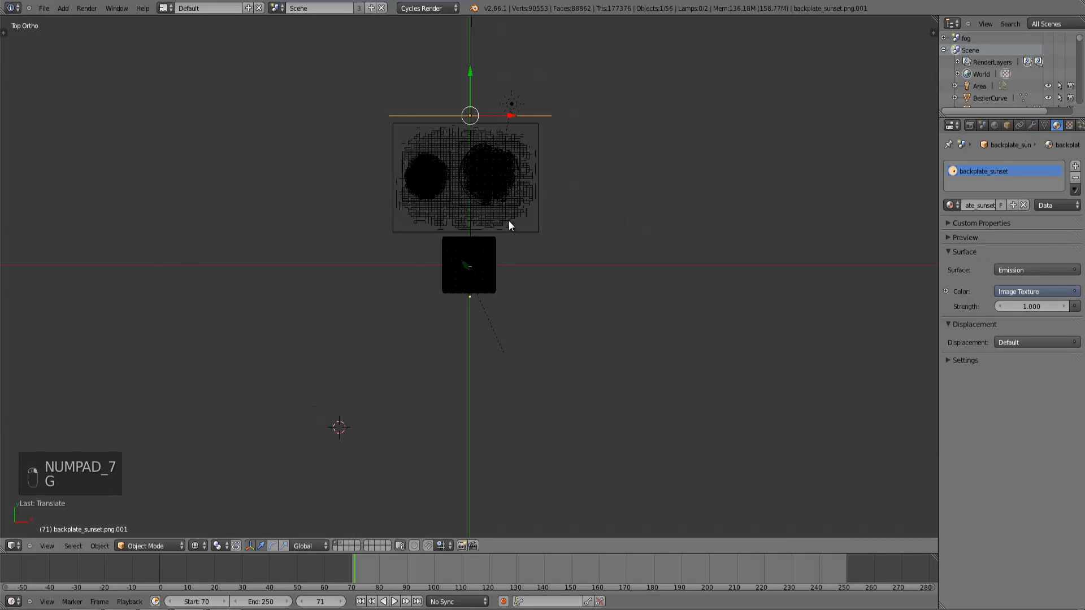
Examine the Sun lamp's position relative to the sunset backplate from an orbited view, and delete the Sun lamp.
middle_drag(513, 238, 483, 237)
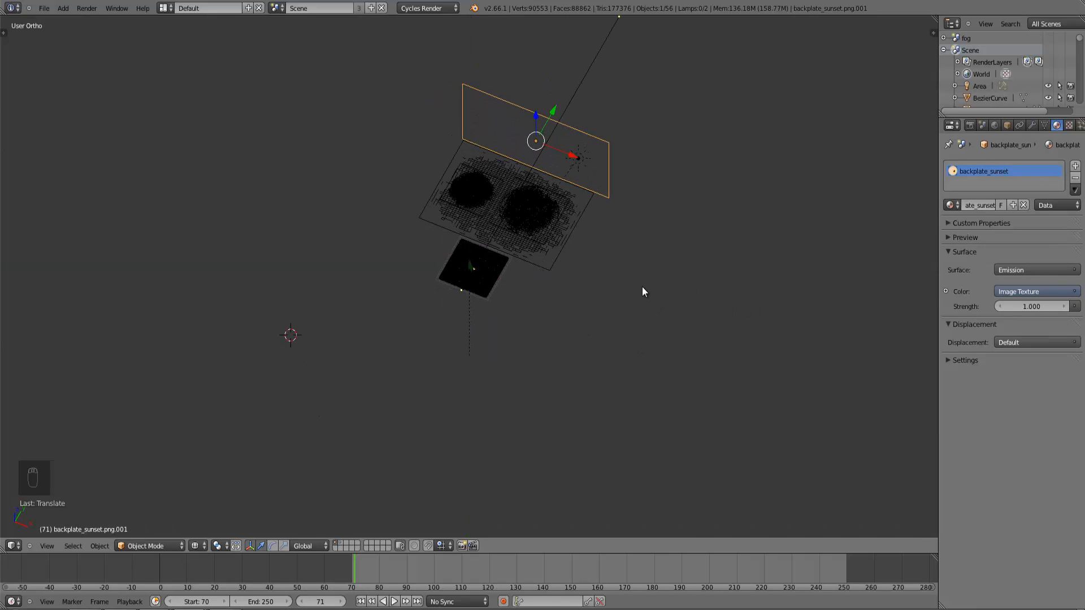
key(z)
scroll(543, 315, up, 3)
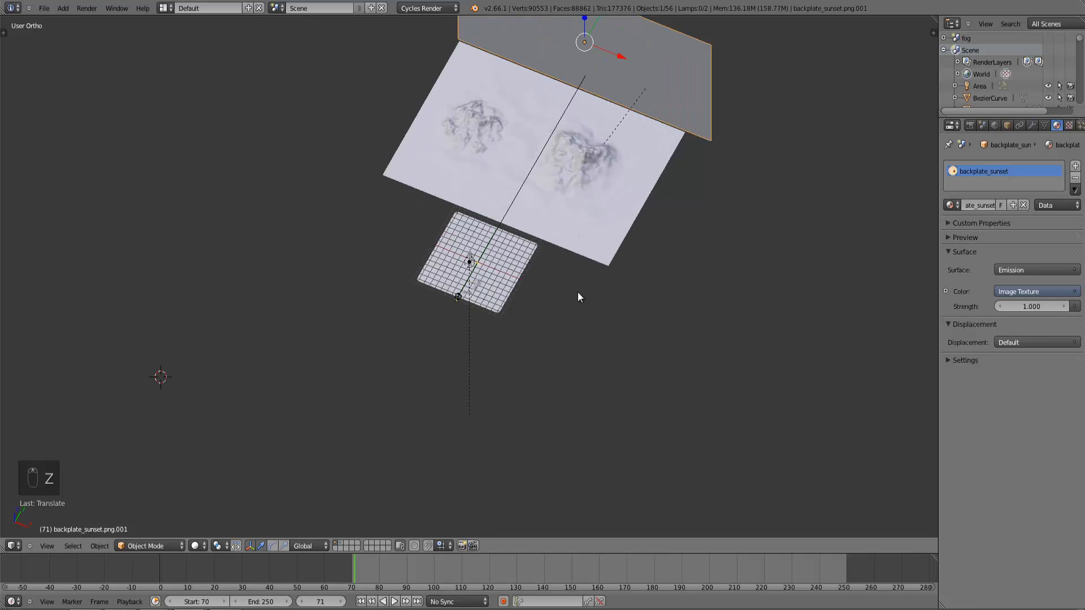
scroll(559, 283, up, 3)
scroll(609, 232, down, 6)
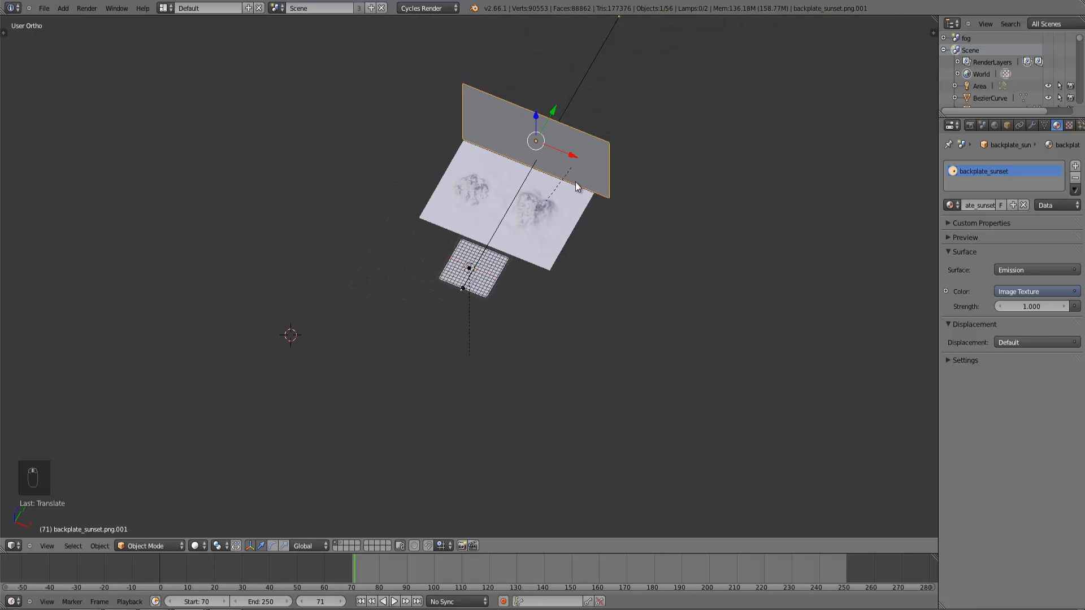
key(z)
right_click(577, 164)
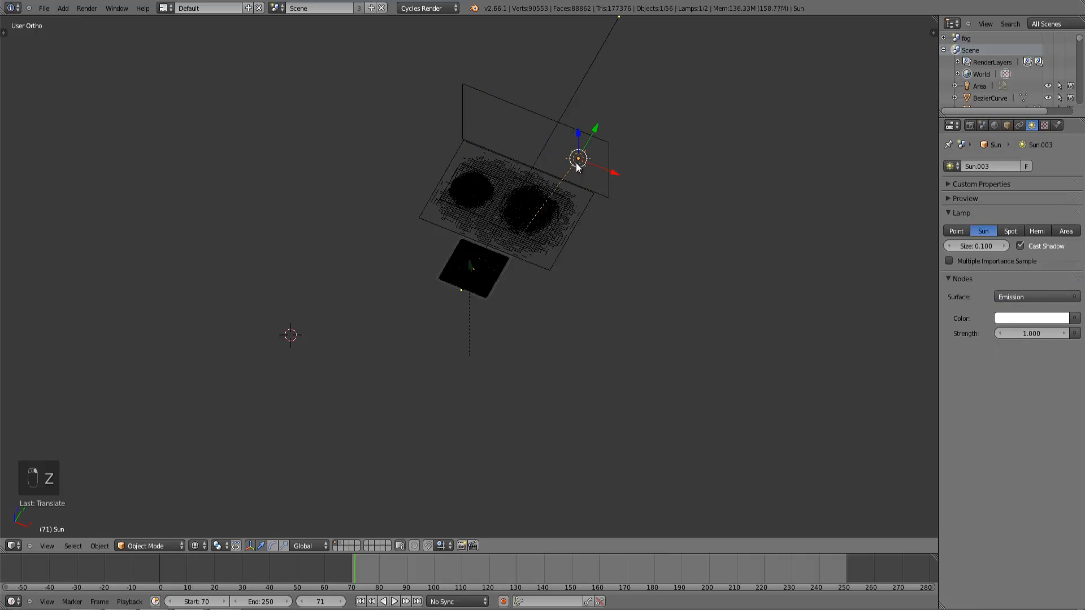
key(x)
click(577, 168)
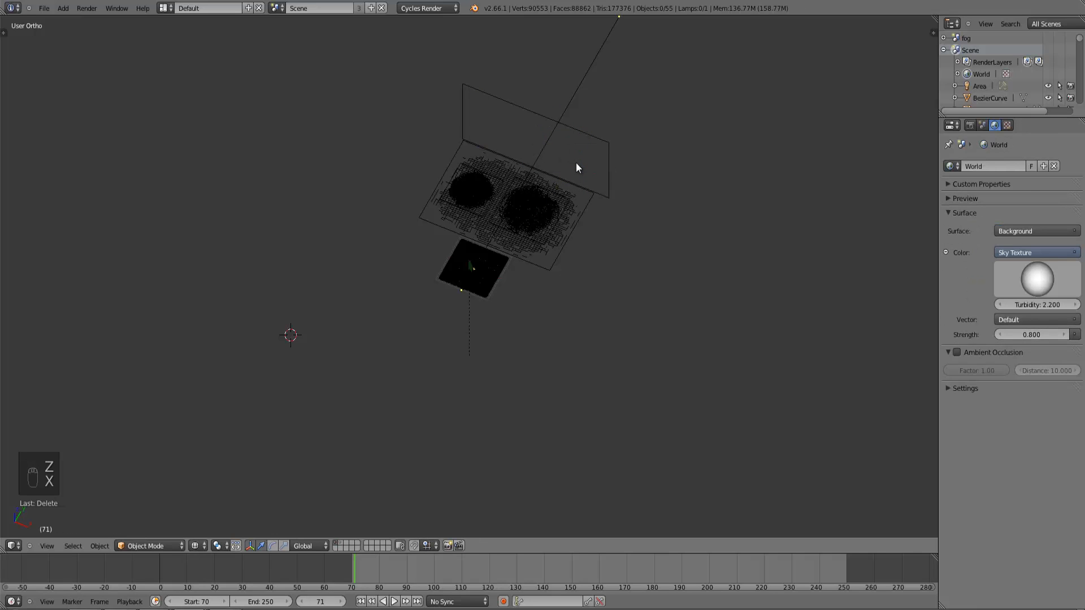
Show only the second layer, select the emissive sphere, and inspect it close up in solid shading.
click(342, 544)
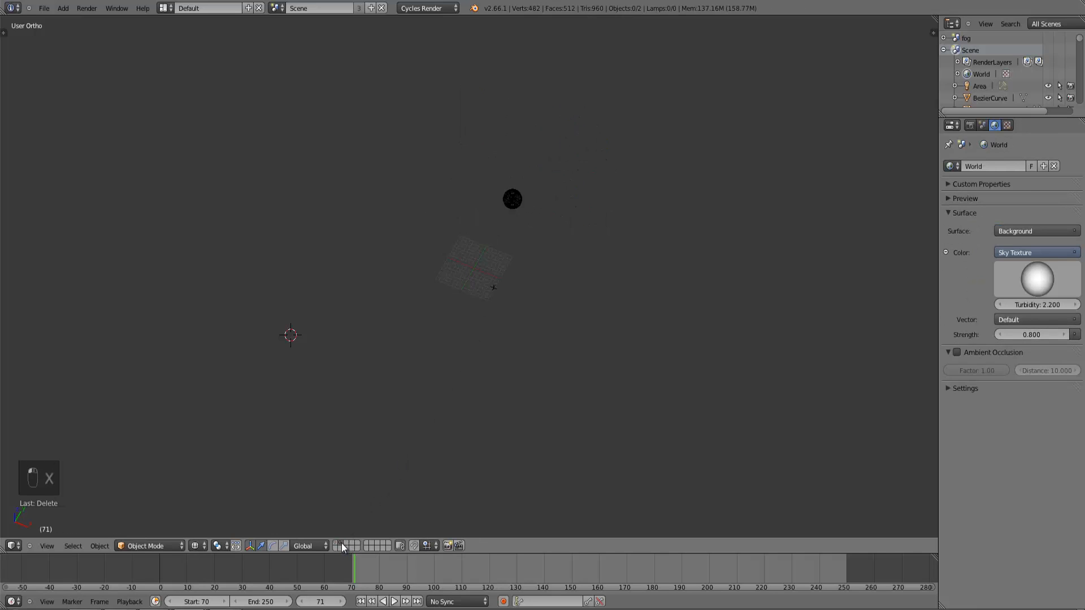
right_click(511, 201)
key(ctrl+KP_Decimal)
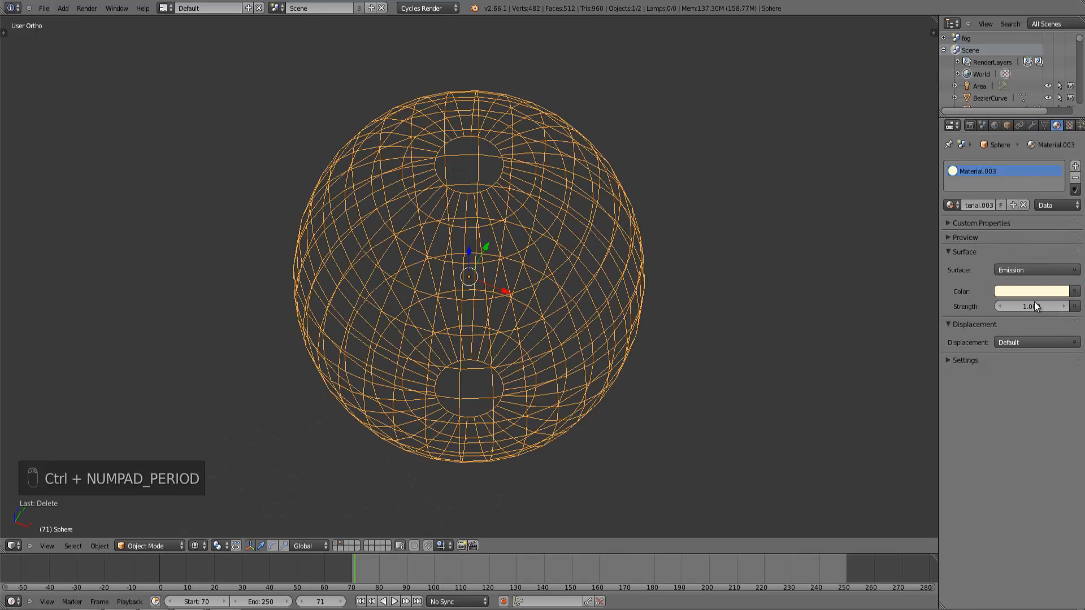
scroll(642, 291, down, 3)
key(z)
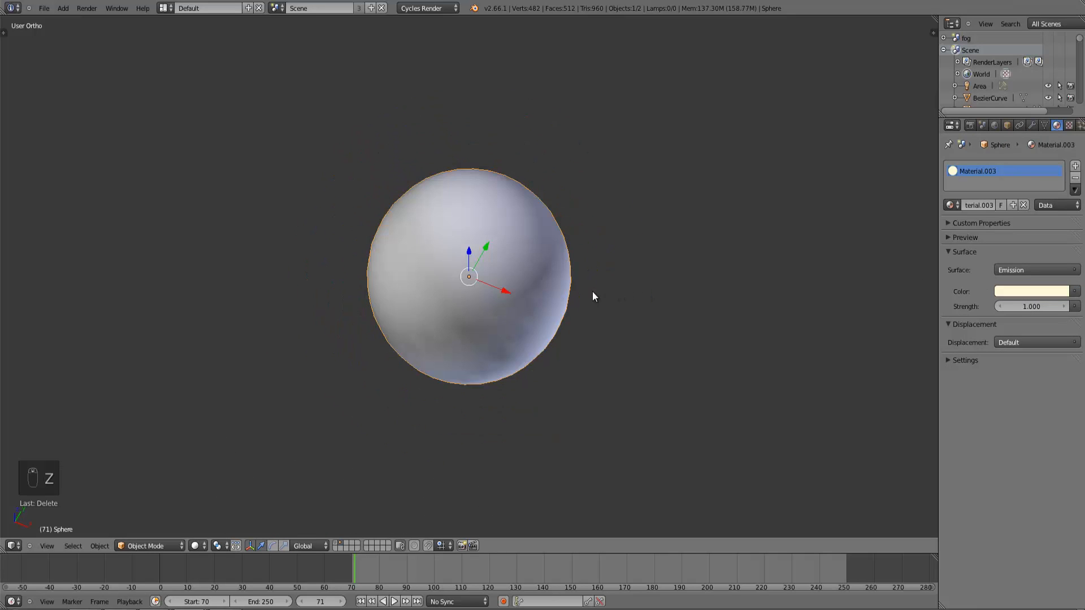
Select the water plane and sunset backplate from the main scene in wireframe and move the selection to layer 11.
key(KP_7)
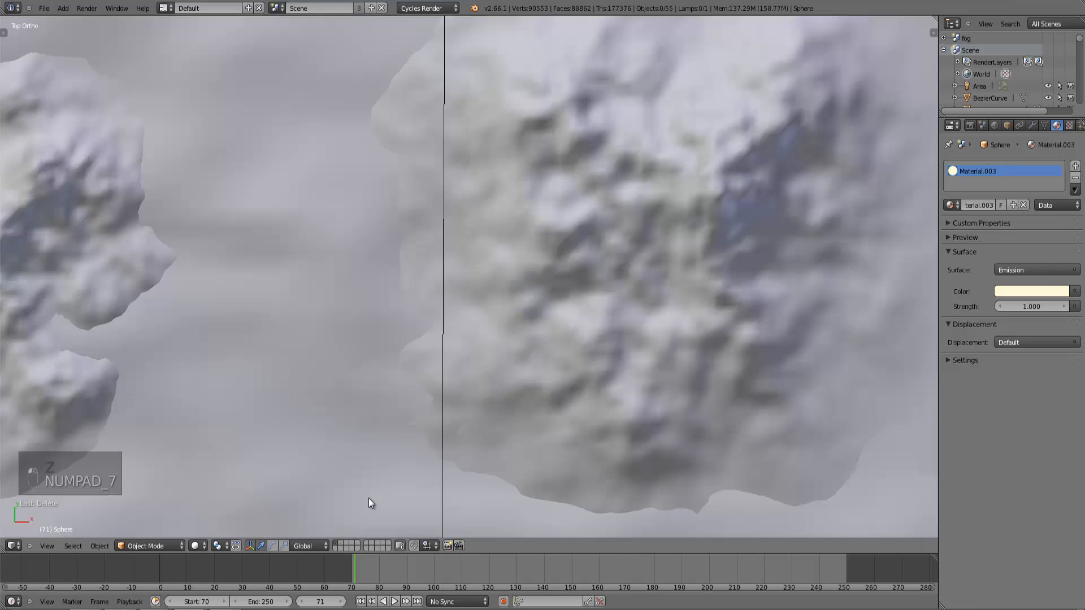
scroll(369, 498, down, 5)
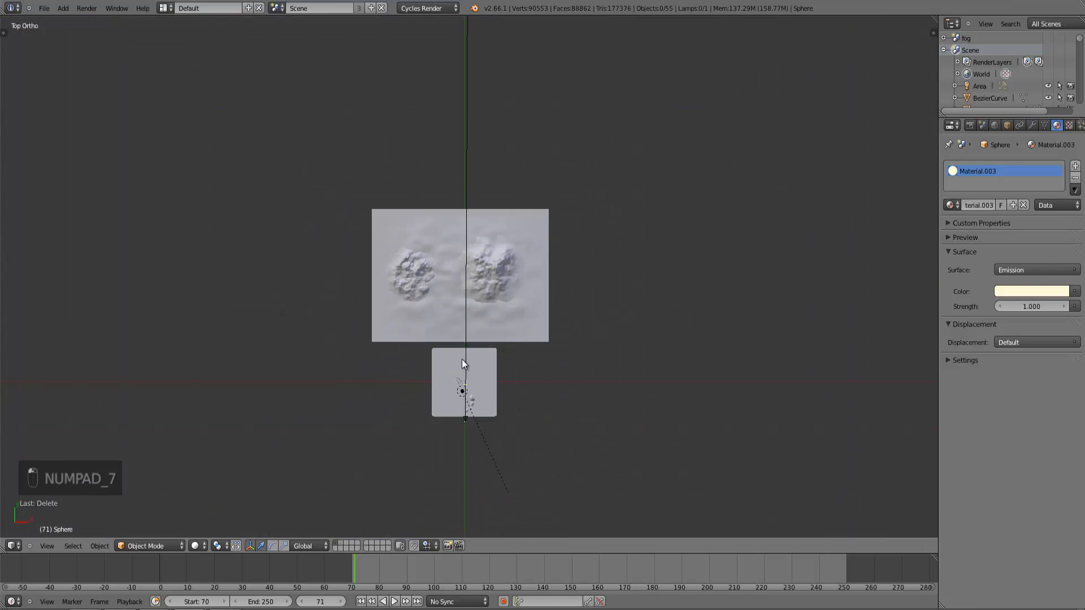
key(z)
right_click(455, 402)
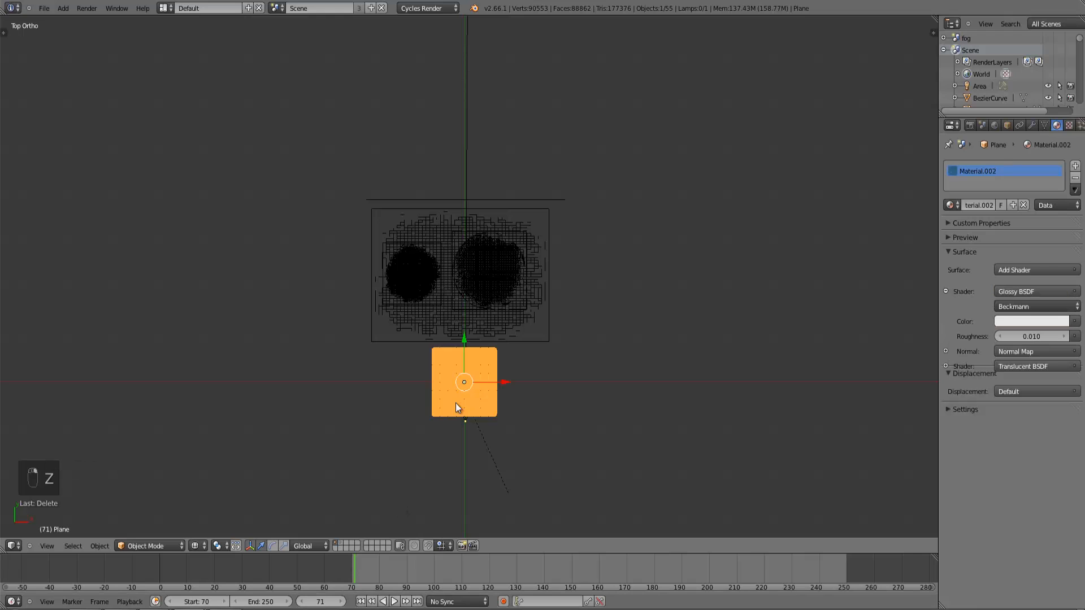
key(b)
drag(478, 433, 535, 443)
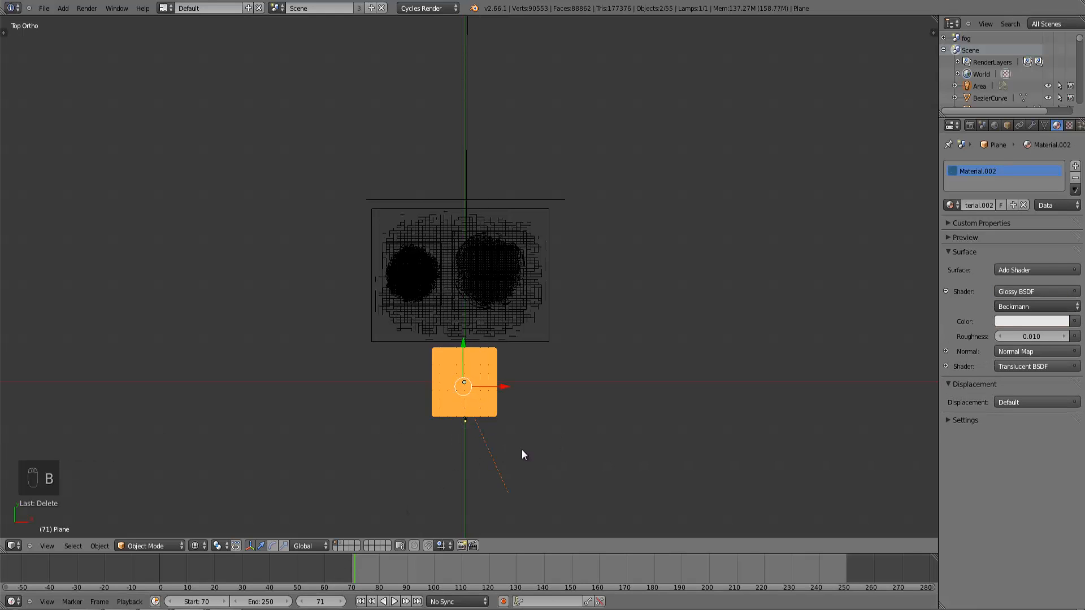
right_click(461, 423)
key(b)
drag(466, 432, 448, 410)
middle_drag(448, 409, 418, 361)
shift+right_click(586, 198)
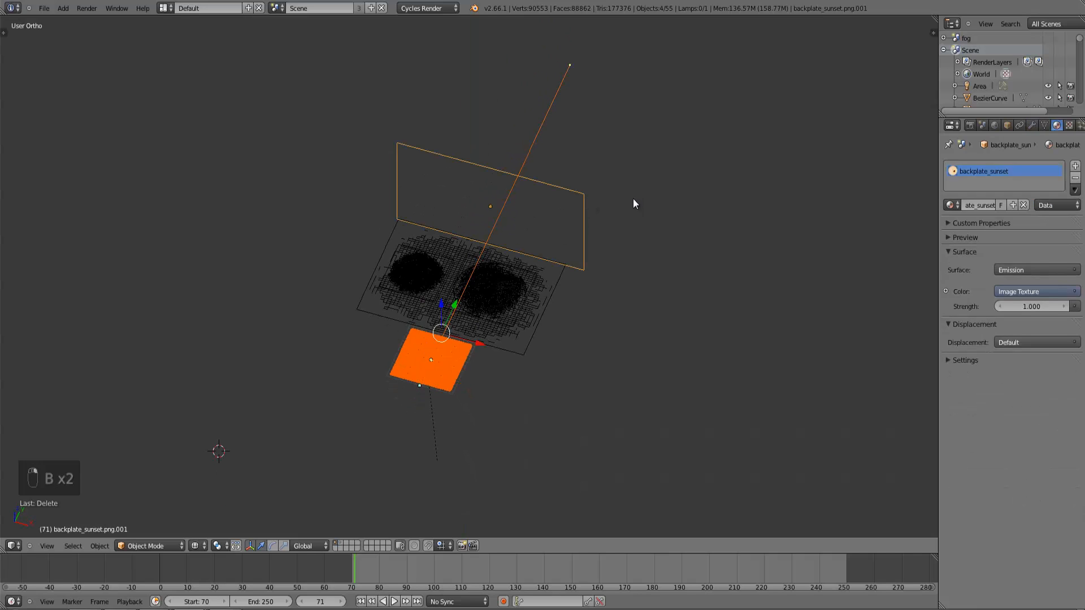
key(m)
click(725, 231)
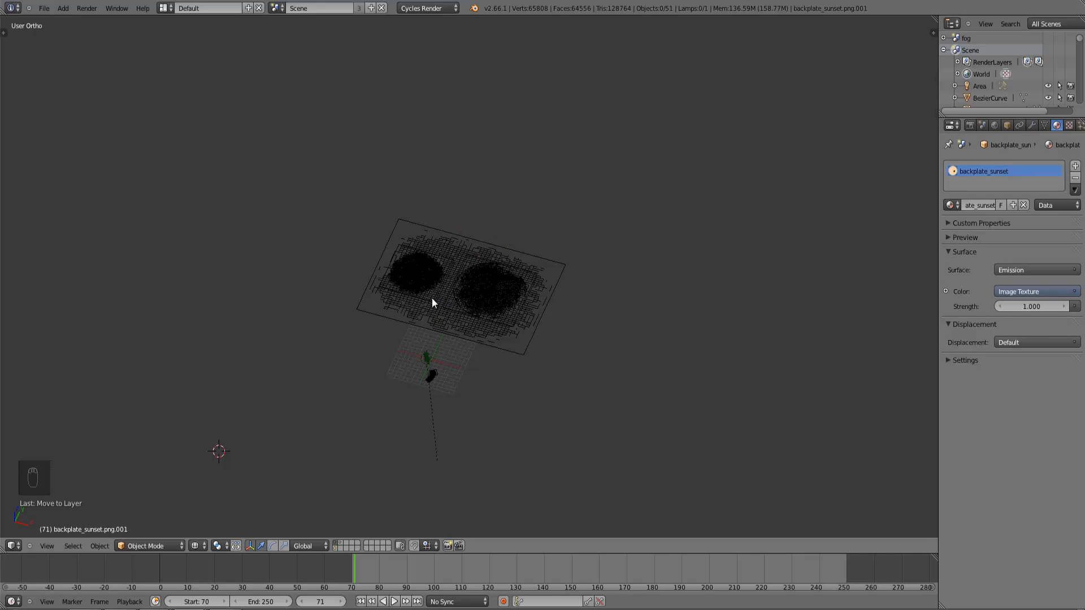
Show only layer 11 in the shaded camera view and move the foreground landscape mound back to the first layer.
key(KP_0)
key(z)
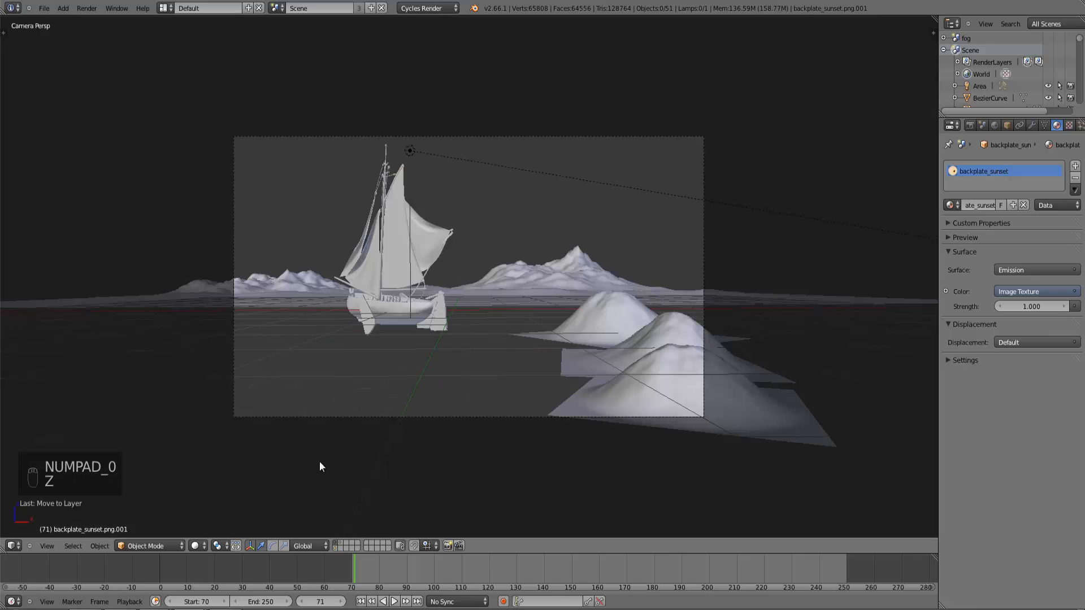
click(336, 549)
right_click(520, 392)
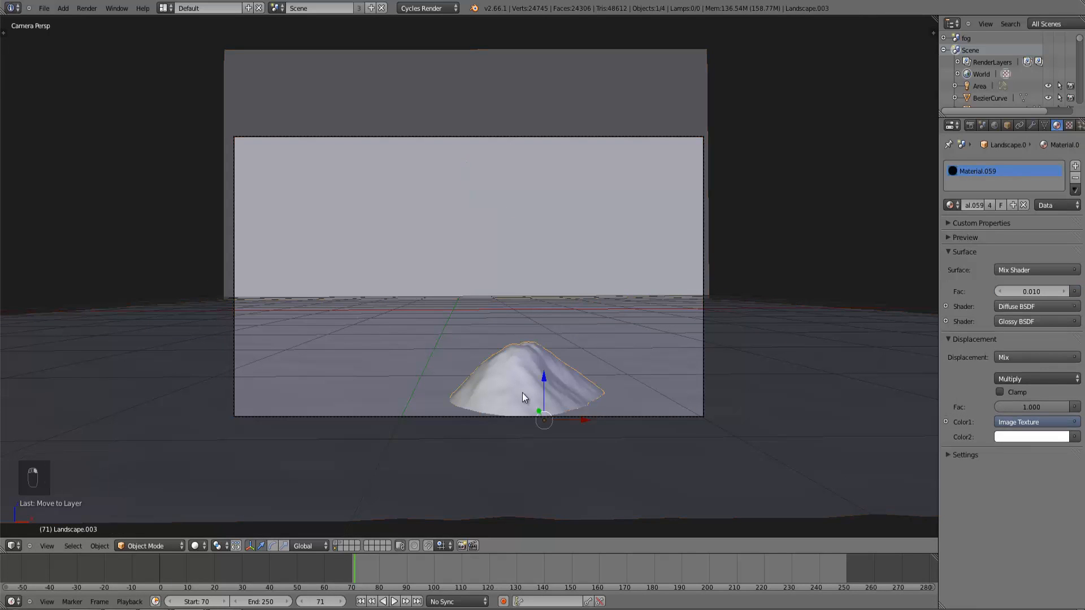
key(m)
click(611, 407)
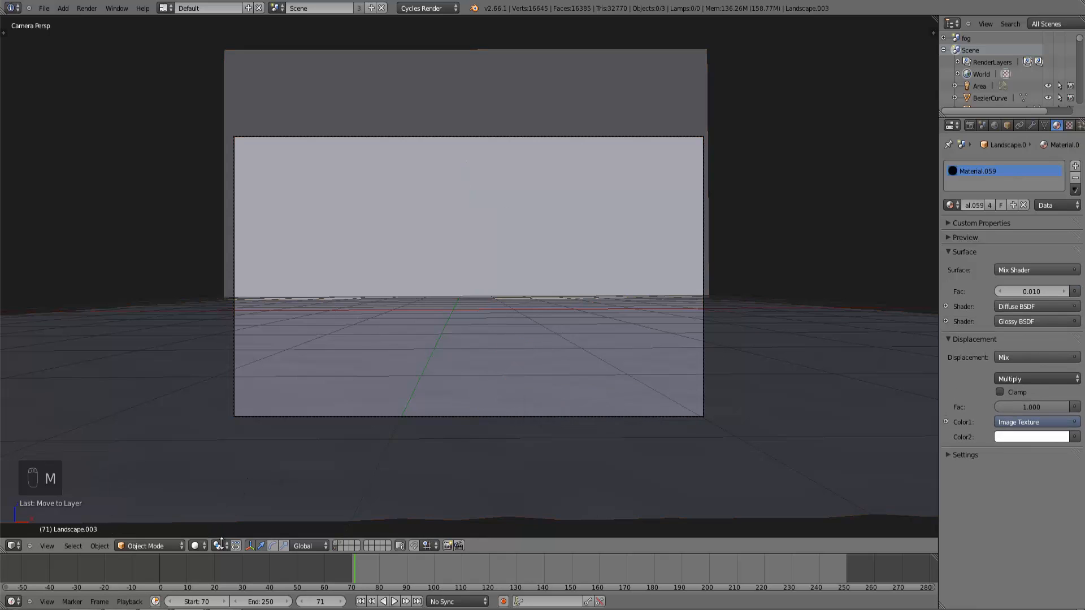
Preview the water and backplate with Rendered viewport shading, and add the sphere's layer to the preview.
click(198, 546)
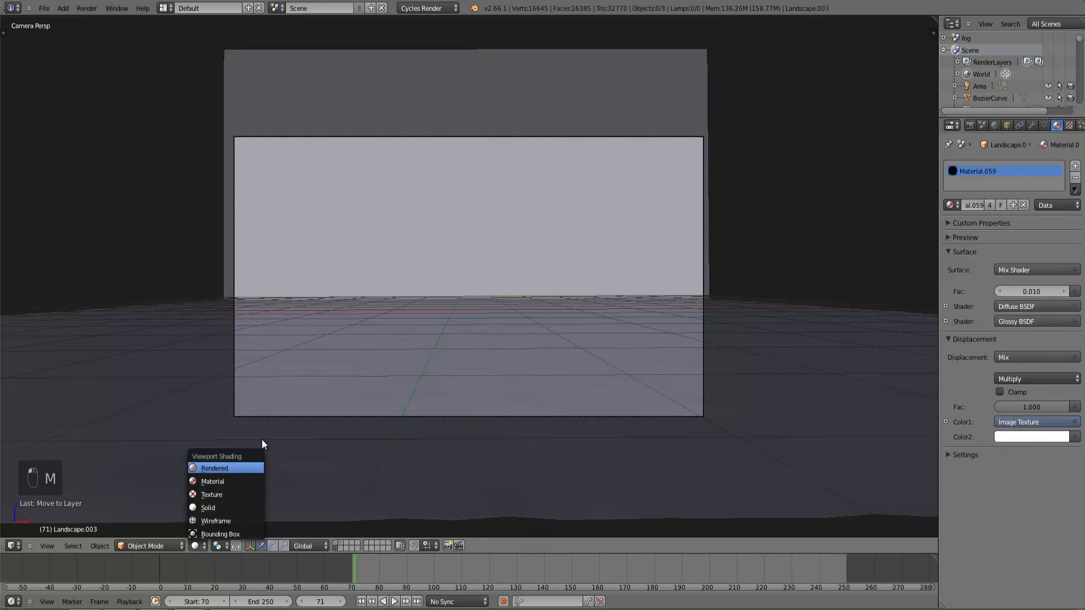
key(Return)
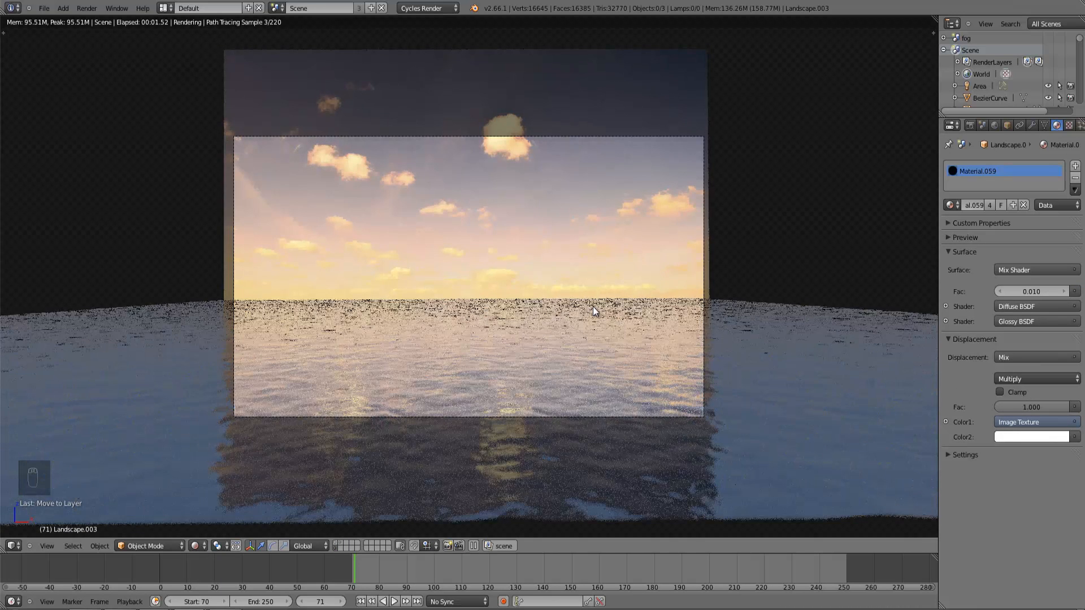
shift+click(341, 543)
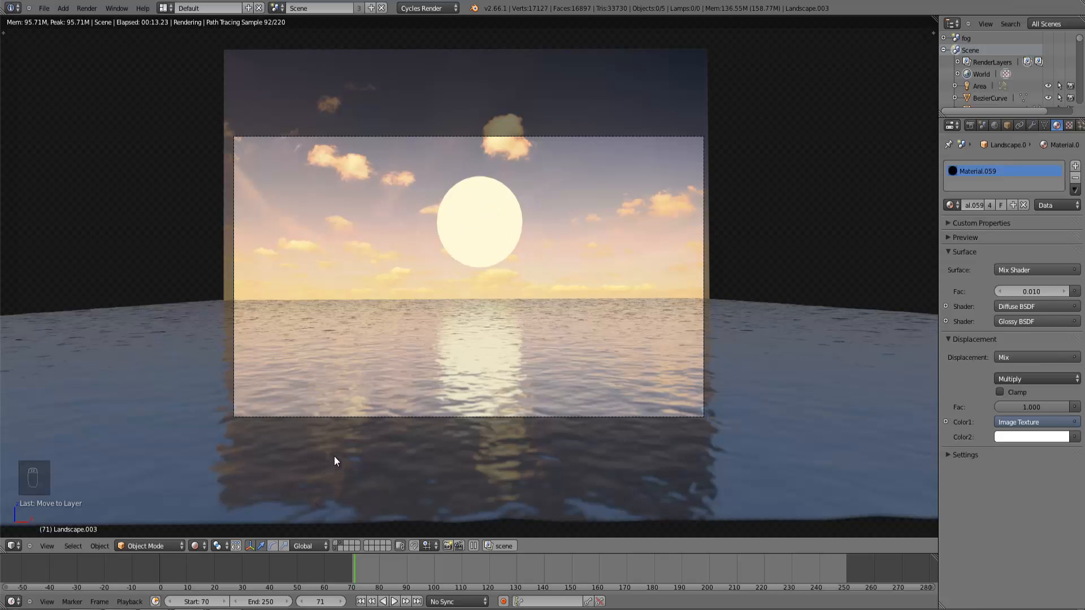
In the wireframe top view, move the water plane, backplate and other objects except the sphere back to the first layer.
key(KP_7)
key(z)
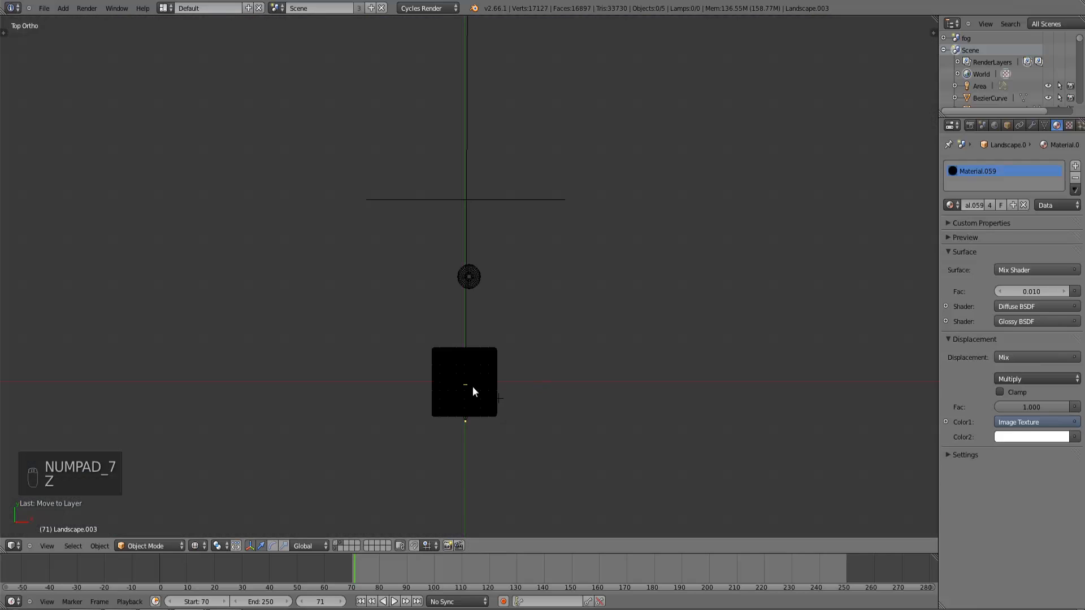
right_click(475, 371)
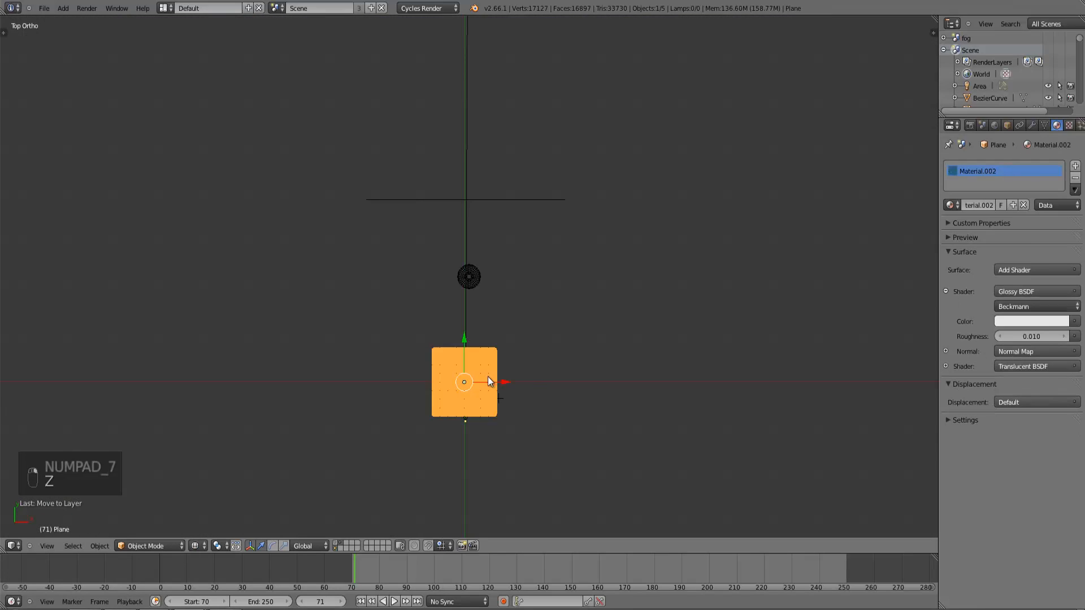
key(b)
drag(538, 437, 420, 365)
key(b)
drag(419, 272, 360, 170)
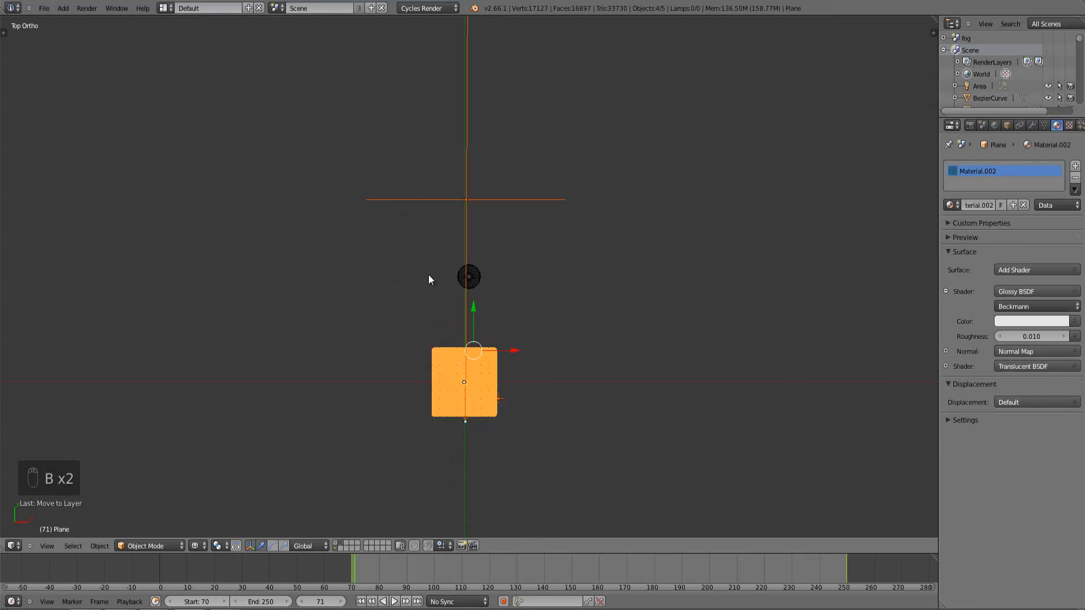
key(m)
click(530, 296)
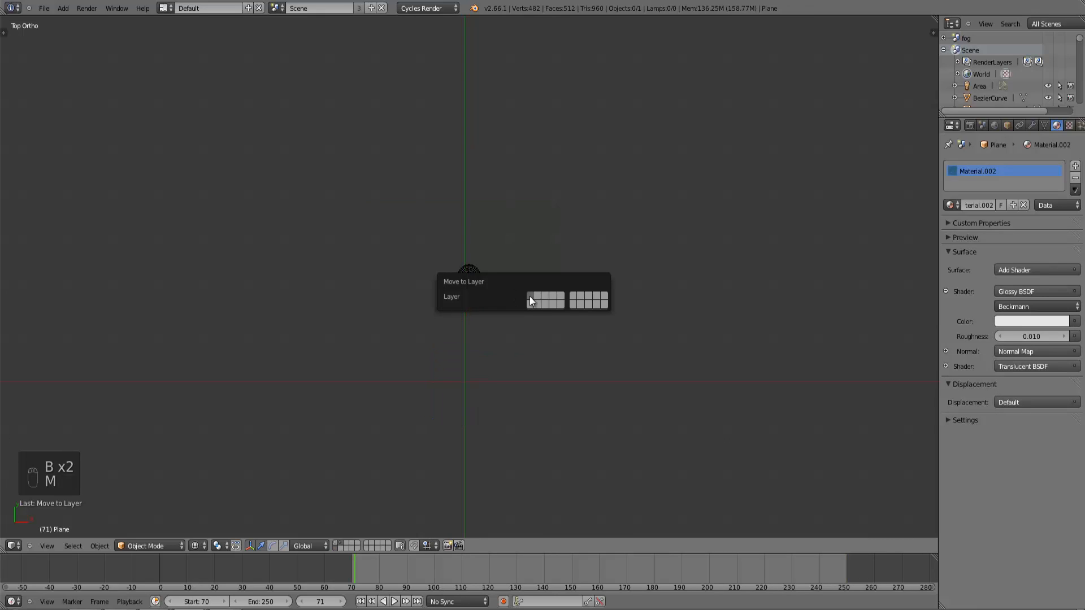
Select the sphere, view it at an angle, and switch the display to the main scene layer.
right_click(469, 277)
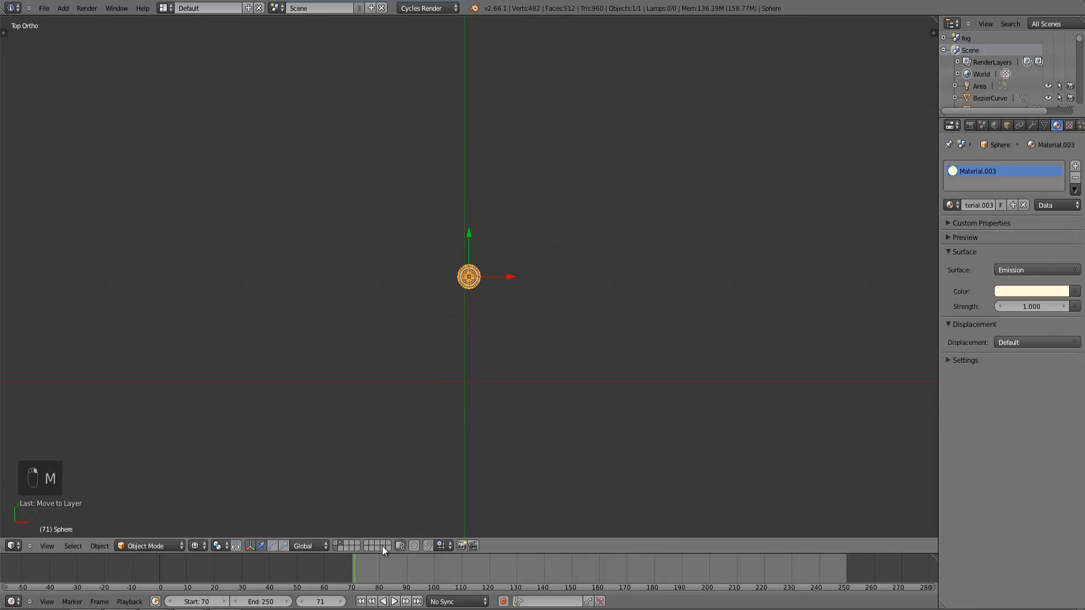
middle_drag(508, 378, 461, 302)
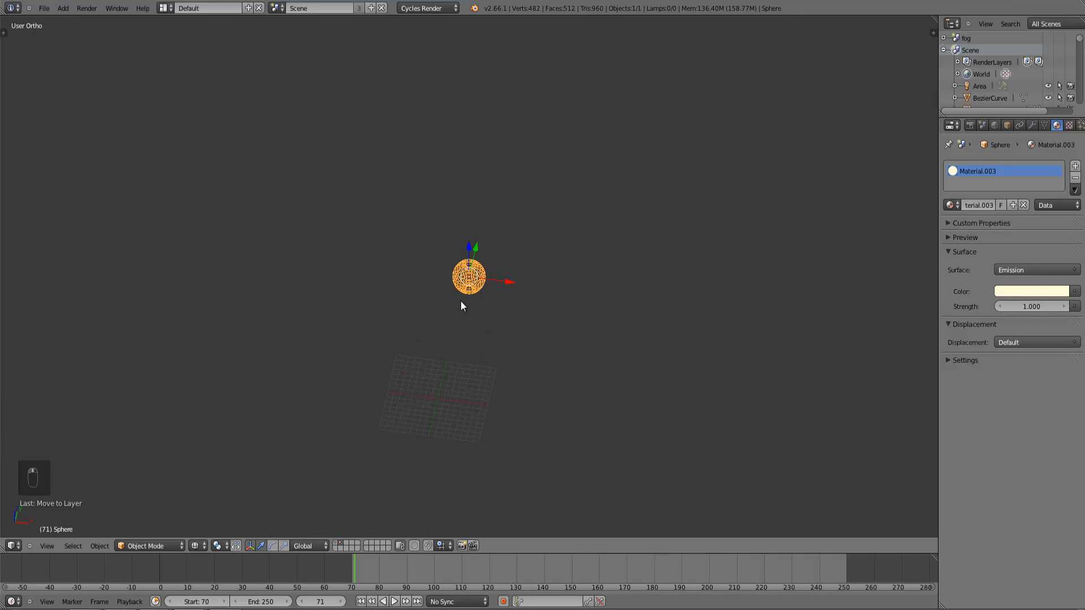
click(336, 546)
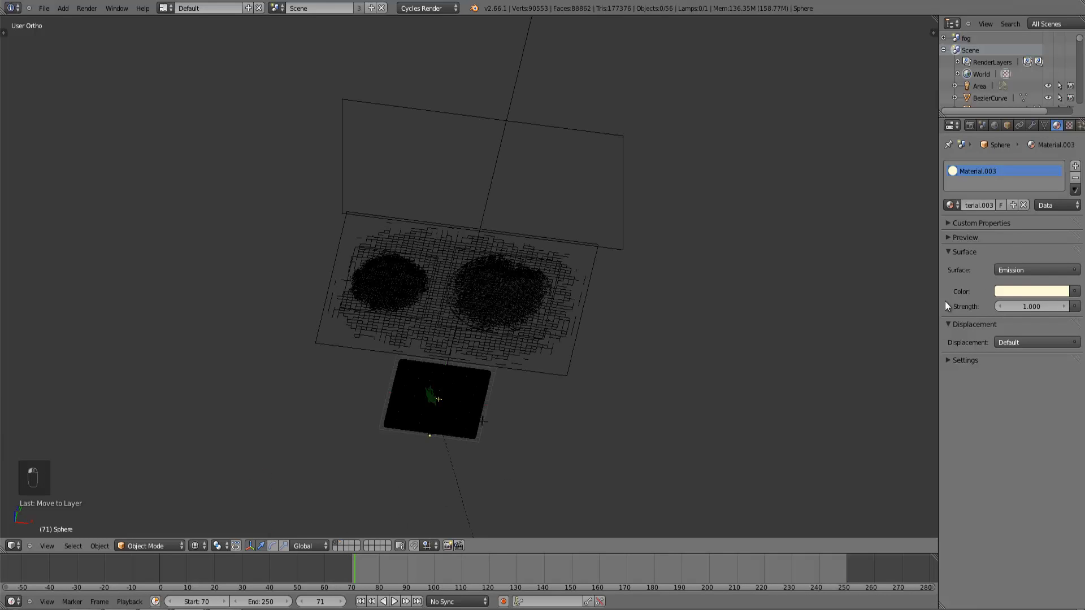
Rename the "sky" render layer as "sun" in the render settings.
click(971, 125)
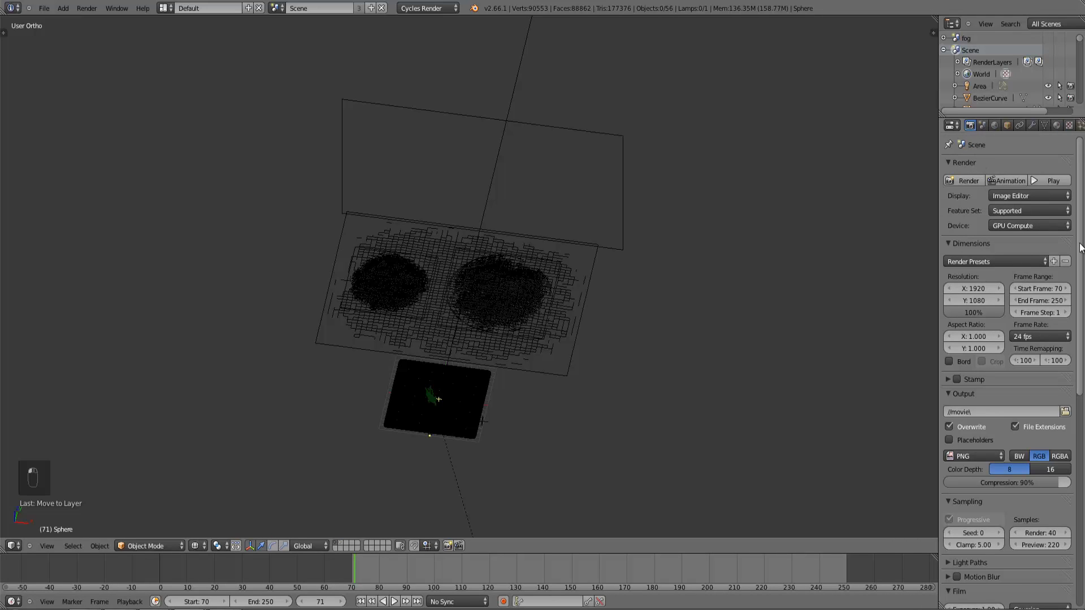
scroll(1028, 306, down, 4)
scroll(1026, 367, down, 10)
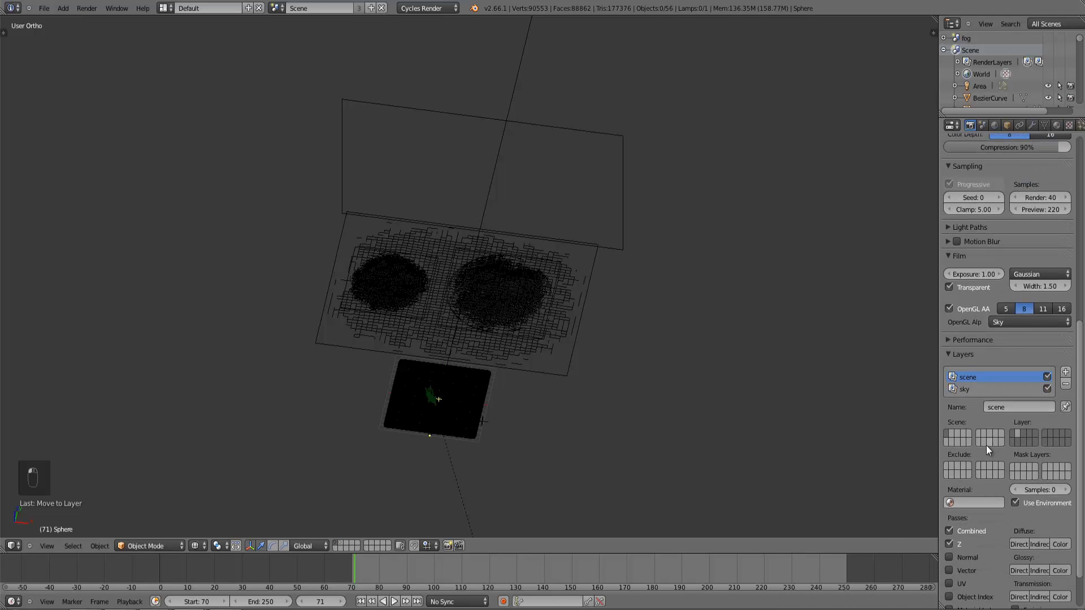
middle_drag(466, 358, 464, 354)
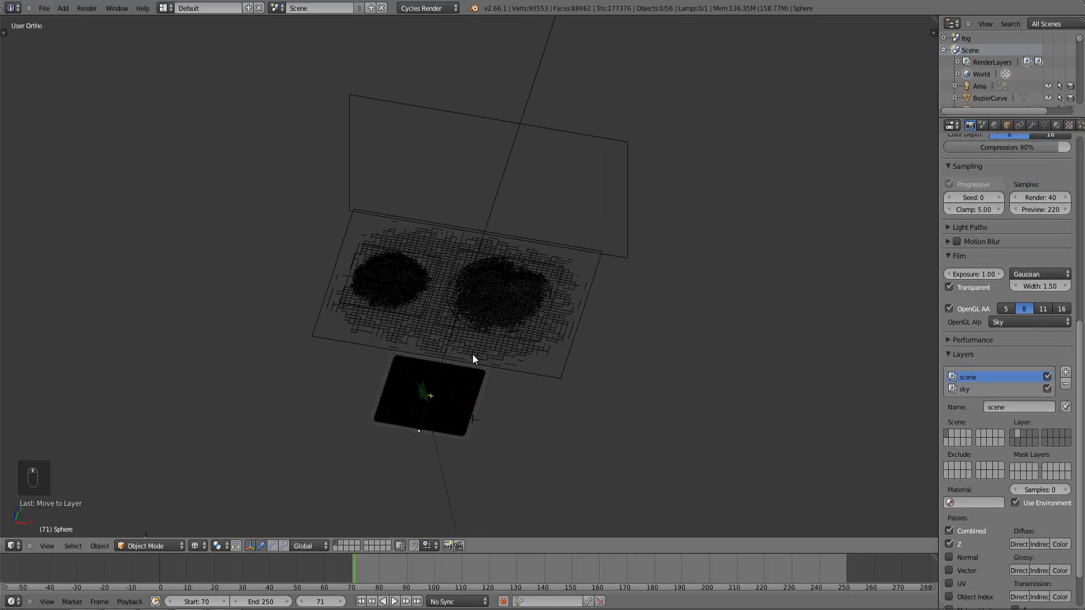
right_click(968, 390)
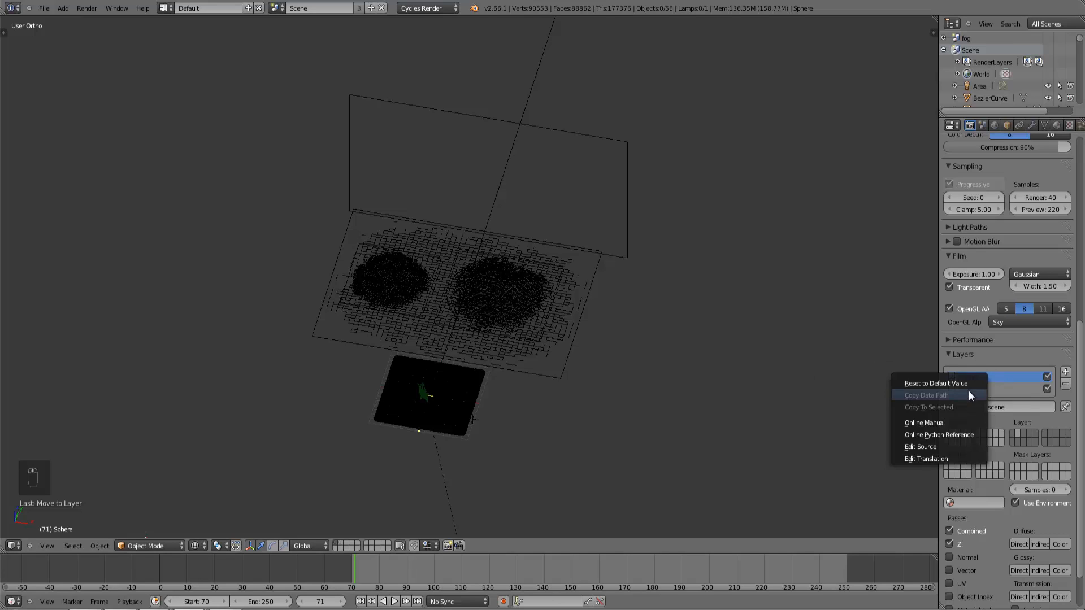
click(988, 391)
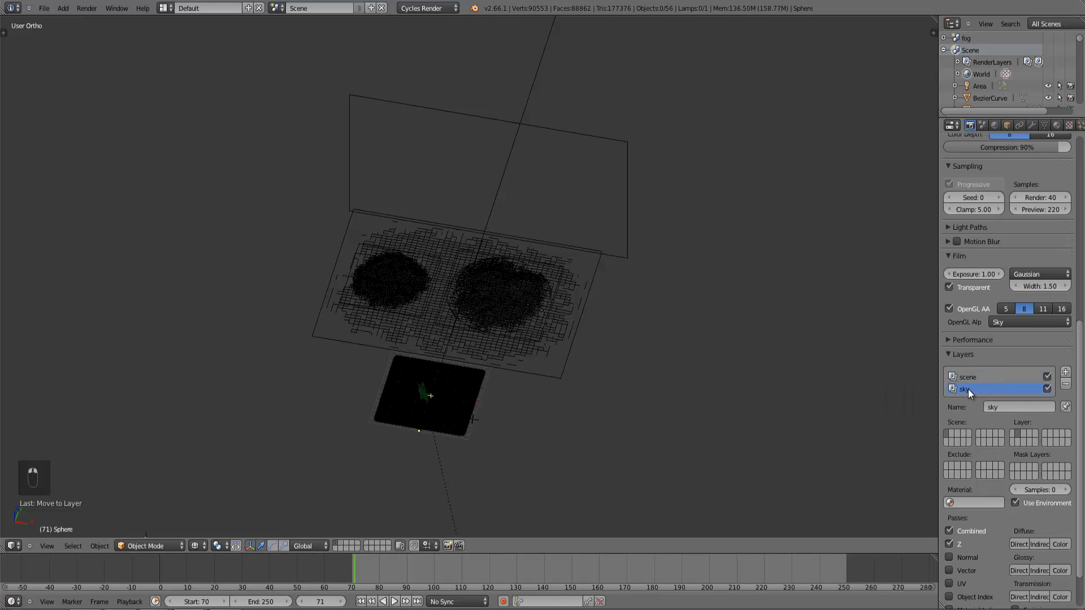
click(1011, 408)
text(sun)
key(Return)
click(671, 418)
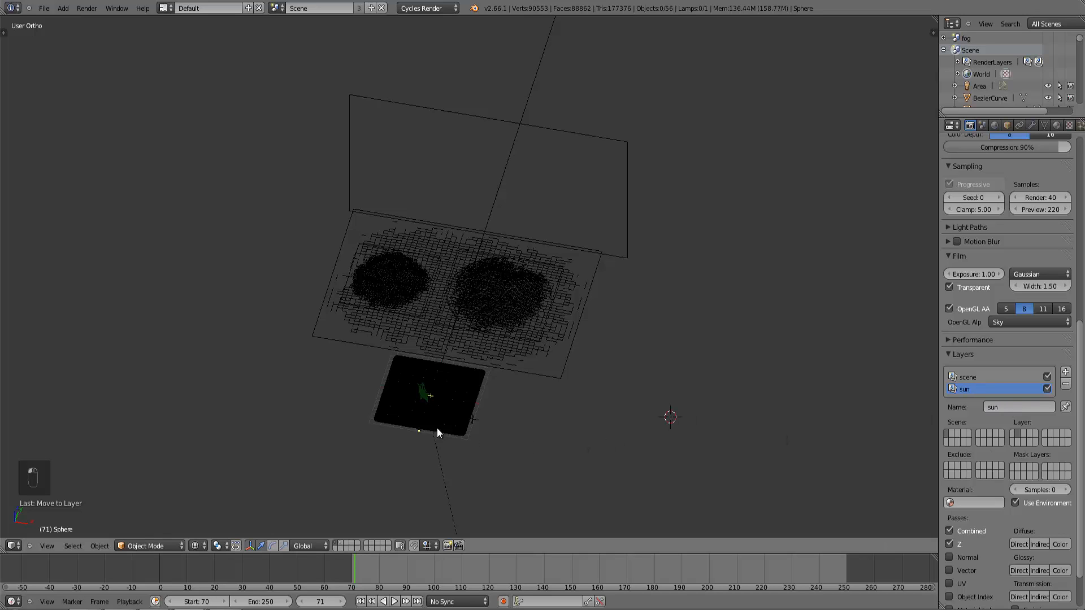
View the main scene at an angle, and switch the display to only the sphere's layer.
scroll(554, 388, up, 2)
middle_drag(460, 321, 515, 355)
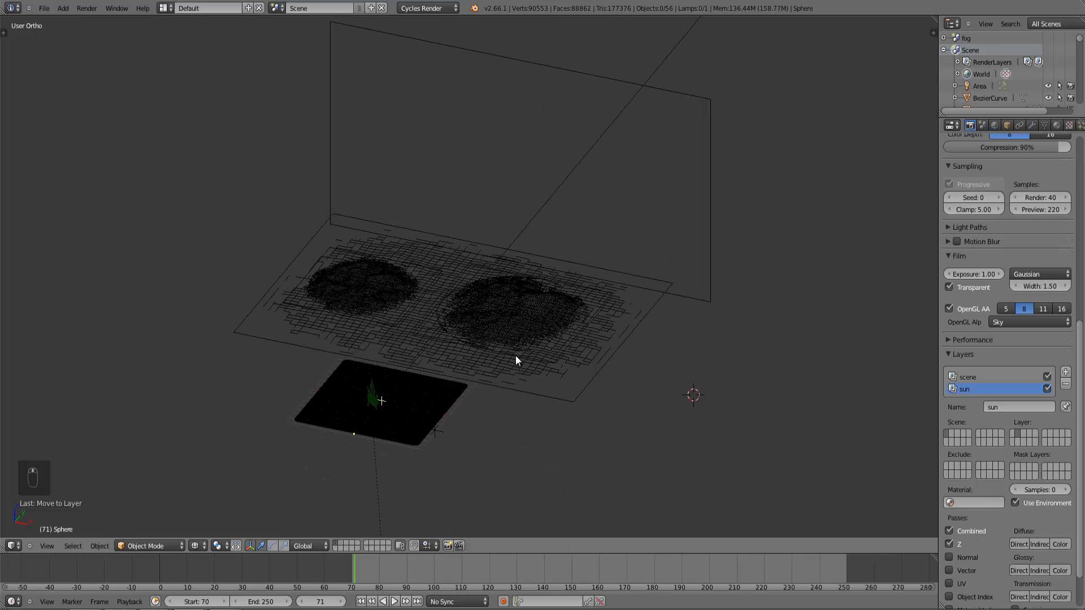
click(340, 541)
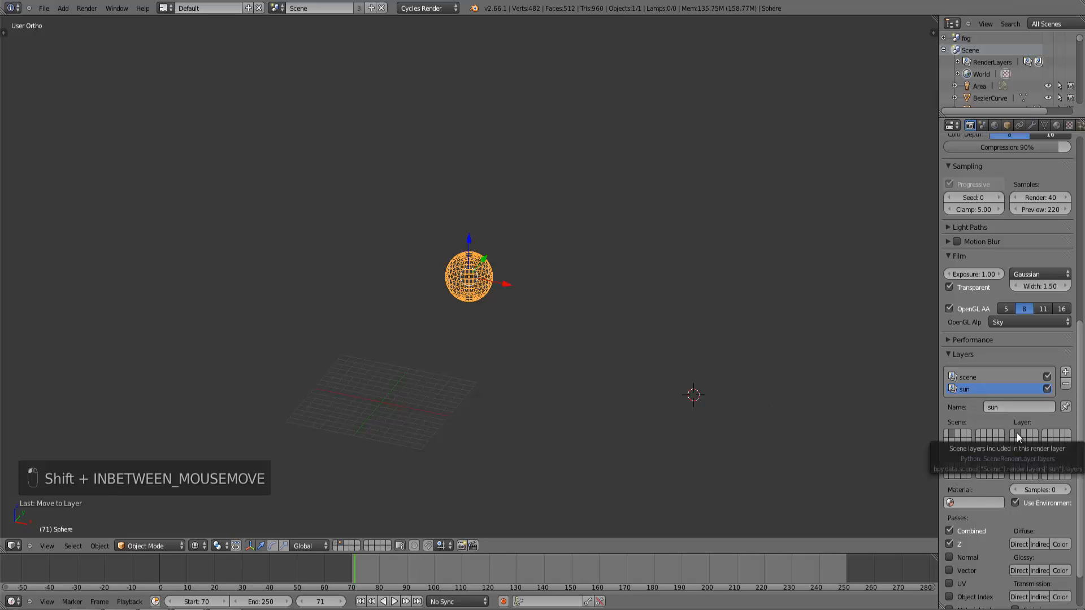
Compare the layer settings of the "scene" and "sun" render layers, and display the main scene layer together with the sphere in solid camera view.
click(973, 381)
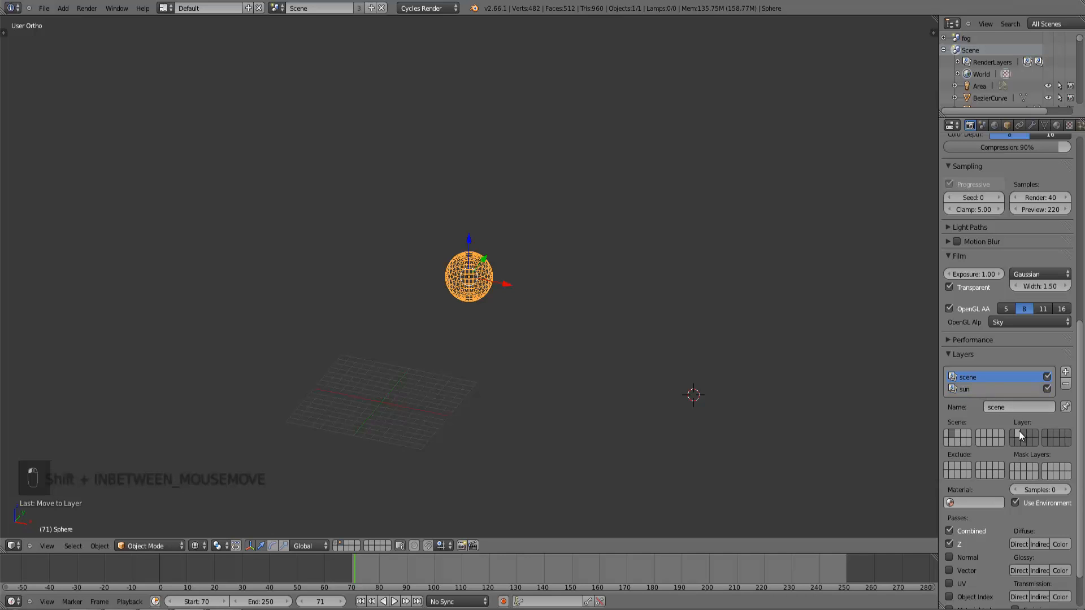
key(KP_0)
key(z)
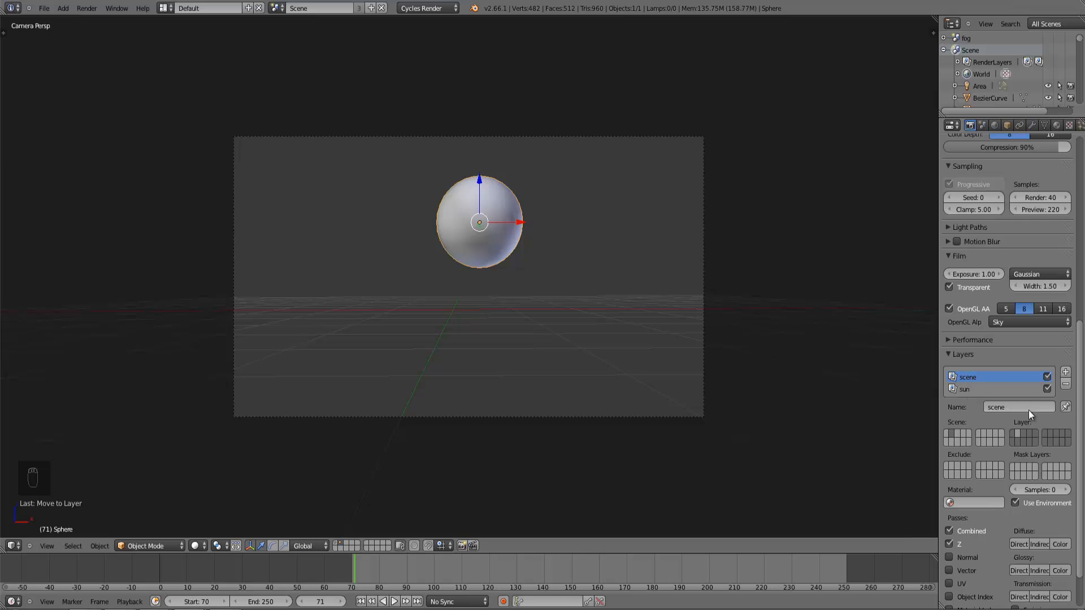
click(968, 390)
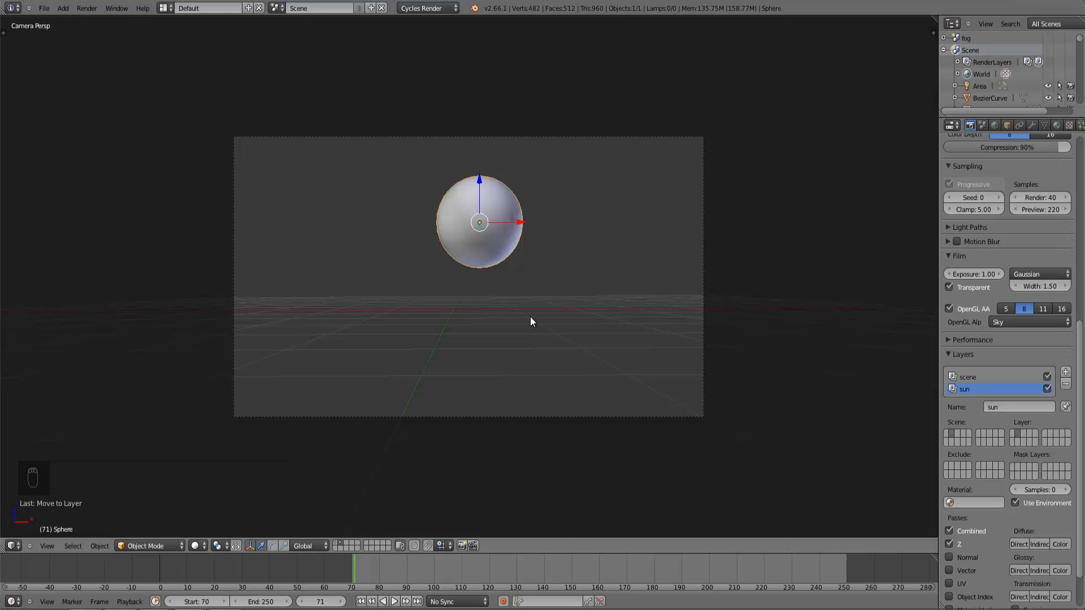
shift+click(337, 544)
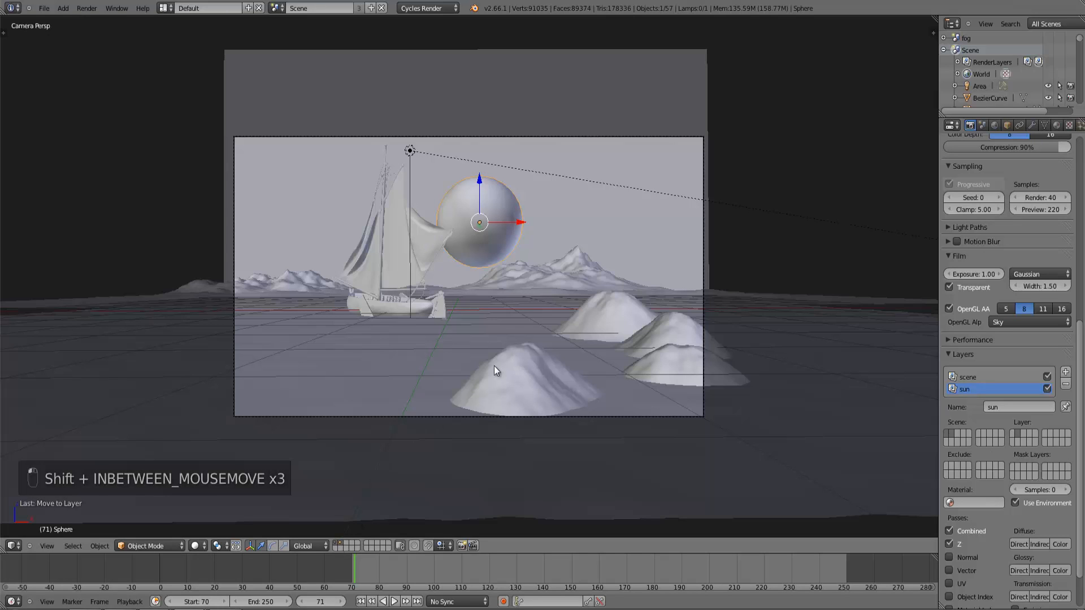
View the scene at an angle and examine the materials of the mountain landscape, the sun sphere and the backplate.
key(KP_7)
right_click(527, 261)
middle_drag(572, 391, 571, 333)
click(1057, 124)
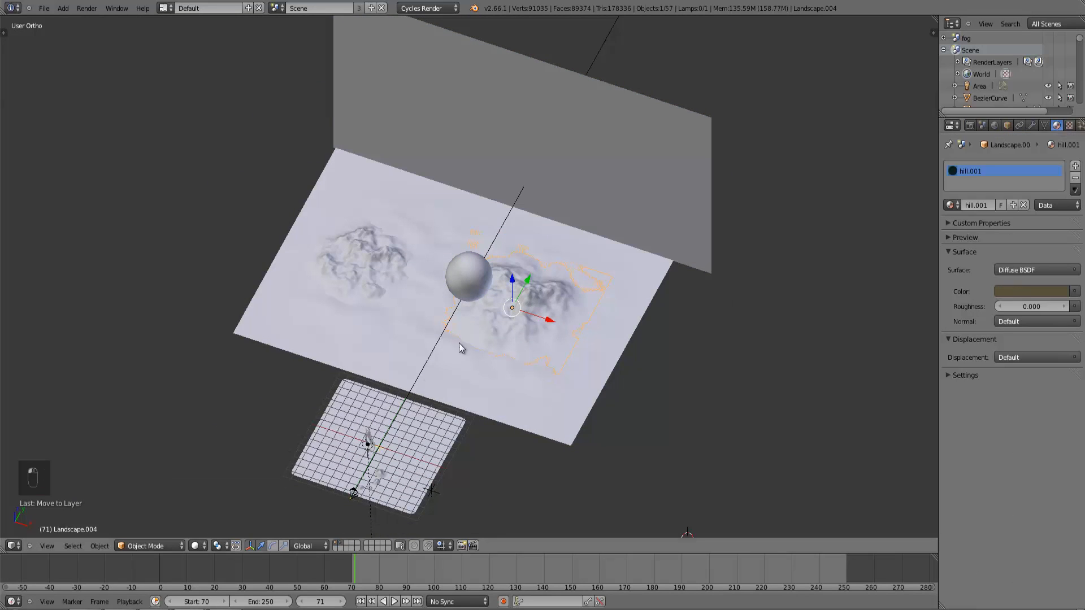
middle_drag(620, 307, 403, 353)
right_click(455, 273)
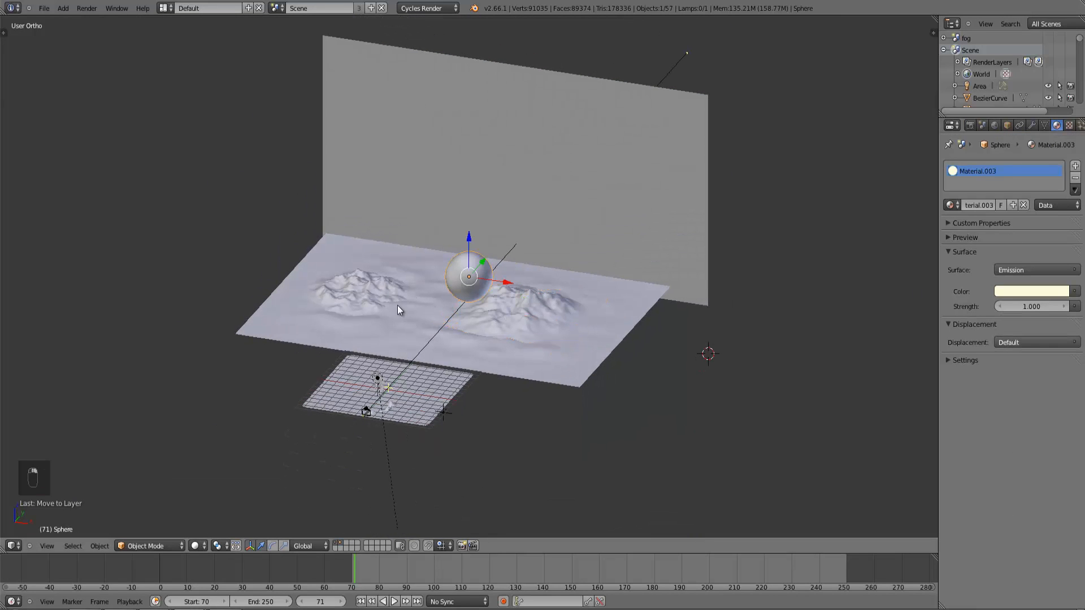
right_click(419, 172)
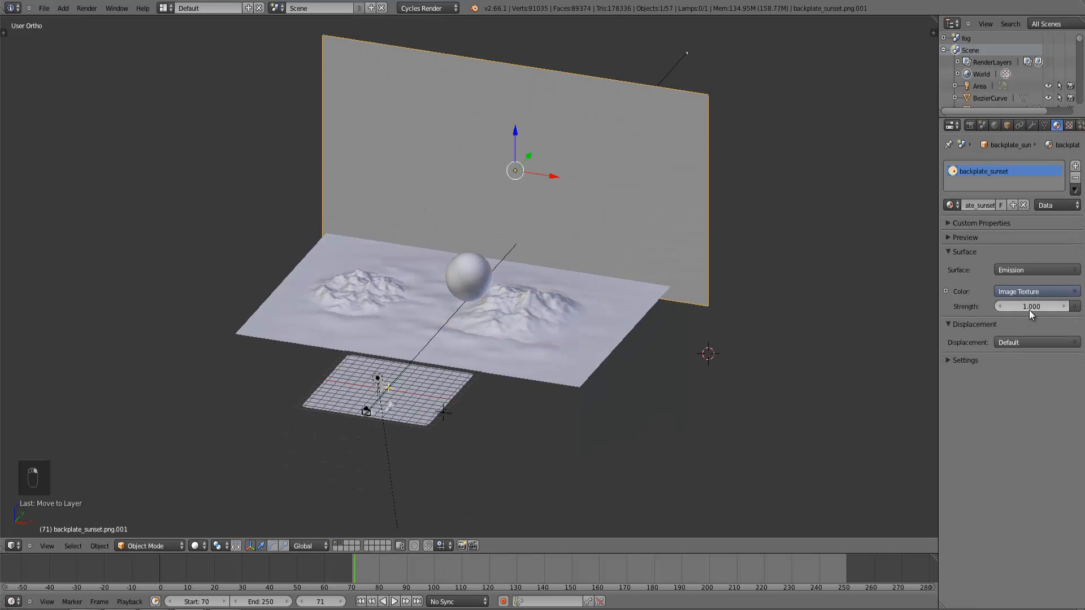
Select one of the small rocks near the camera, frame it, and inspect it up close with Texture viewport shading.
middle_drag(646, 378, 490, 386)
right_click(407, 392)
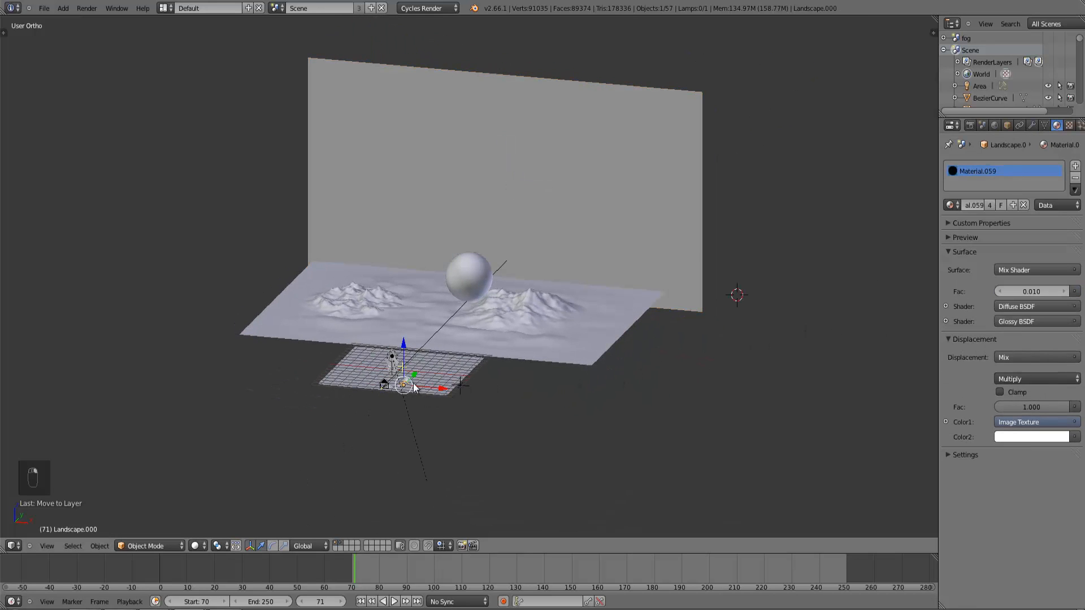
key(ctrl+KP_Decimal)
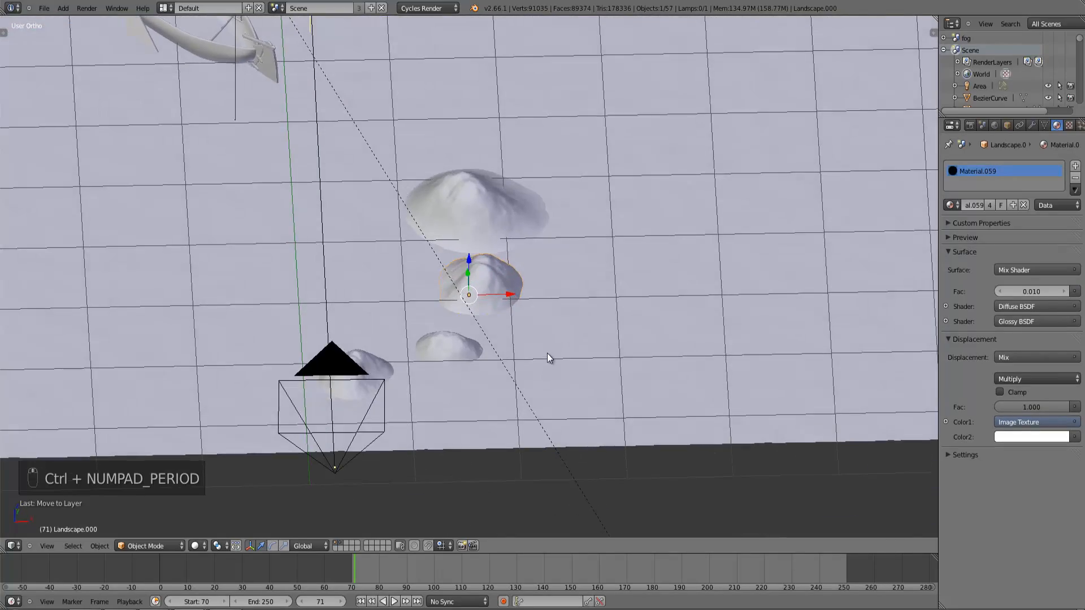
key(z)
scroll(541, 338, down, 3)
key(z)
mouse_move(554, 347)
middle_down()
mouse_move(528, 336)
mouse_move(533, 287)
middle_up()
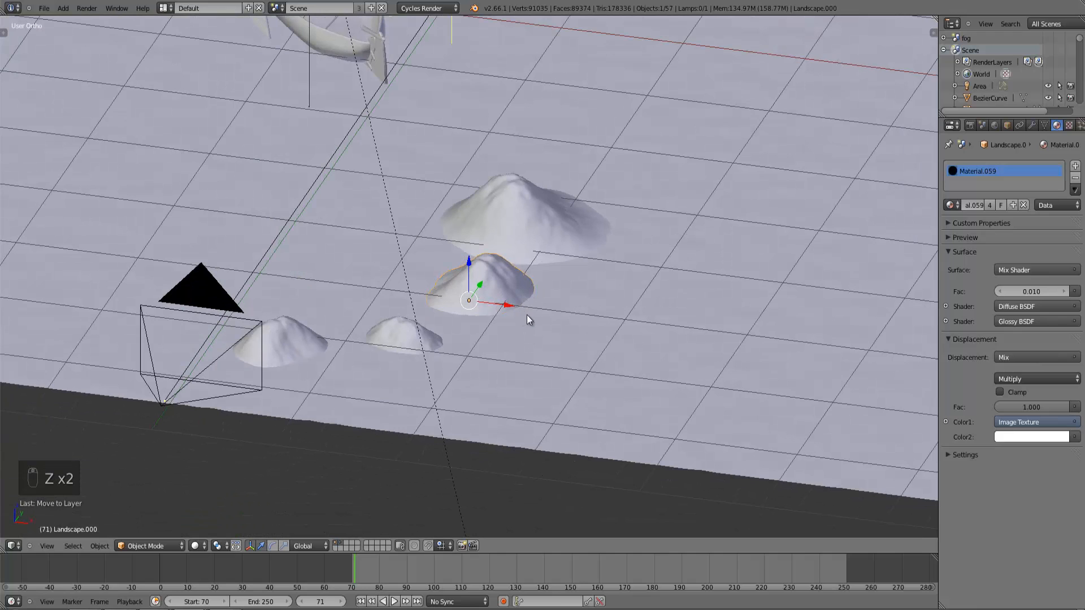
click(195, 546)
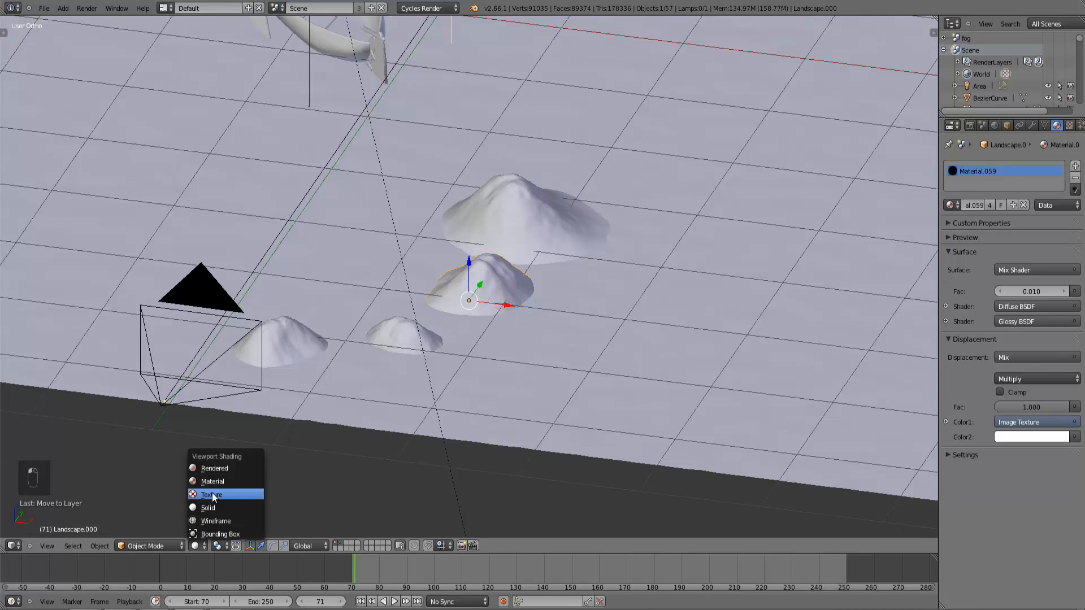
key(Return)
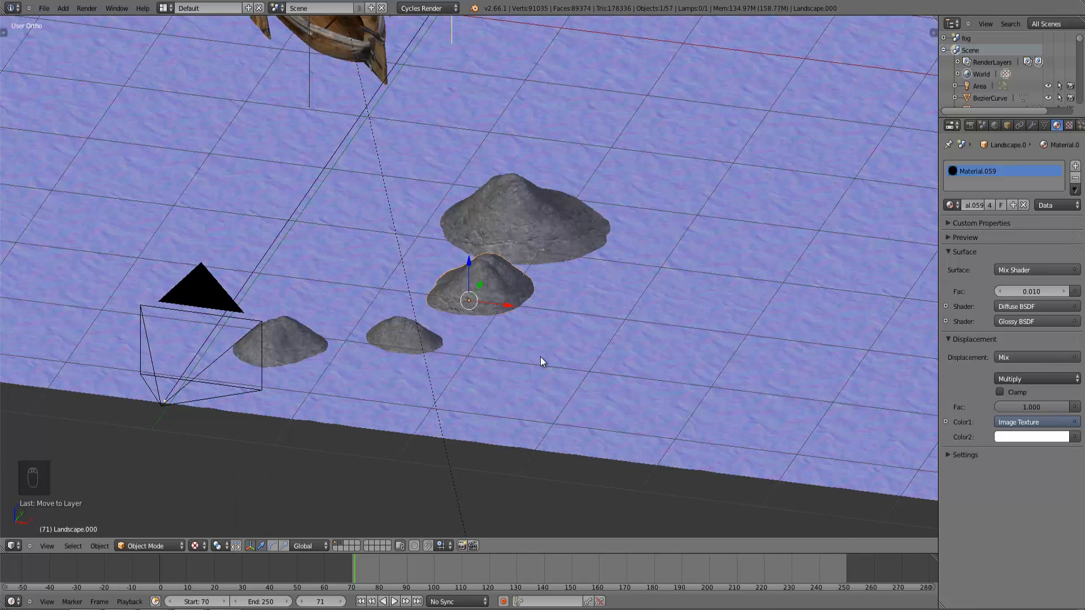
middle_drag(487, 363, 470, 395)
scroll(495, 355, down, 3)
scroll(512, 395, up, 9)
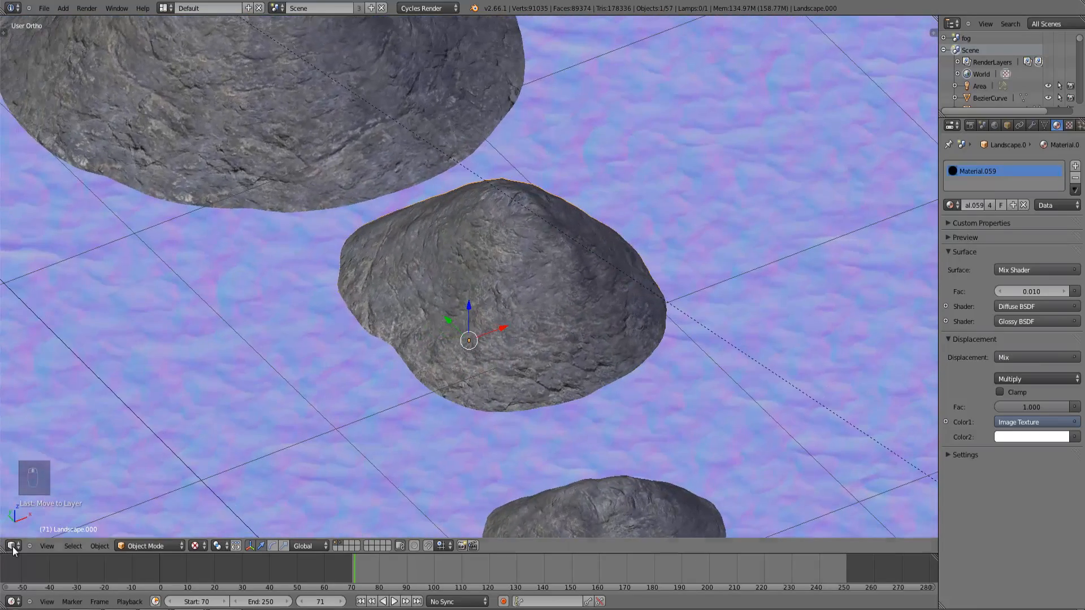
Open the rock material's node tree and delete the unconnected Image Texture node.
click(13, 546)
click(35, 419)
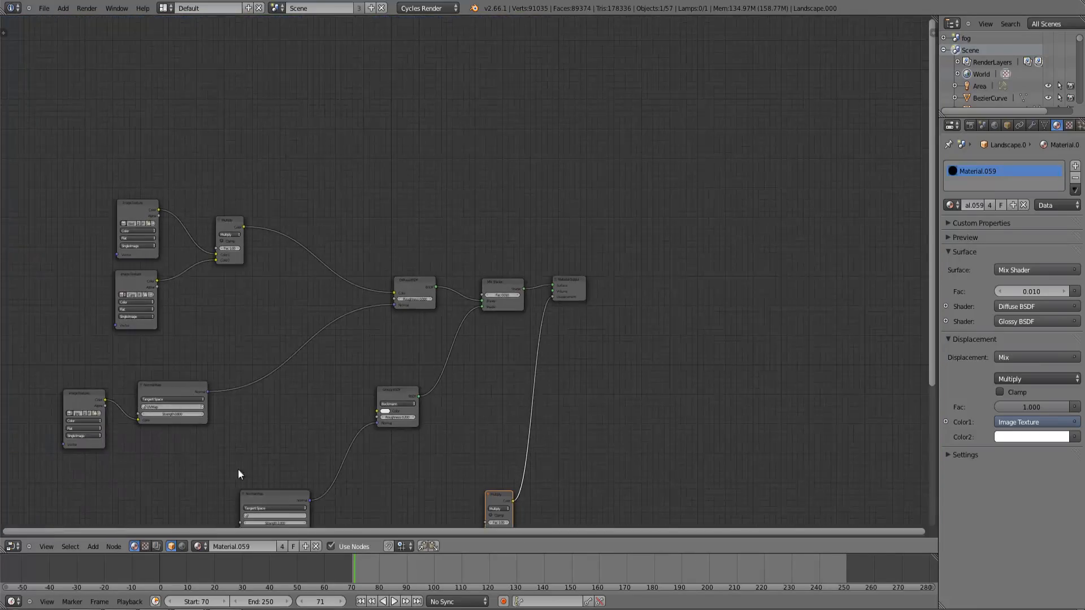
scroll(267, 405, down, 2)
middle_drag(267, 405, 301, 329)
scroll(328, 339, up, 3)
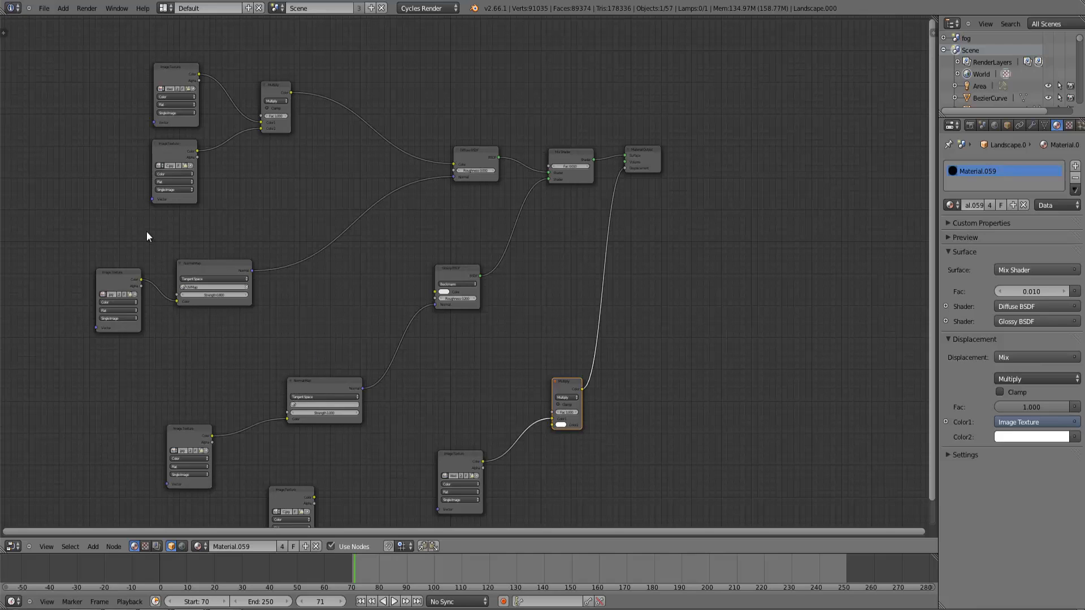
middle_drag(366, 452, 367, 433)
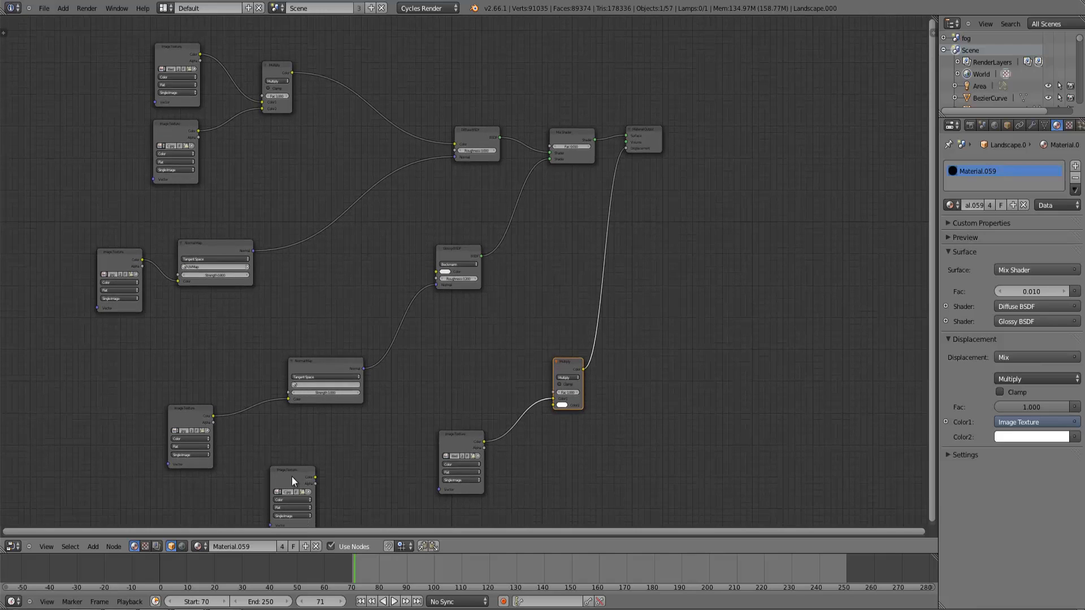
click(302, 474)
key(x)
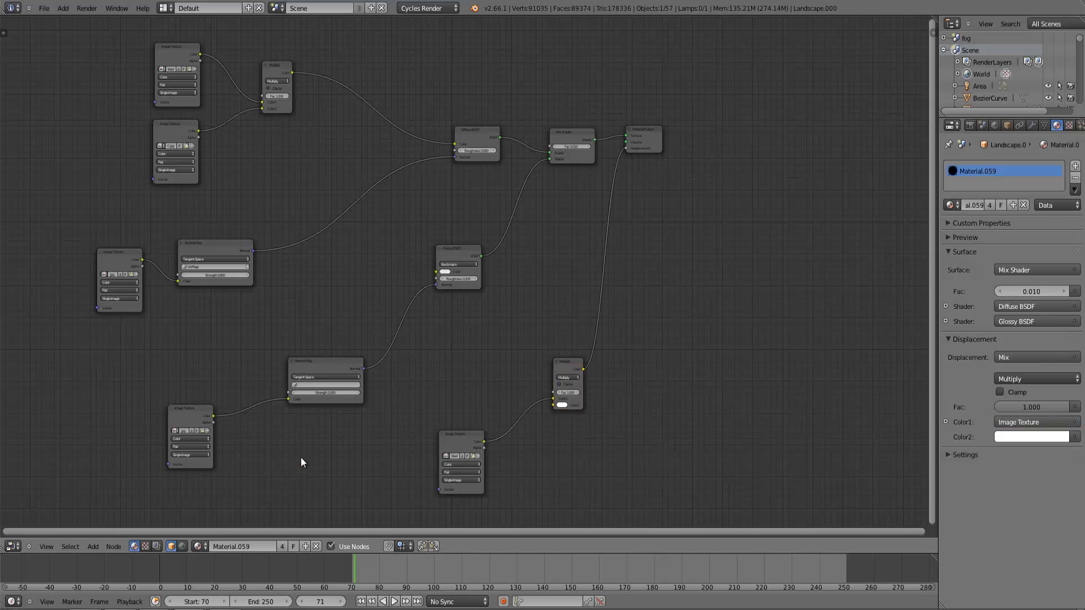
middle_drag(278, 301, 290, 313)
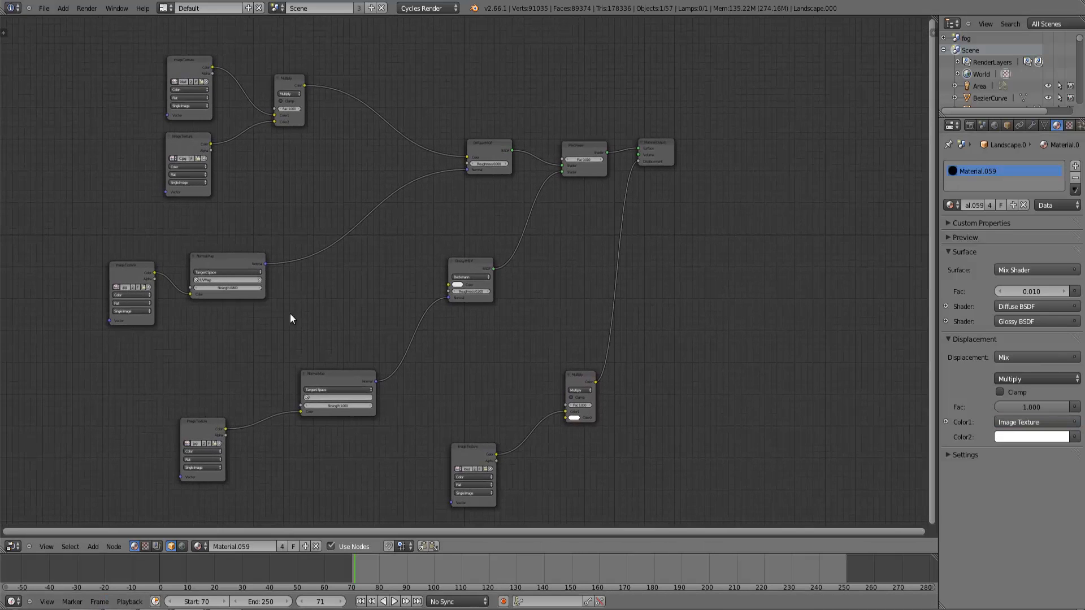
Return to the 3D view and show the water, boat and rocks in solid shading from farther away.
click(11, 552)
click(19, 534)
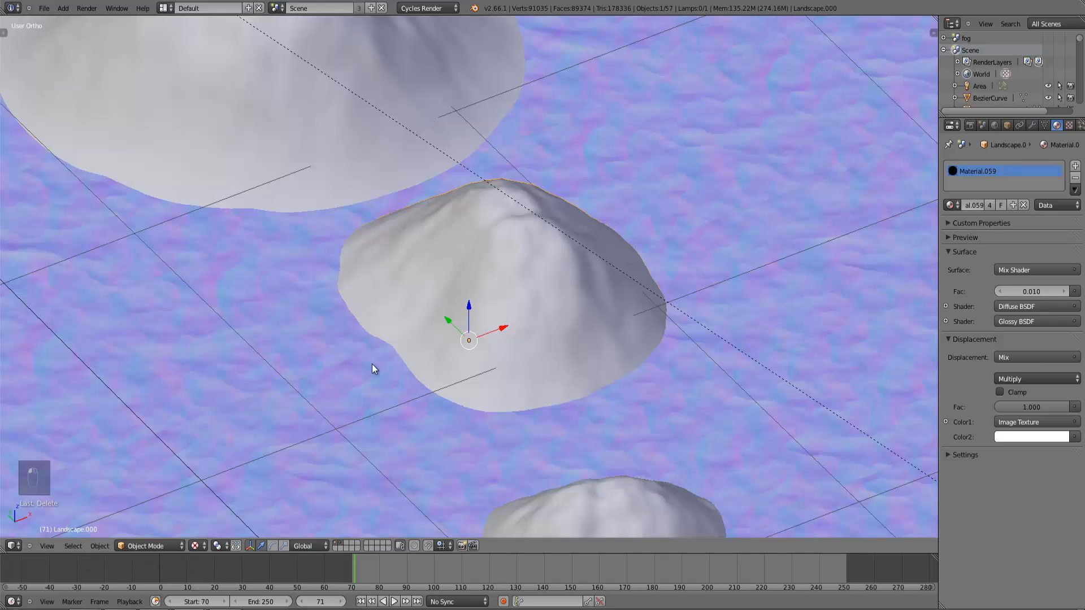
scroll(442, 310, down, 4)
scroll(483, 303, down, 2)
key(z)
mouse_move(505, 344)
middle_down()
mouse_move(514, 391)
mouse_move(435, 294)
mouse_move(456, 296)
middle_up()
key(z)
scroll(423, 282, down, 4)
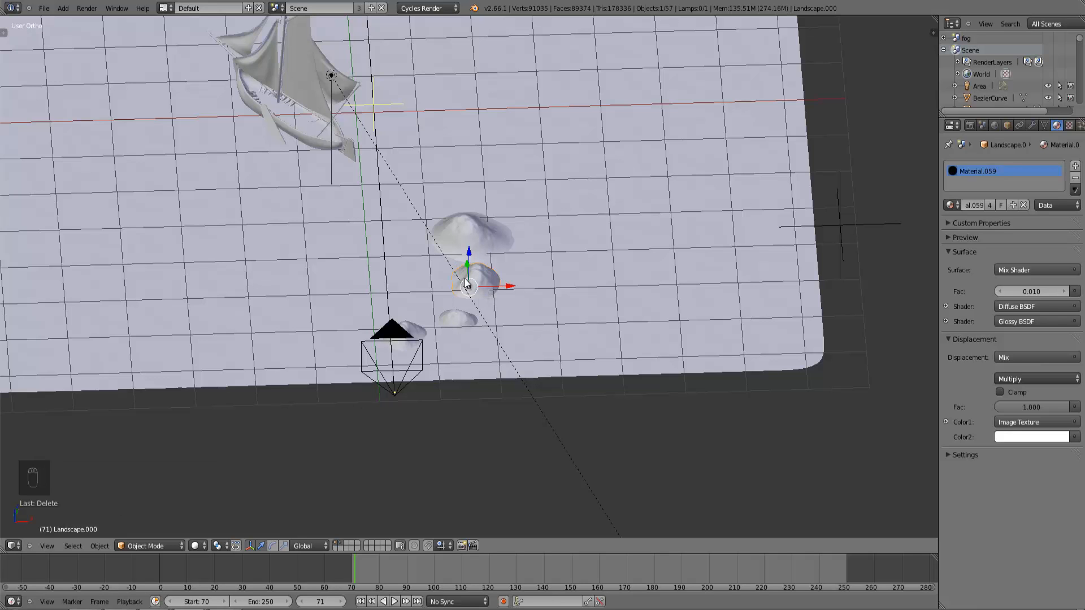
scroll(515, 337, down, 8)
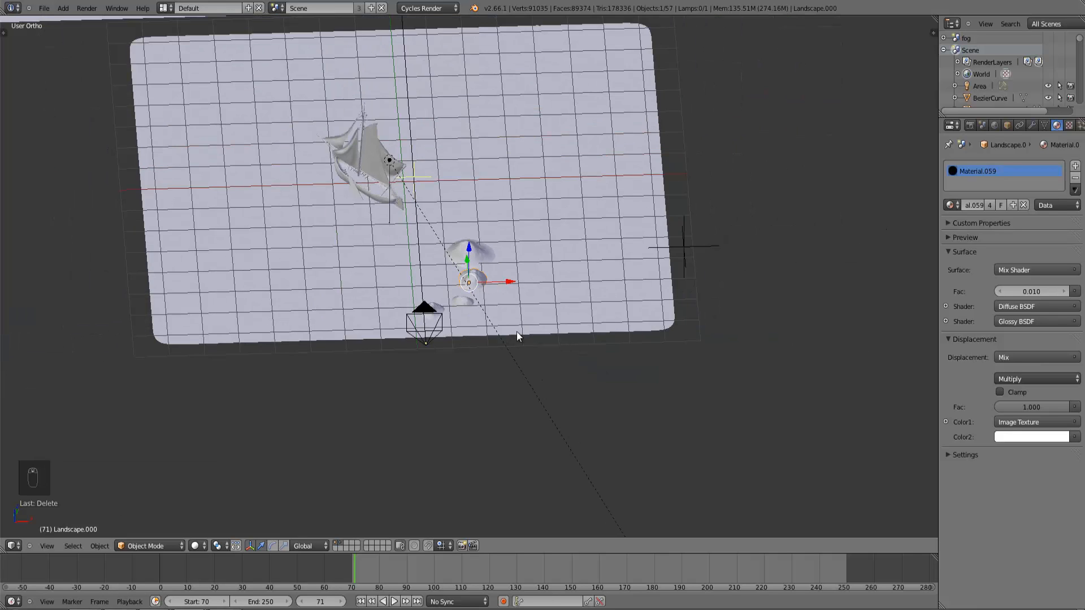
Select the sun sphere and then the area lamp by the boat, and examine the lamp's settings and placement from several angles.
middle_drag(492, 294, 484, 67)
right_click(483, 67)
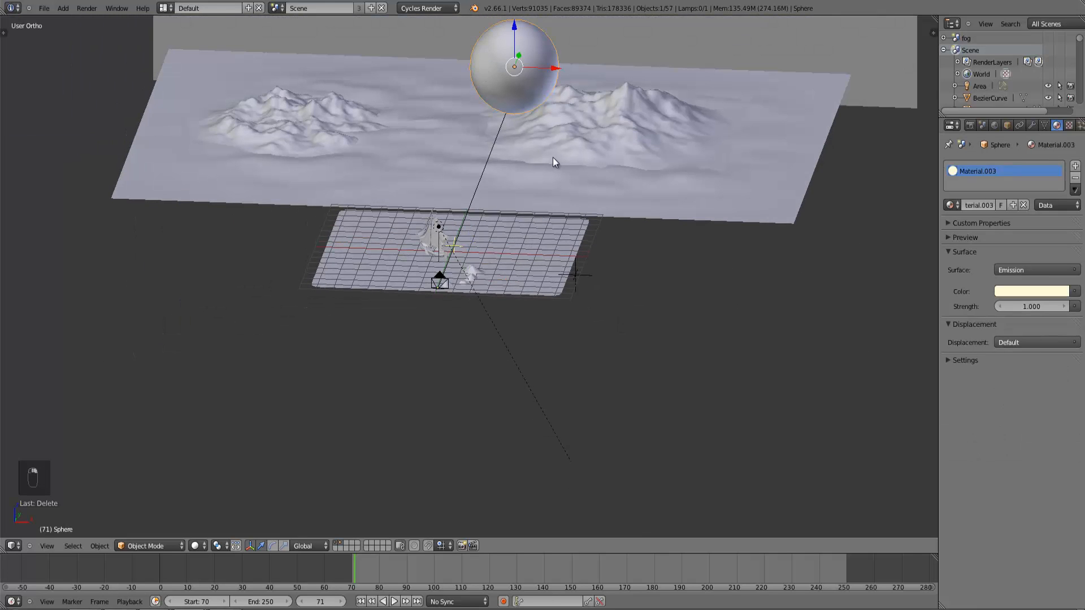
scroll(582, 296, up, 4)
scroll(538, 93, down, 2)
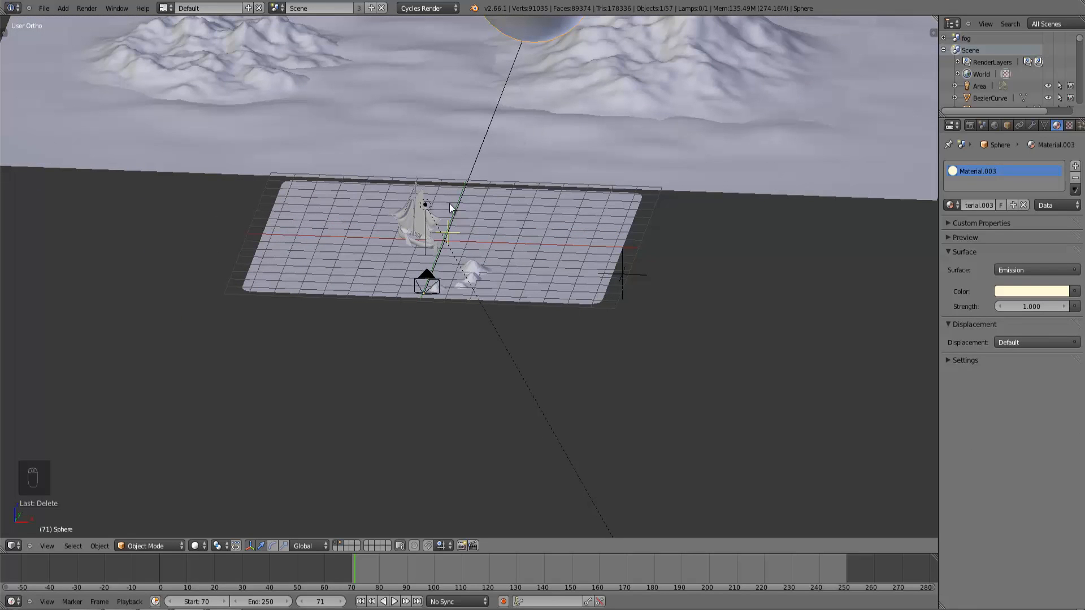
right_click(426, 206)
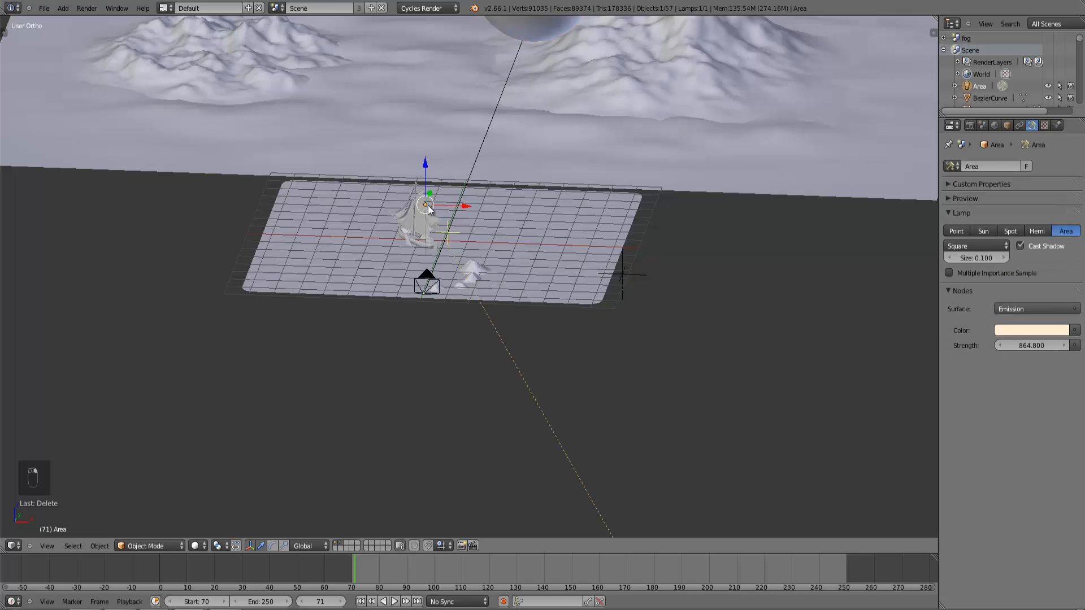
middle_drag(633, 311, 577, 249)
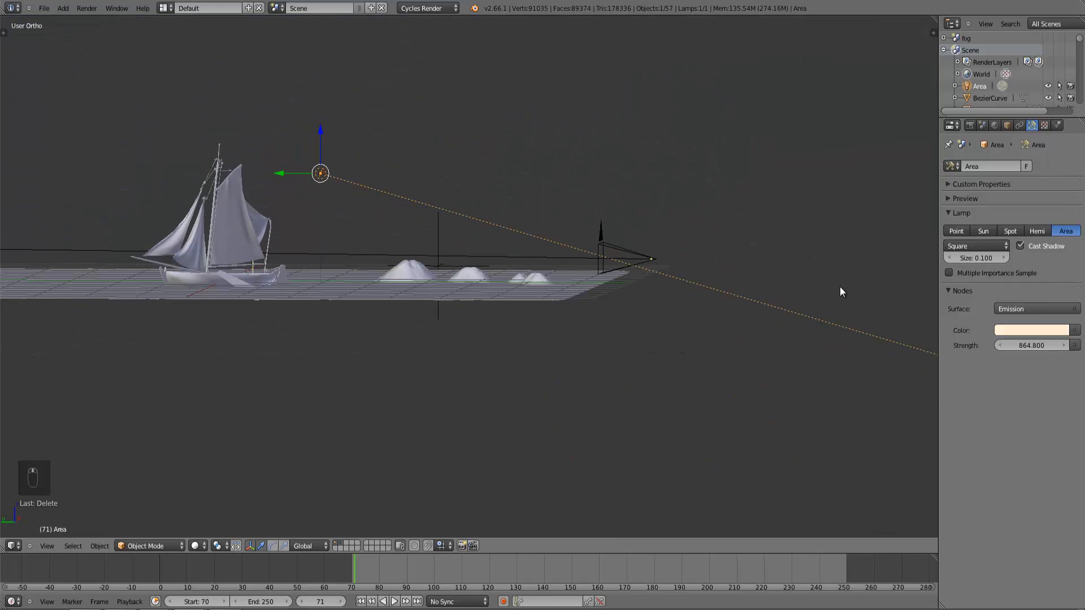
middle_drag(497, 308, 389, 312)
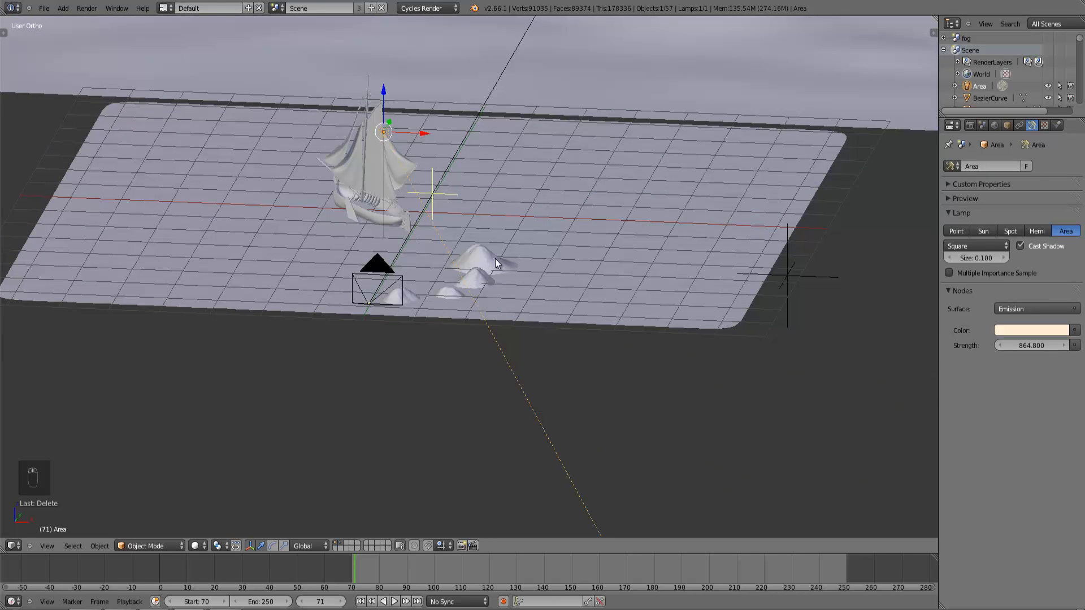
key(KP_0)
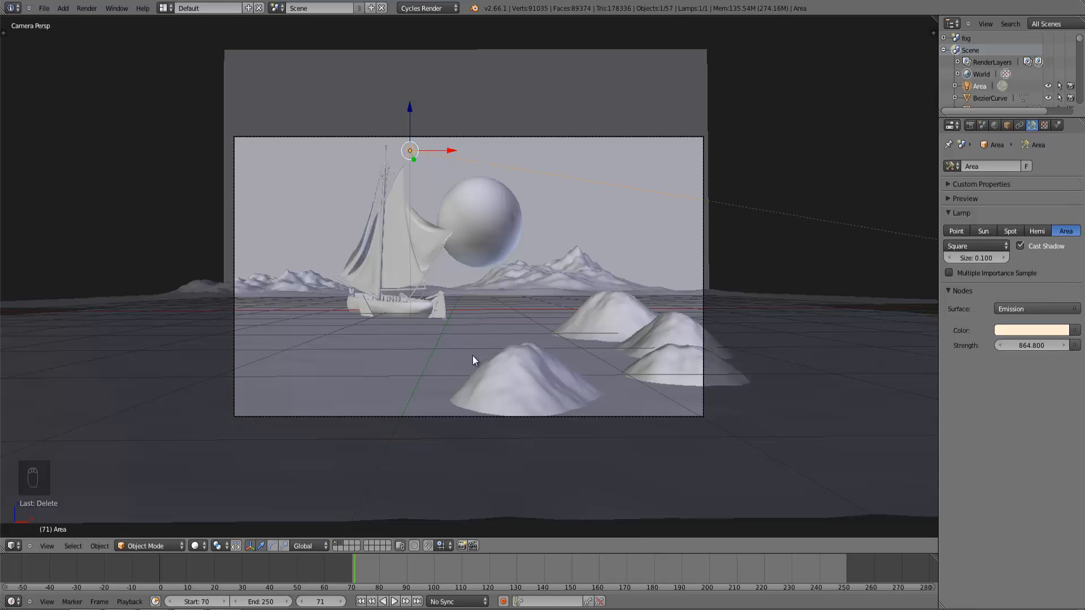
key(KP_7)
middle_drag(485, 345, 160, 436)
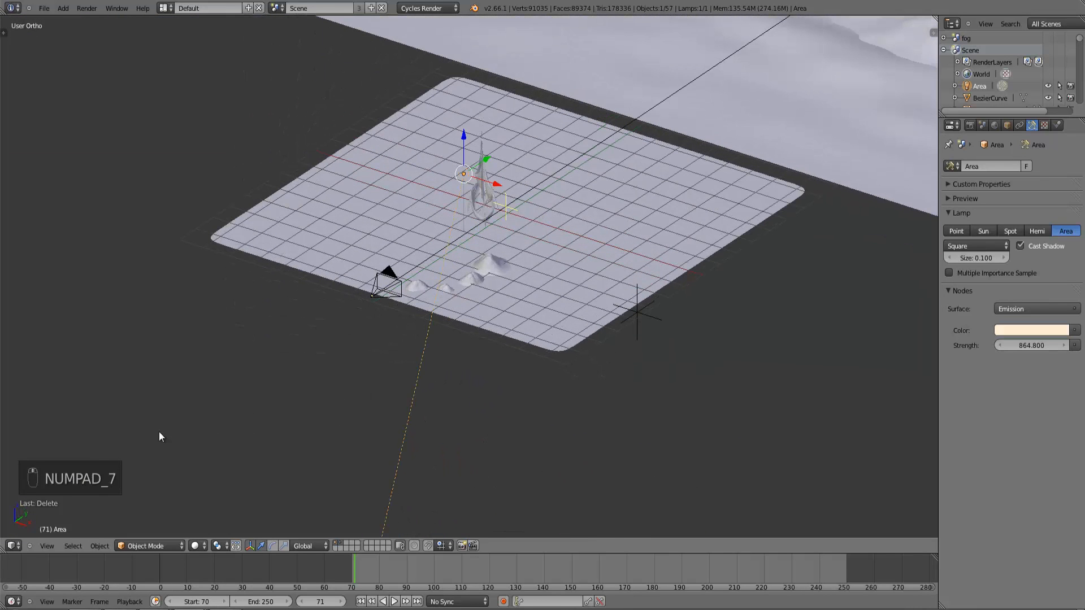
Open the node editor and display the scene's compositing node tree with its backdrop.
click(12, 546)
click(43, 419)
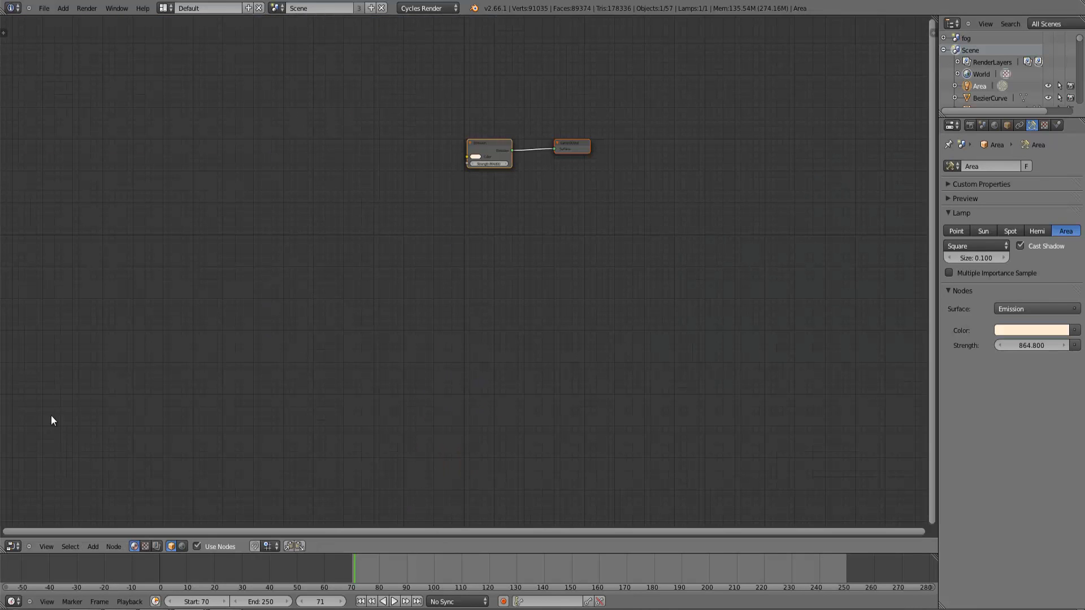
click(156, 546)
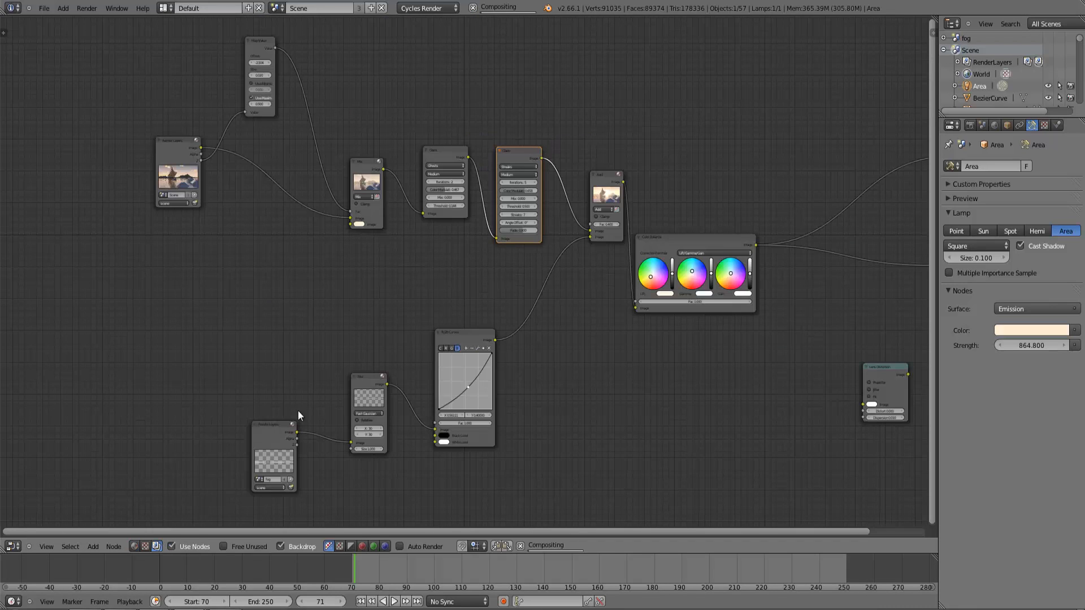
scroll(419, 379, down, 3)
middle_drag(351, 297, 348, 329)
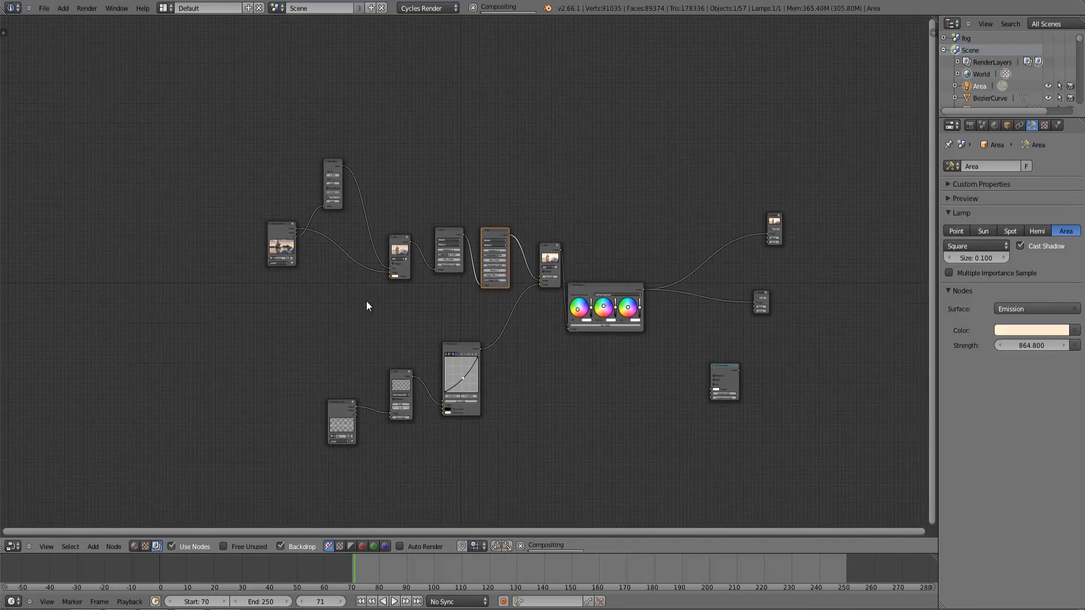
scroll(372, 311, up, 4)
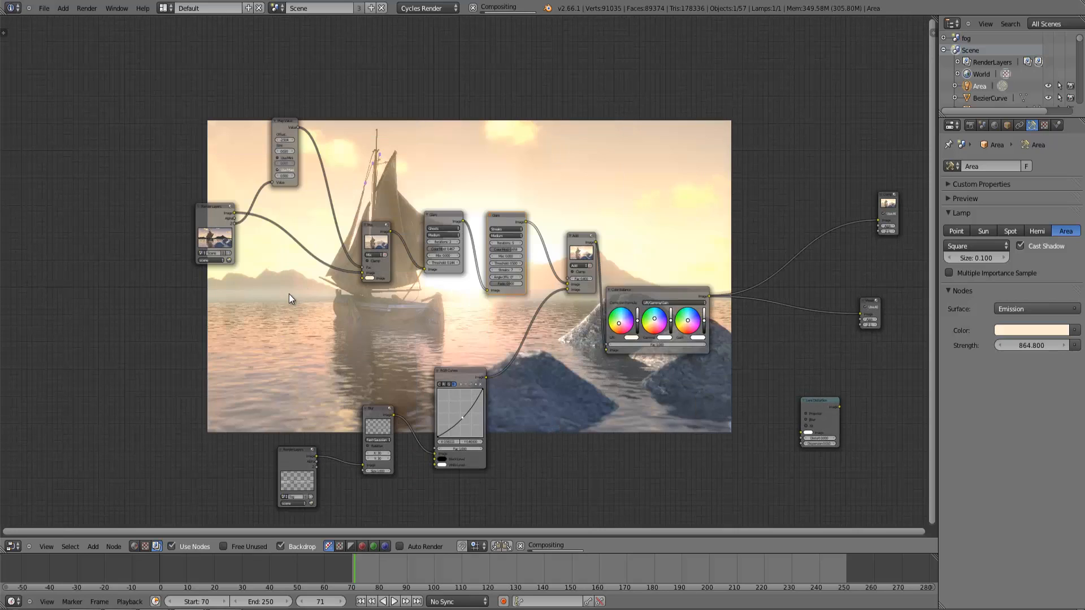
Preview the upper Render Layers node's output in the backdrop, with the node tree shifted clear of the boat.
click(219, 212)
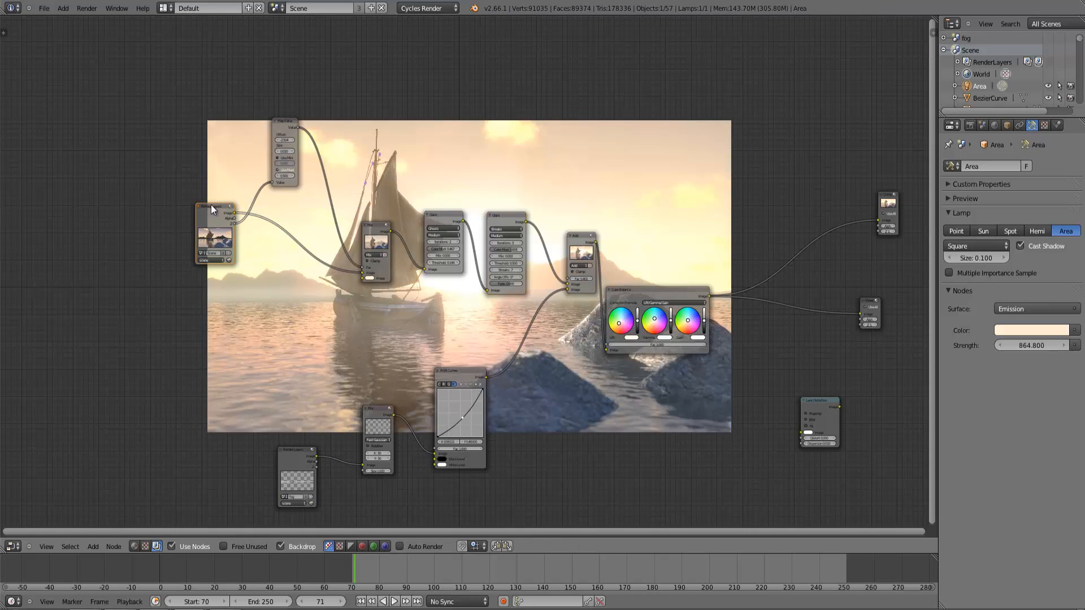
ctrl+shift+click(211, 209)
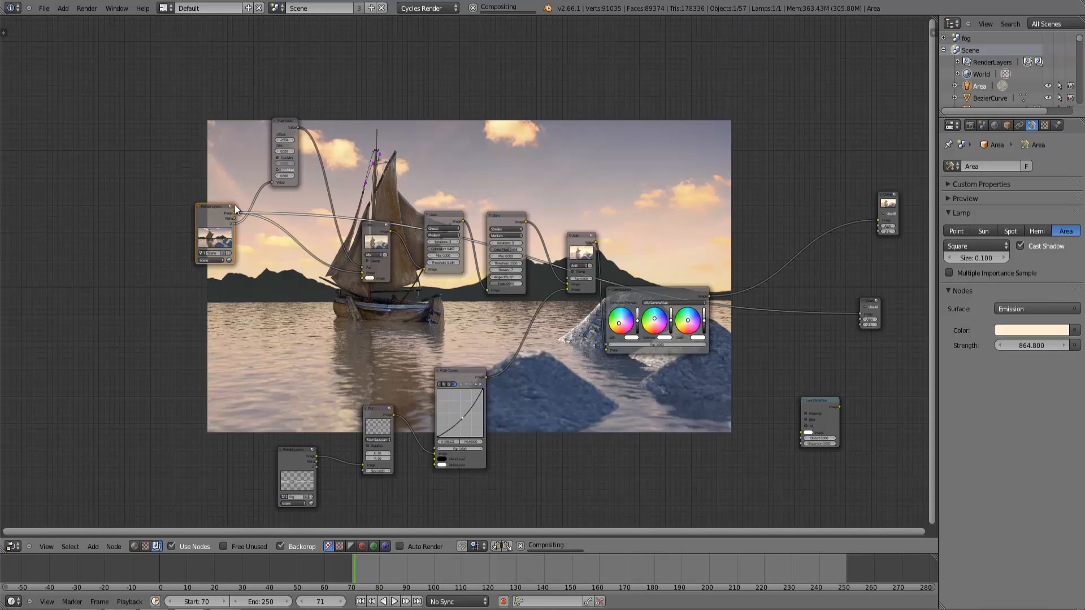
middle_drag(286, 283, 703, 259)
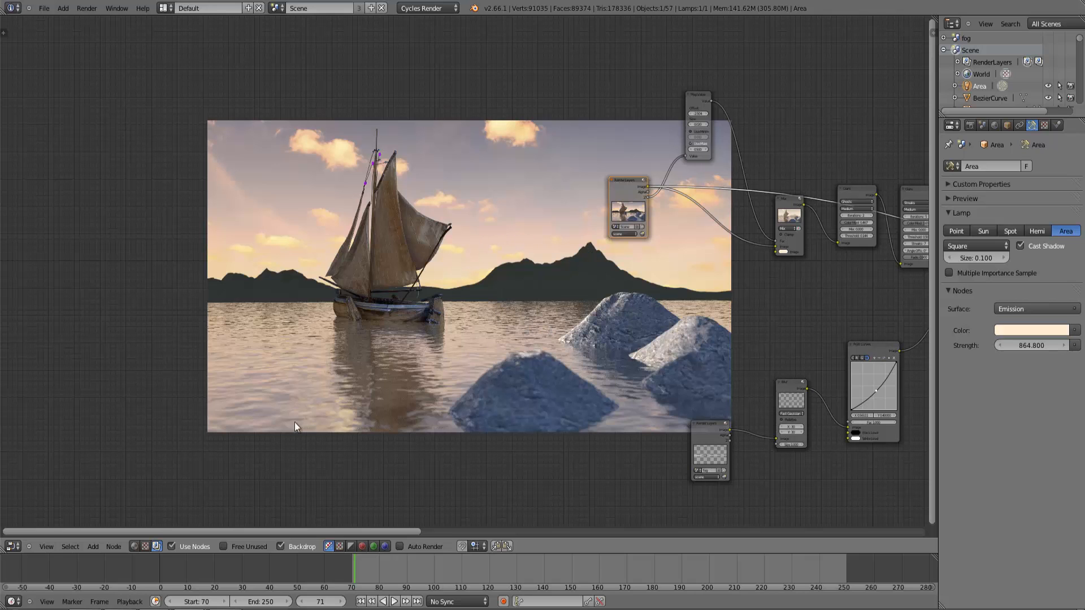
Show the scene through the camera in the 3D view and try rendering the current frame, cancelling the render.
middle_drag(471, 354, 303, 337)
click(12, 547)
click(26, 535)
key(KP_0)
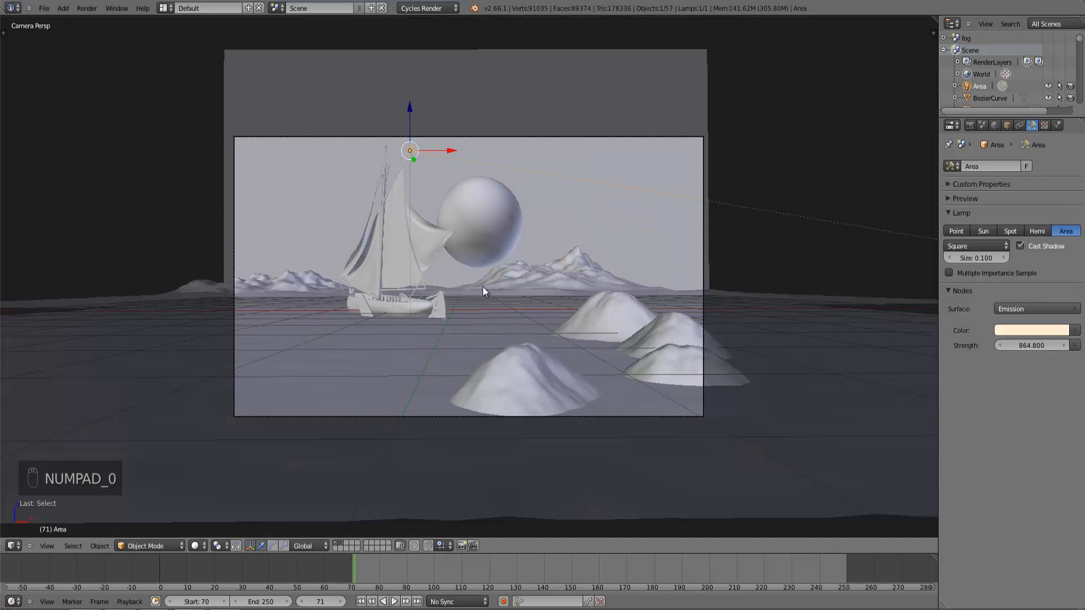
key(F12)
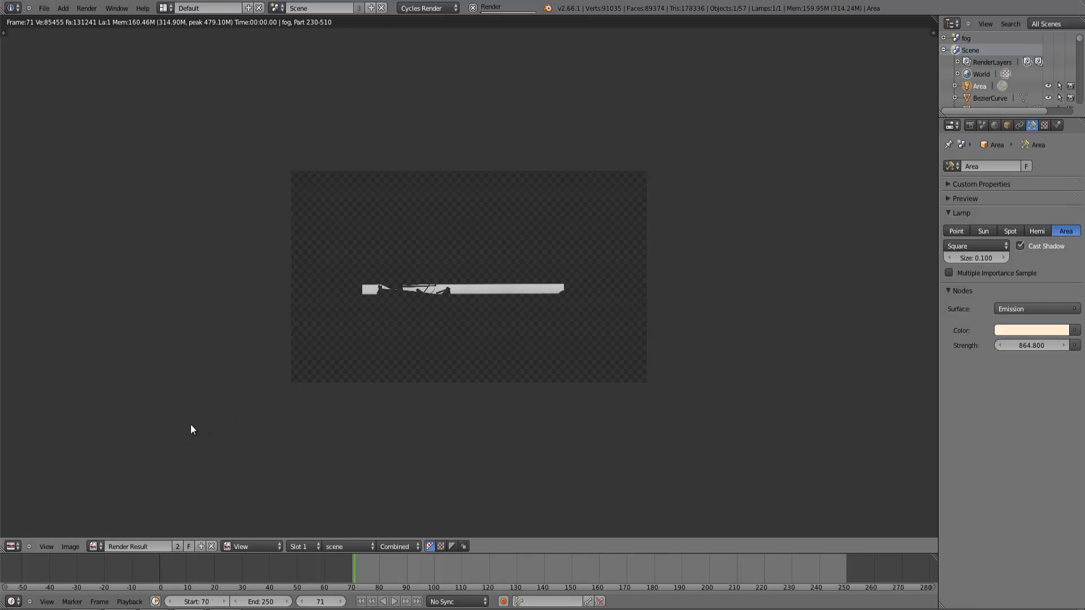
key(Escape)
key(Escape)
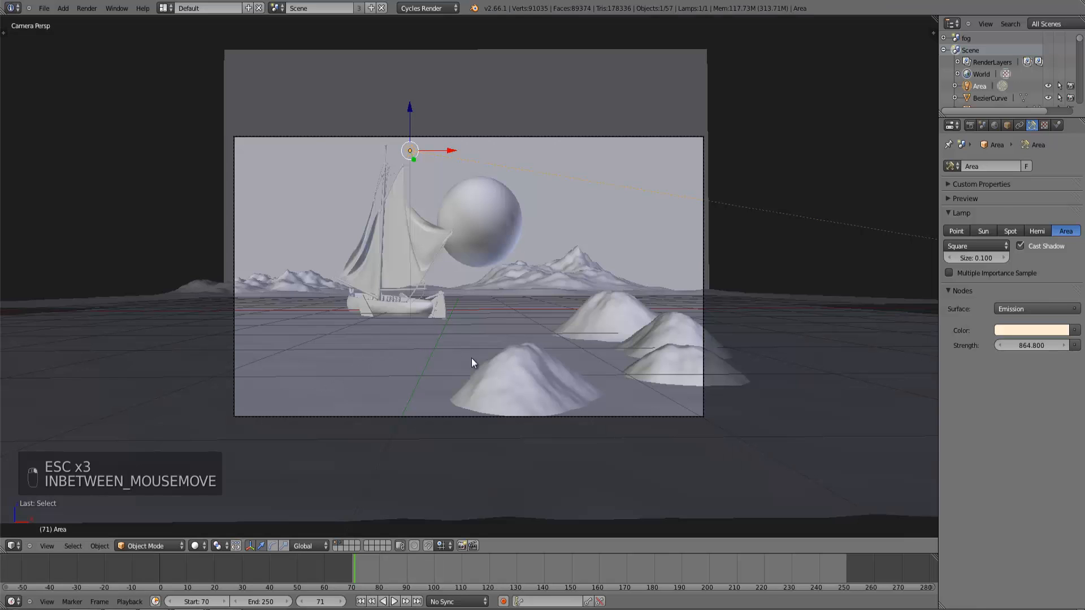
Examine the render output, sampling, film and layer settings, and start another render of the frame before cancelling it.
click(970, 125)
scroll(997, 285, down, 8)
scroll(997, 286, up, 7)
scroll(927, 300, up, 6)
scroll(972, 292, down, 1)
scroll(840, 294, down, 8)
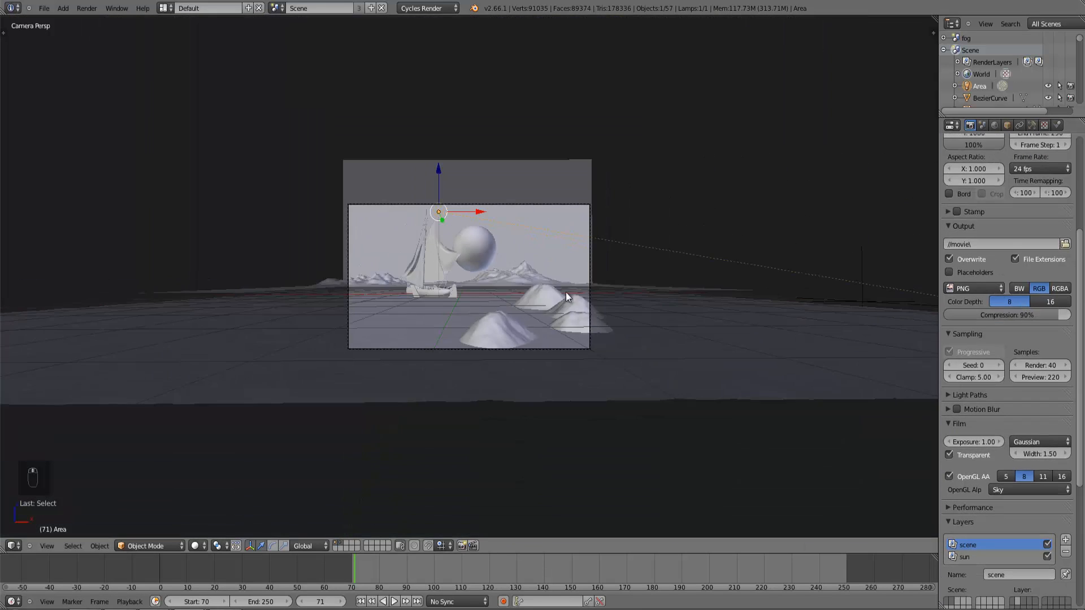
scroll(566, 291, up, 6)
scroll(548, 284, down, 4)
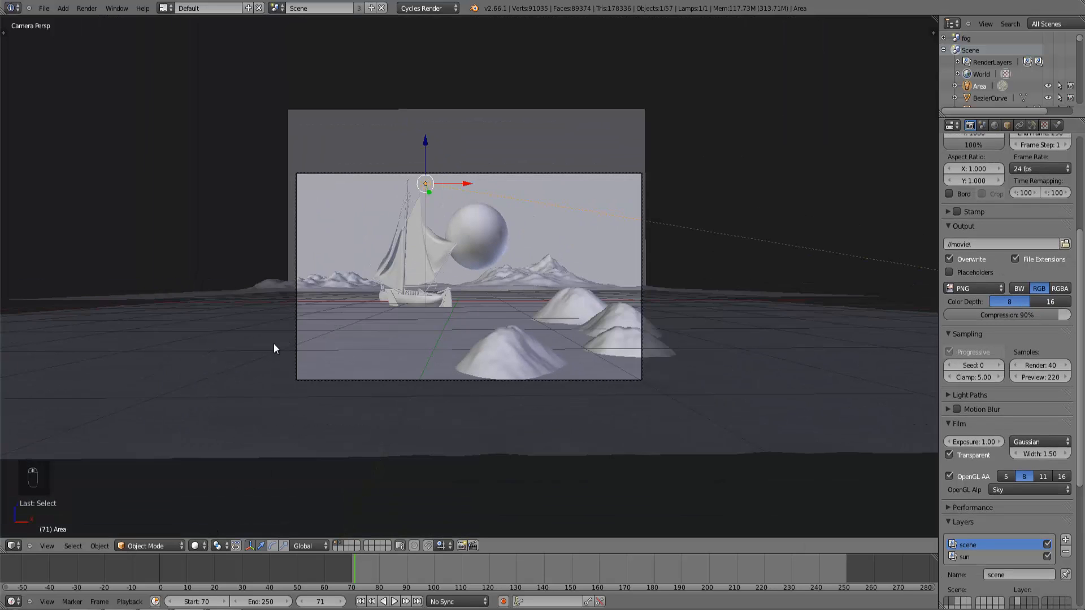
key(F12)
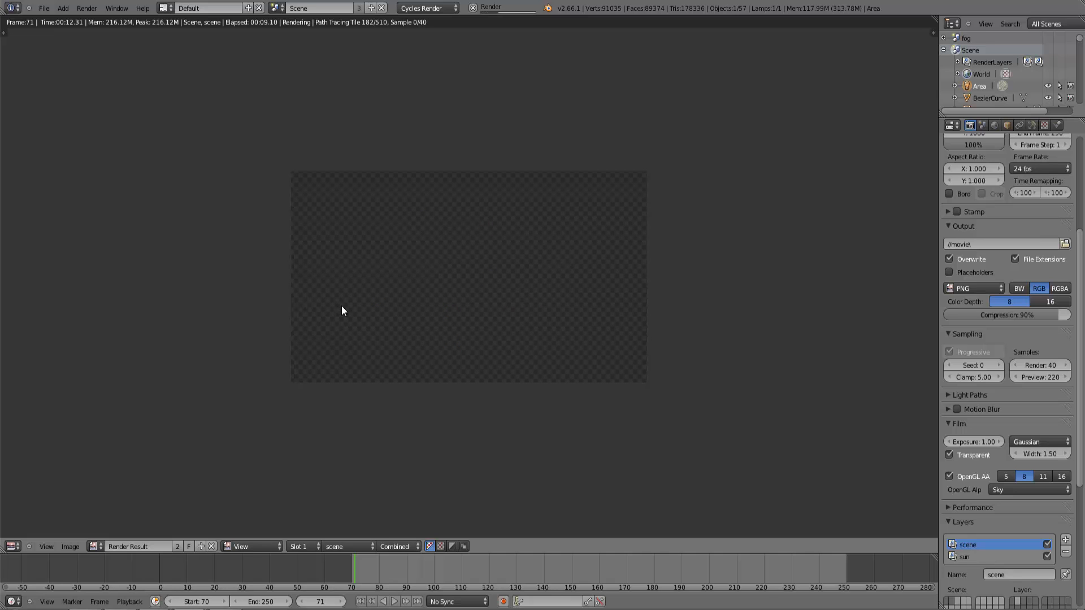
key(Escape)
key(Escape)
key(Escape)
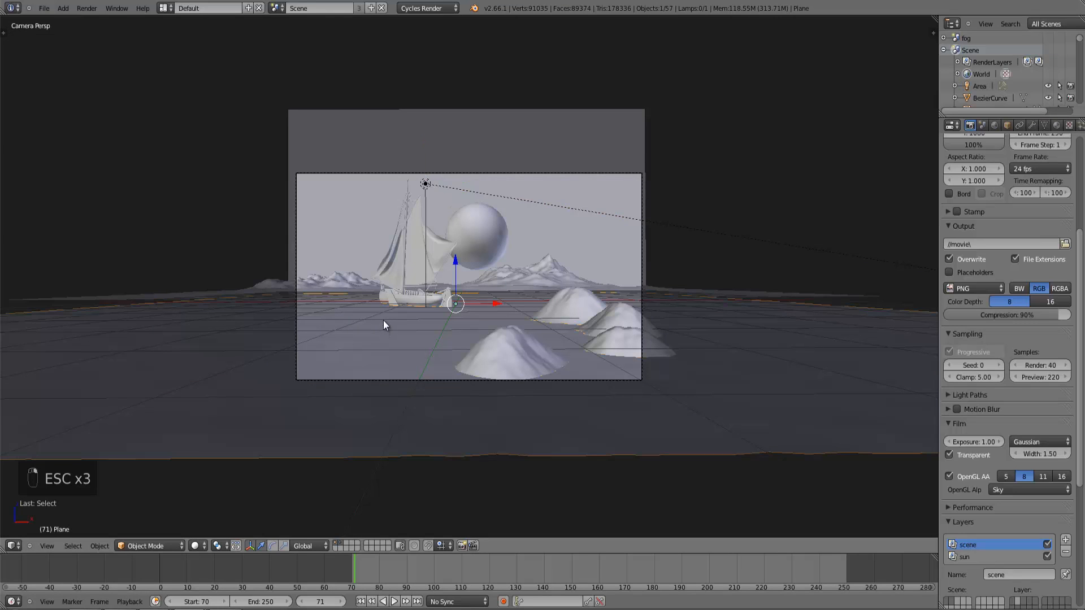
Examine the placement of the boat, rocks, lamp and camera from above, and return to the camera view.
key(KP_7)
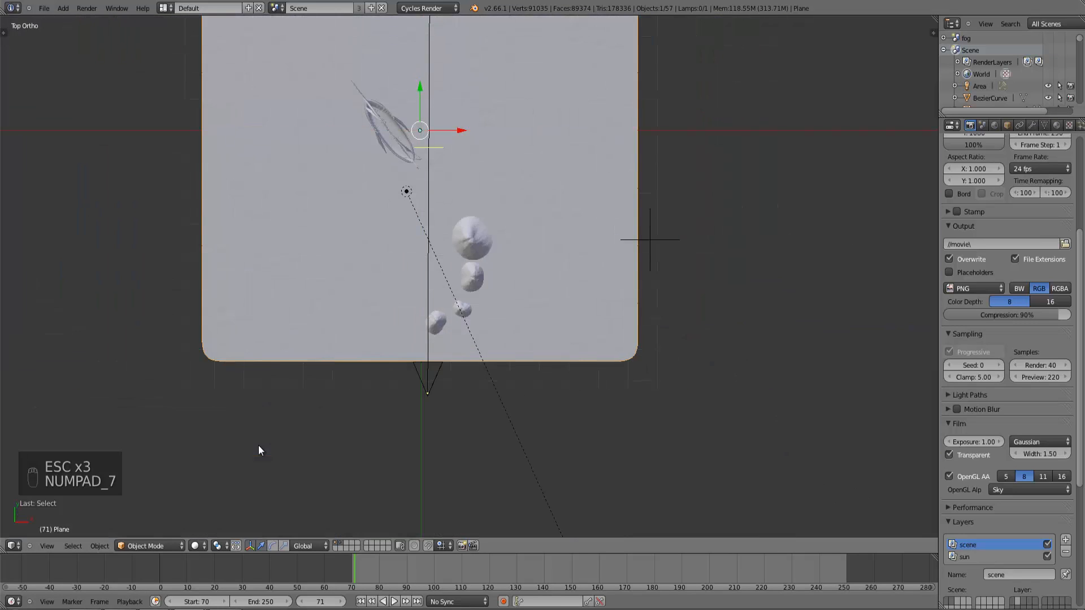
middle_drag(534, 403, 499, 303)
key(KP_0)
scroll(505, 304, up, 2)
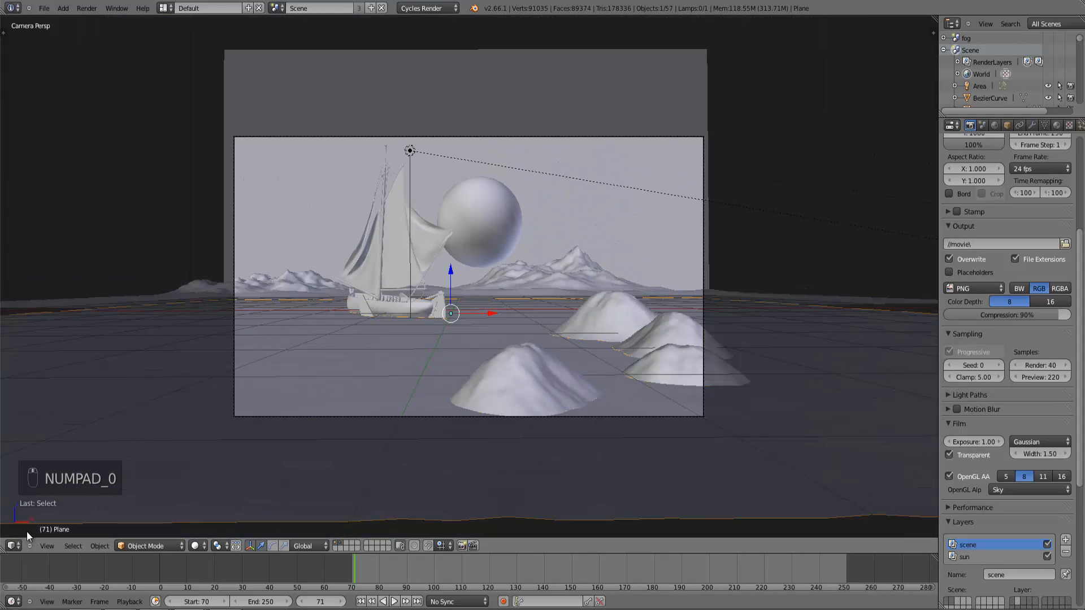
Select the area lamp above the boat in the camera view and try rendering the frame once more.
click(13, 546)
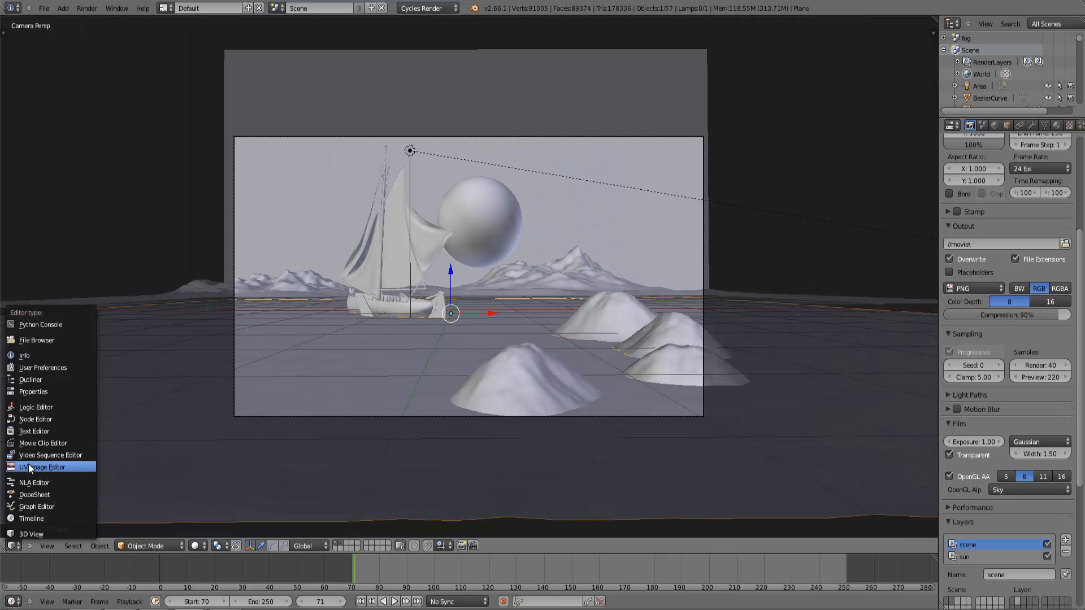
click(28, 467)
click(14, 546)
click(26, 533)
right_click(502, 401)
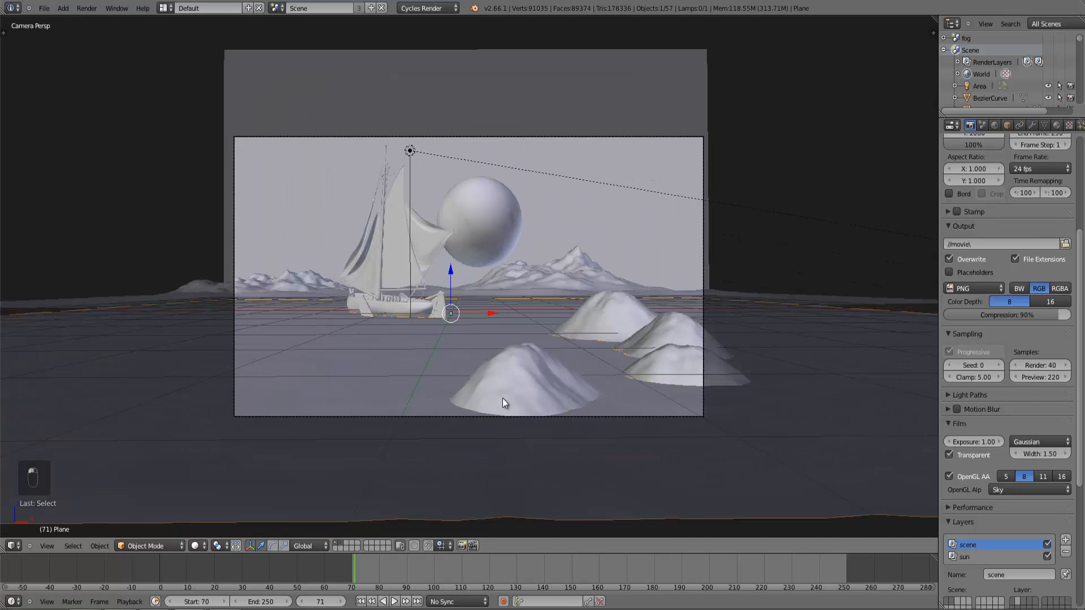
right_click(547, 247)
right_click(410, 151)
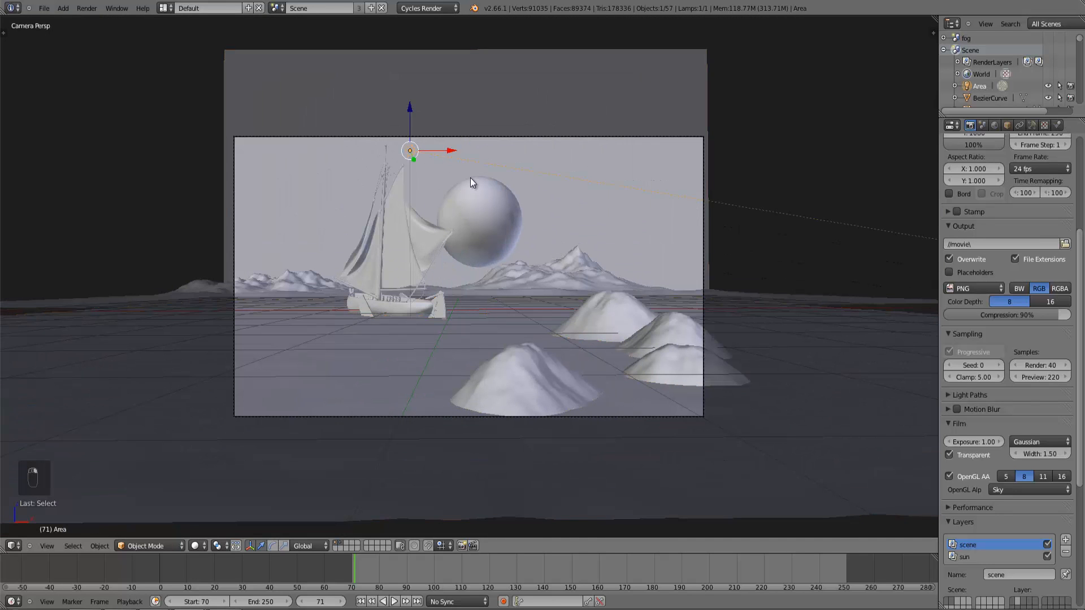
key(F12)
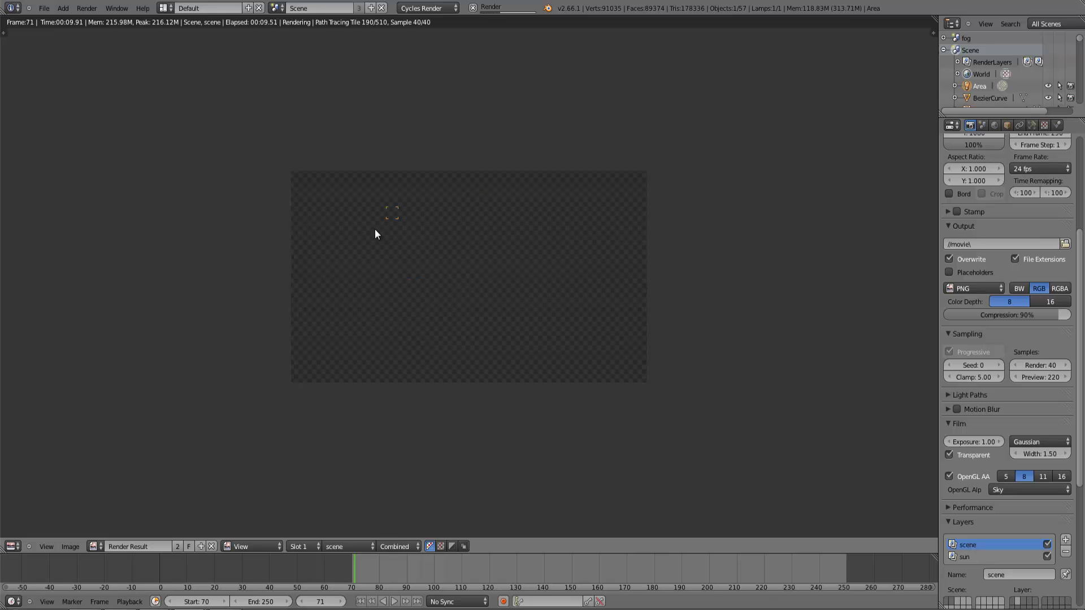
key(Escape)
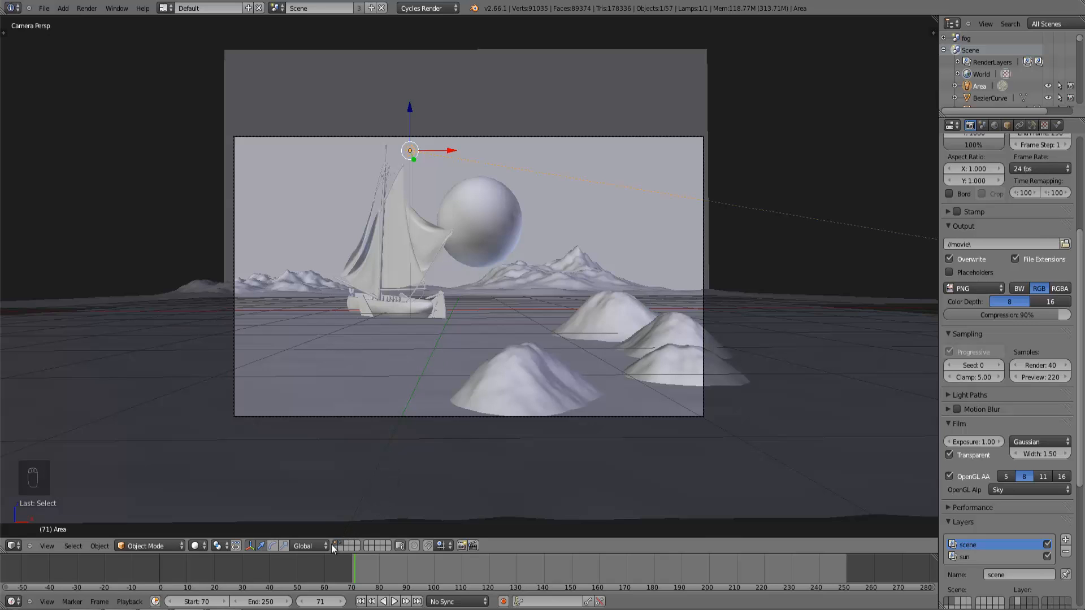
click(236, 609)
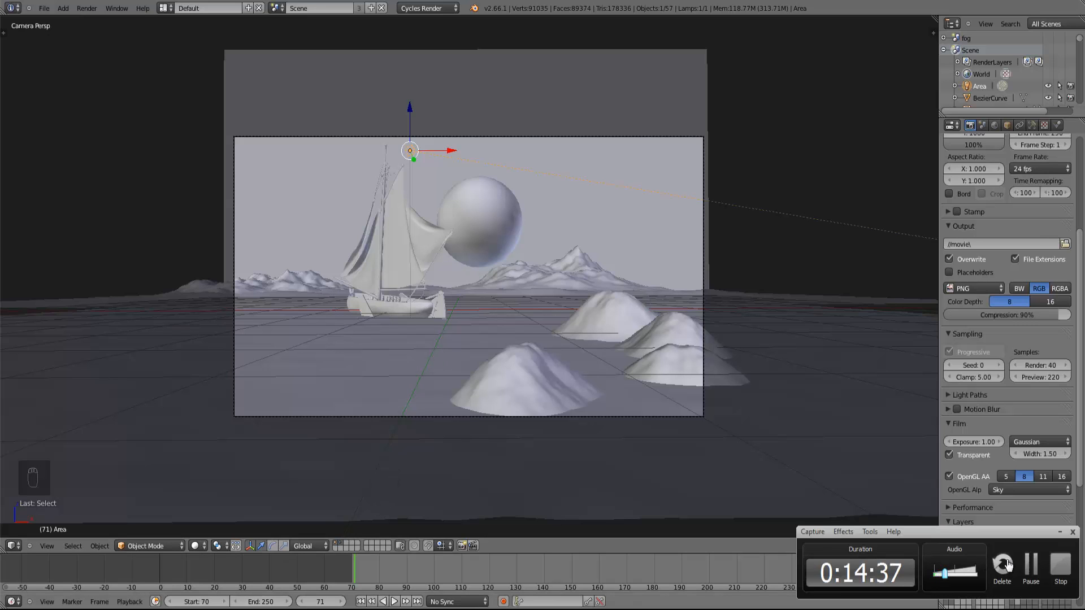
click(1032, 565)
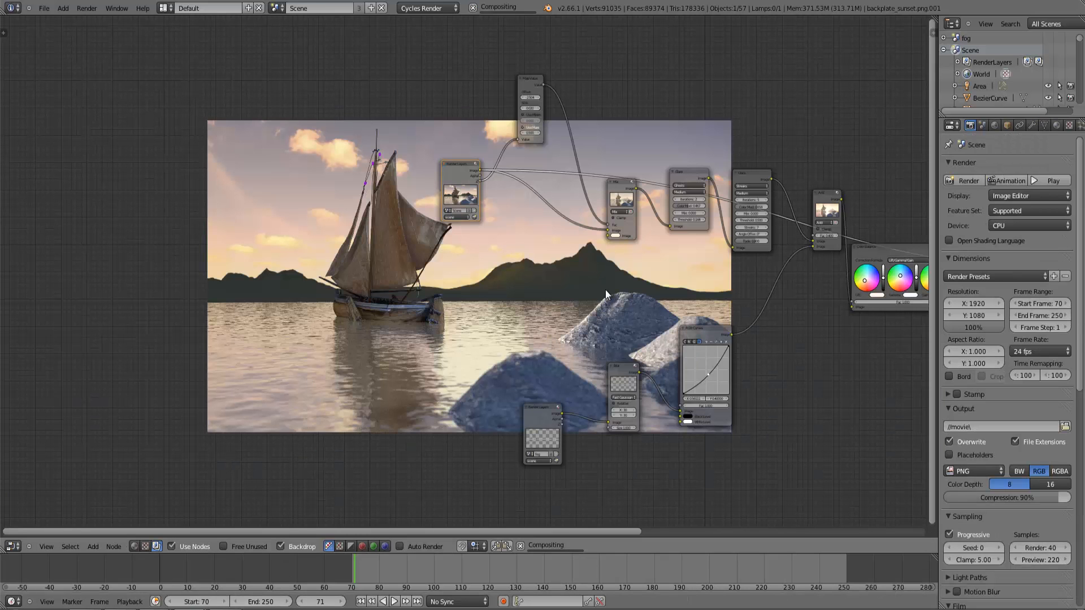
Move the Mix node in the compositing tree away from the Glare nodes, closer to the upper Render Layers node.
middle_drag(616, 289, 426, 331)
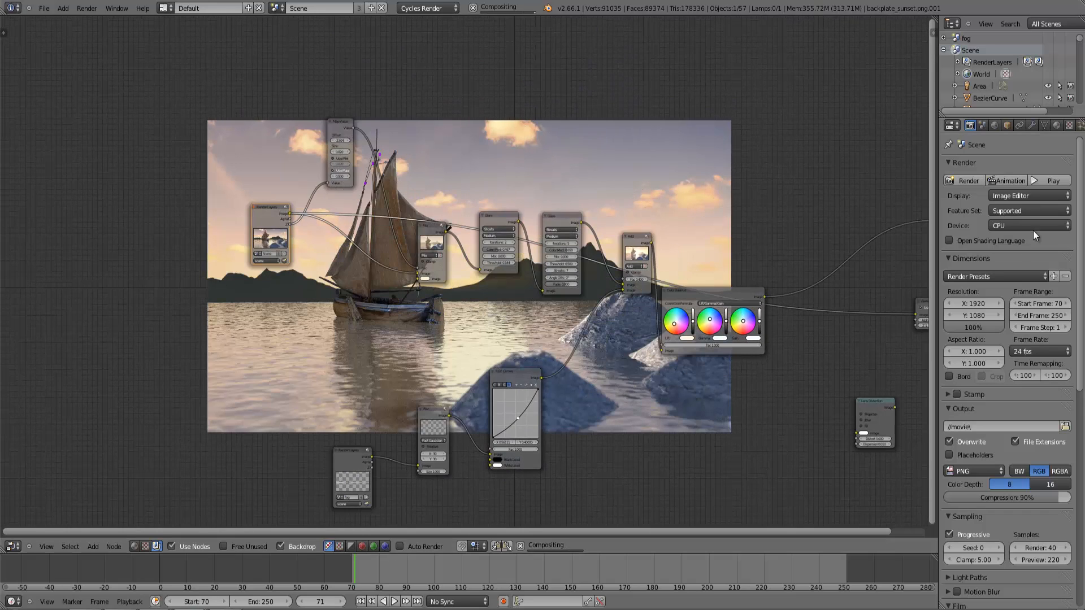
middle_drag(460, 260, 452, 305)
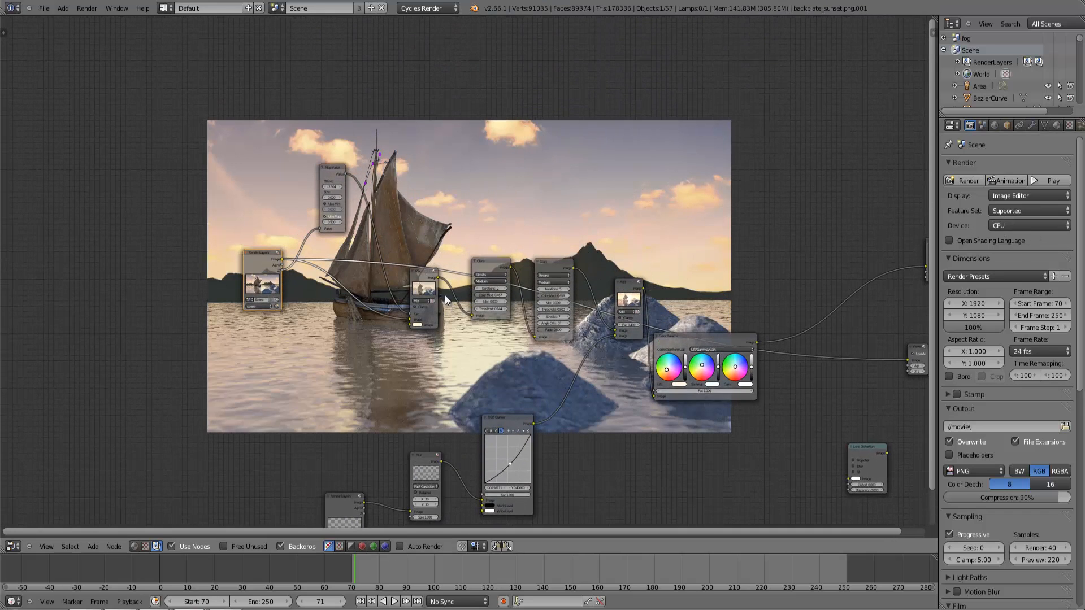
drag(425, 273, 402, 291)
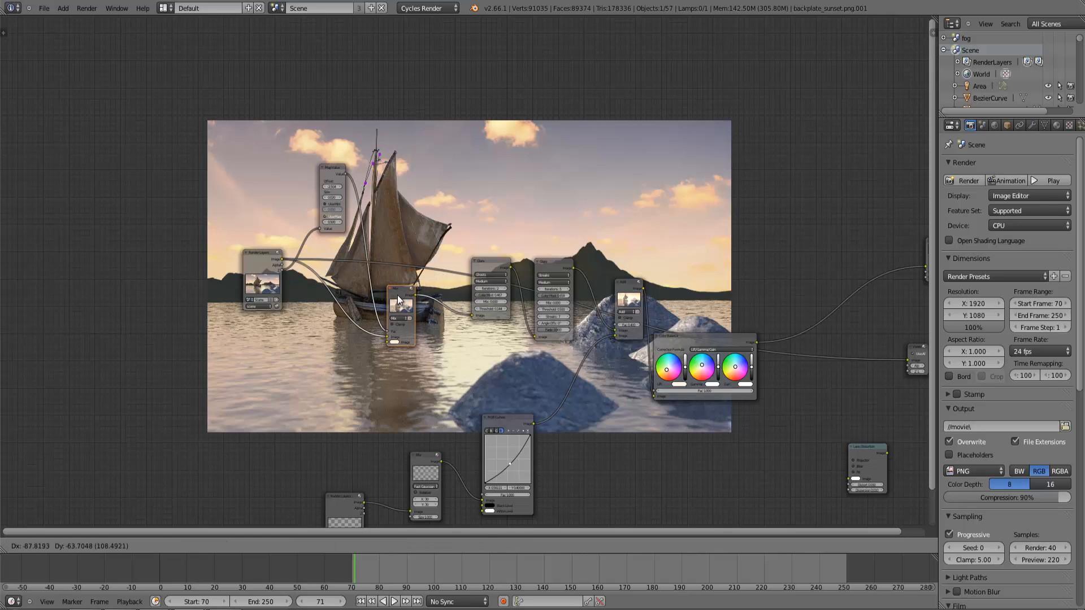
middle_drag(412, 275, 320, 365)
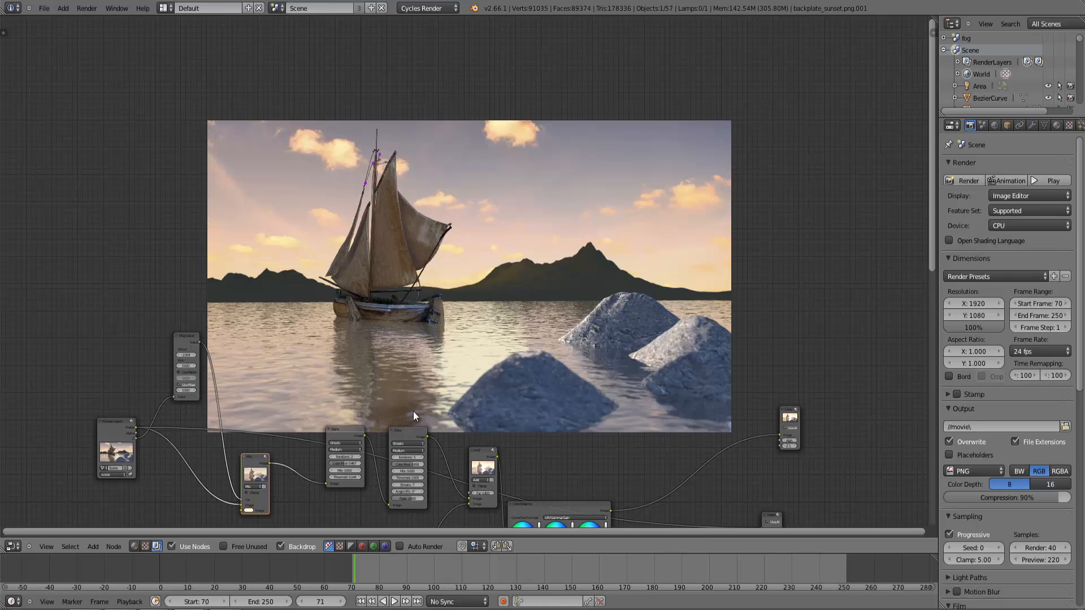
Check the scene's camera view in the 3D view and return to the compositing node tree.
click(13, 546)
click(17, 536)
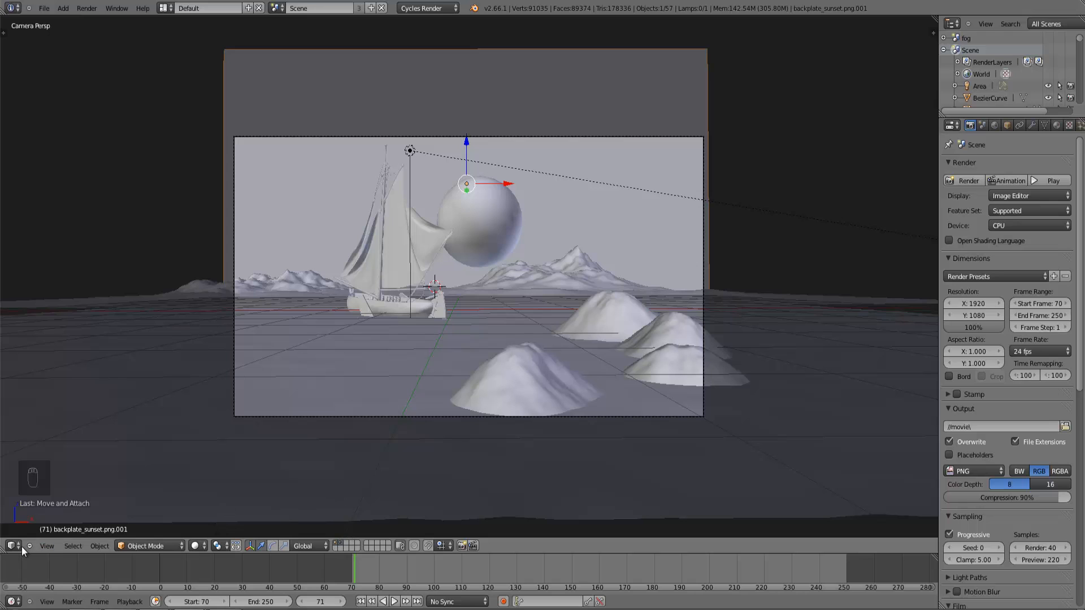
click(12, 546)
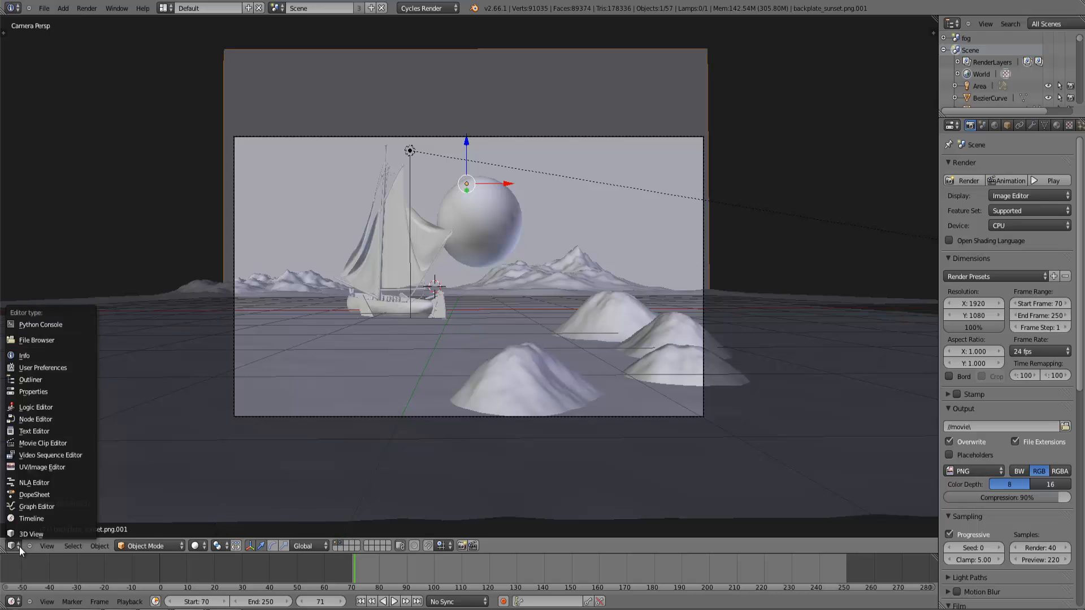
click(34, 419)
Space the upper Render Layers and Map Value nodes away from the Mix node, and browse the Filter and Vector categories of addable nodes.
key(Home)
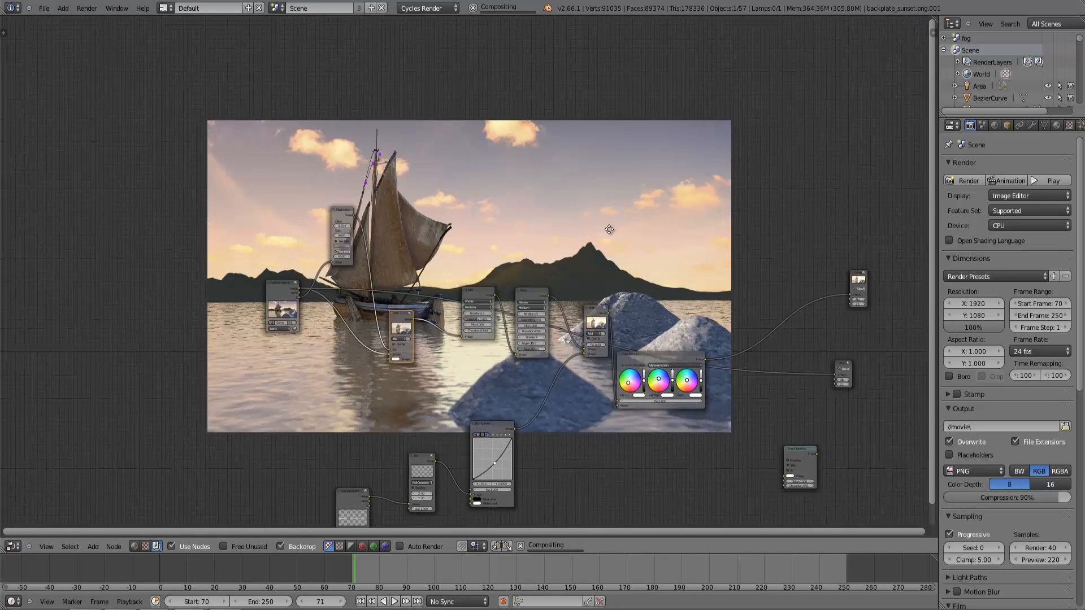
drag(290, 313, 178, 342)
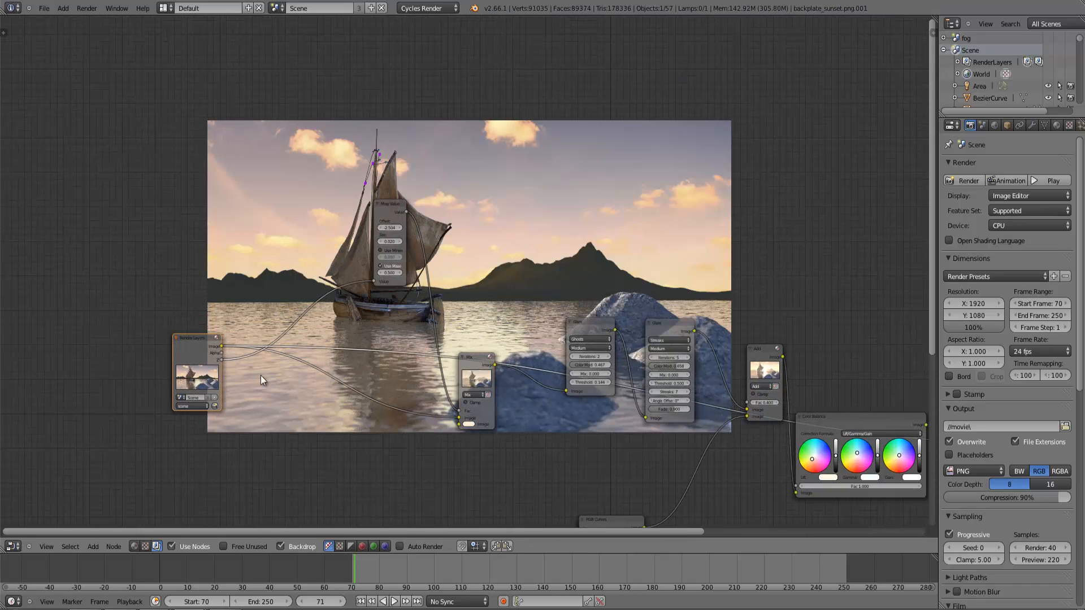
drag(392, 201, 358, 193)
scroll(379, 291, up, 2)
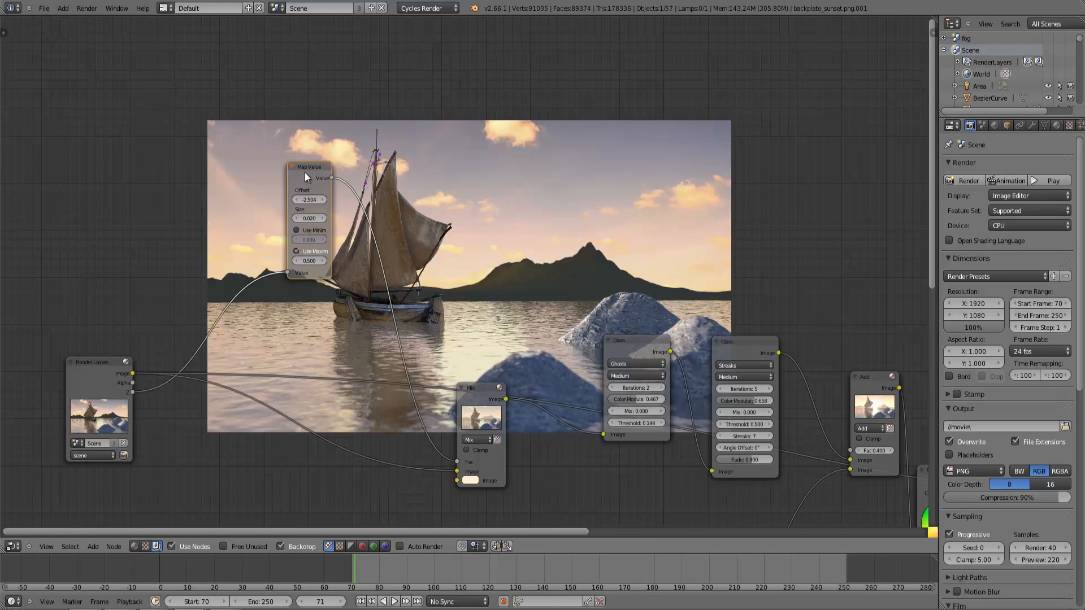
click(94, 548)
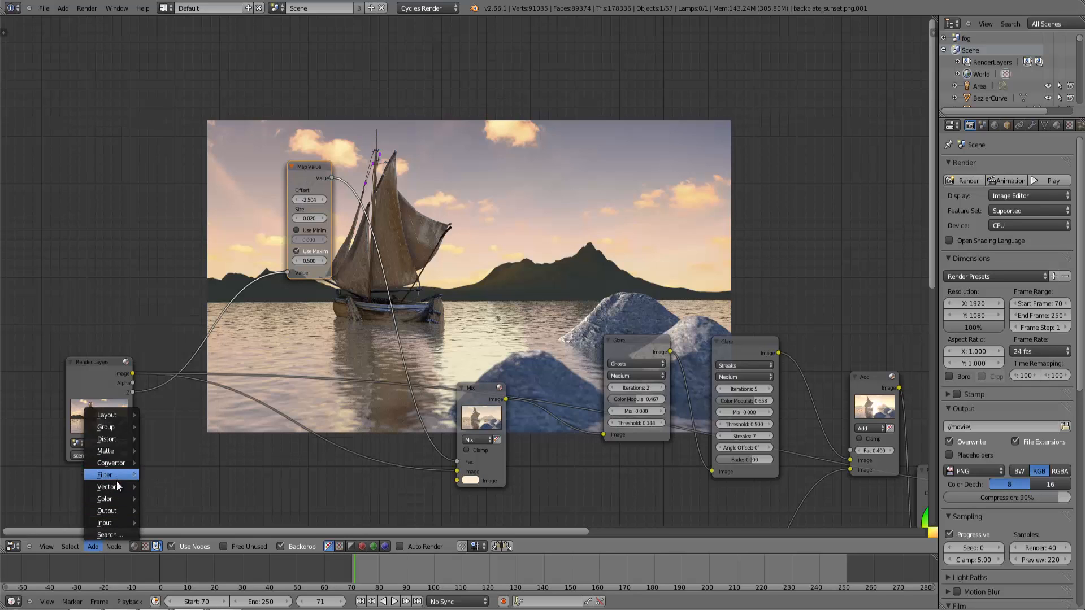
mouse_move(114, 485)
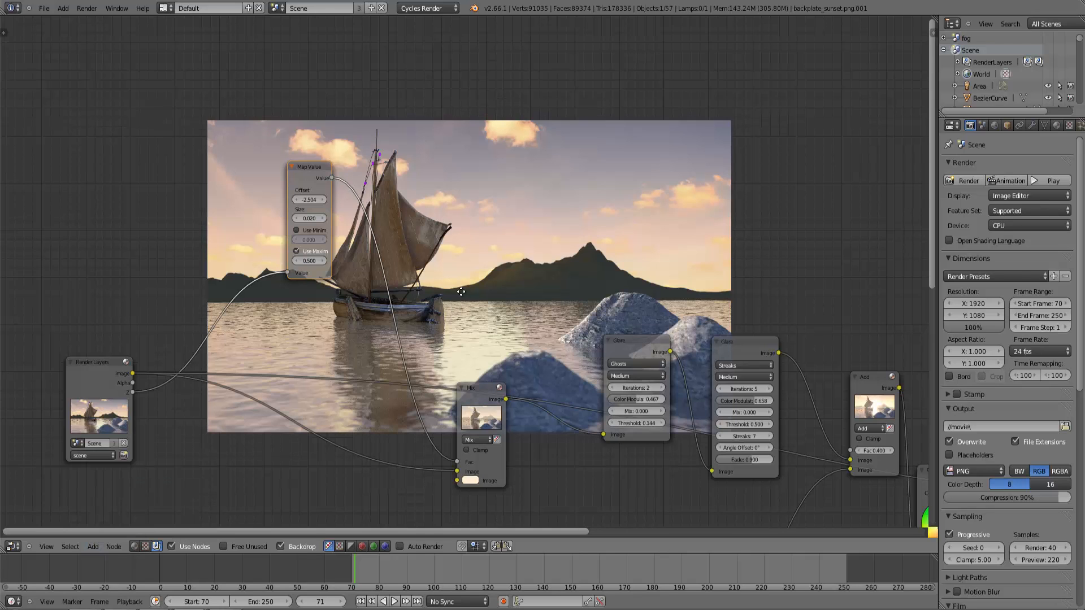
Move the Mix node lower, clear of the Map Value node, and browse the Color category of addable nodes.
key(Home)
drag(461, 306, 462, 329)
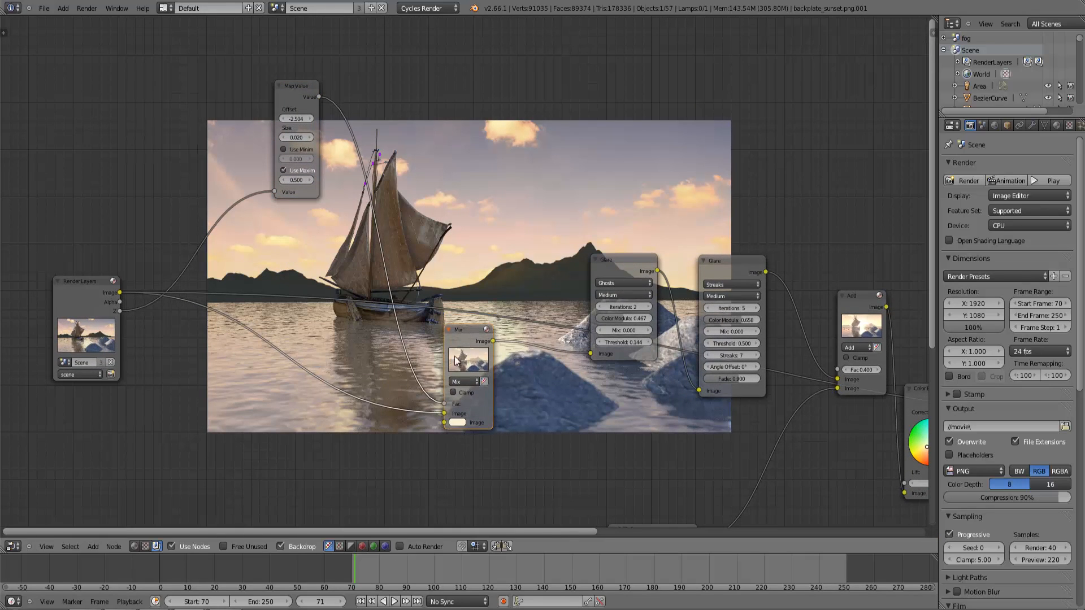
click(96, 547)
mouse_move(108, 495)
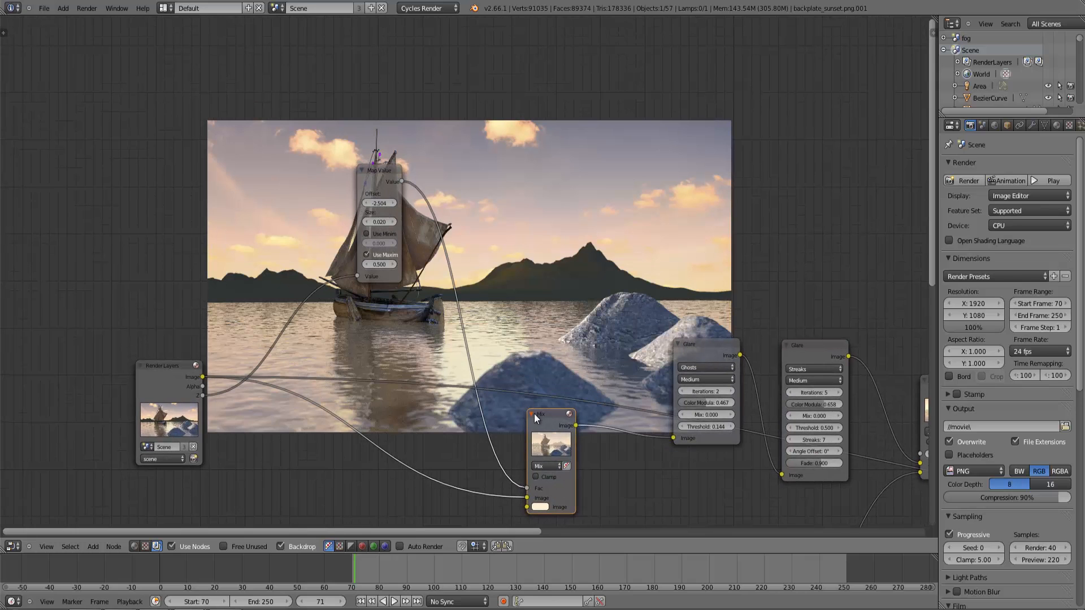
Preview the Mix node's fog effect in the backdrop and set the Map Value node's Offset to -2.968.
middle_drag(476, 246, 589, 289)
scroll(589, 290, up, 2)
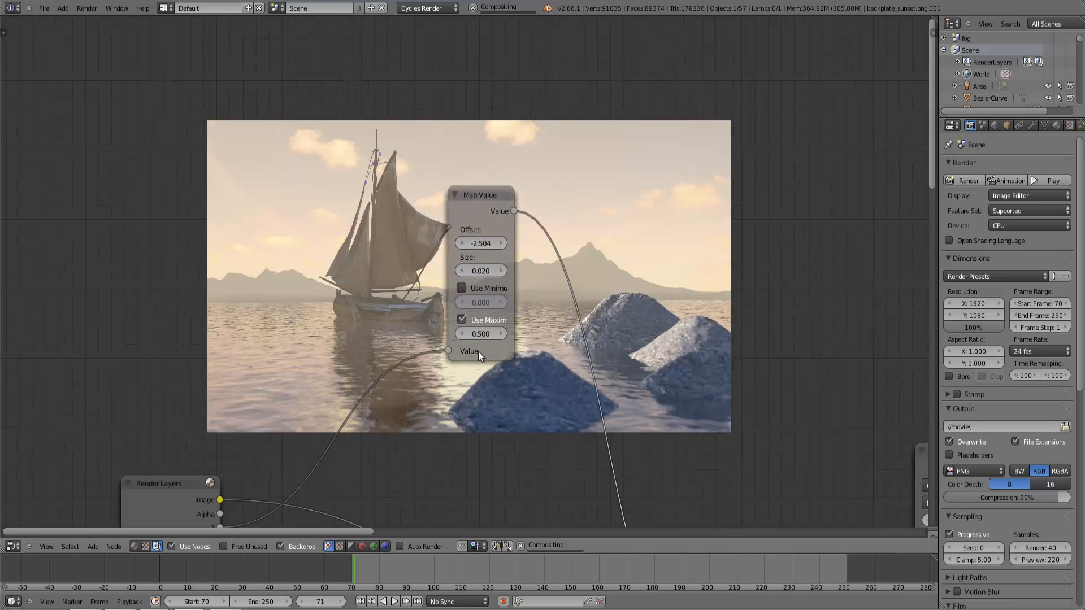
scroll(527, 355, up, 2)
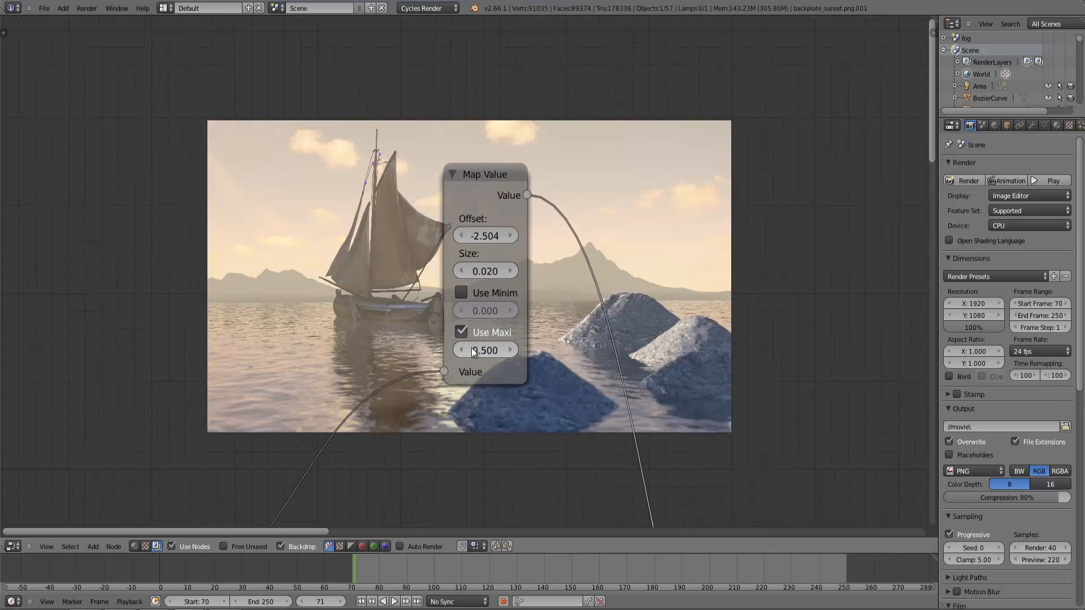
mouse_move(494, 234)
mouse_down()
mouse_move(459, 242)
mouse_move(495, 250)
mouse_up()
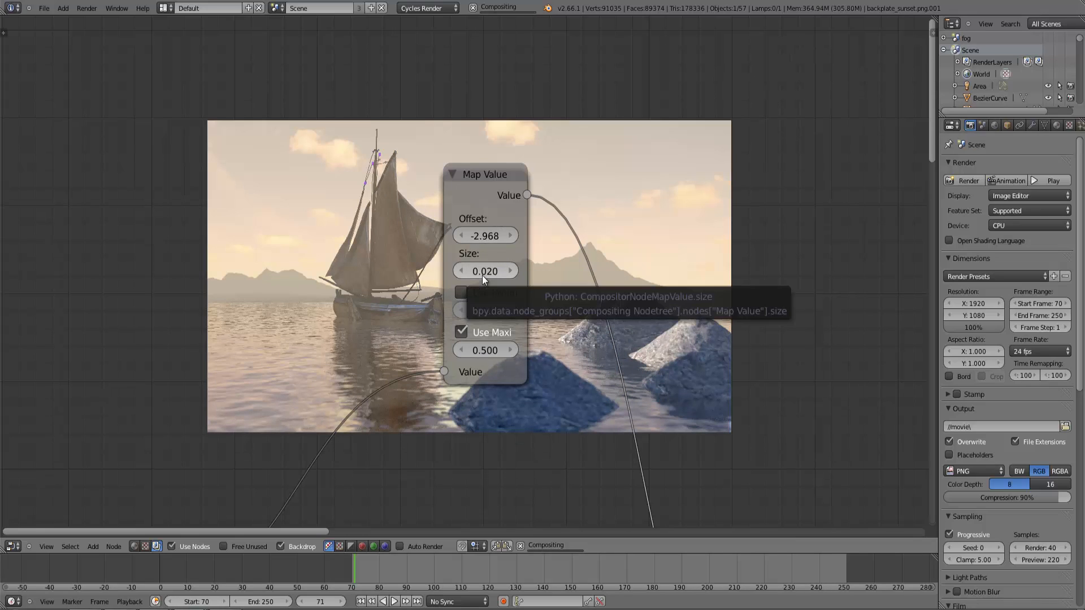
Try a Size of 0.1 on the Map Value node and set it back to 0.02.
click(486, 272)
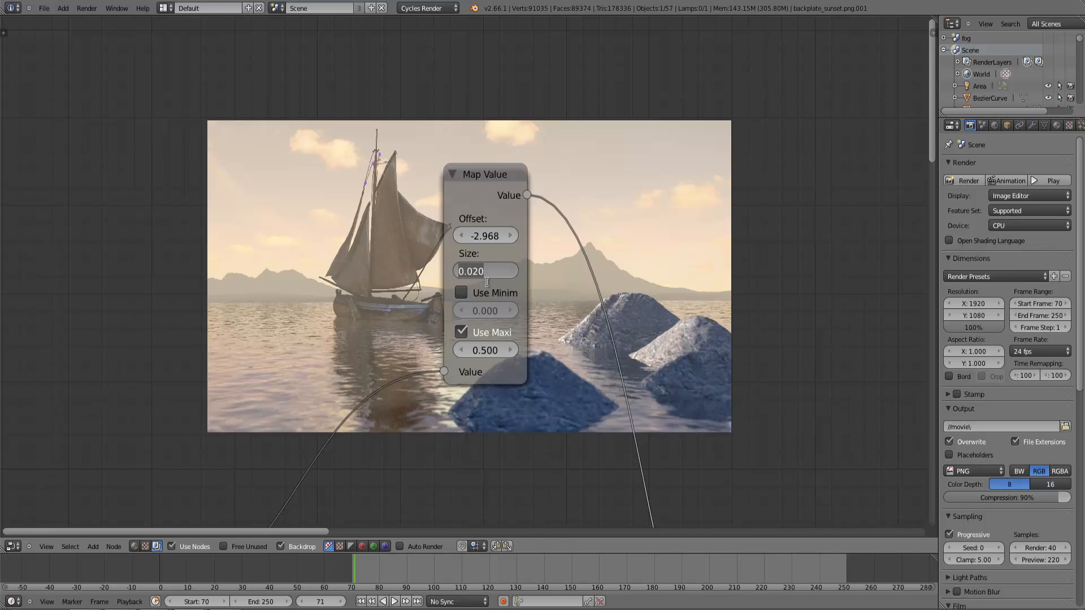
text(0.1)
key(Return)
click(478, 266)
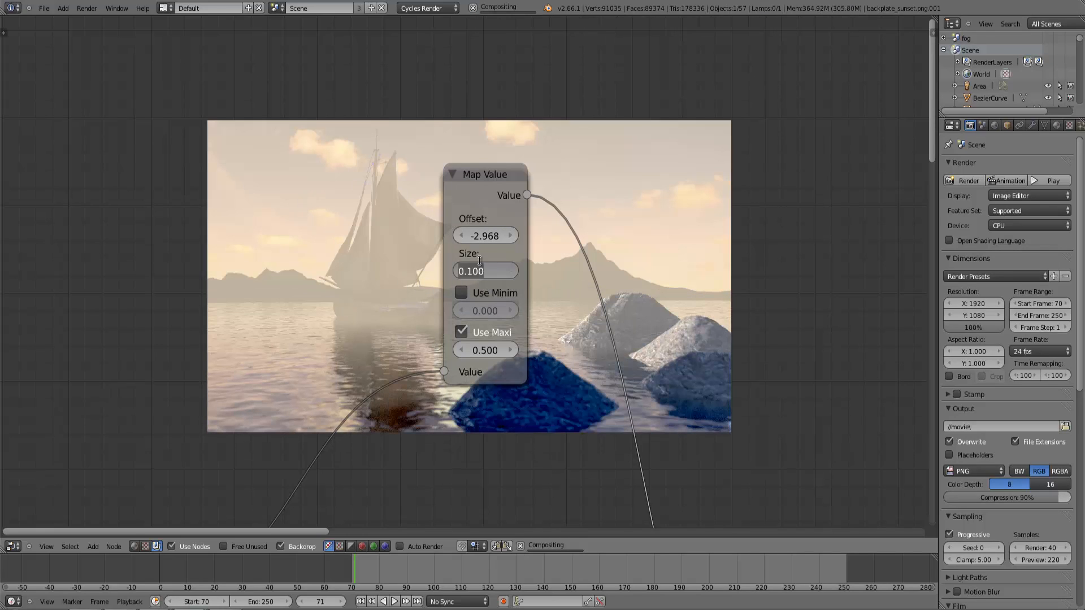
text(.02)
key(Return)
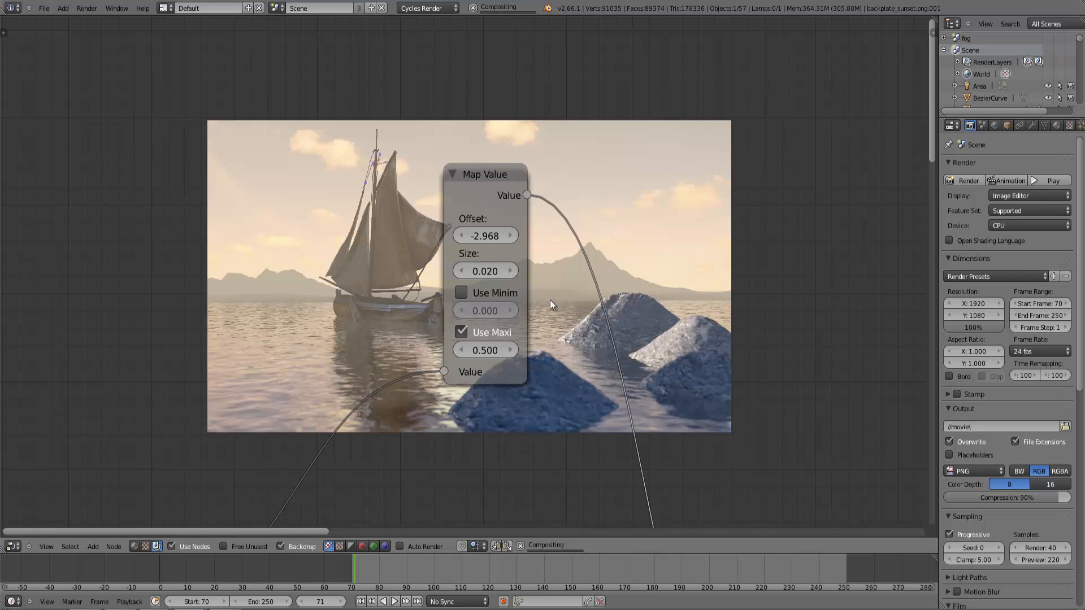
Reposition the Ghosts Glare node and the Streaks Glare node between the Mix and Add nodes.
scroll(554, 307, down, 1)
middle_drag(372, 329, 419, 399)
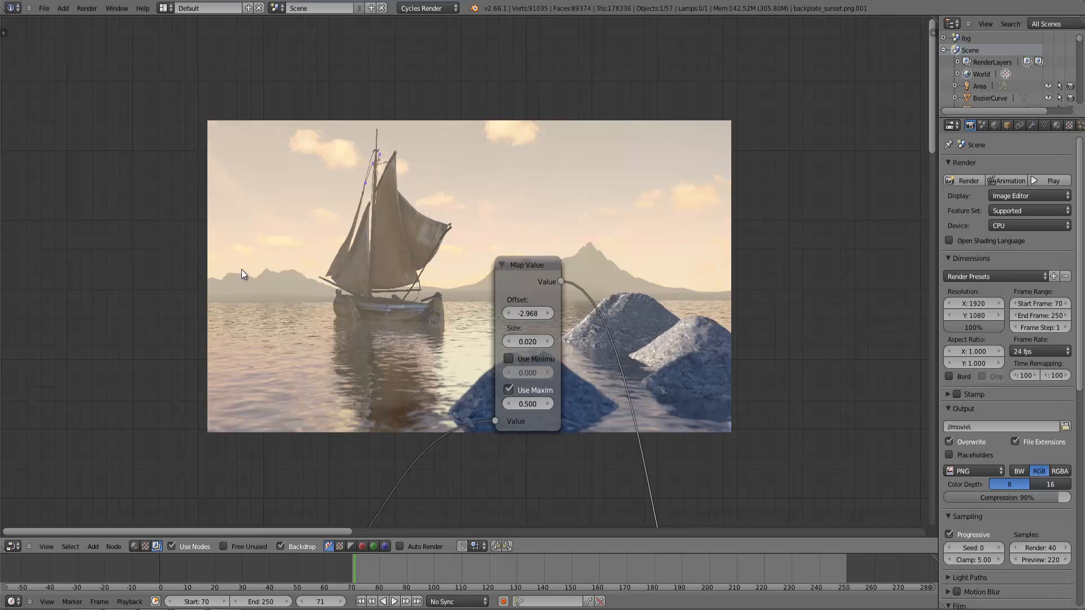
middle_drag(466, 348, 236, 186)
scroll(384, 289, down, 5)
middle_drag(428, 316, 283, 226)
drag(529, 254, 520, 273)
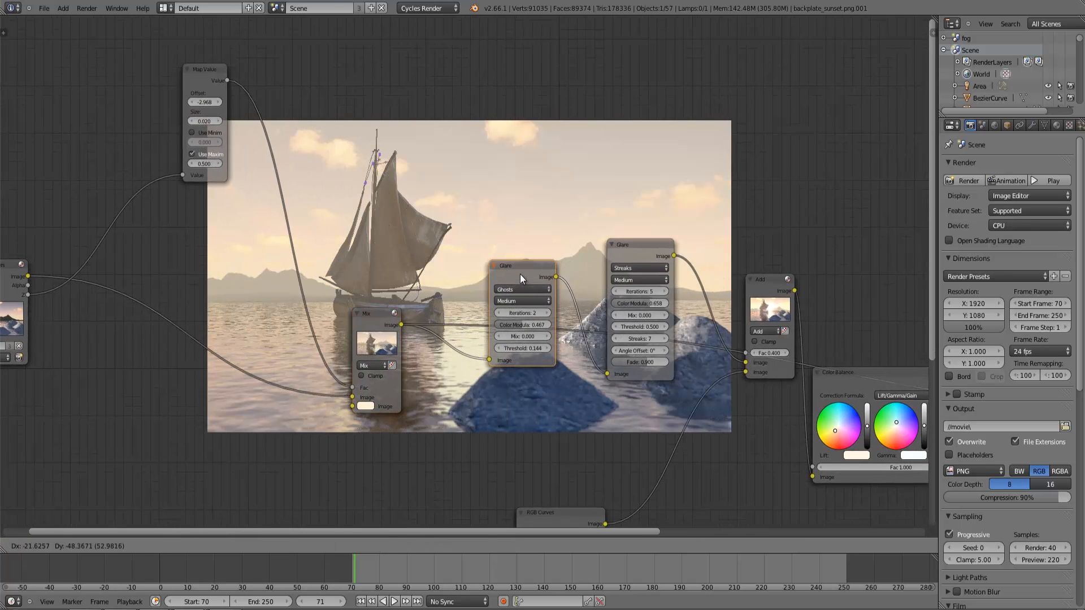
ctrl+middle_drag(594, 361, 520, 307)
drag(505, 204, 501, 213)
ctrl+middle_drag(501, 213, 379, 361)
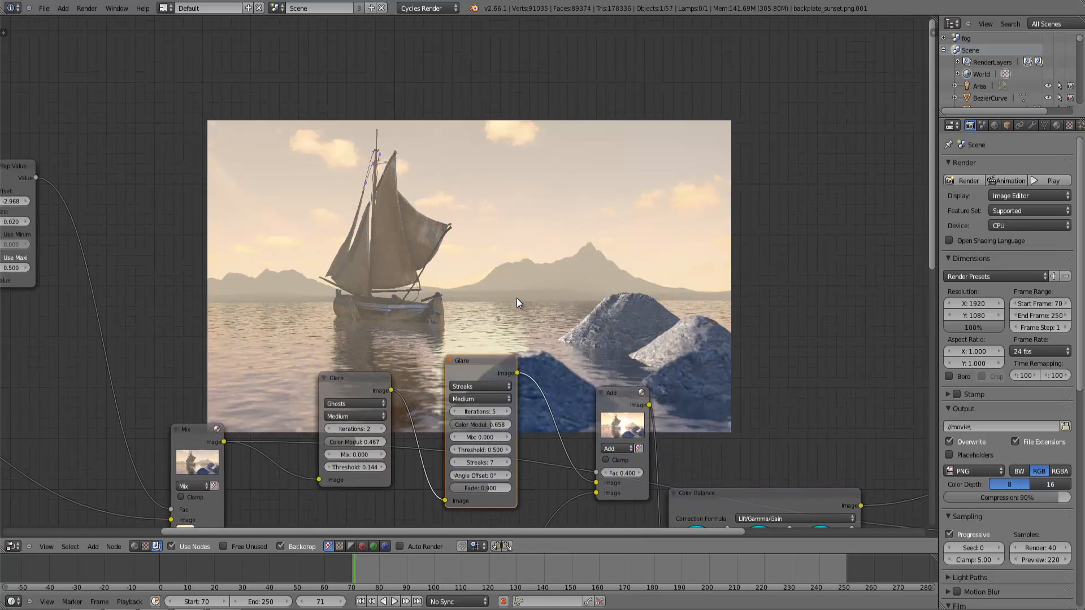
Preview the Ghosts Glare node's output in the backdrop and shift that node slightly lower.
middle_drag(516, 303, 544, 242)
scroll(451, 296, up, 4)
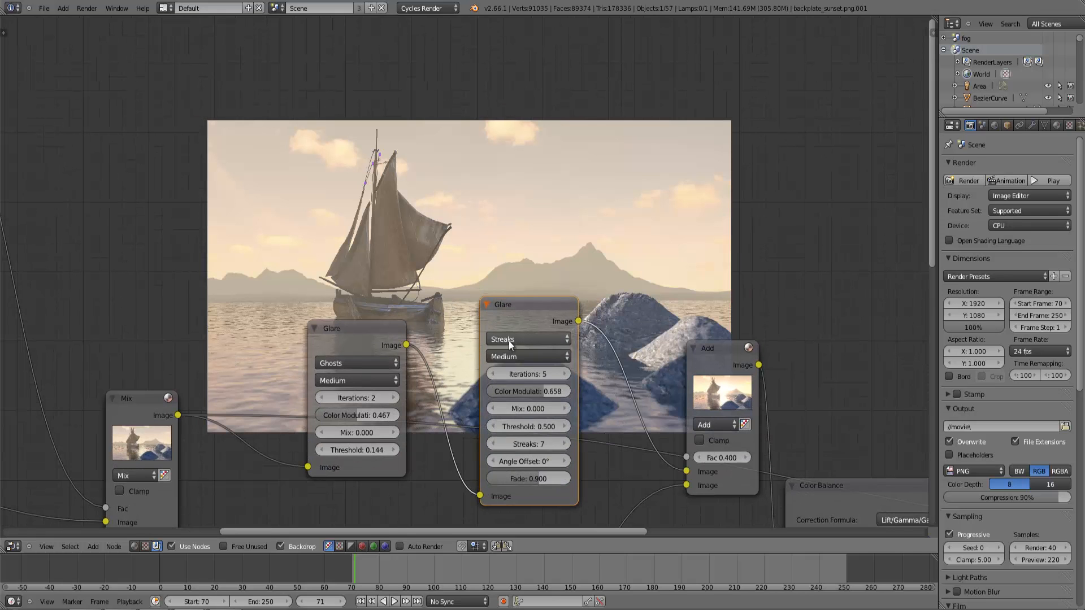
scroll(605, 345, down, 4)
middle_drag(515, 386, 632, 352)
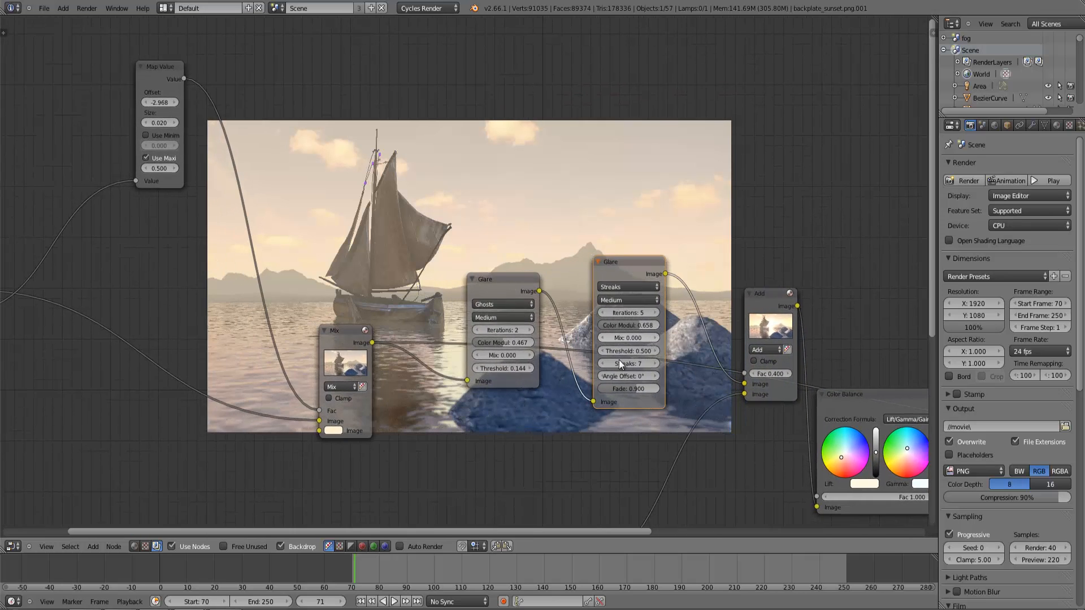
scroll(599, 339, up, 4)
ctrl+shift+click(504, 279)
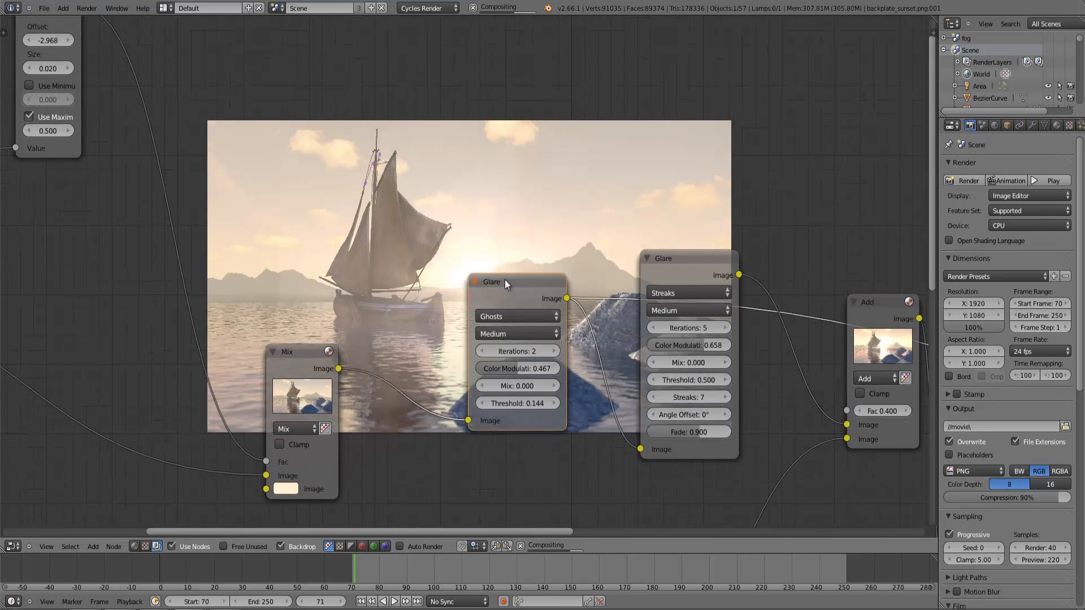
middle_drag(477, 203, 507, 260)
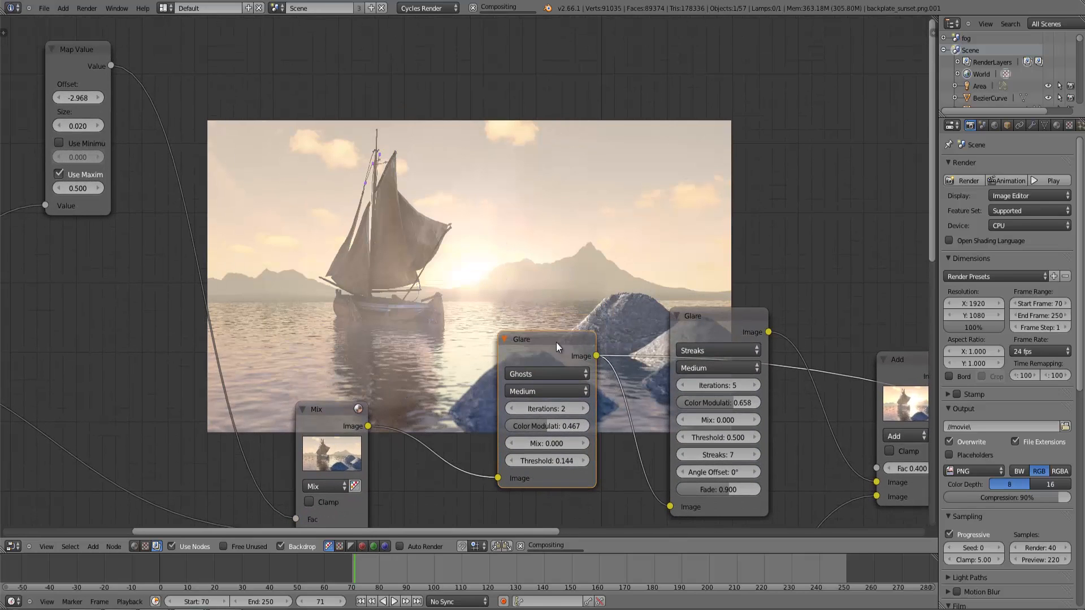
drag(551, 344, 547, 348)
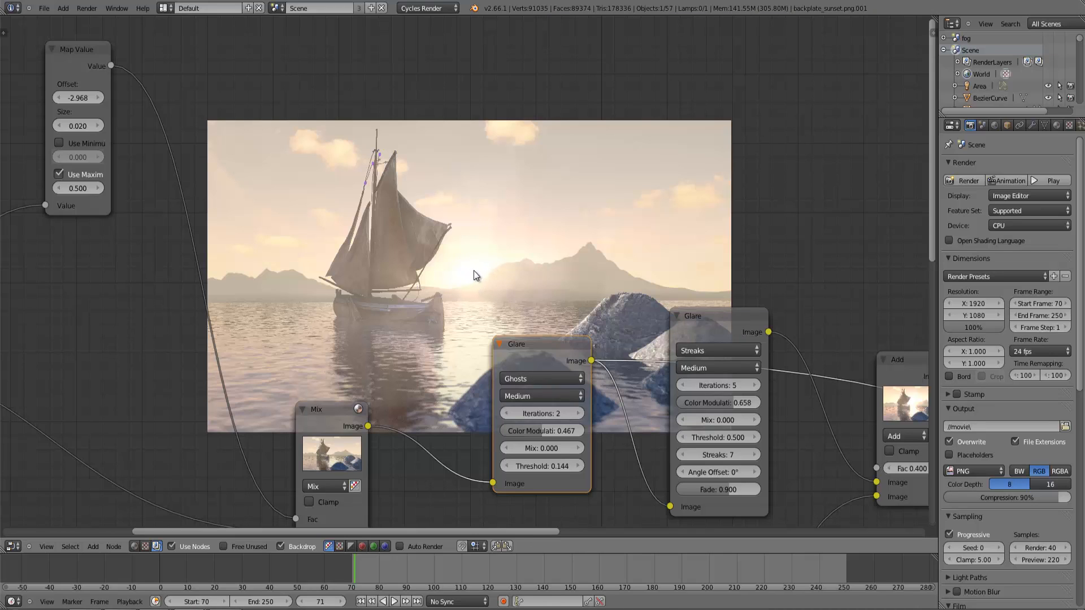
Set the Ghosts Glare node's Threshold to 0.160.
middle_drag(428, 326, 272, 330)
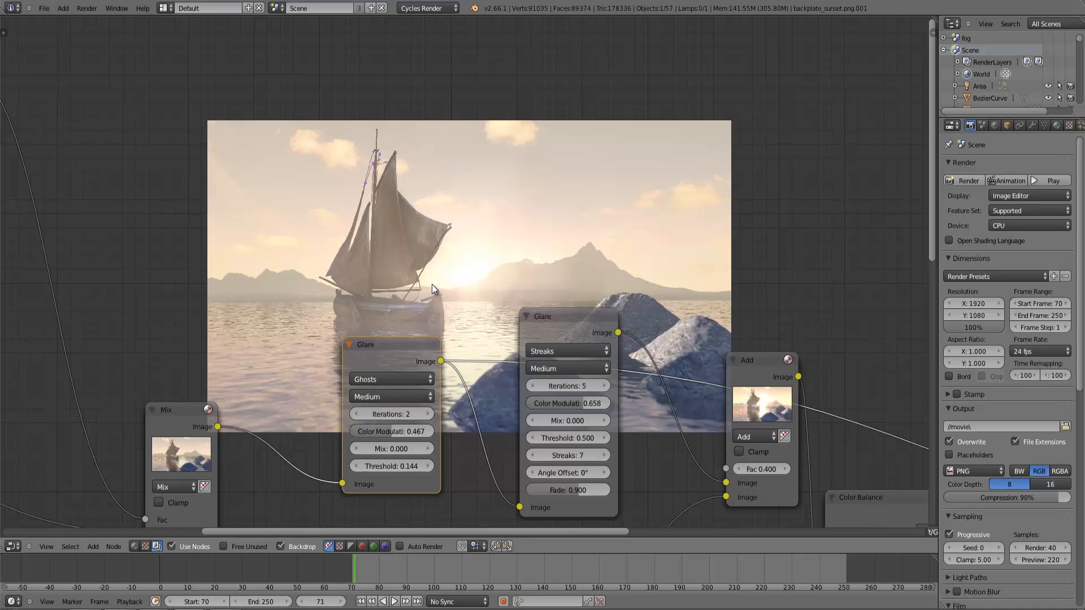
middle_drag(479, 252, 537, 202)
scroll(482, 209, down, 4)
scroll(503, 324, up, 7)
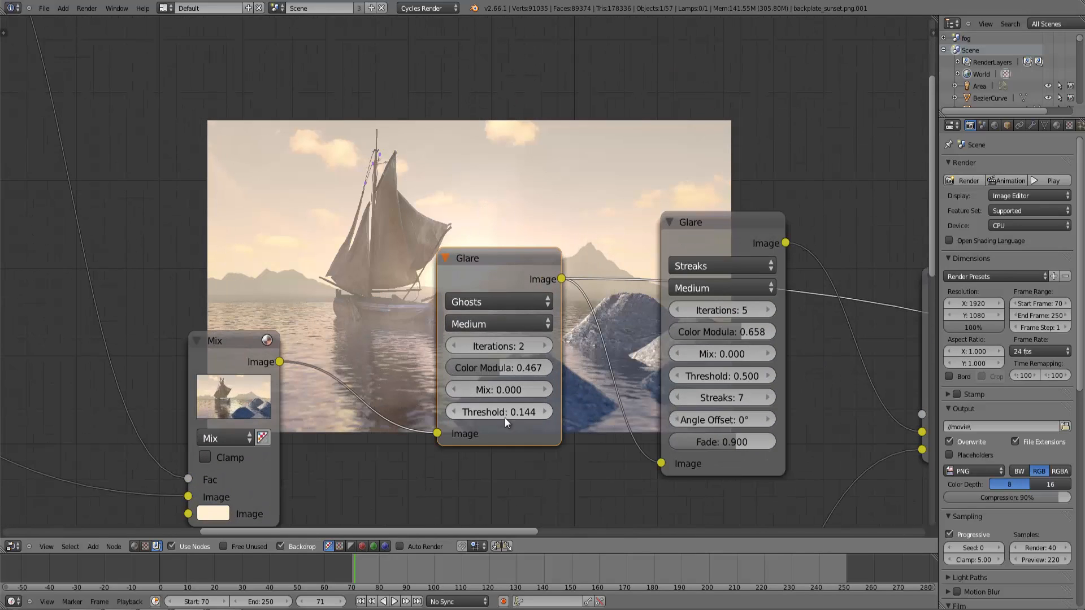
mouse_move(515, 418)
mouse_down()
mouse_move(504, 417)
mouse_move(526, 418)
mouse_up()
middle_drag(487, 420, 572, 459)
mouse_move(589, 446)
mouse_down()
mouse_move(554, 452)
mouse_move(584, 454)
mouse_up()
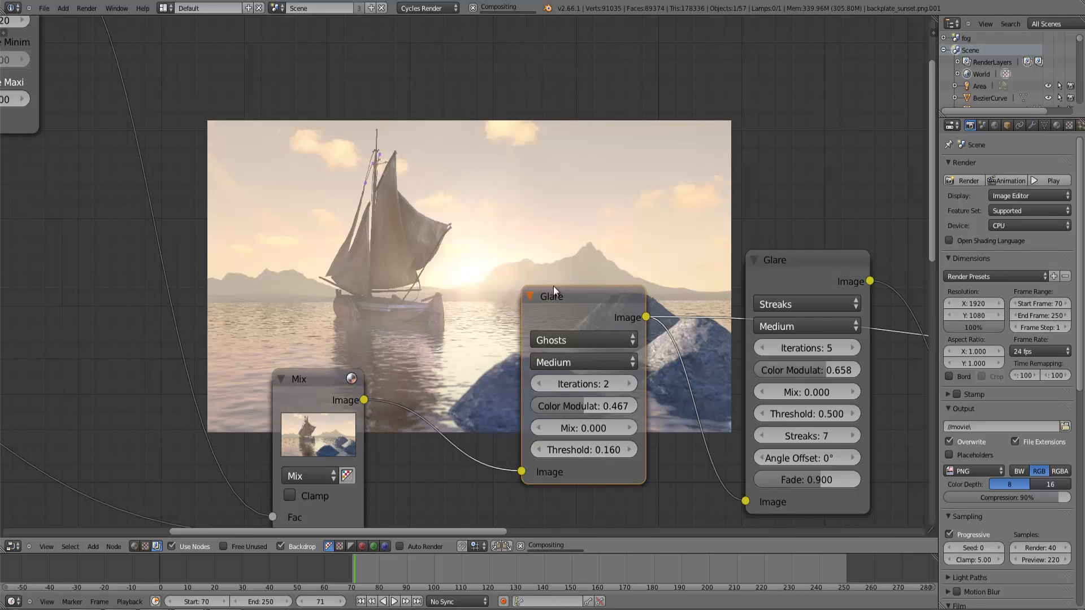
Preview the Streaks Glare node's output in the backdrop.
scroll(565, 287, down, 2)
middle_drag(575, 249, 443, 243)
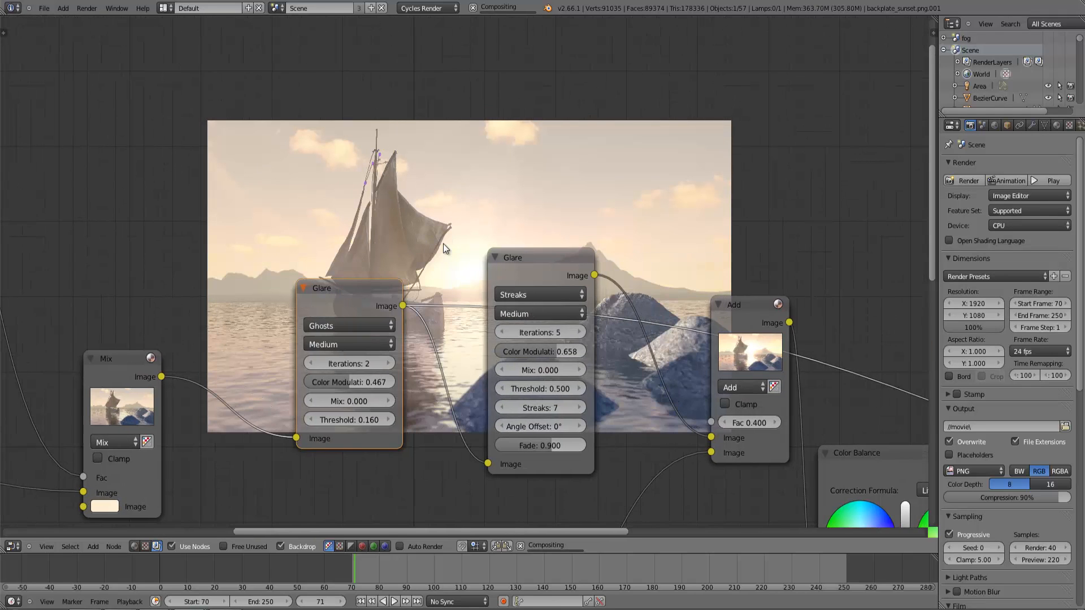
ctrl+shift+click(534, 257)
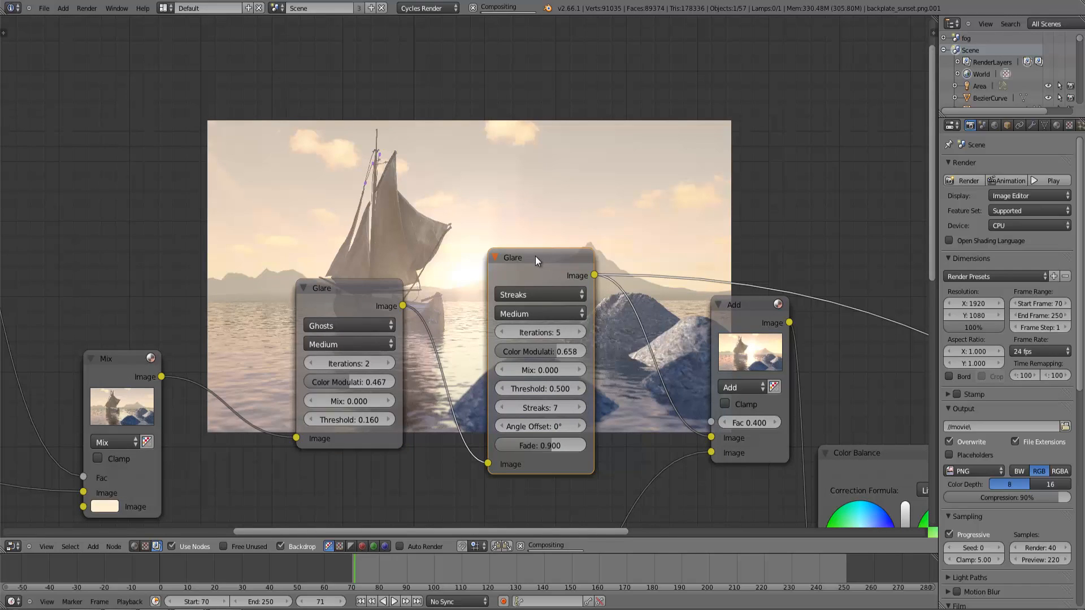
mouse_move(506, 220)
middle_down()
mouse_move(509, 317)
mouse_move(458, 248)
mouse_move(419, 226)
mouse_move(440, 247)
middle_up()
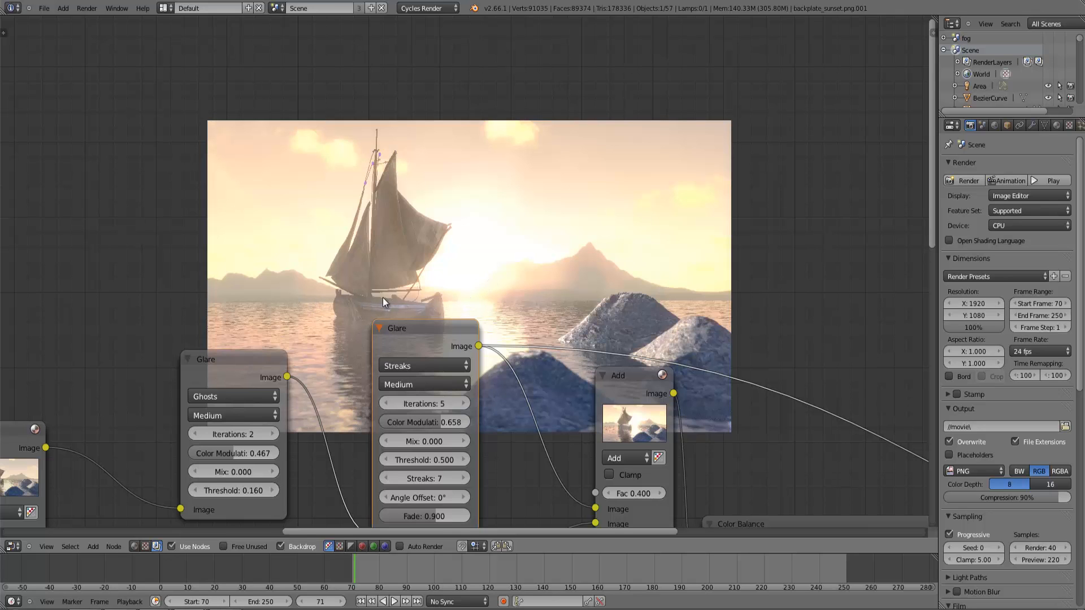
Move the Add node closer to the Streaks Glare node.
middle_drag(547, 288, 529, 153)
scroll(537, 163, down, 5)
scroll(646, 250, down, 3)
middle_drag(640, 249, 621, 182)
scroll(394, 352, down, 3)
middle_drag(397, 380, 441, 330)
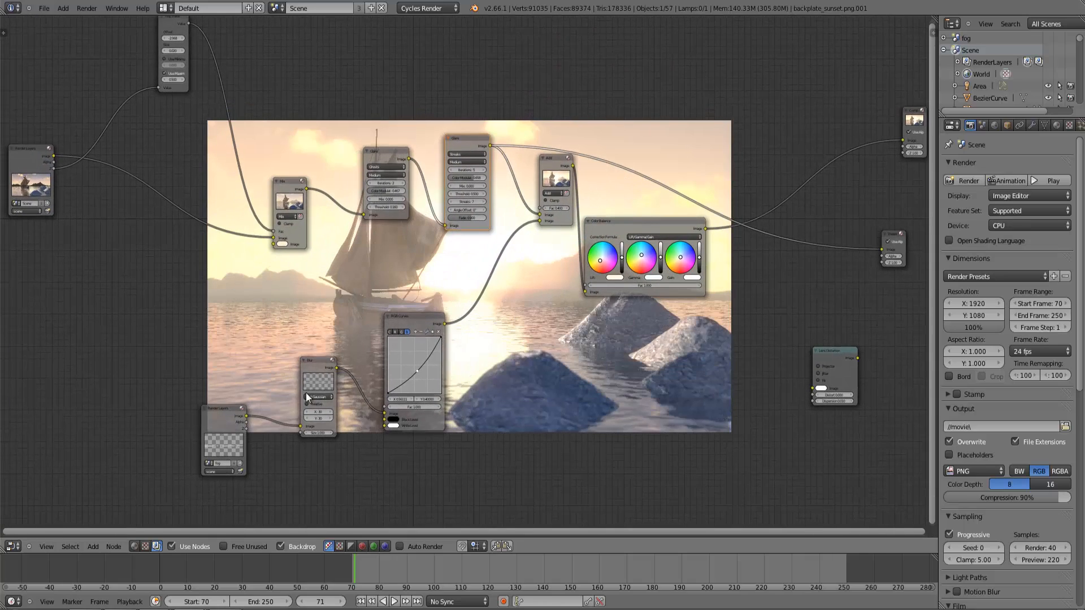
middle_drag(532, 278, 463, 368)
scroll(479, 248, up, 1)
click(476, 245)
drag(473, 247, 457, 247)
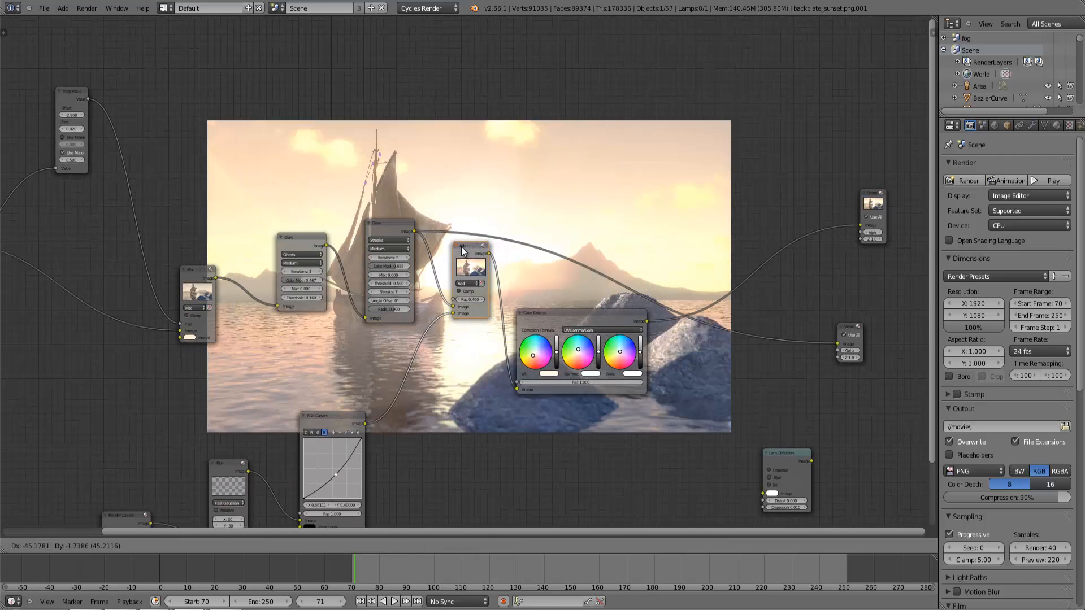
Examine the node chain from the Render Layers and Map Value nodes through Mix, Glare and Add to Color Balance.
scroll(541, 331, up, 4)
middle_drag(603, 294, 213, 298)
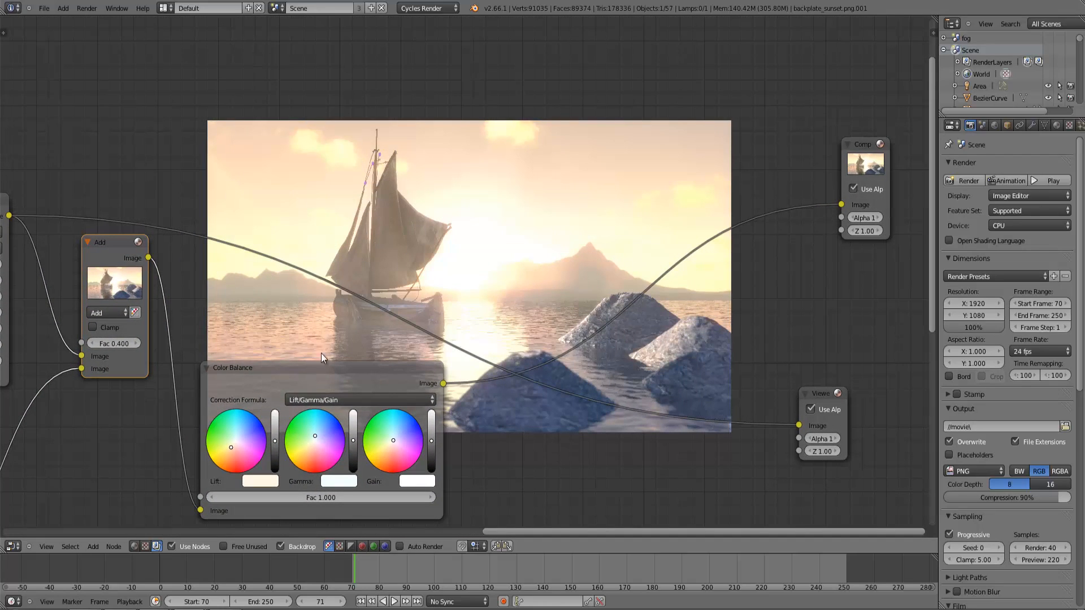
scroll(169, 270, down, 2)
scroll(228, 321, down, 1)
middle_drag(170, 373, 327, 429)
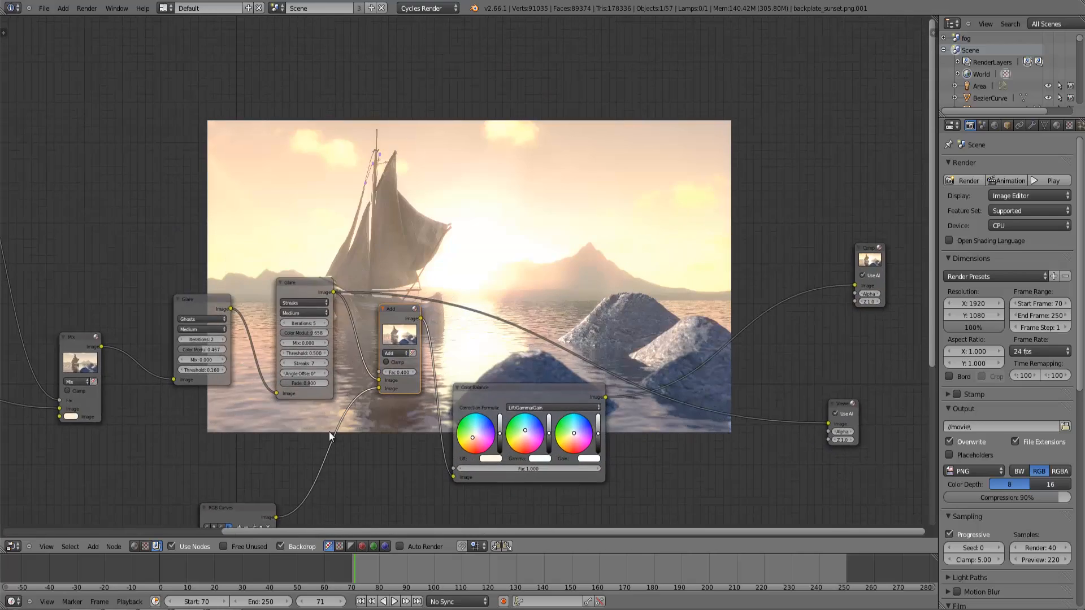
scroll(333, 428, down, 4)
middle_drag(351, 381, 520, 412)
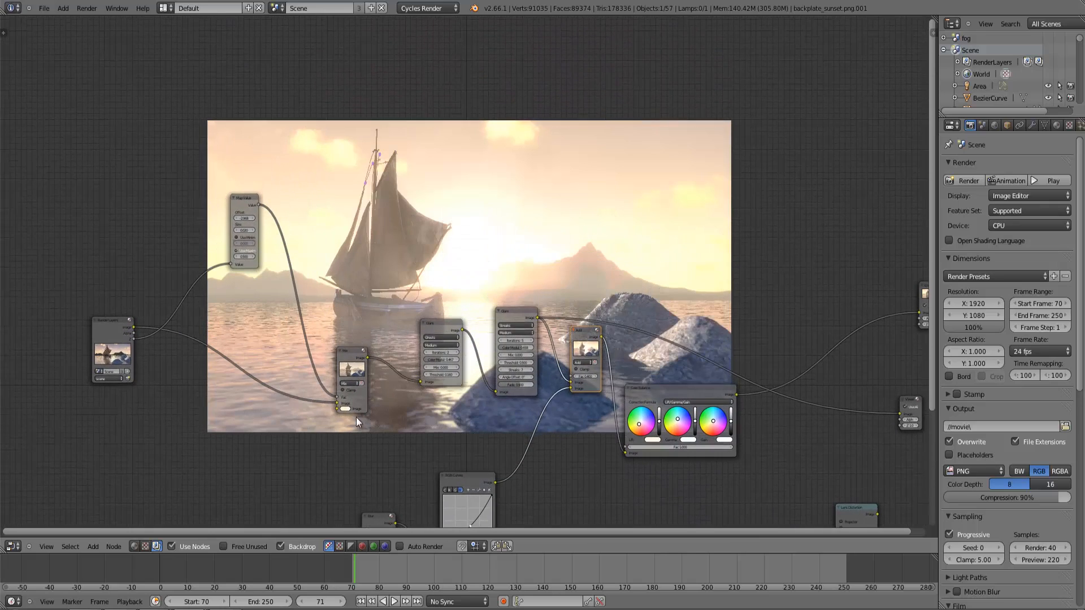
middle_drag(529, 331, 467, 323)
scroll(466, 324, up, 5)
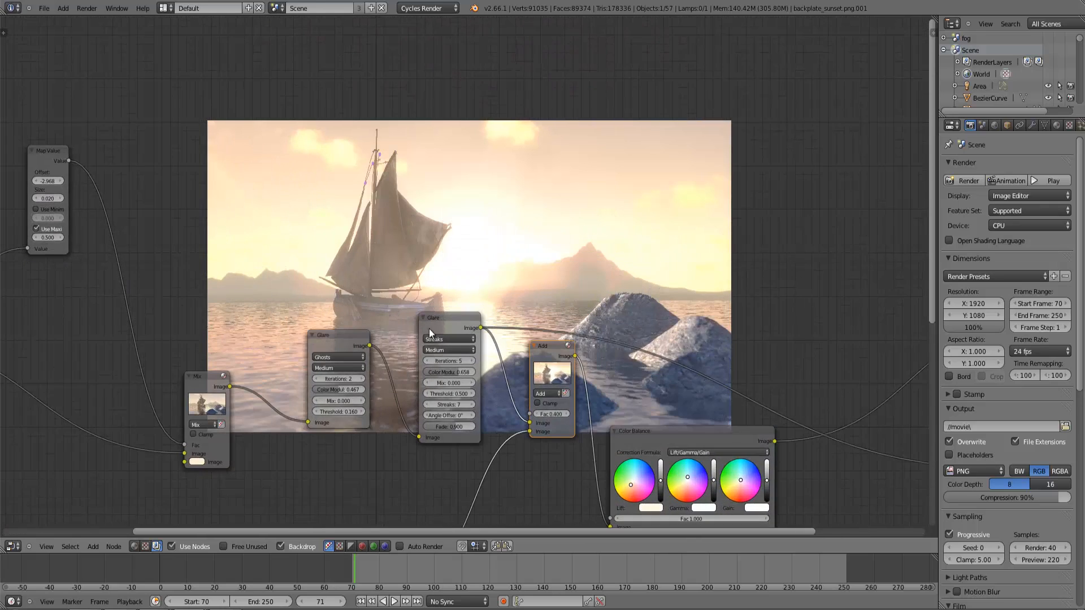
Select the Color Balance node and move it slightly up, away from the Add node.
middle_drag(672, 415, 357, 297)
click(466, 369)
scroll(460, 347, up, 2)
scroll(361, 302, up, 2)
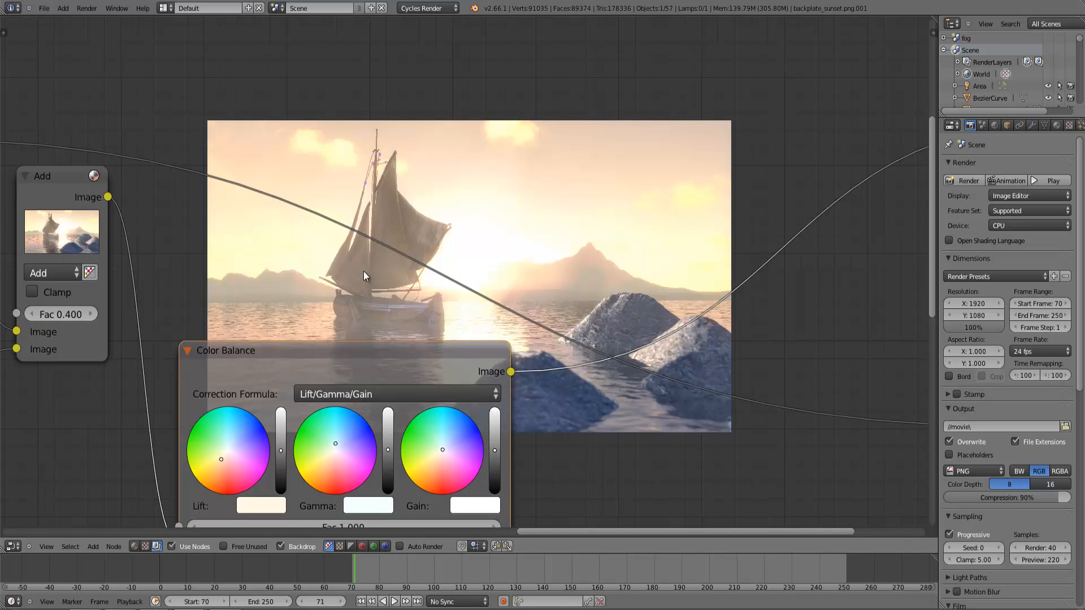
scroll(359, 276, down, 1)
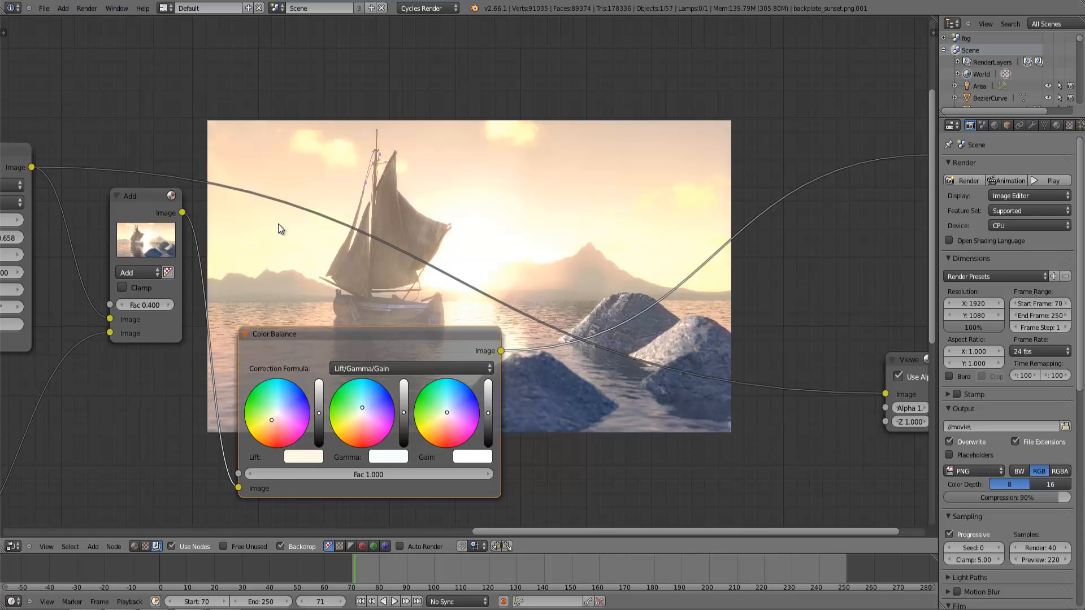
middle_drag(451, 228, 391, 176)
scroll(266, 240, down, 2)
scroll(466, 324, up, 3)
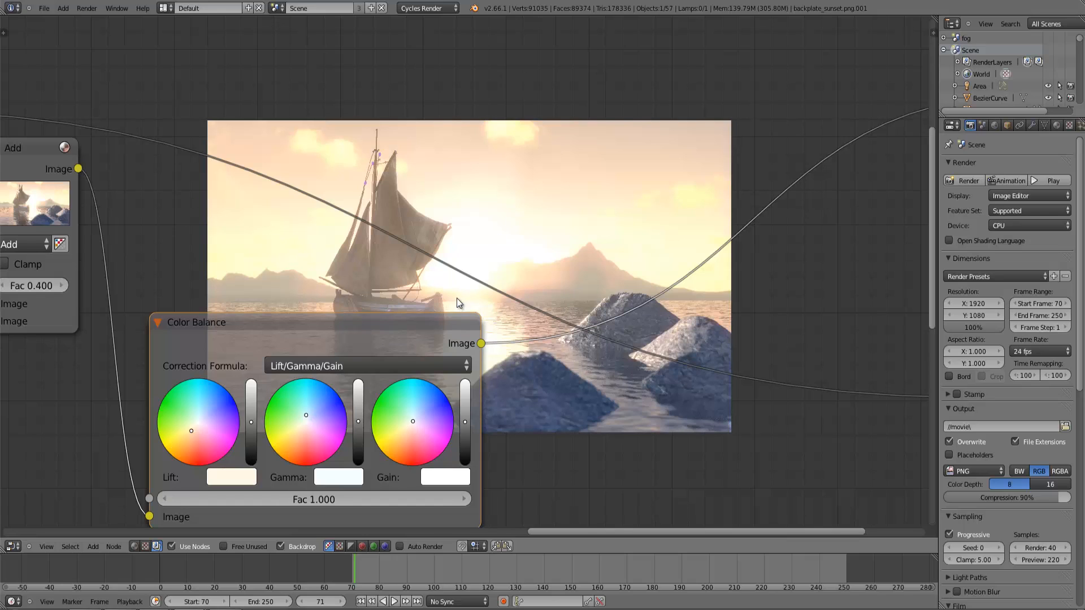
drag(337, 327, 352, 314)
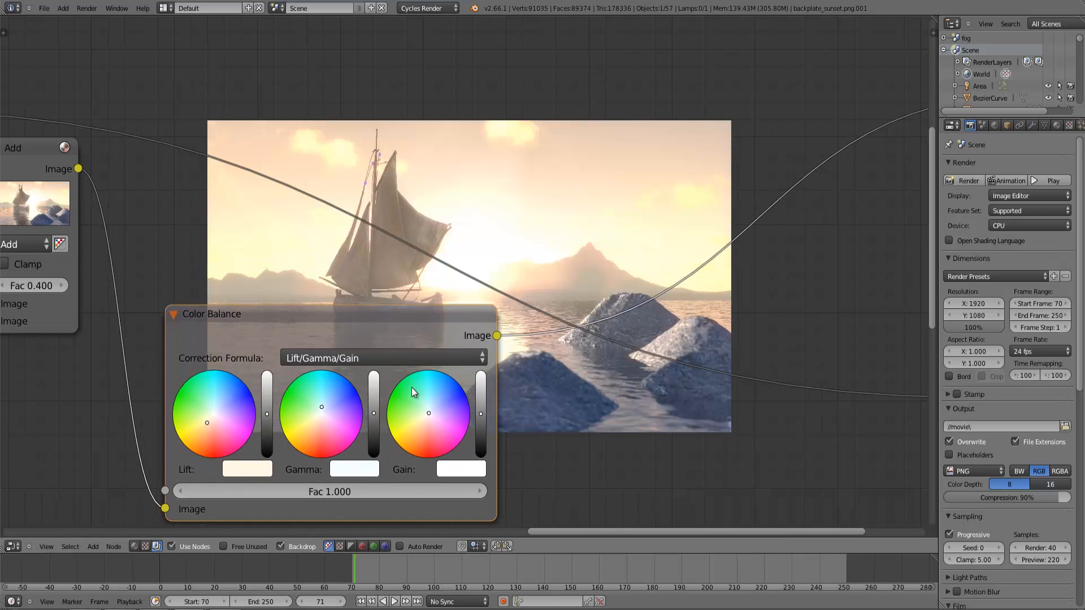
Tint the Color Balance node's Lift, Gamma and Gain light cyan and preview its output in the backdrop.
click(432, 393)
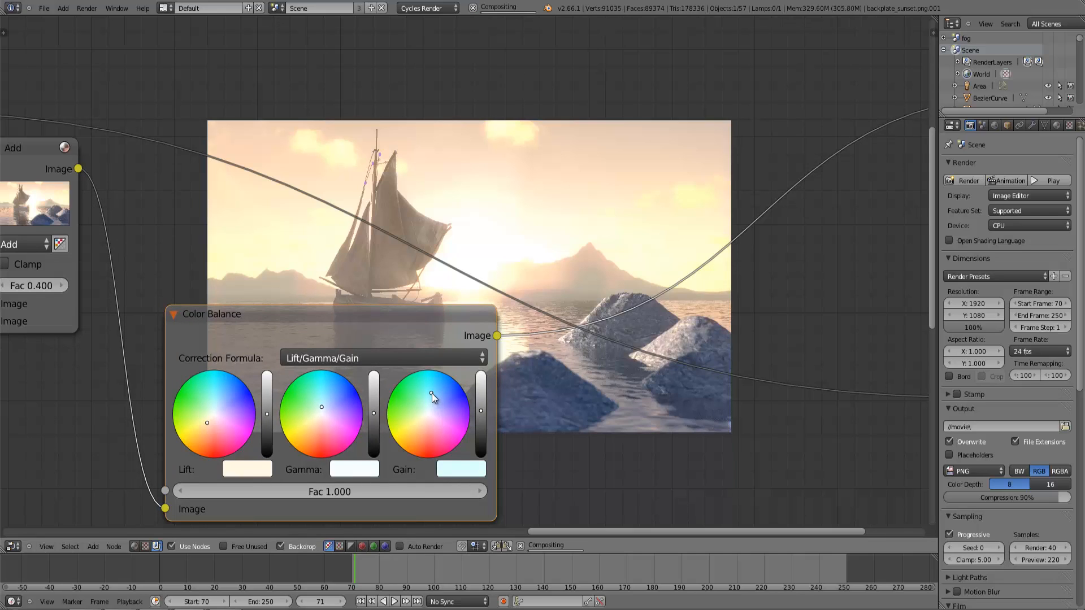
click(326, 387)
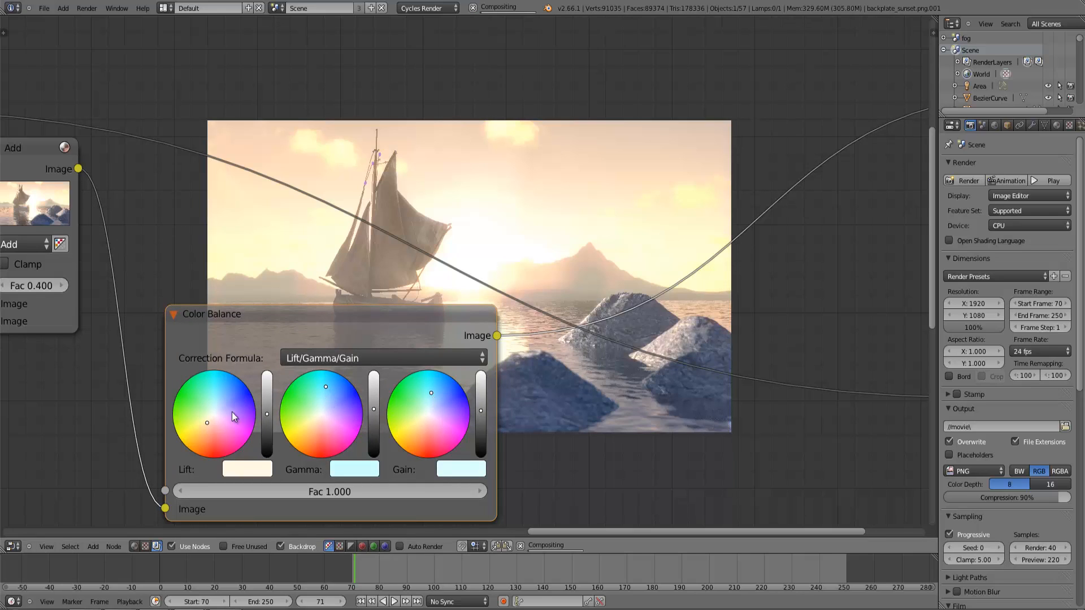
middle_drag(472, 261, 445, 331)
ctrl+shift+click(358, 379)
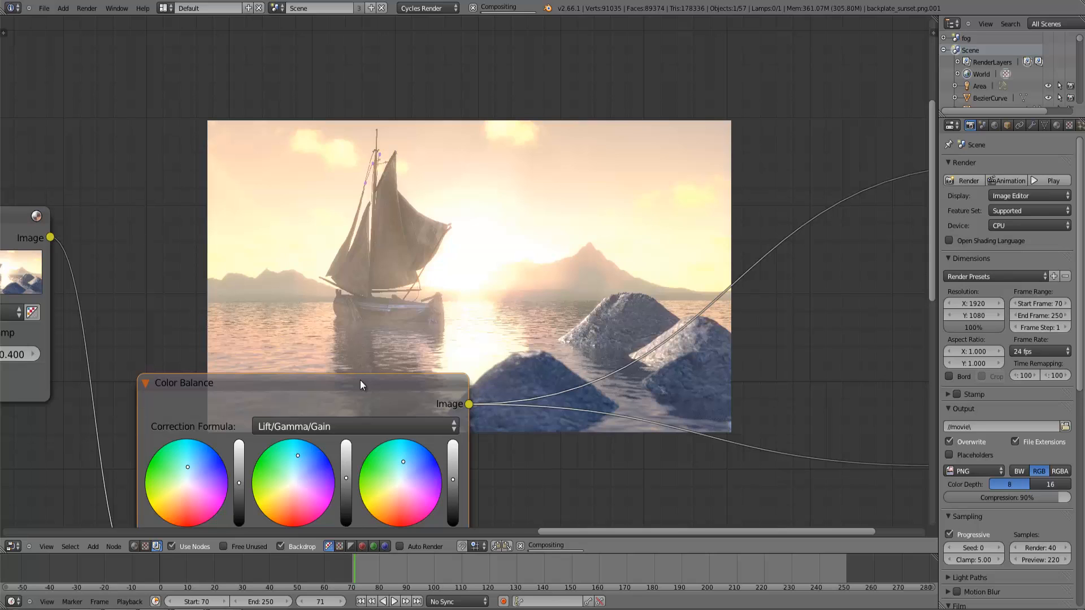
middle_drag(403, 266, 449, 347)
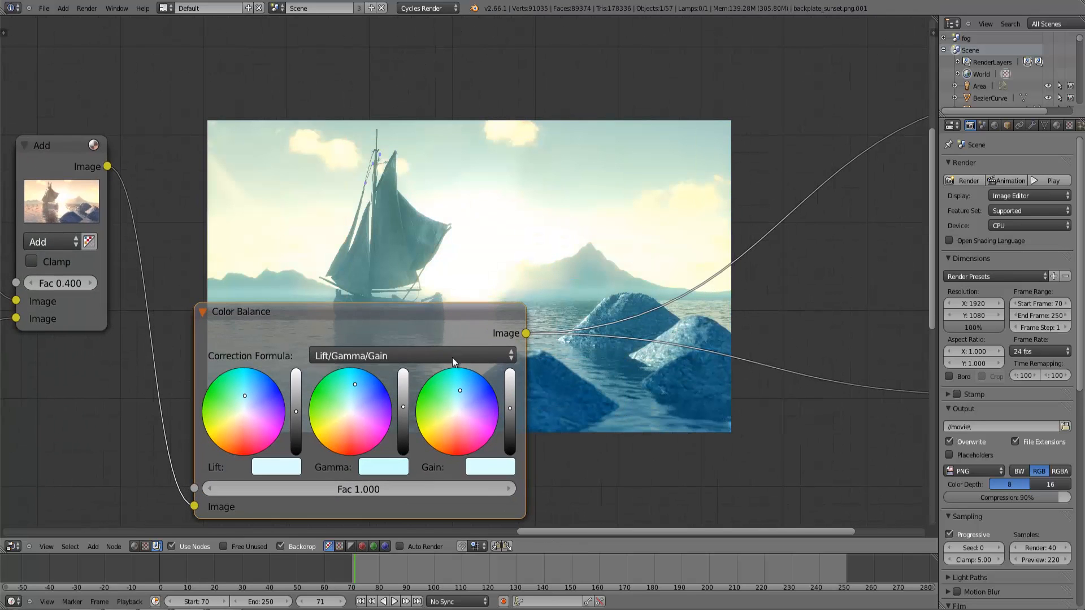
Weaken the cyan tint of the Color Balance node's Gain, Gamma and Lift to nearly white.
drag(466, 402, 463, 399)
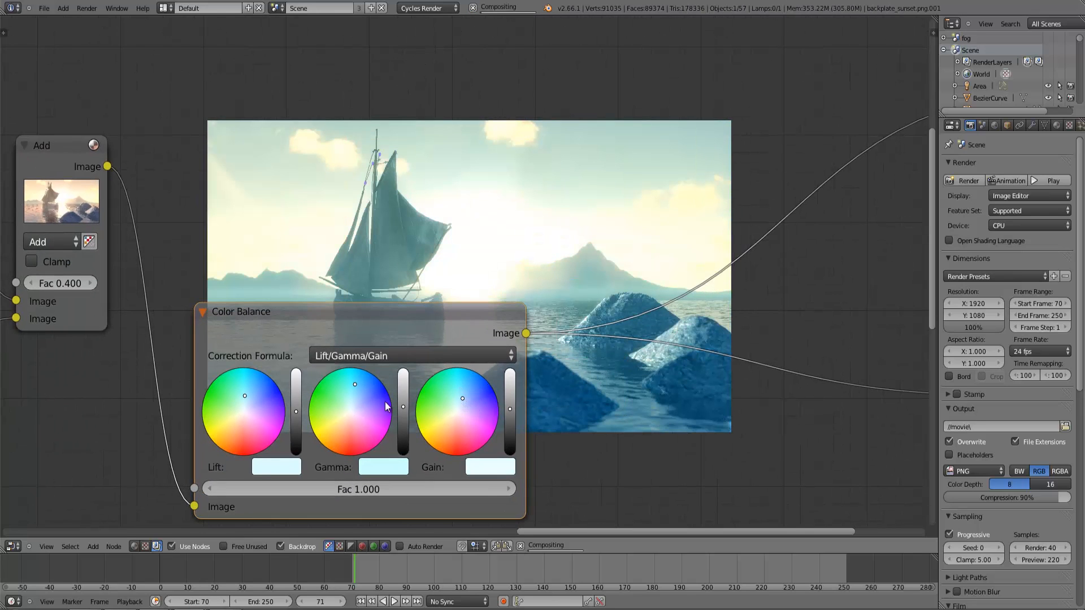
drag(354, 399, 355, 405)
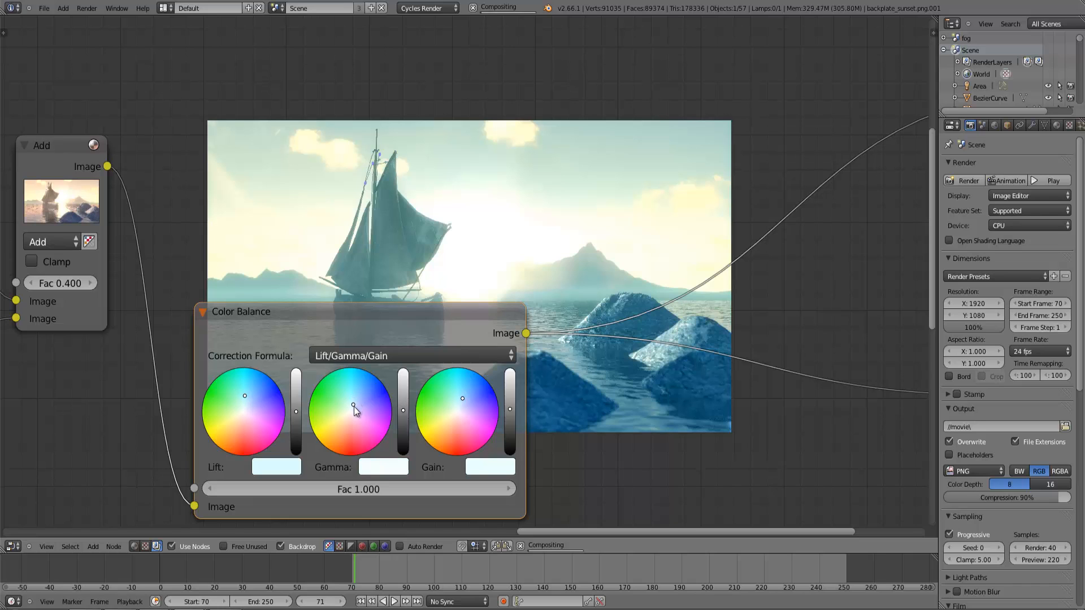
middle_drag(343, 257, 338, 307)
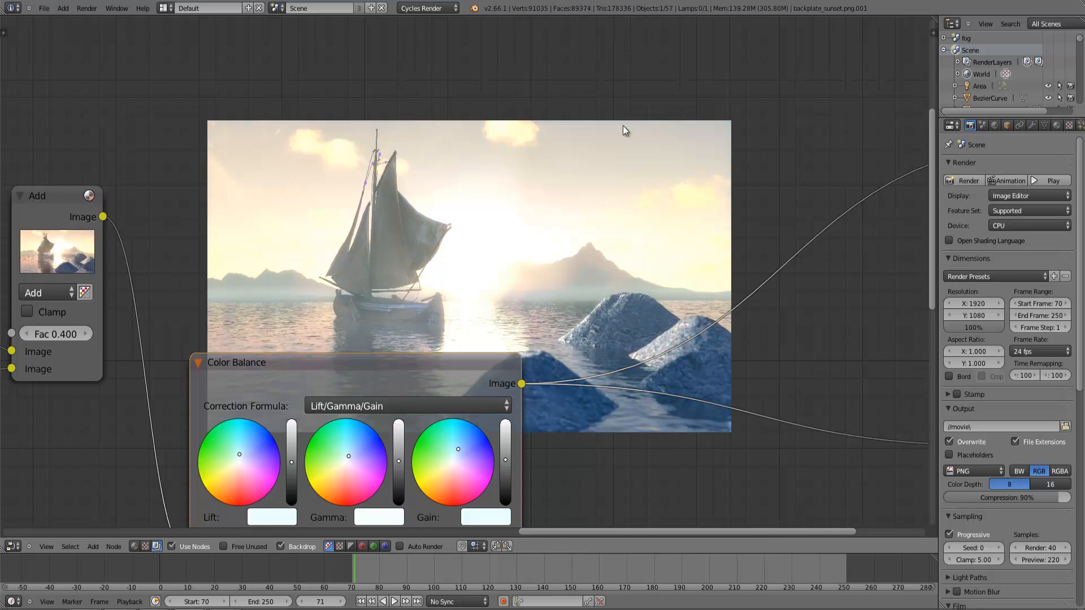
middle_drag(352, 244, 385, 233)
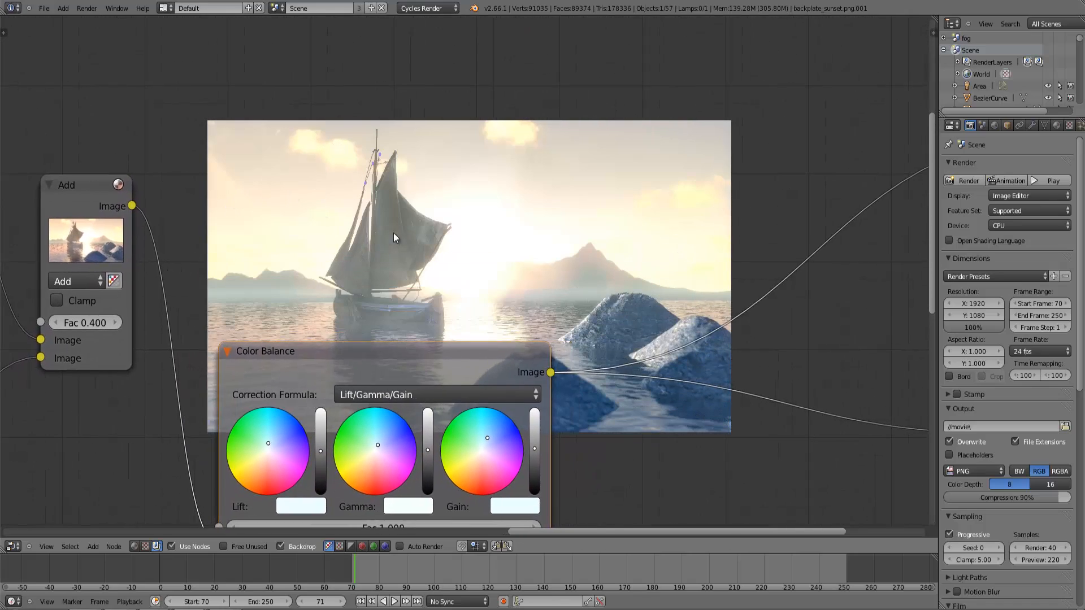
Set the Color Balance node's Lift color to neutral white.
scroll(406, 219, down, 2)
middle_drag(364, 333, 301, 337)
scroll(479, 388, down, 2)
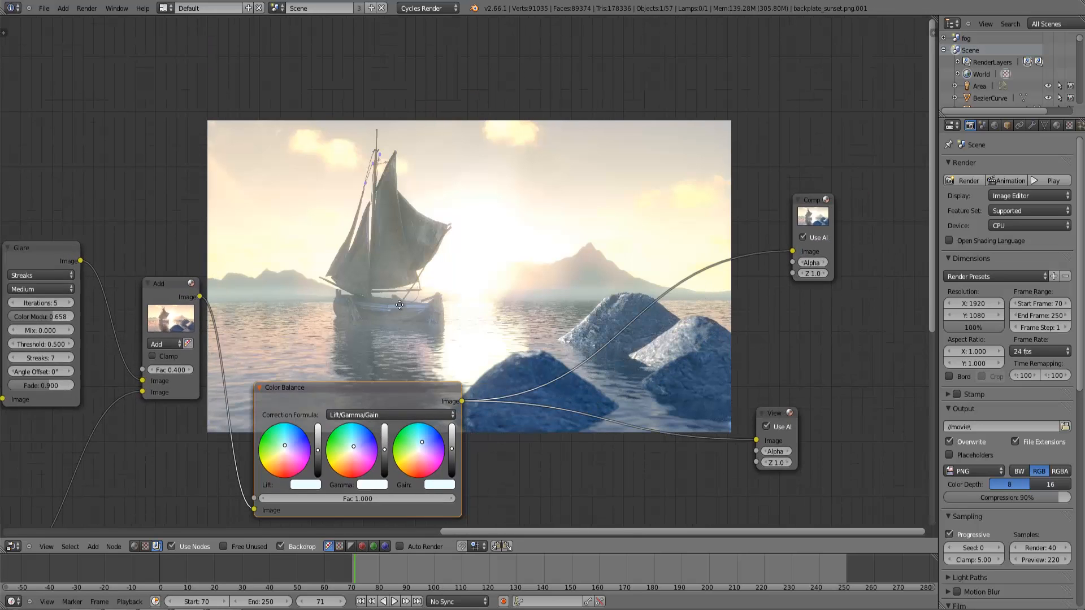
scroll(315, 395, up, 3)
click(300, 391)
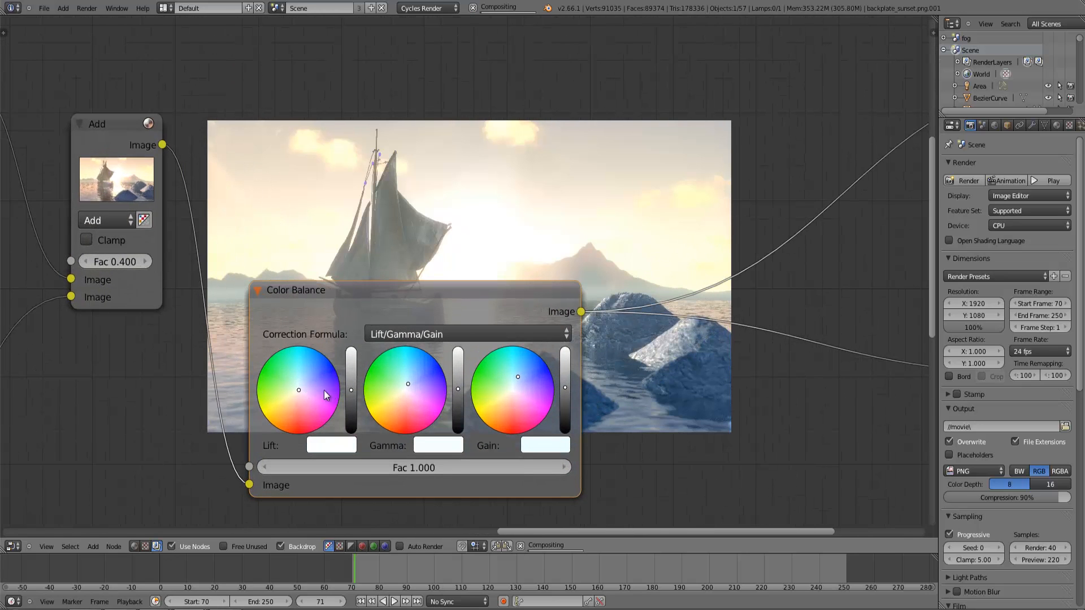
middle_drag(482, 189, 491, 235)
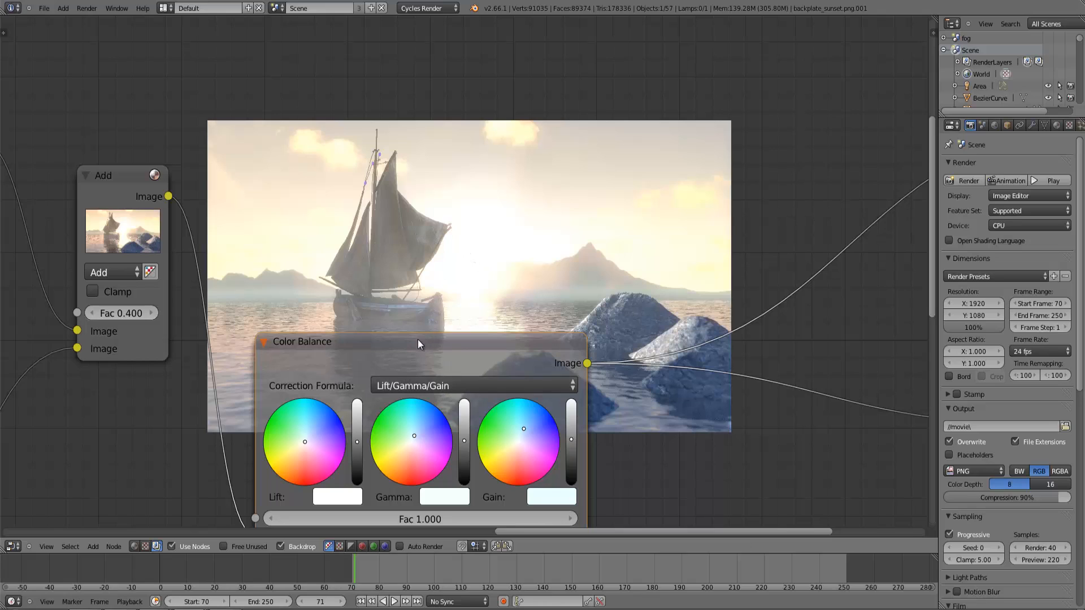
Tint the Color Balance node's Lift and Gamma slightly warm, set its Gain to nearly neutral white, and preview the result.
drag(409, 441, 405, 449)
click(518, 447)
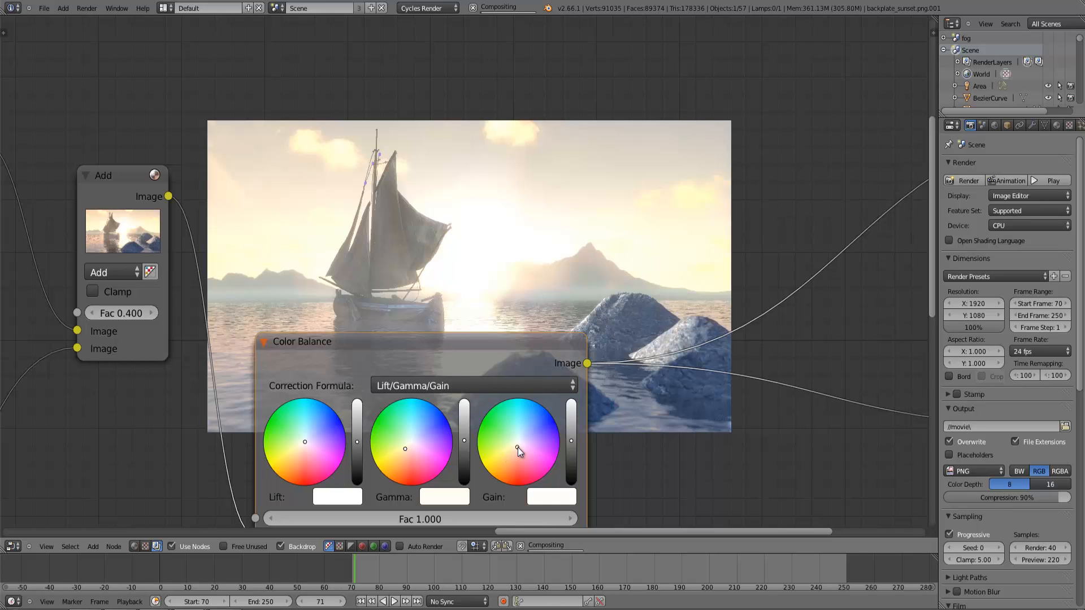
click(300, 449)
middle_drag(439, 205, 416, 273)
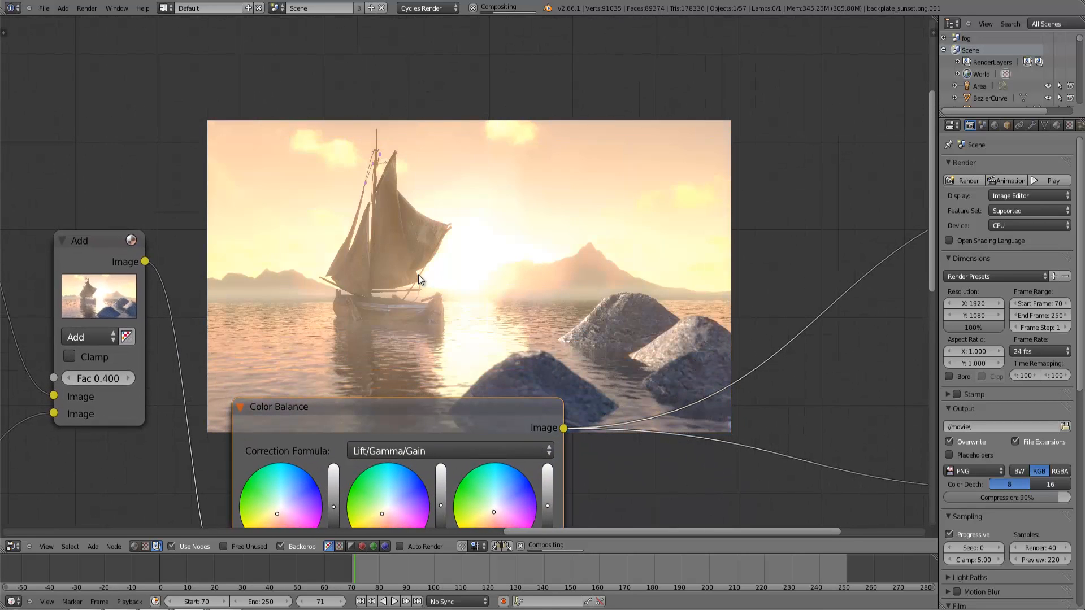
middle_drag(504, 318, 496, 273)
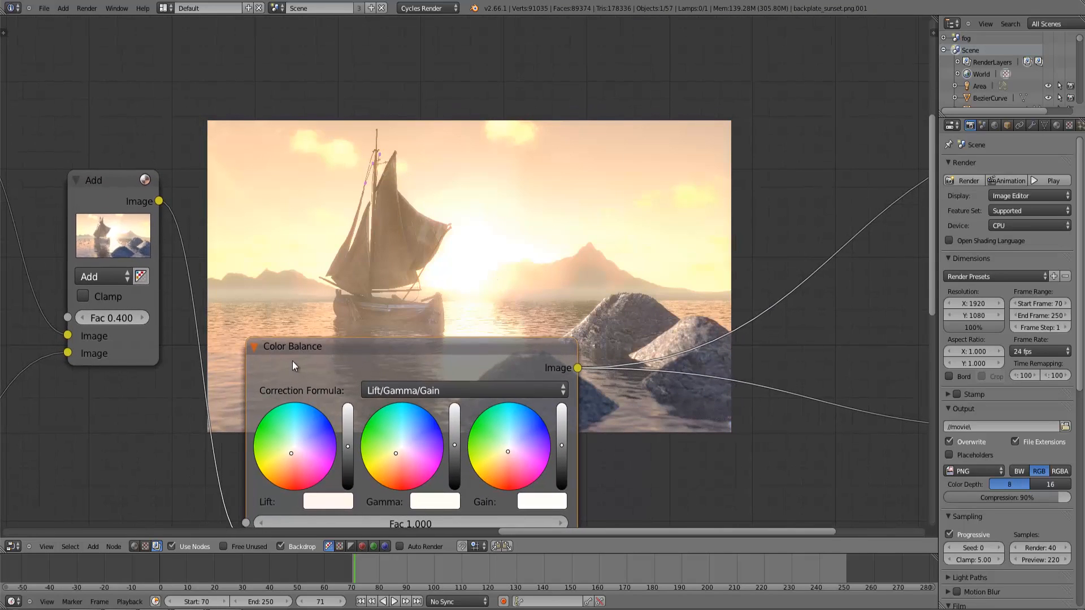
click(509, 450)
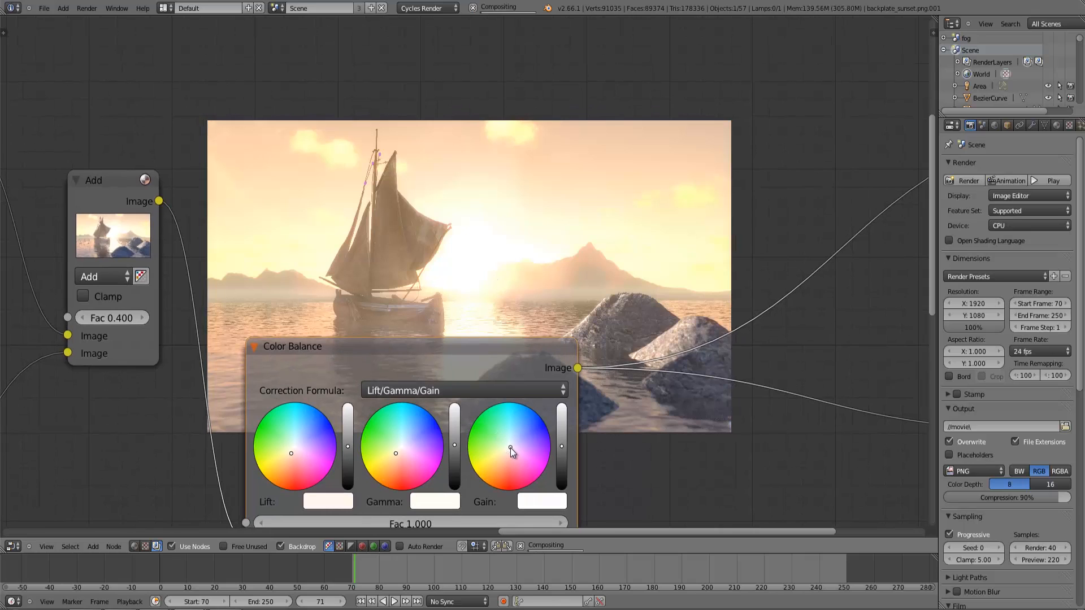
middle_drag(441, 281, 439, 351)
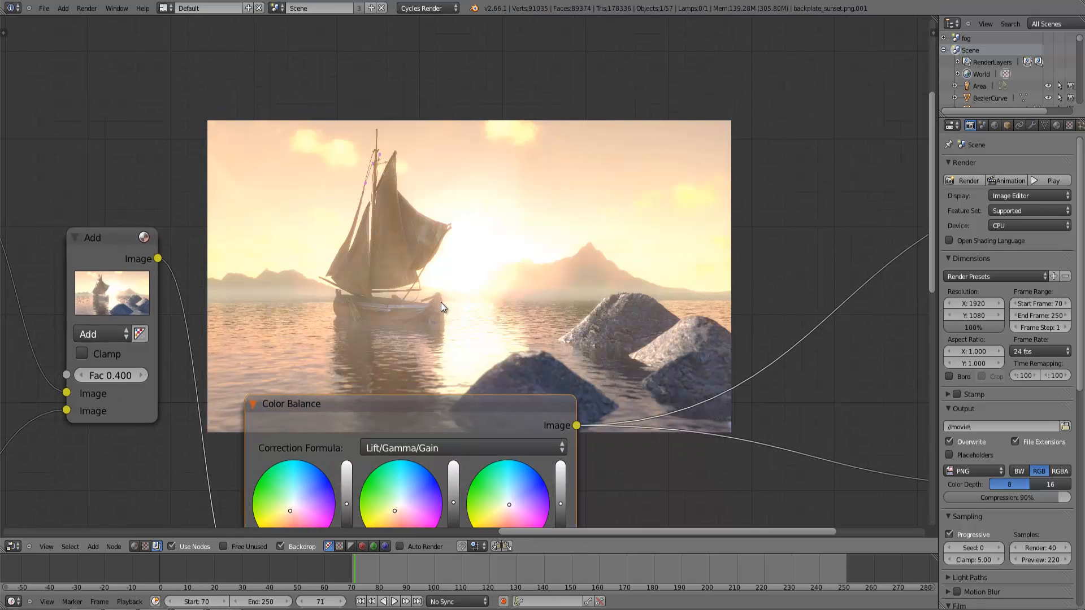
Bypass the Add node by linking the Streaks Glare output directly to the Color Balance node's Image input.
middle_drag(473, 338, 351, 195)
scroll(511, 198, down, 4)
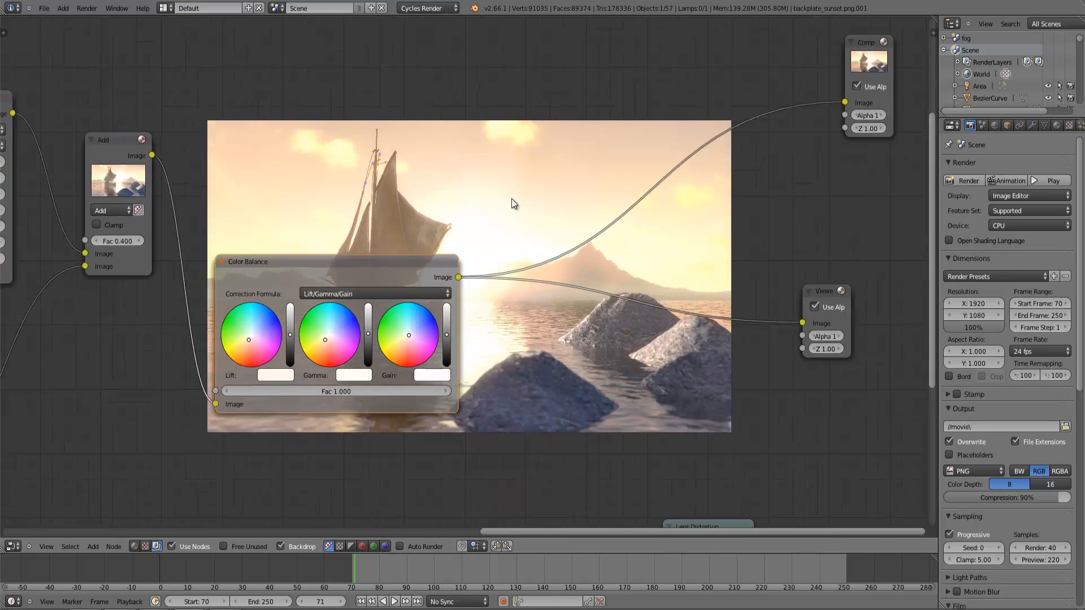
scroll(517, 198, down, 1)
middle_drag(540, 173, 635, 352)
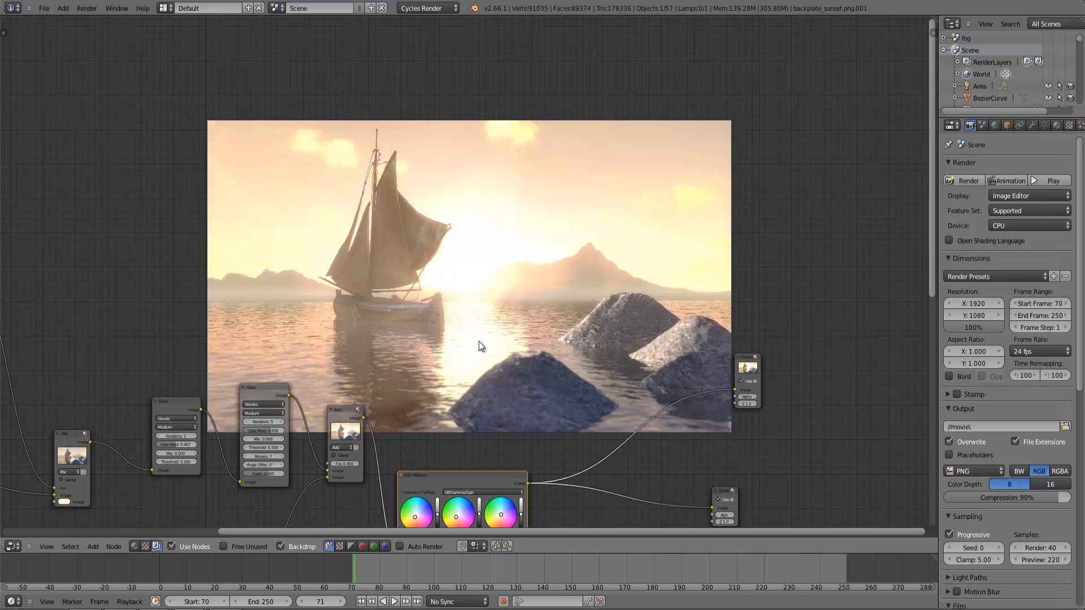
middle_drag(375, 377, 465, 223)
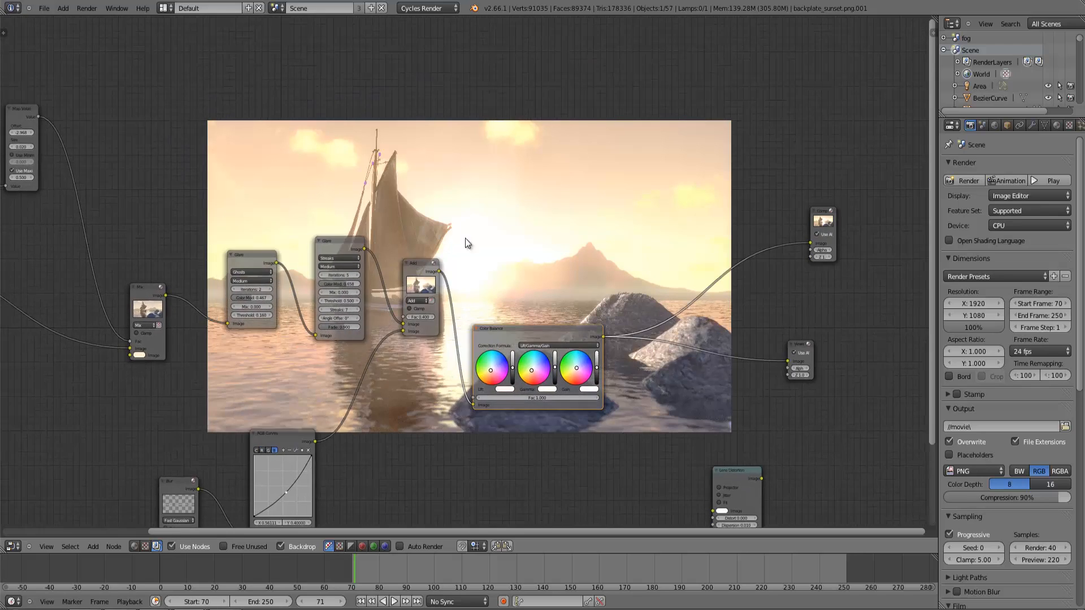
scroll(426, 335, up, 3)
drag(391, 305, 488, 415)
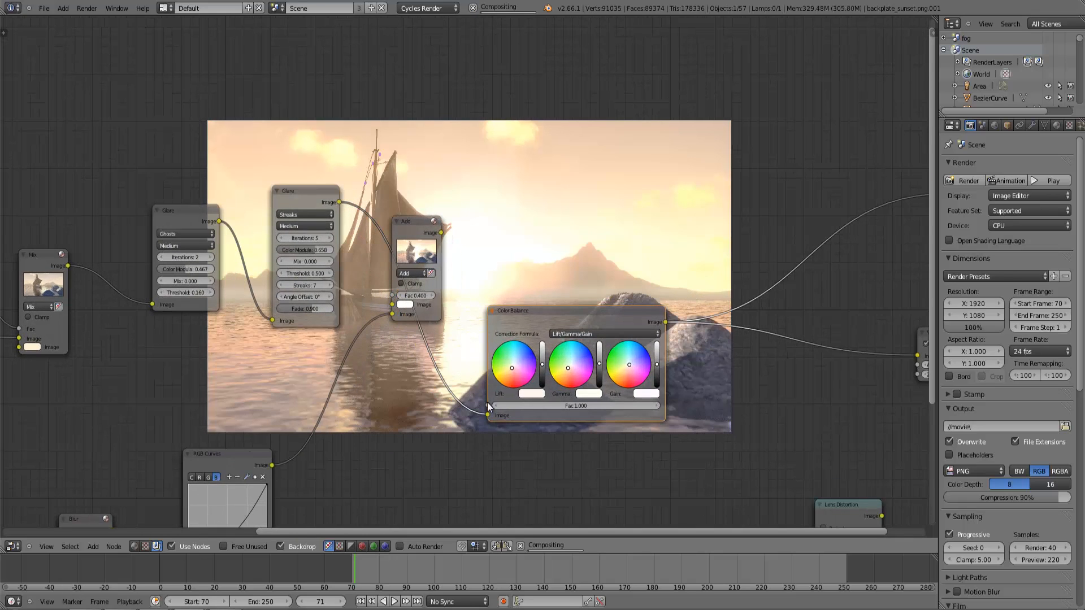
middle_drag(472, 289, 438, 385)
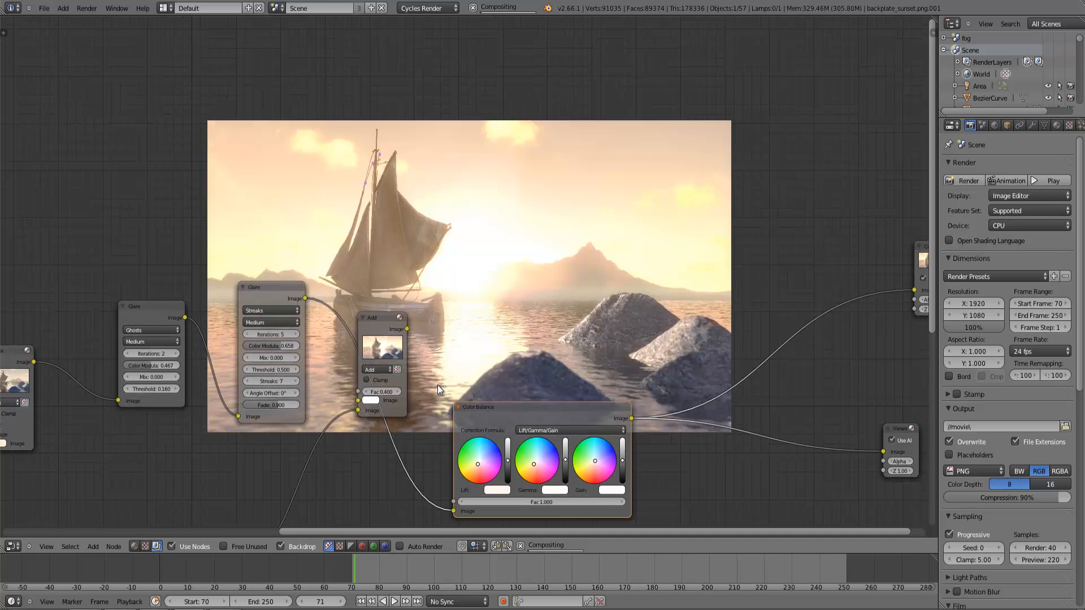
middle_drag(439, 330, 459, 360)
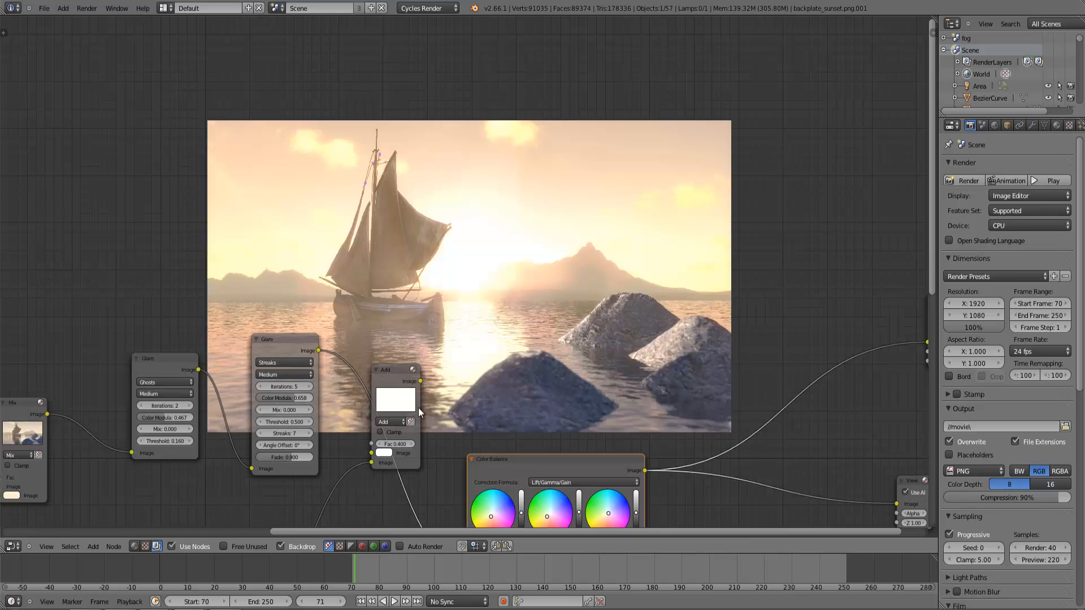
middle_drag(452, 396, 502, 428)
Relink the Streaks Glare output to the Add node's first Image input and the Add output to the Color Balance node.
drag(511, 469, 416, 360)
drag(463, 286, 513, 467)
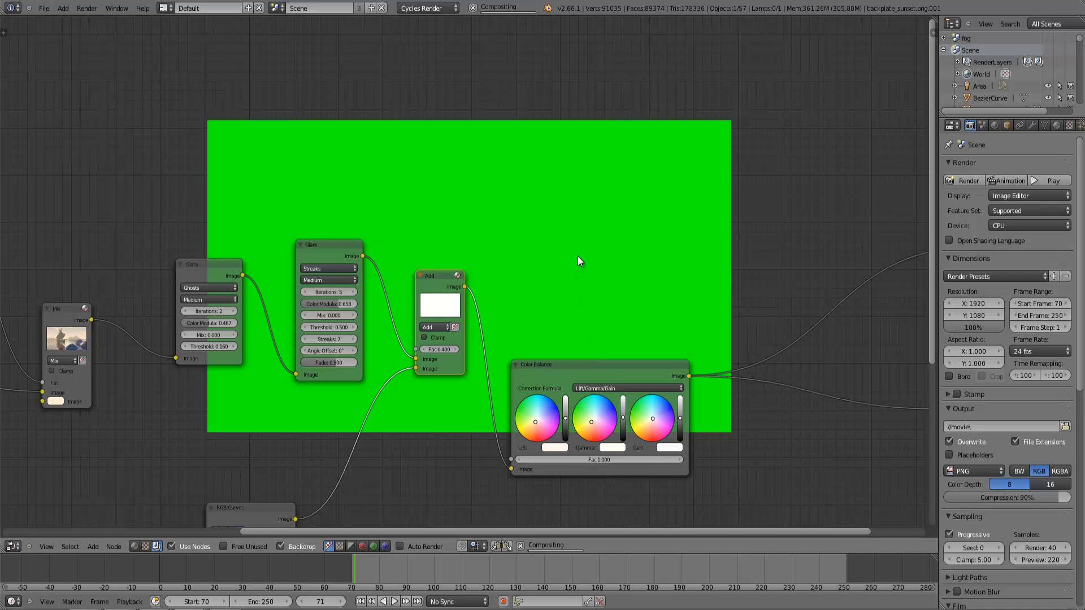
middle_drag(568, 250, 615, 236)
Switch the node editor to the 3D View and change the active scene to fog.
click(13, 546)
click(34, 536)
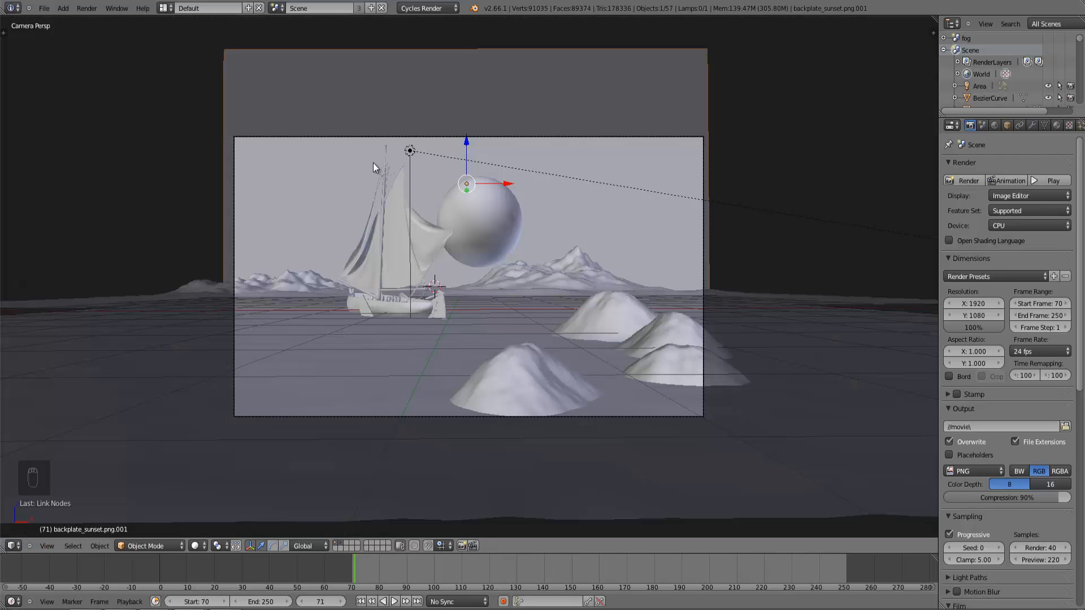
click(371, 8)
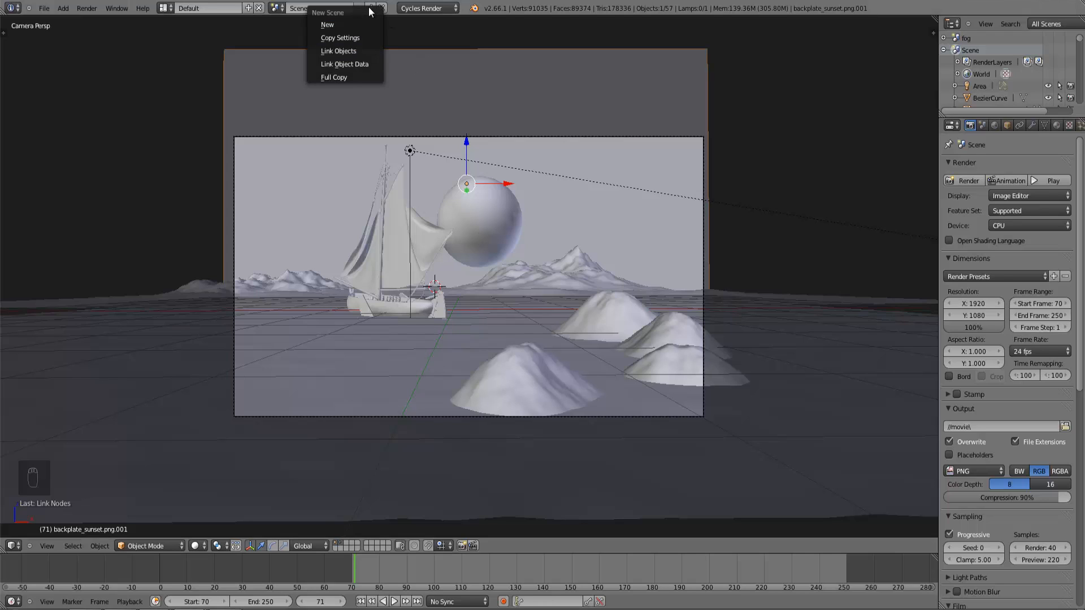
click(275, 8)
click(282, 26)
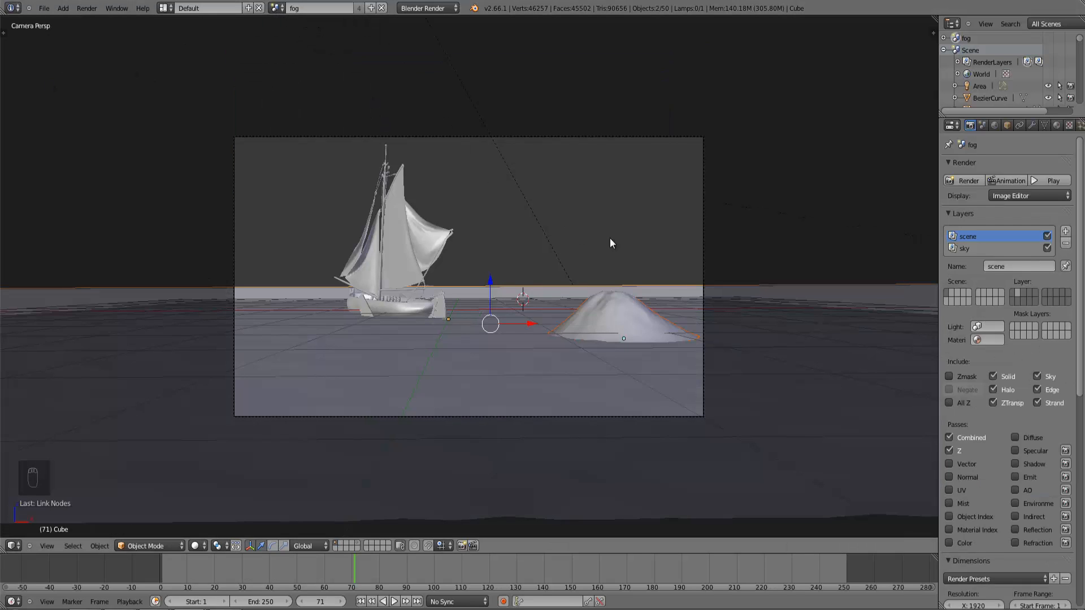
Select the long fog box at the horizon, try moving it upward, cancel the move, and show its volume material settings.
scroll(426, 254, up, 3)
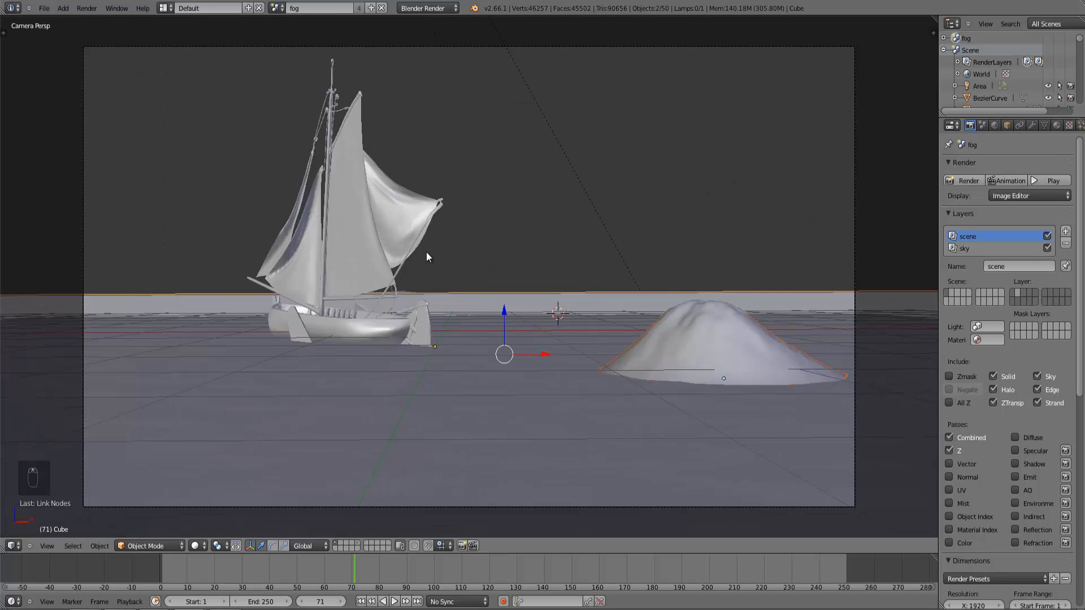
scroll(457, 231, down, 3)
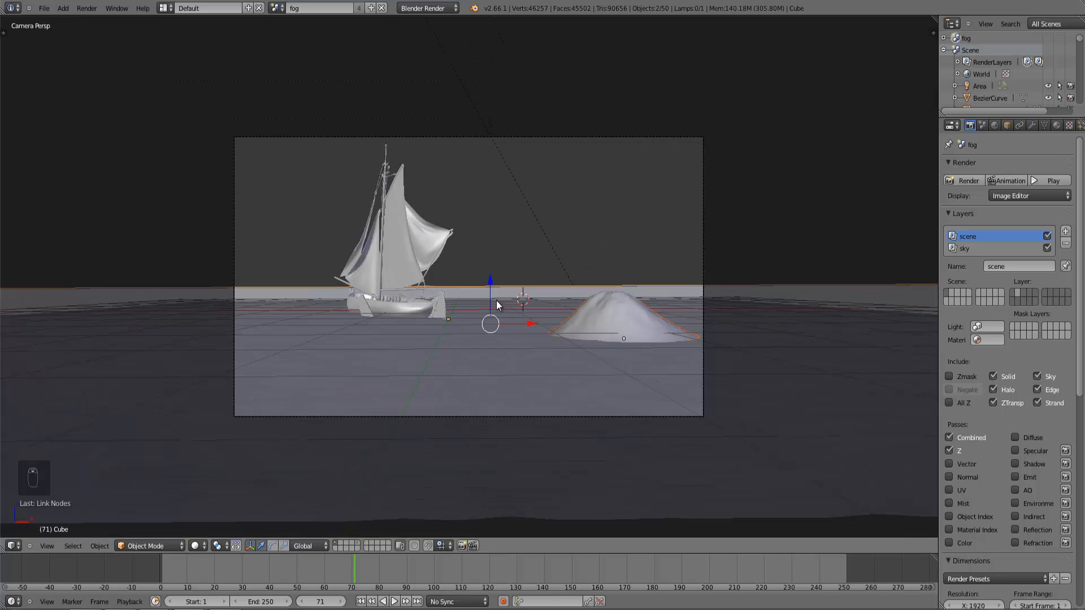
right_click(501, 298)
right_click(493, 332)
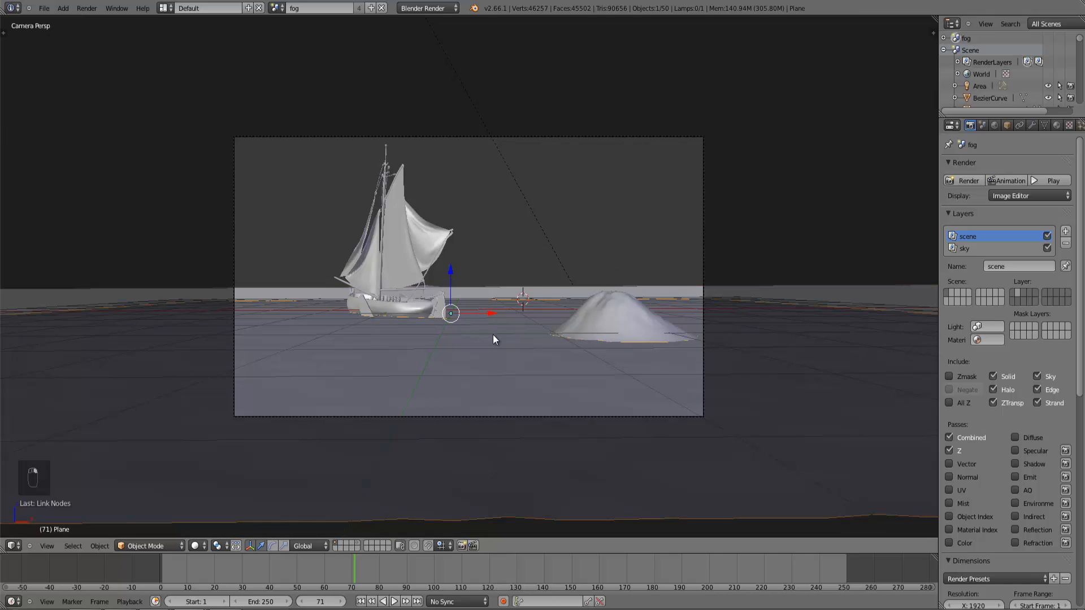
key(g)
right_click(511, 280)
key(g)
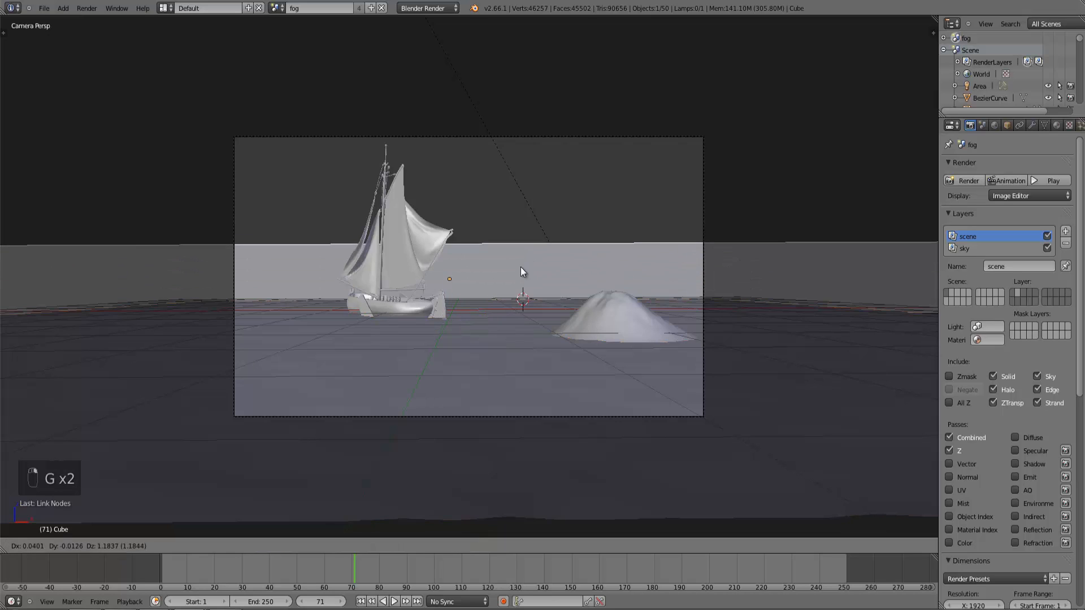
right_click(520, 218)
click(1056, 125)
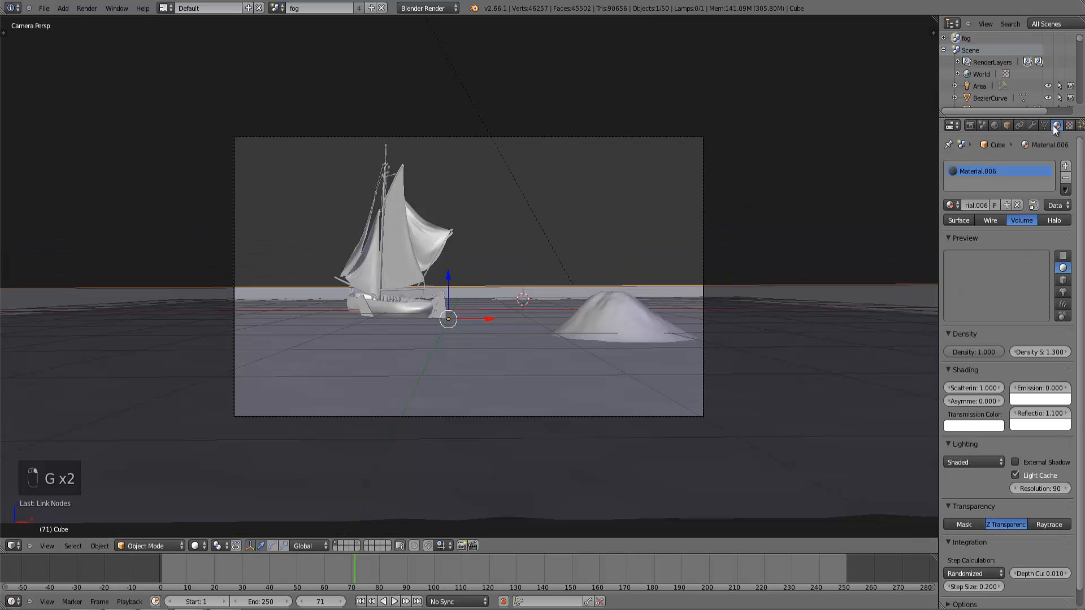
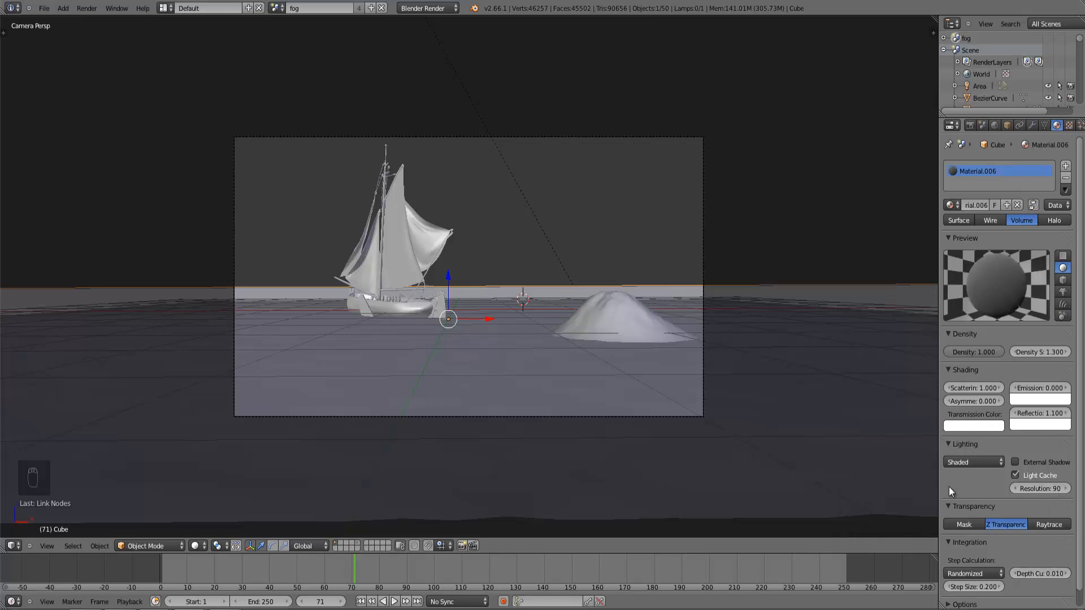
Examine the fog box's placement relative to the water and boat from above and at an angle, and return to camera view.
scroll(593, 362, up, 3)
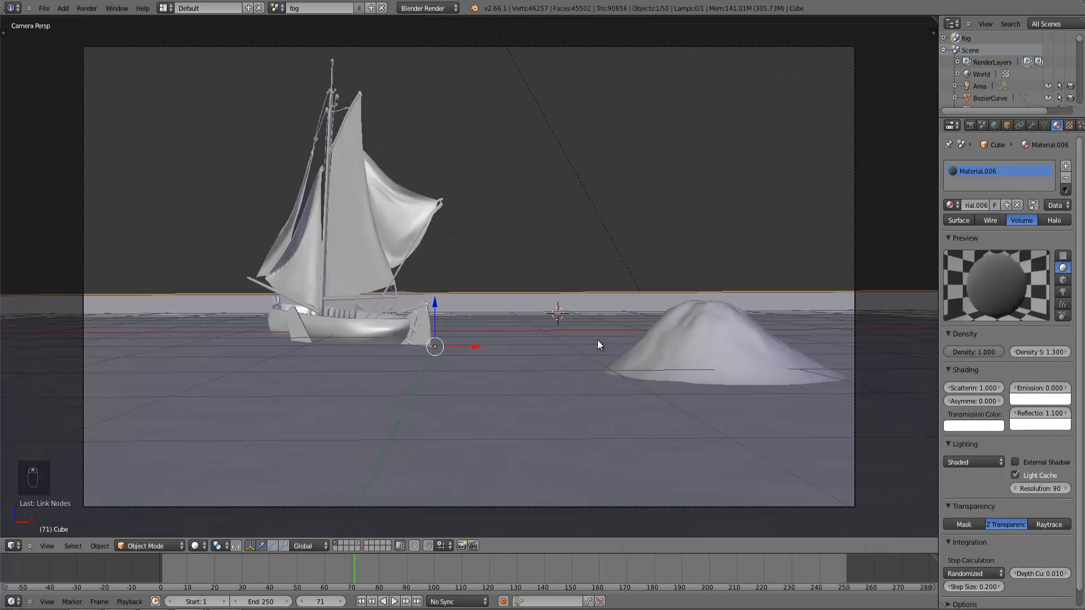
key(KP_7)
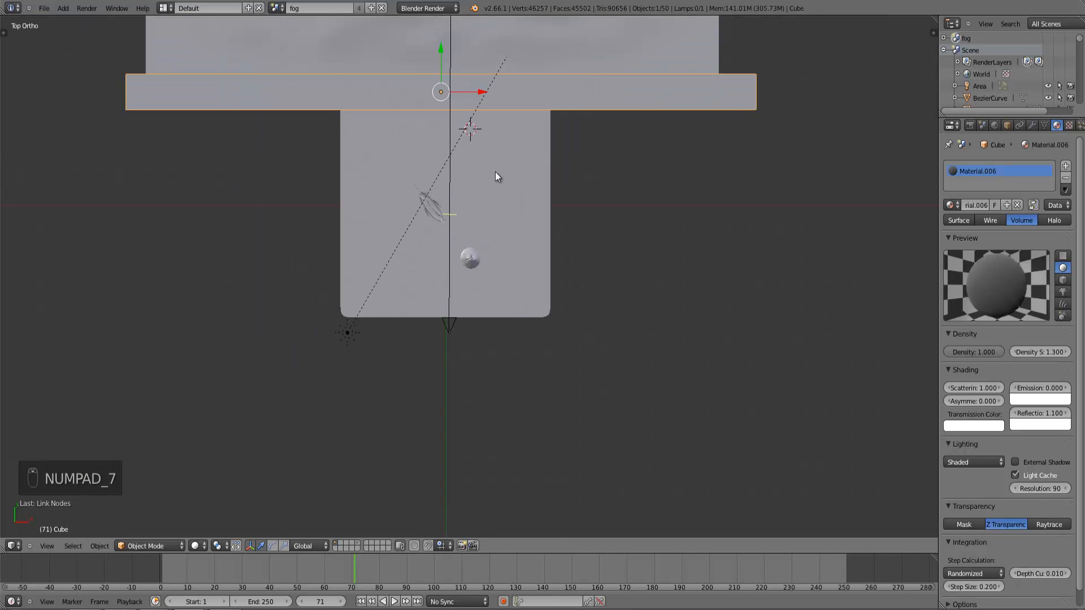
key(ctrl+KP_Decimal)
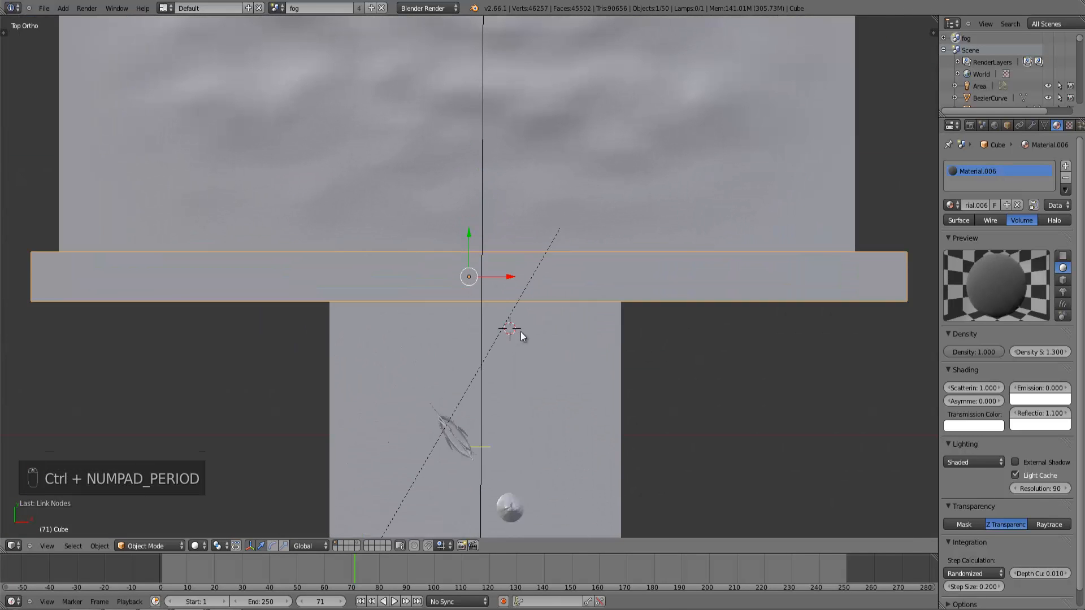
right_click(539, 314)
middle_drag(646, 279, 542, 358)
right_click(587, 320)
right_click(512, 339)
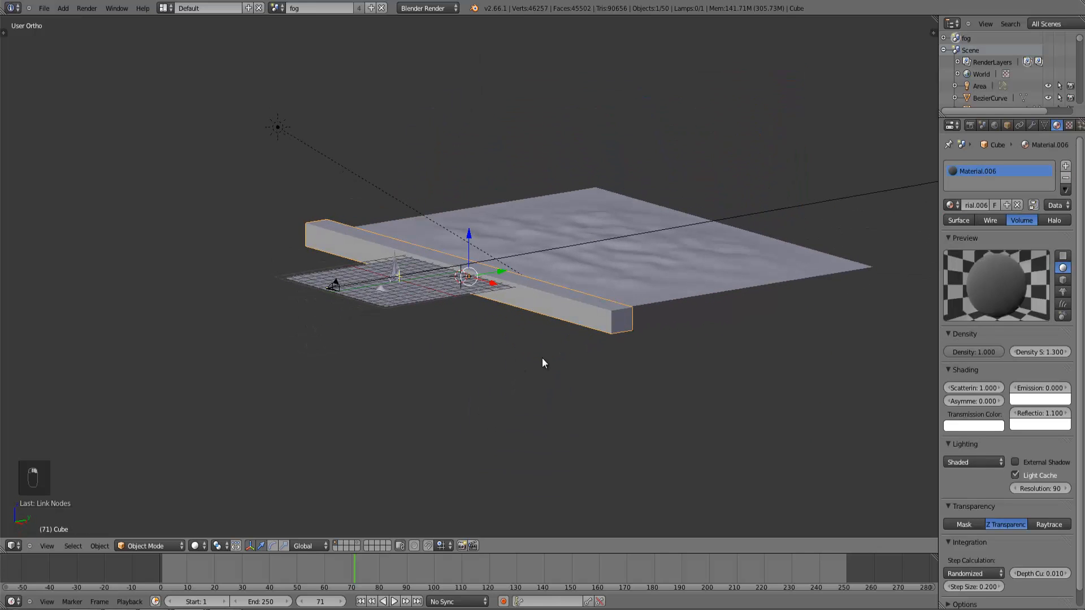
key(KP_0)
scroll(469, 352, down, 4)
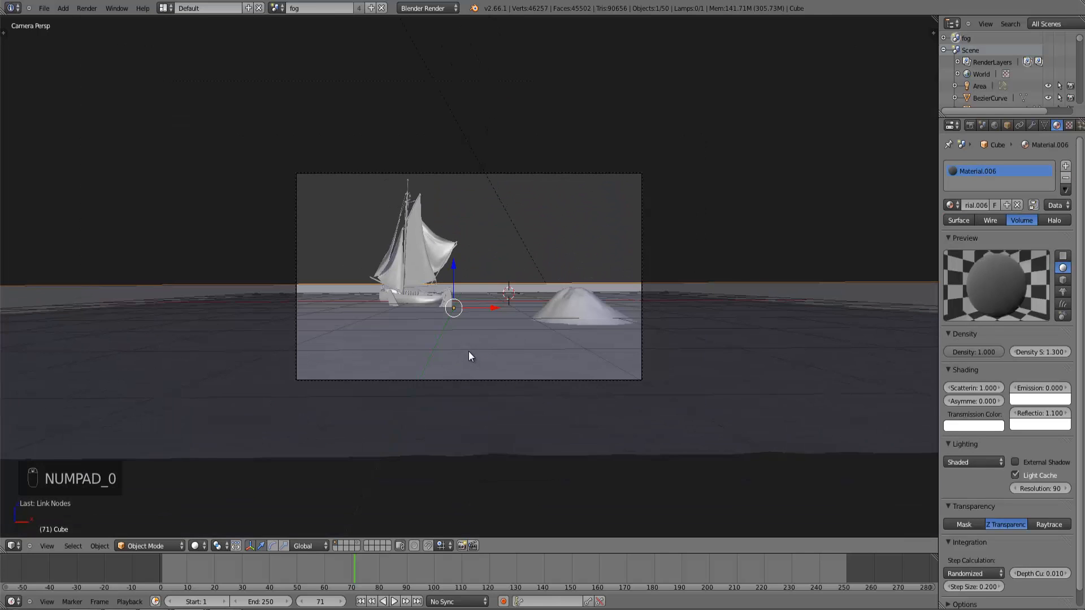
Select the water plane, the boat's hull and the rock one after another to examine their materials.
scroll(469, 351, up, 3)
right_click(537, 382)
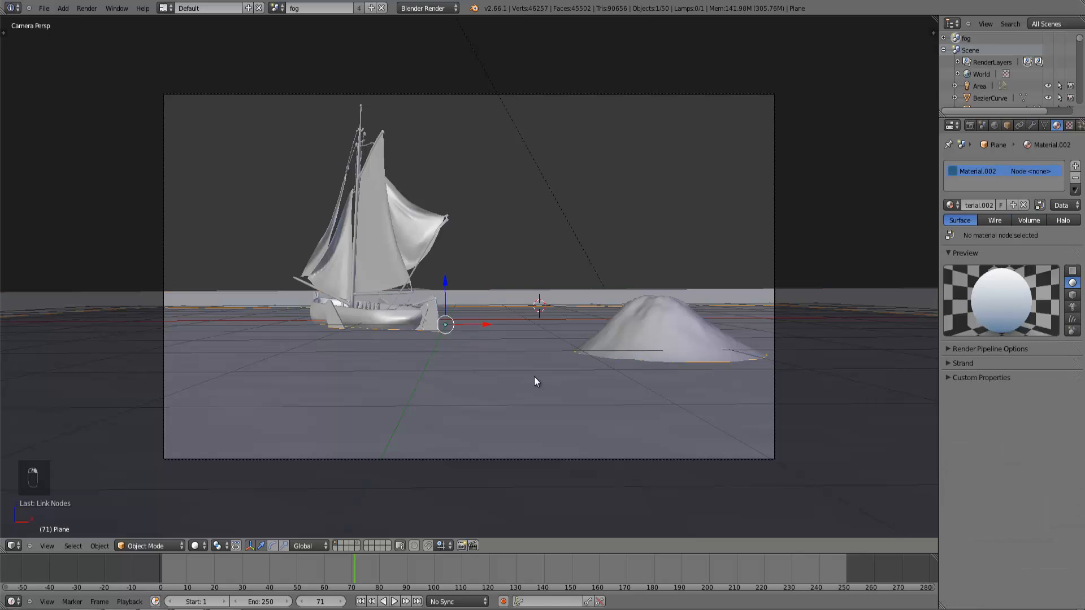
scroll(460, 382, up, 2)
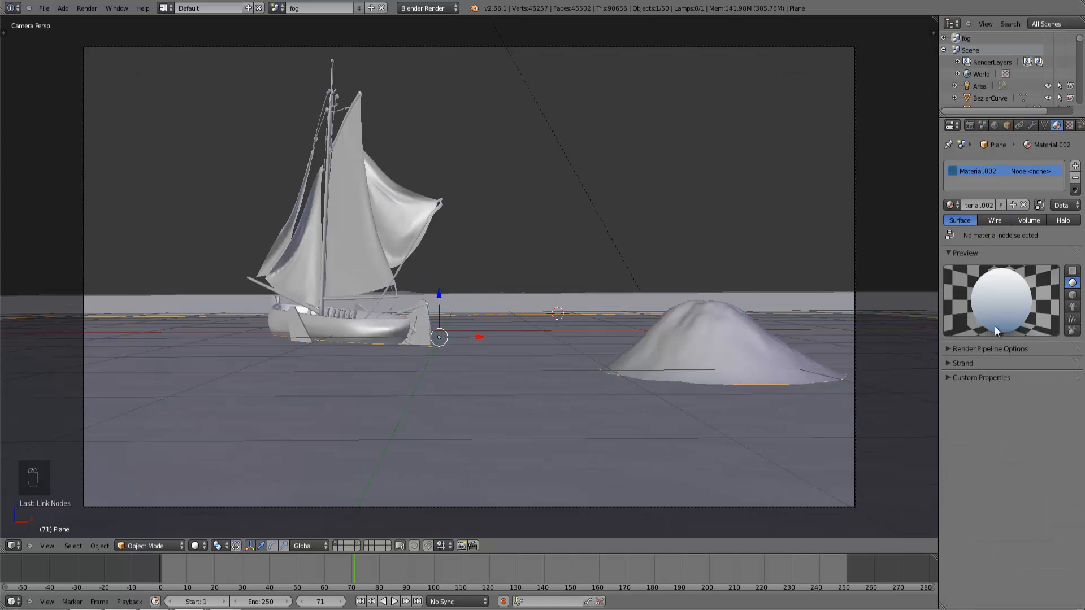
right_click(325, 334)
scroll(429, 348, down, 1)
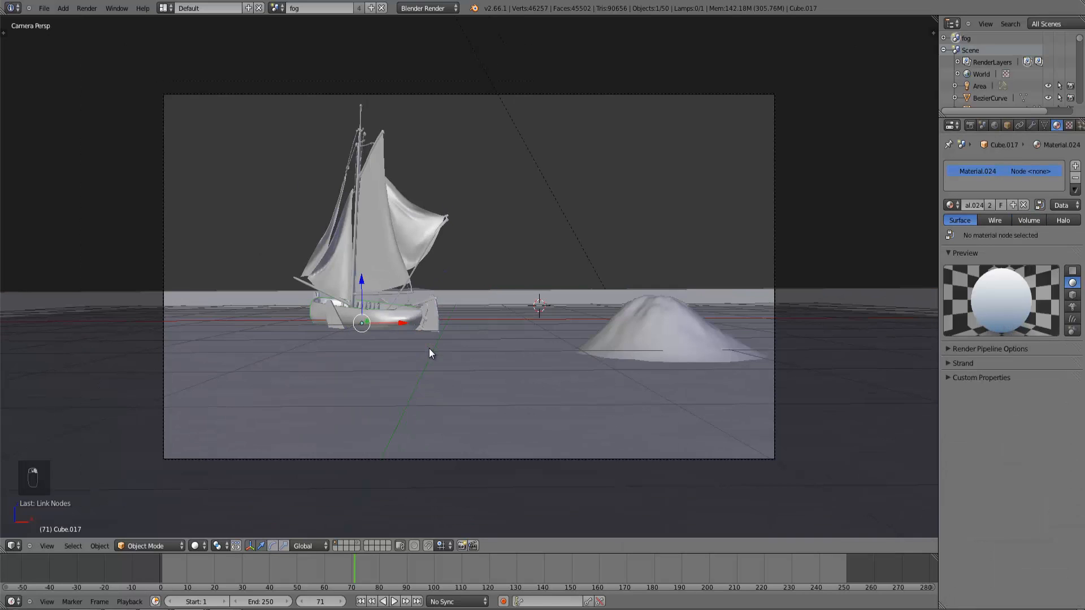
right_click(663, 328)
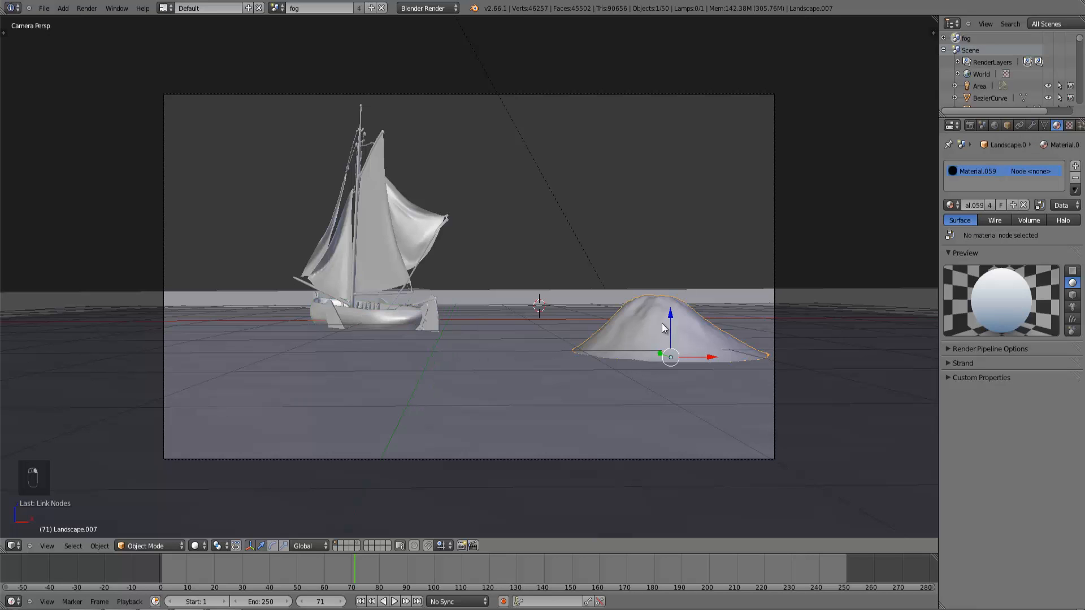
Render the current frame of the fog scene and inspect the fog strip with the boat and rock cutouts.
key(F12)
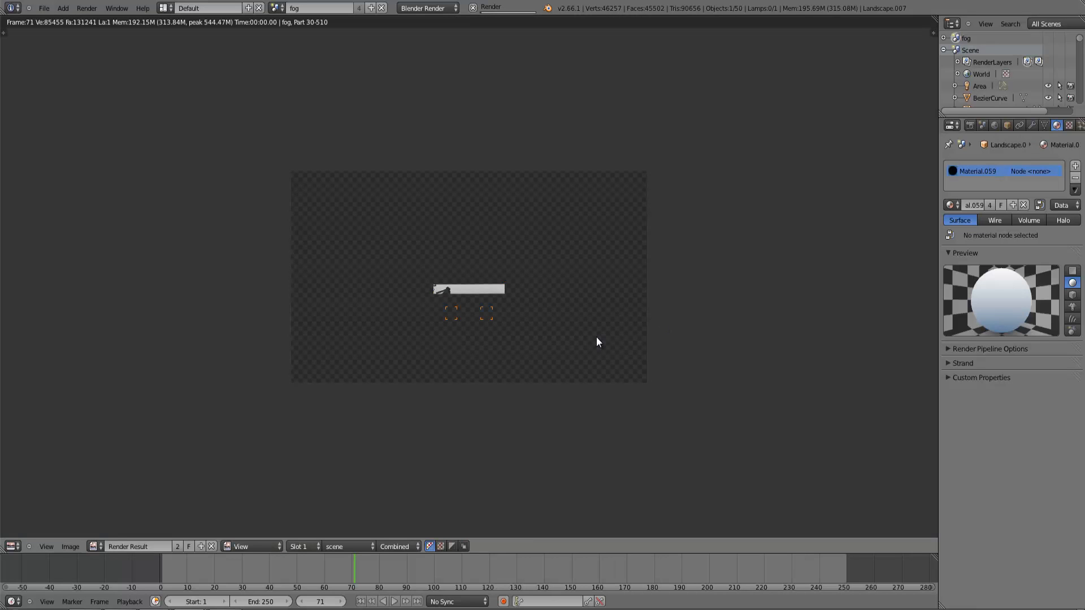
scroll(507, 320, up, 3)
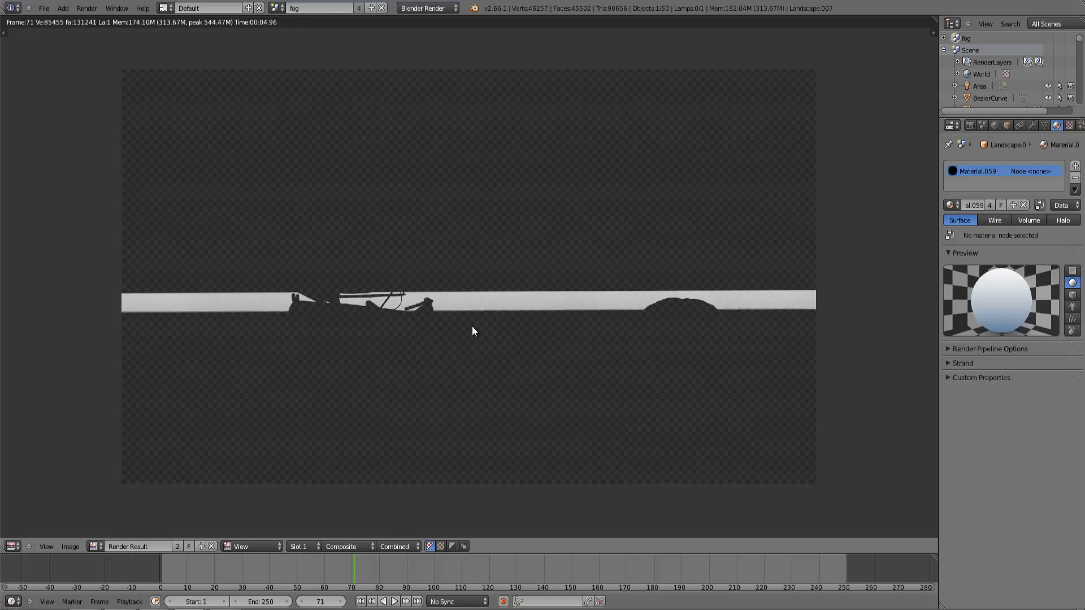
scroll(508, 322, down, 2)
scroll(190, 331, up, 2)
scroll(372, 320, down, 2)
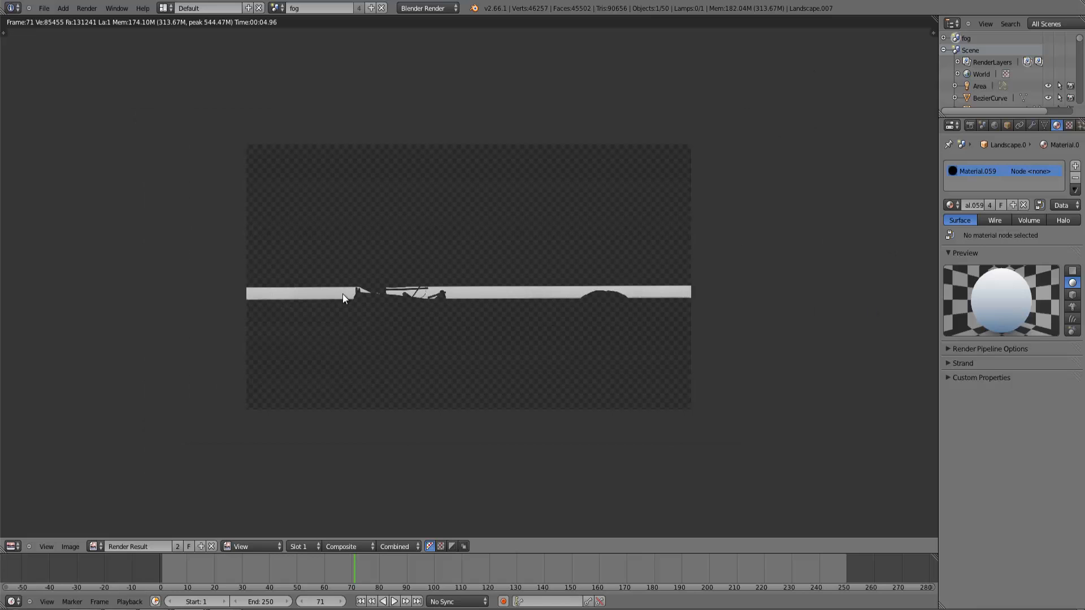
Show the fog scene's render settings down to the Shading section with its Alpha option.
click(970, 125)
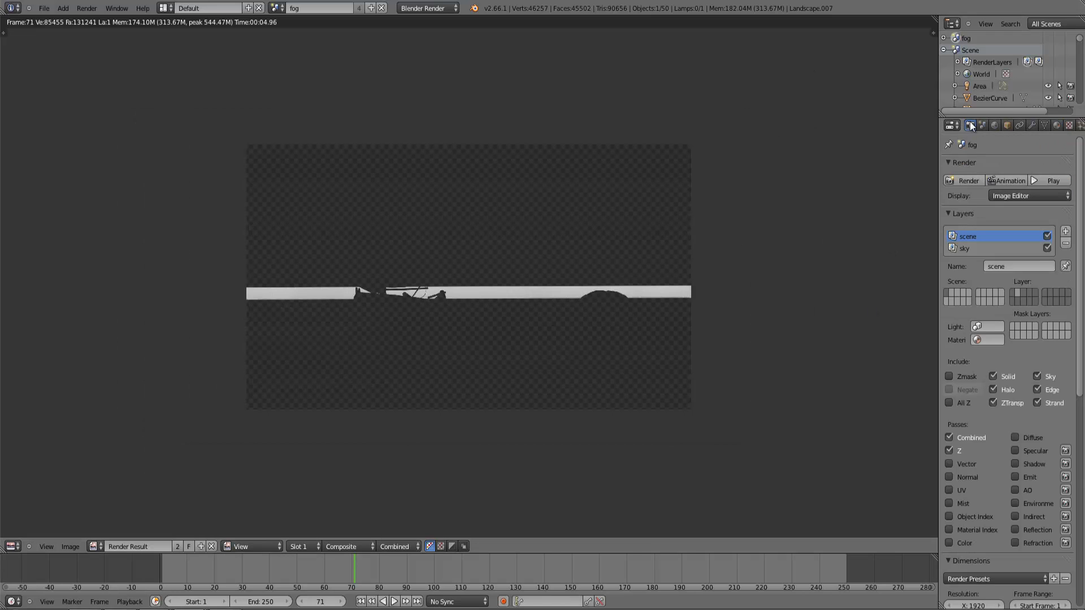
scroll(1055, 398, down, 12)
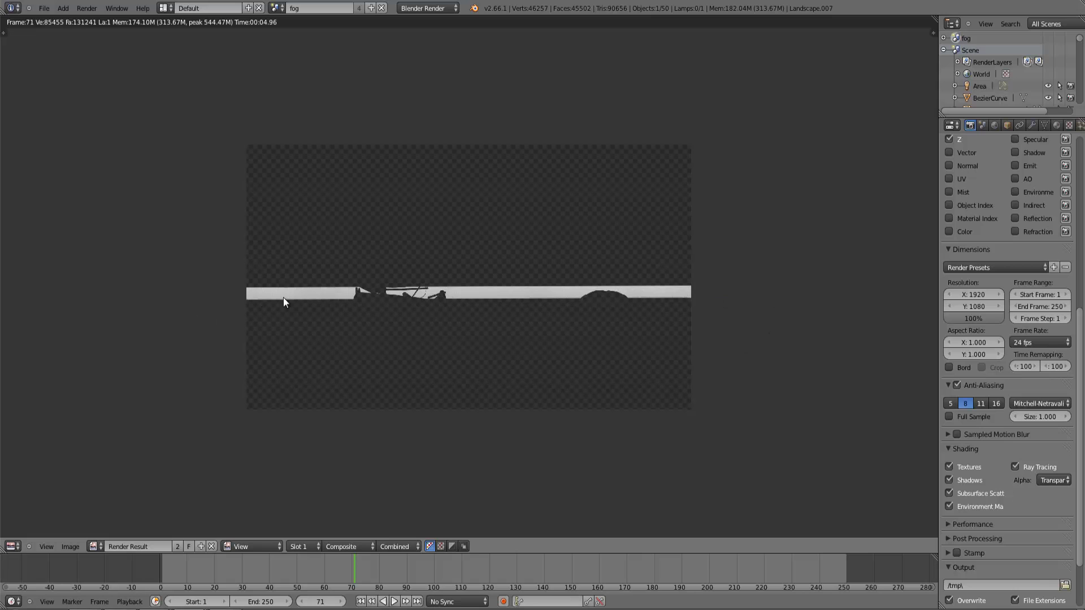
Inspect the fog strip in the render up close and return to the 3D view of the fog scene.
mouse_move(423, 295)
middle_down()
mouse_move(440, 352)
mouse_move(427, 305)
middle_up()
scroll(431, 357, up, 2)
scroll(427, 305, down, 1)
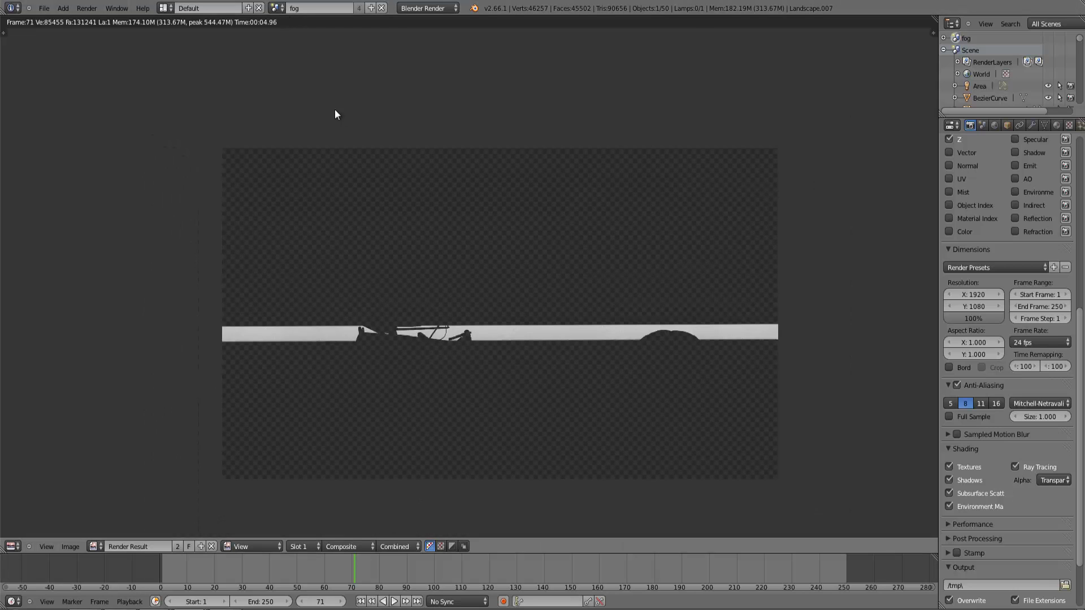
click(11, 547)
click(39, 597)
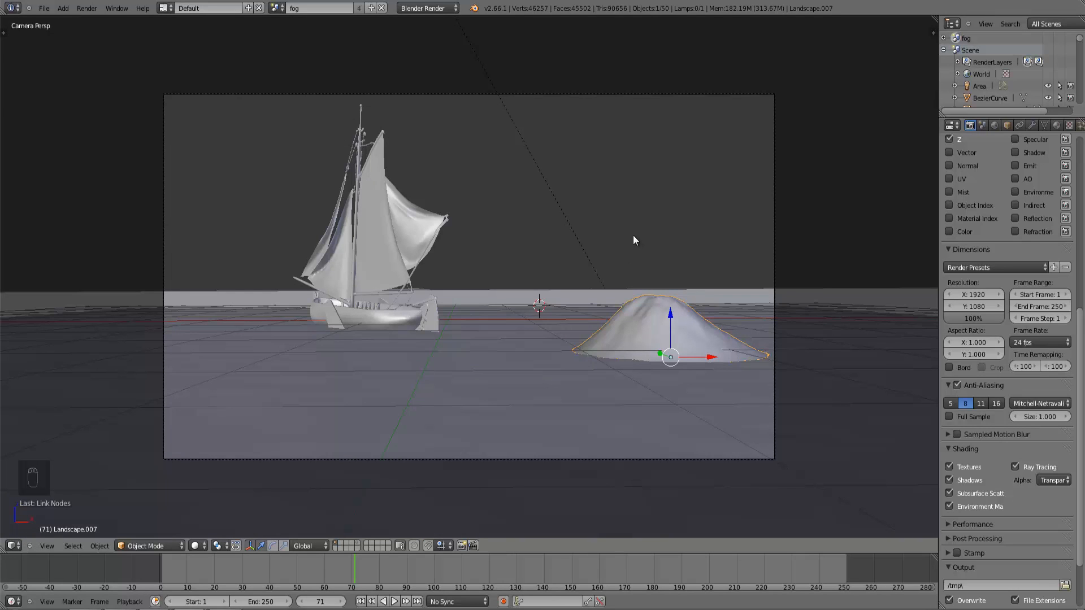
Select the boat's sail and the camera in the fog scene, and try moving the camera.
right_click(391, 226)
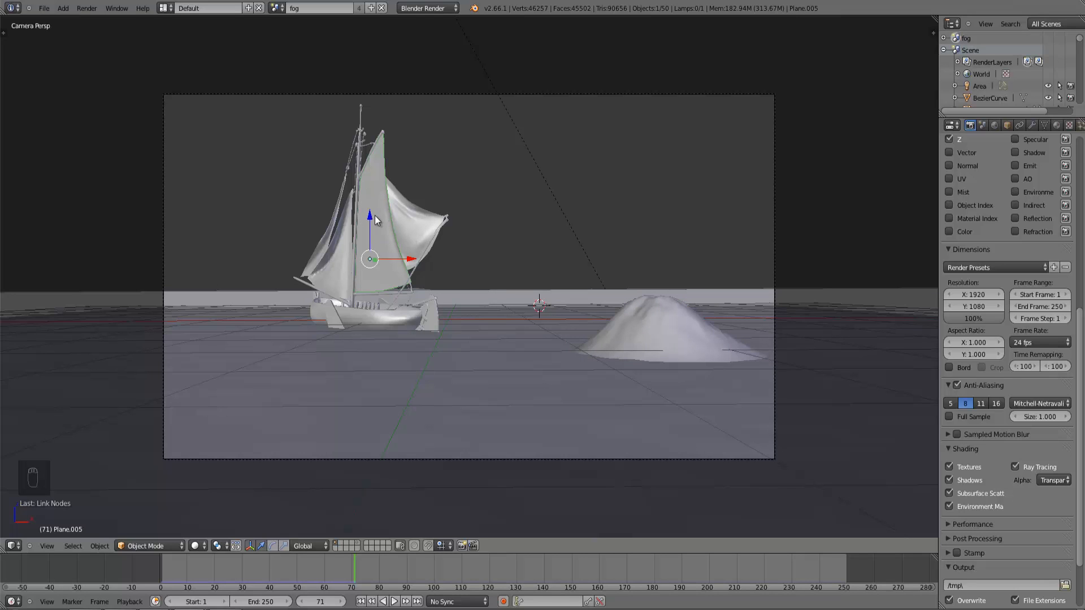
scroll(527, 225, down, 2)
scroll(526, 232, down, 2)
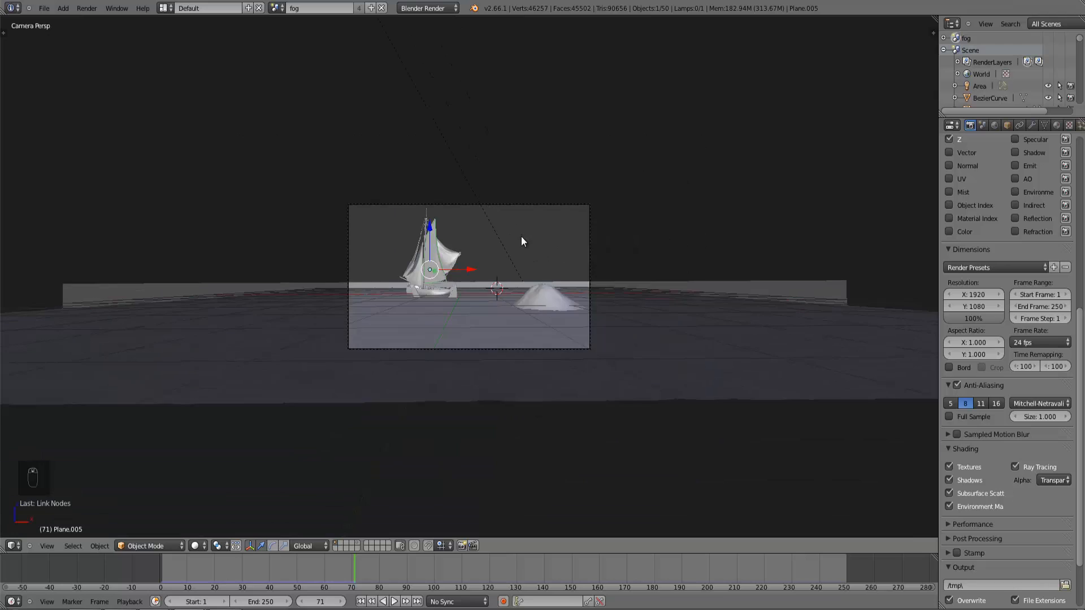
scroll(521, 236, up, 4)
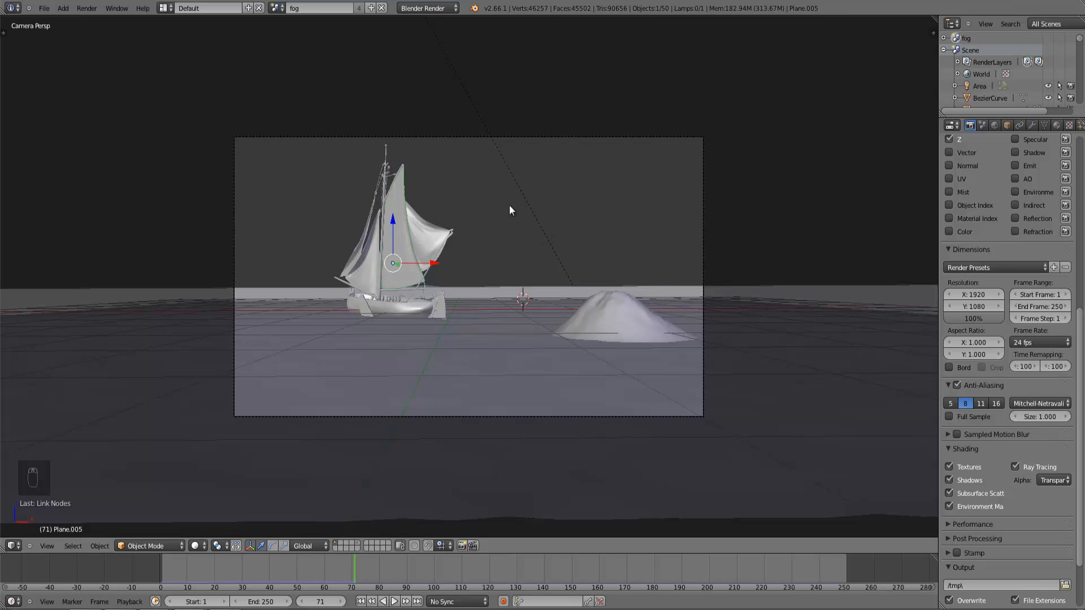
right_click(600, 139)
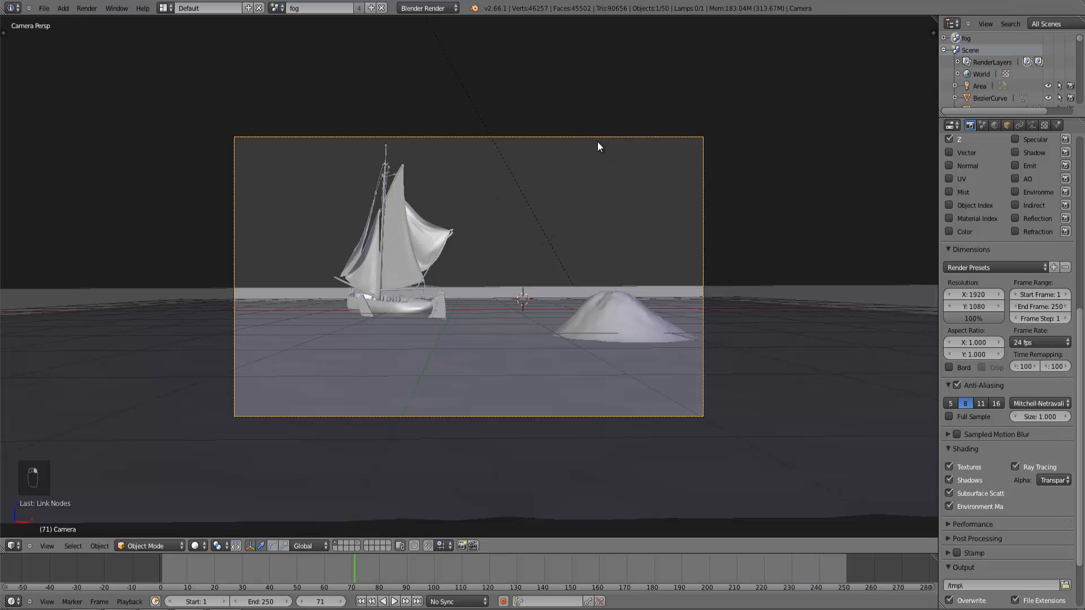
key(g)
key(g)
click(513, 219)
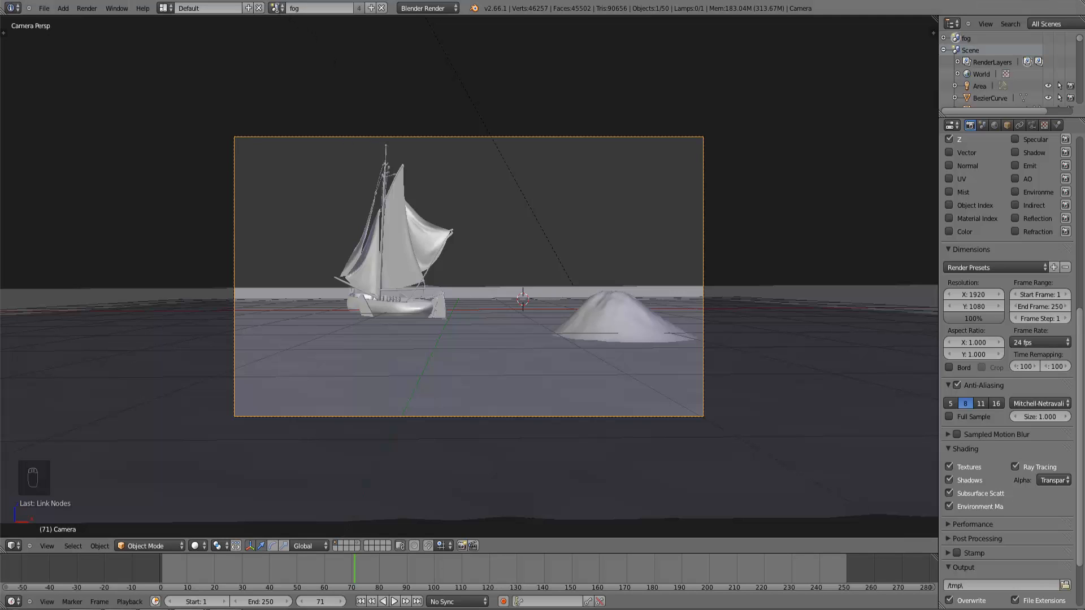
Switch to the main scene named Scene and show its compositing nodes.
click(276, 8)
click(287, 37)
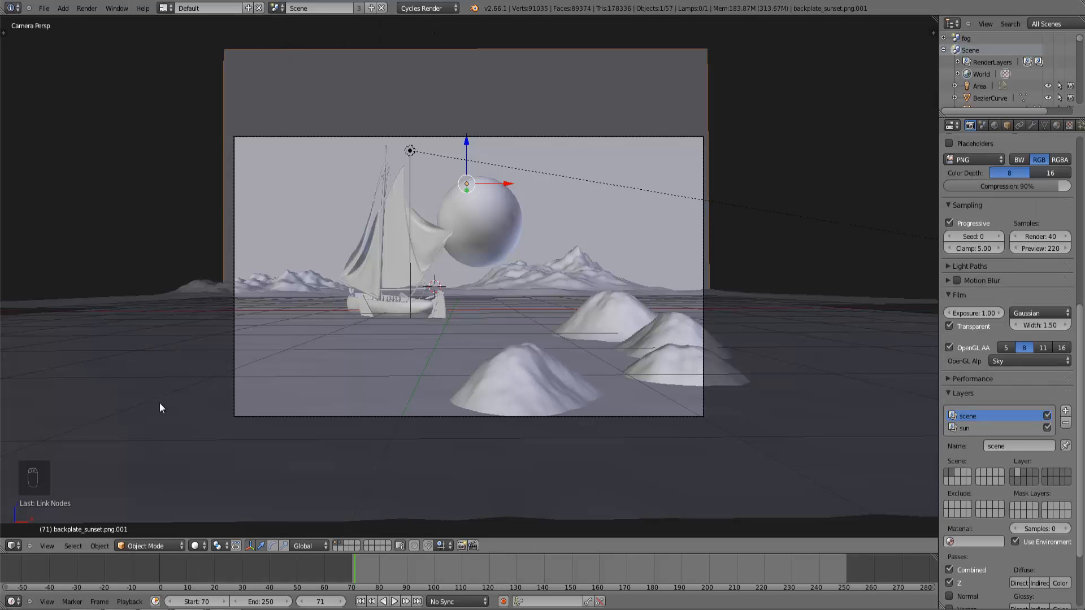
click(14, 546)
click(29, 419)
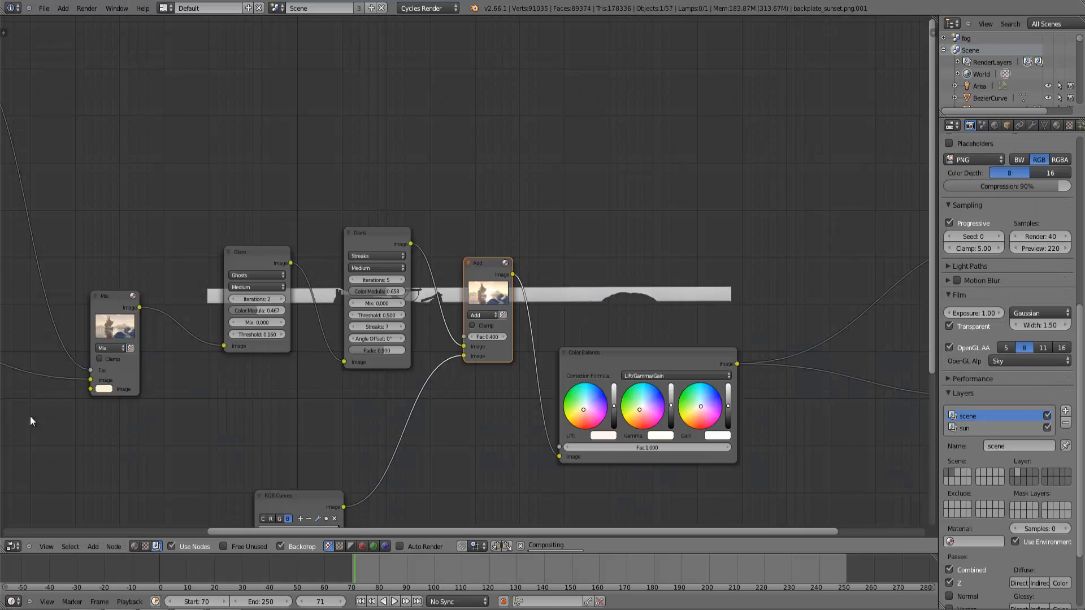
Spread out the fog nodes by moving the fog Render Layers node and the Blur node away from RGB Curves.
middle_drag(336, 452, 317, 354)
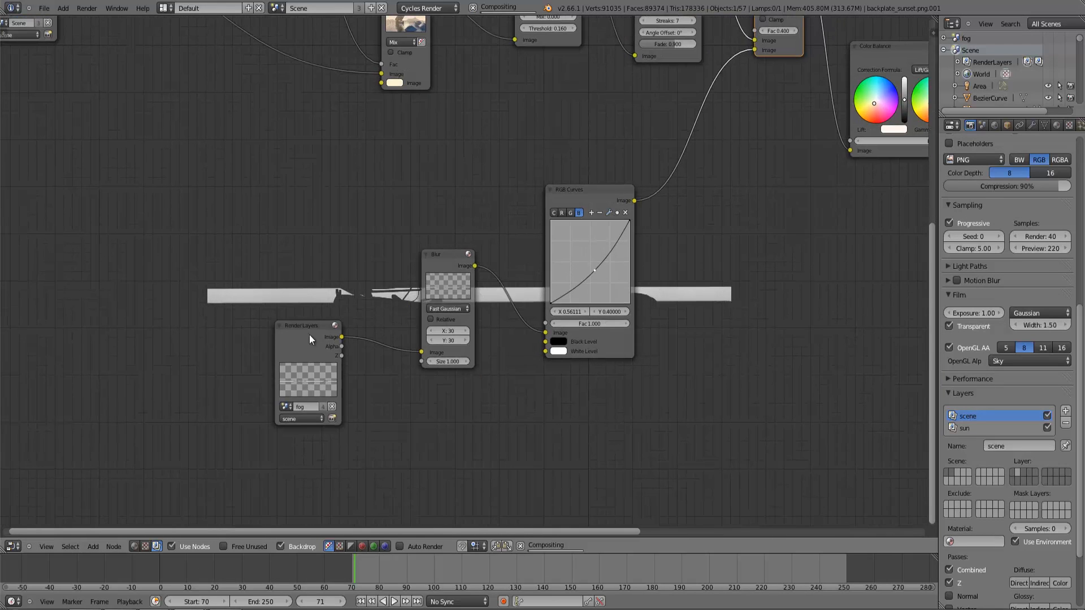
drag(307, 334, 262, 341)
scroll(294, 429, up, 1)
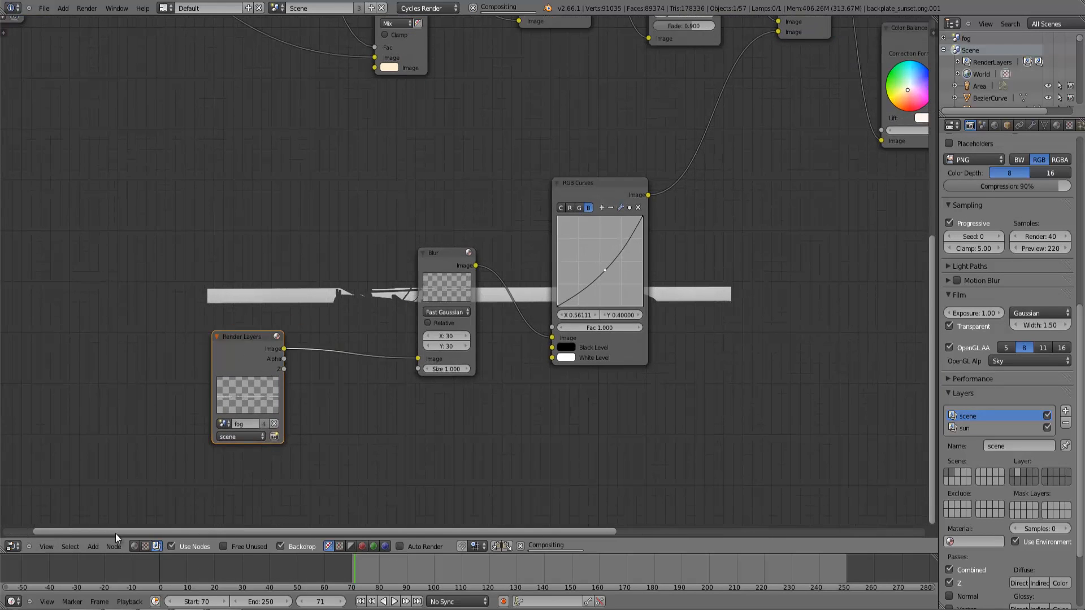
click(93, 547)
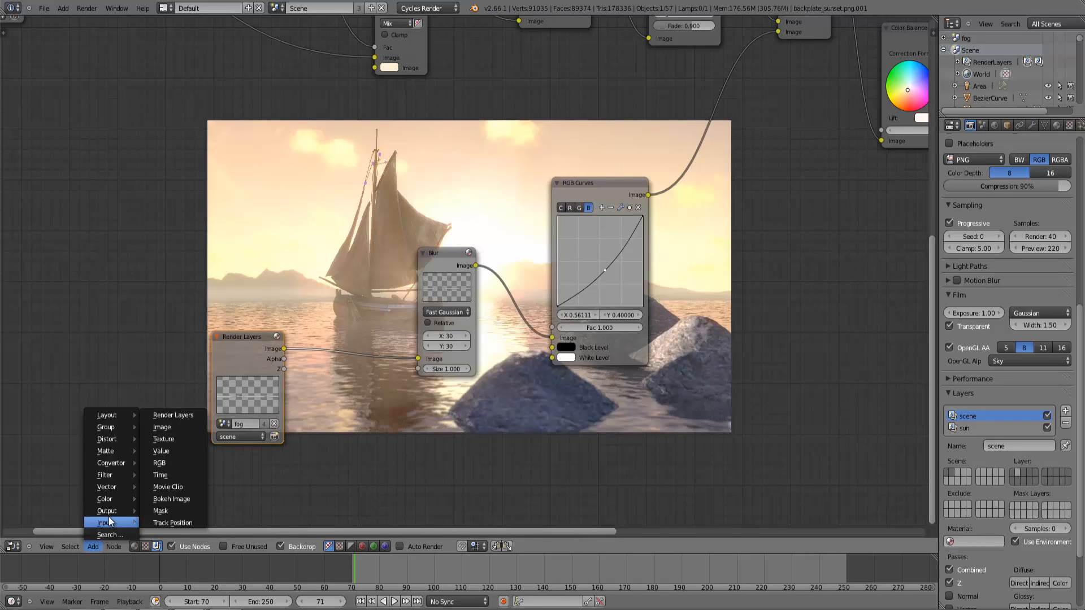
middle_drag(404, 352, 394, 382)
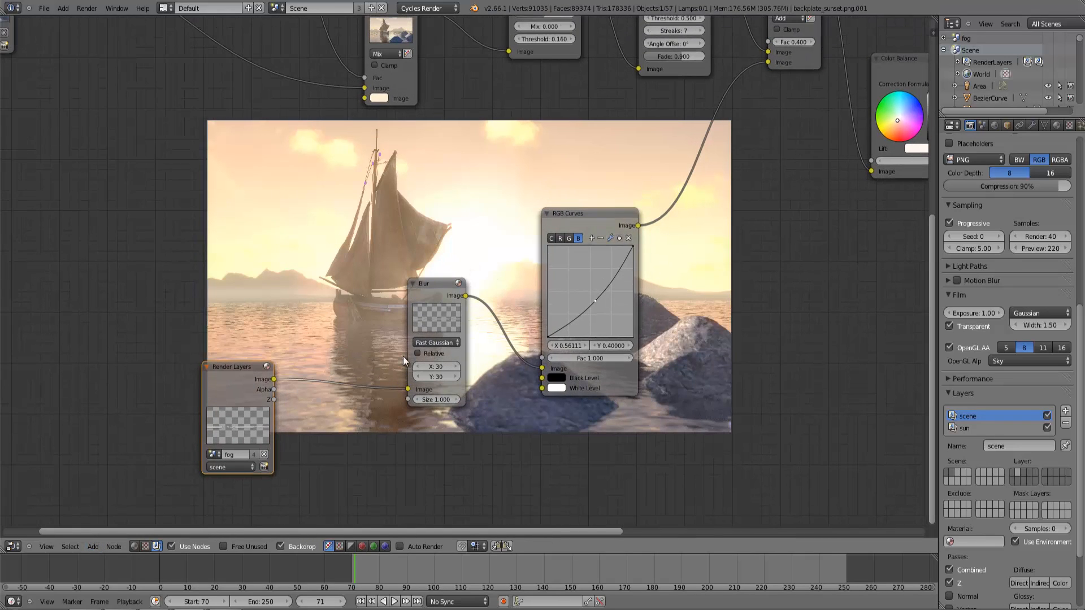
drag(435, 291, 418, 293)
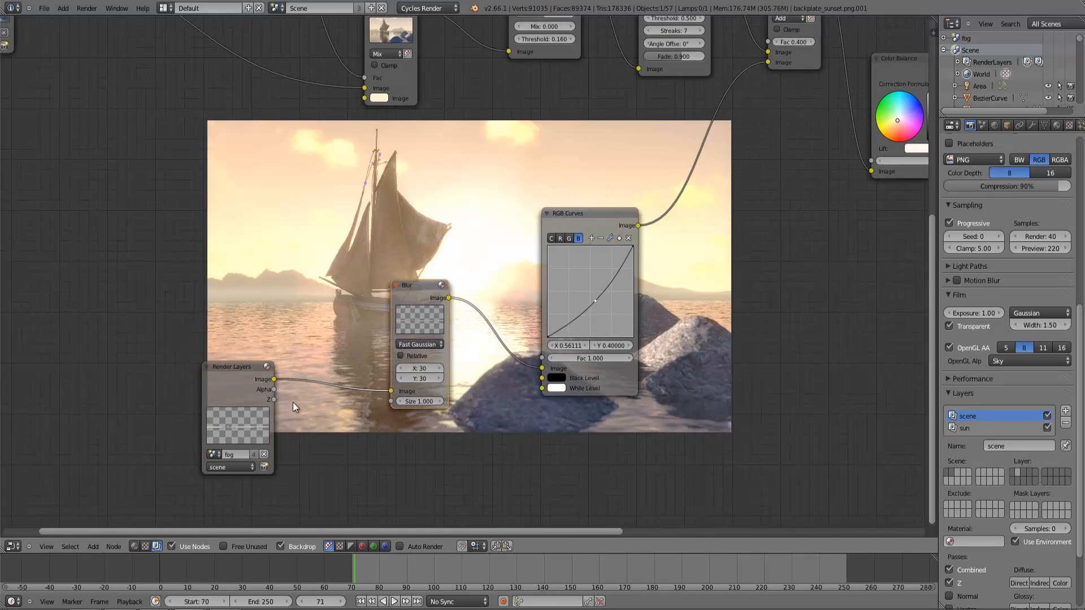
Add a Viewer node beside the fog's RGB Curves node, feed it the RGB Curves image, and unlink RGB Curves from the Add node.
click(94, 547)
mouse_move(114, 510)
click(182, 524)
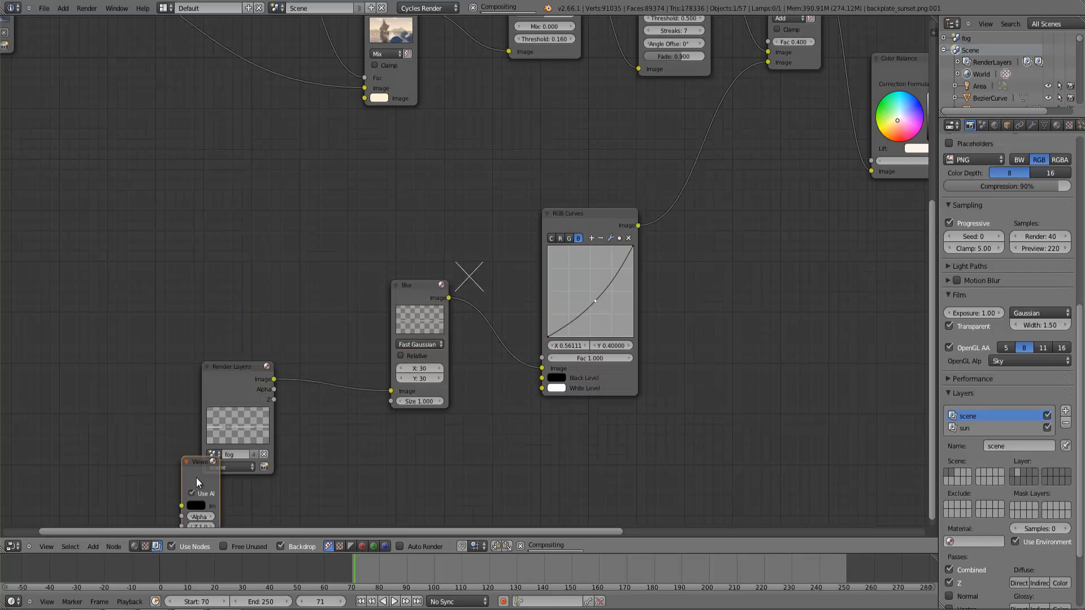
click(766, 320)
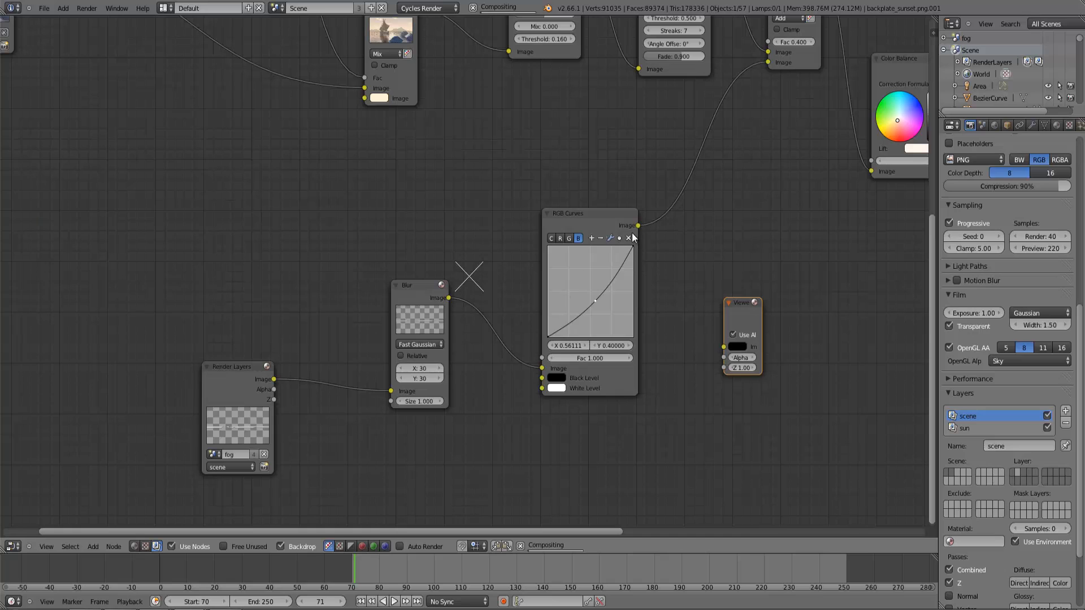
drag(638, 226, 726, 347)
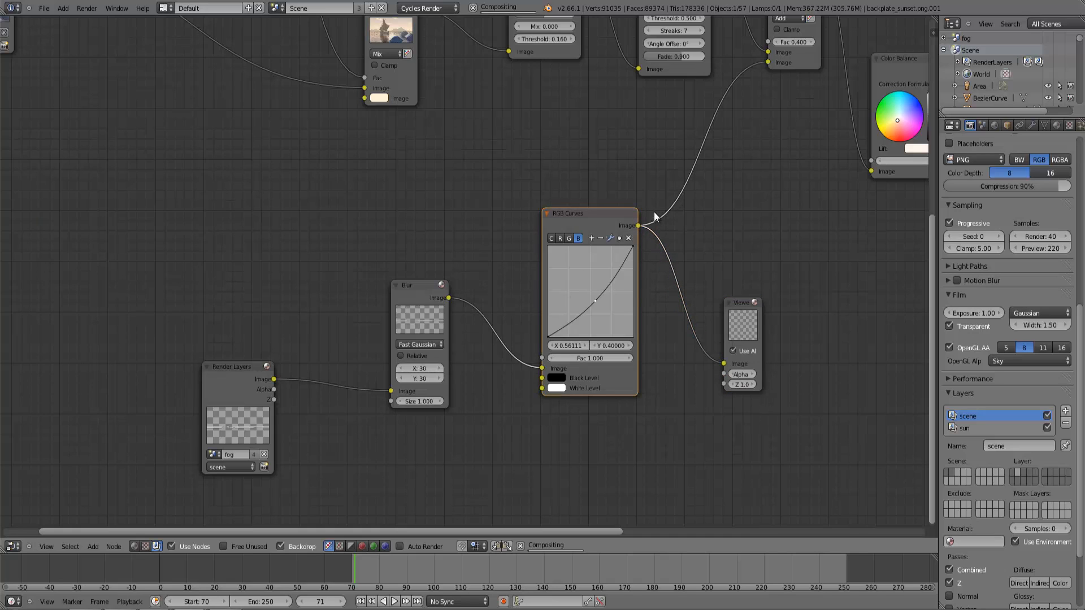
drag(766, 63, 758, 65)
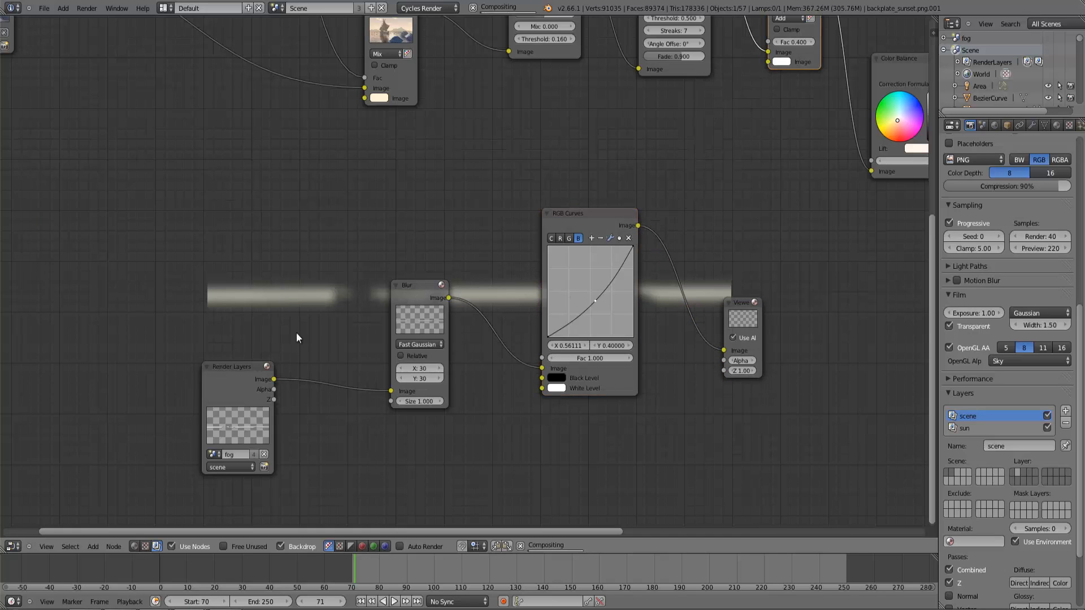
Preview the fog through the Viewer at the Render Layers, Blur and RGB Curves nodes, and examine the chain leading to the Add node.
click(229, 369)
ctrl+shift+click(228, 370)
ctrl+shift+click(412, 283)
ctrl+shift+click(601, 218)
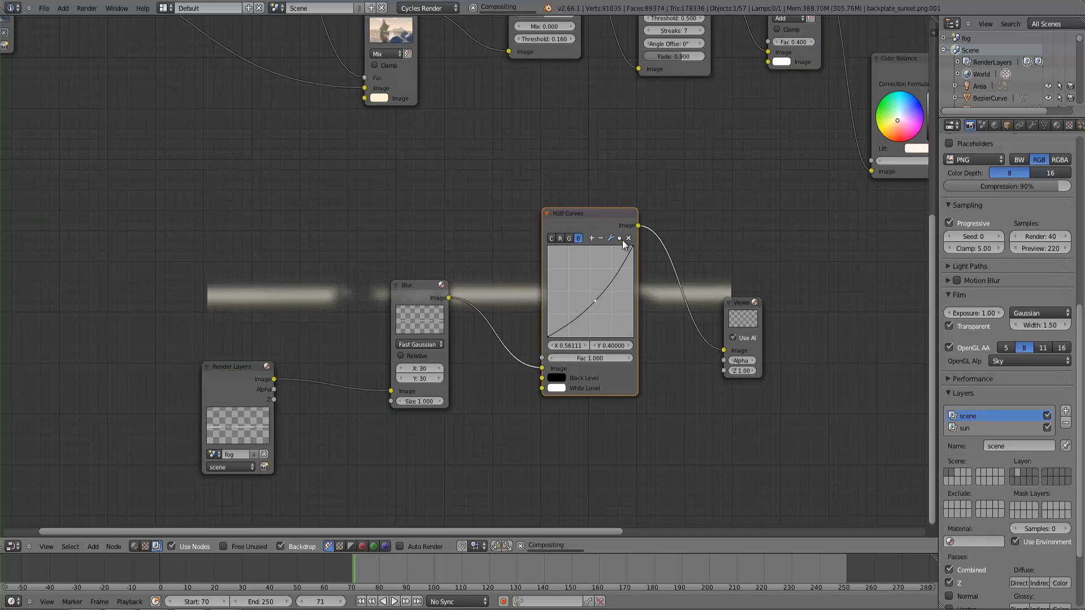
middle_drag(706, 198, 557, 224)
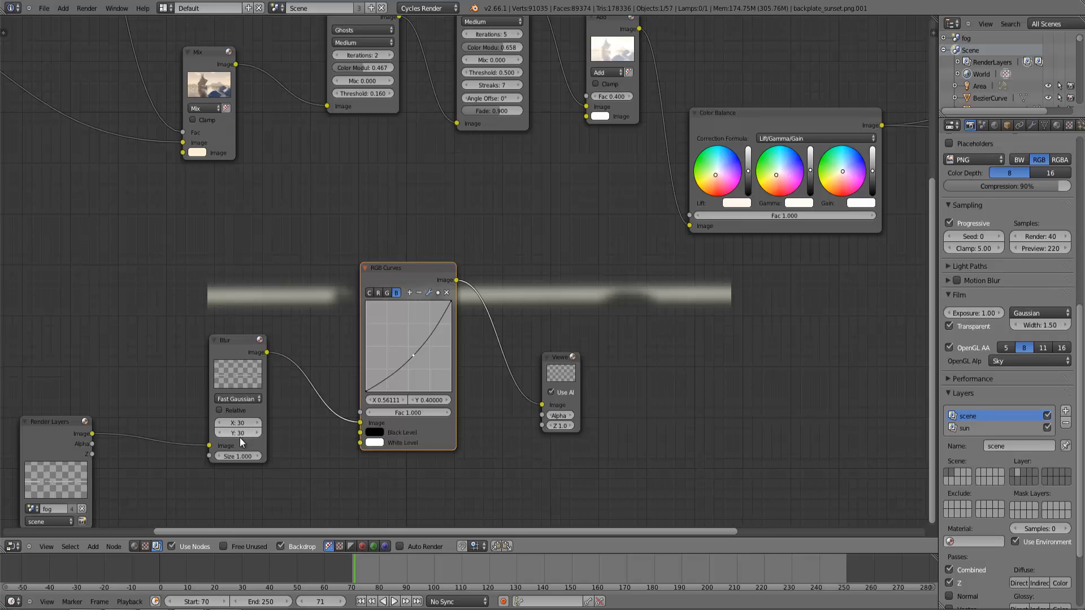
middle_drag(543, 296, 555, 385)
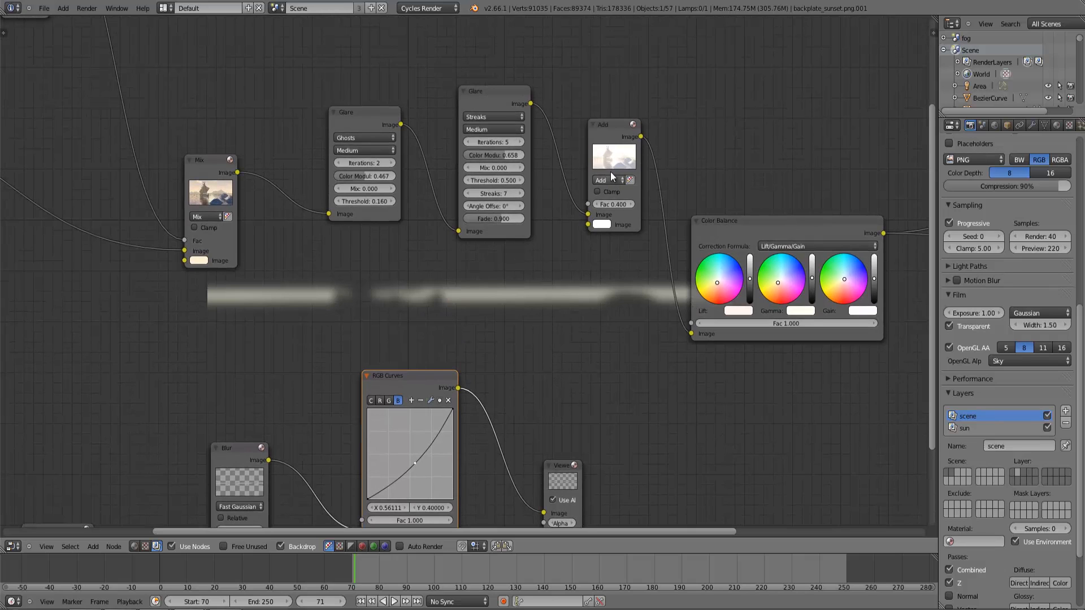
Reconnect the RGB Curves output to the Add node's second image input and reactivate the Viewer fed by Color Balance.
drag(621, 127, 620, 123)
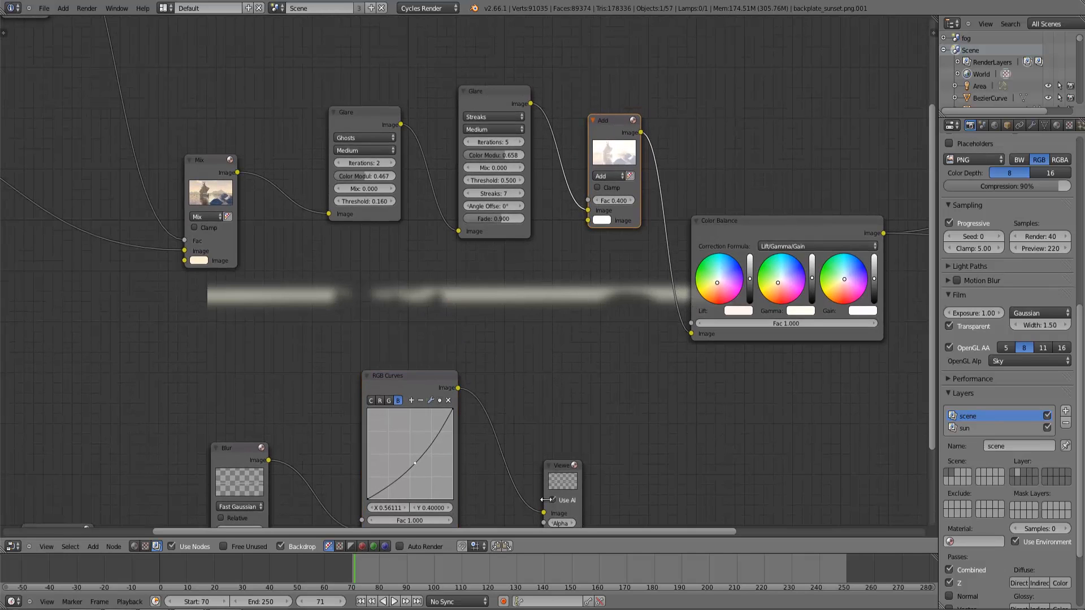
drag(544, 513, 586, 220)
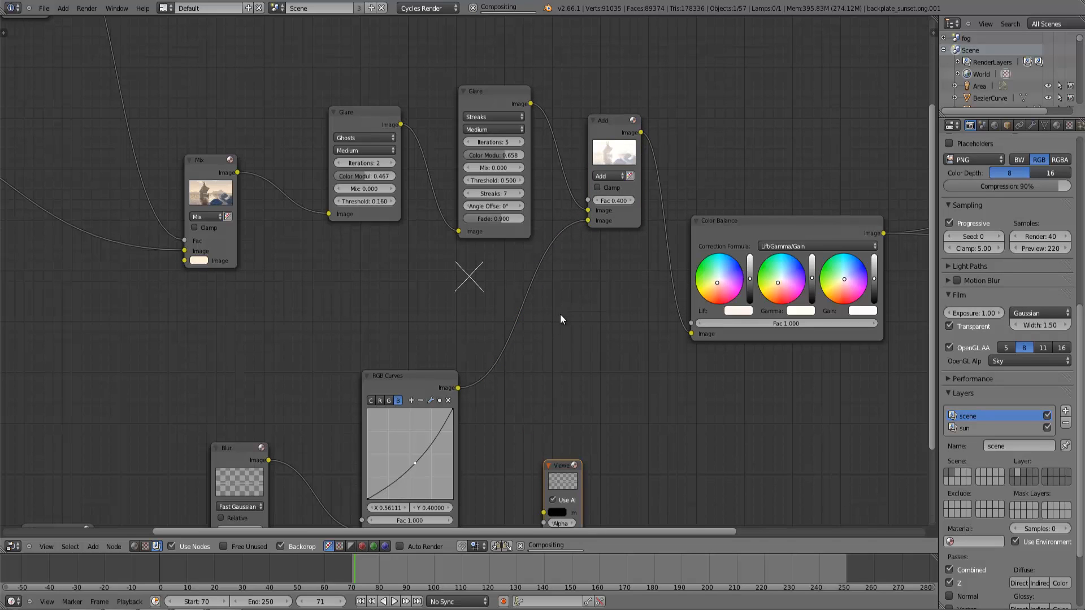
scroll(760, 255, down, 2)
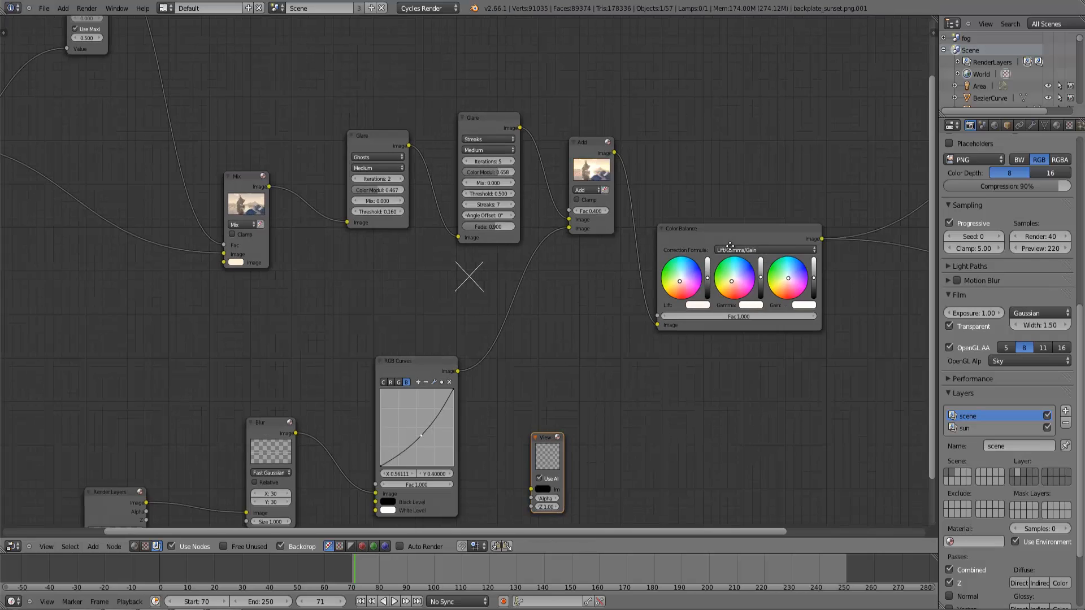
middle_drag(865, 223, 584, 295)
click(794, 323)
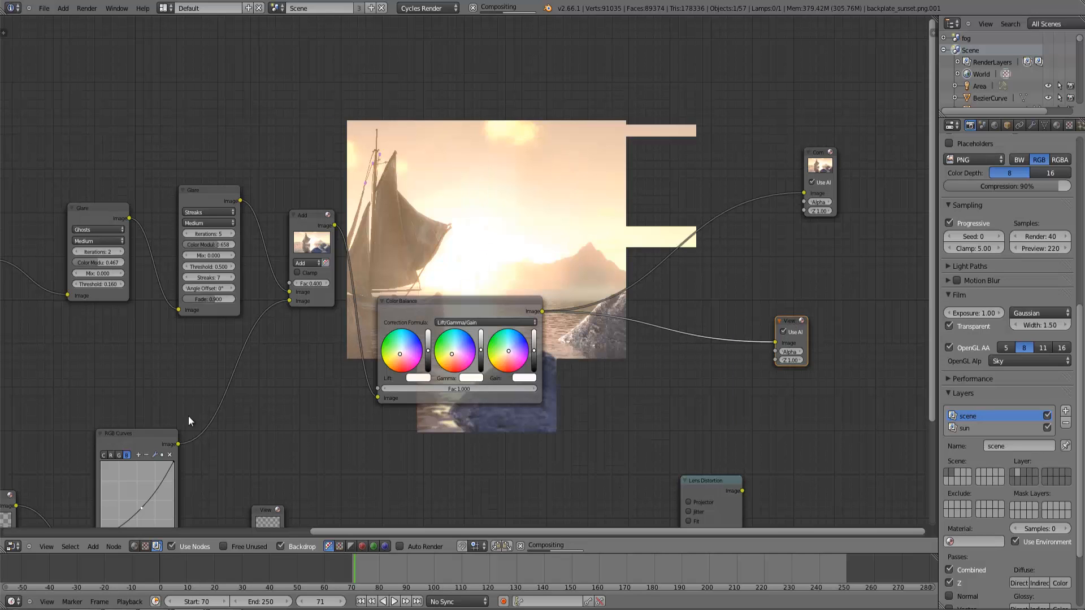
Compare fog strengths in the composite by trying the Add node's Fac at 0.2 and at 1.
middle_drag(121, 299, 292, 351)
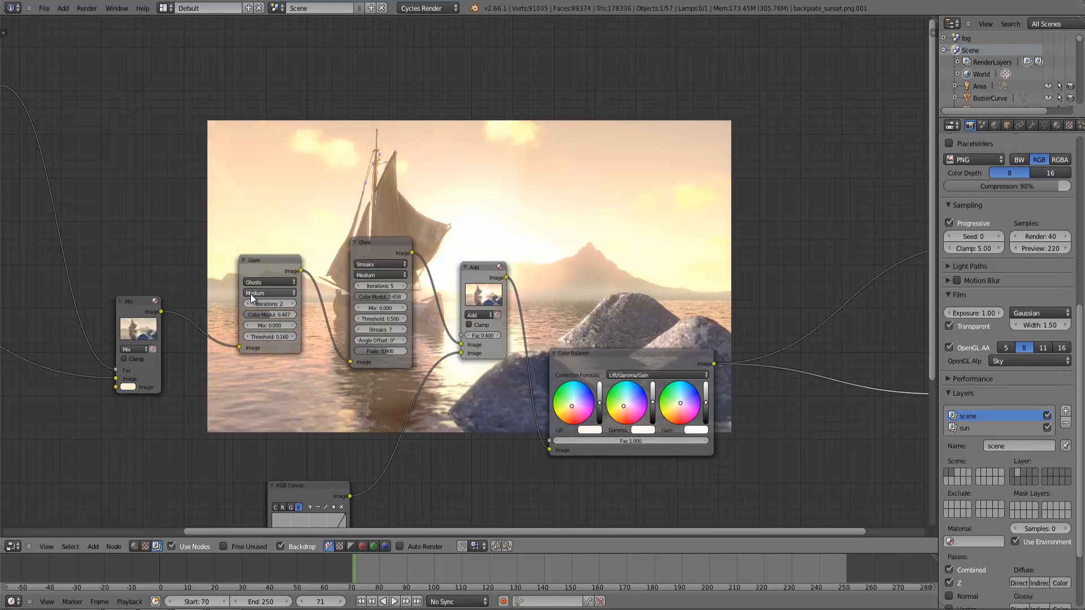
middle_drag(405, 450, 422, 514)
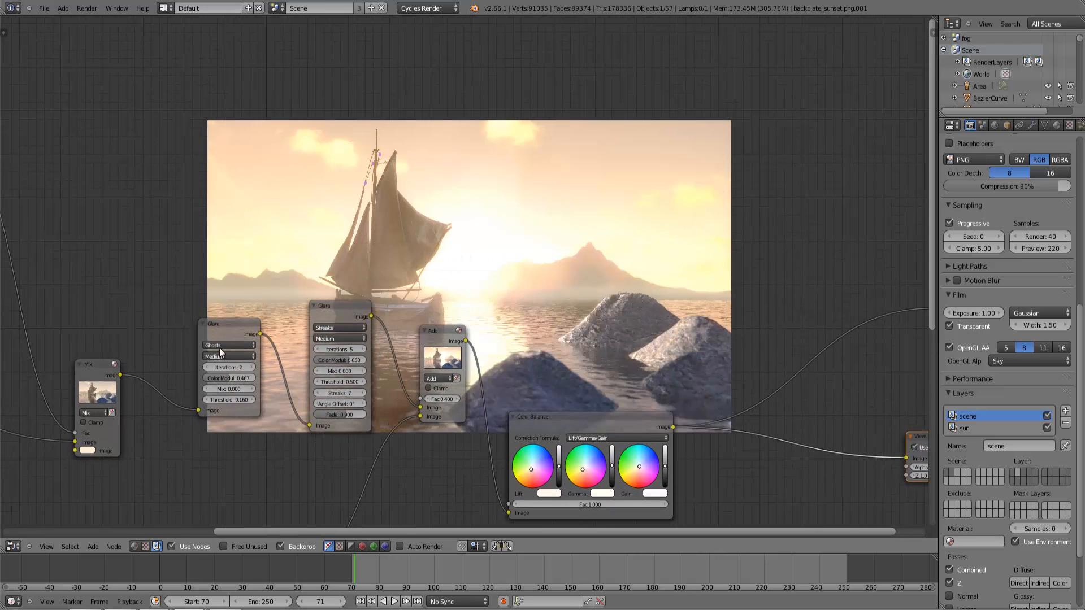
scroll(420, 418, up, 3)
click(416, 433)
click(416, 433)
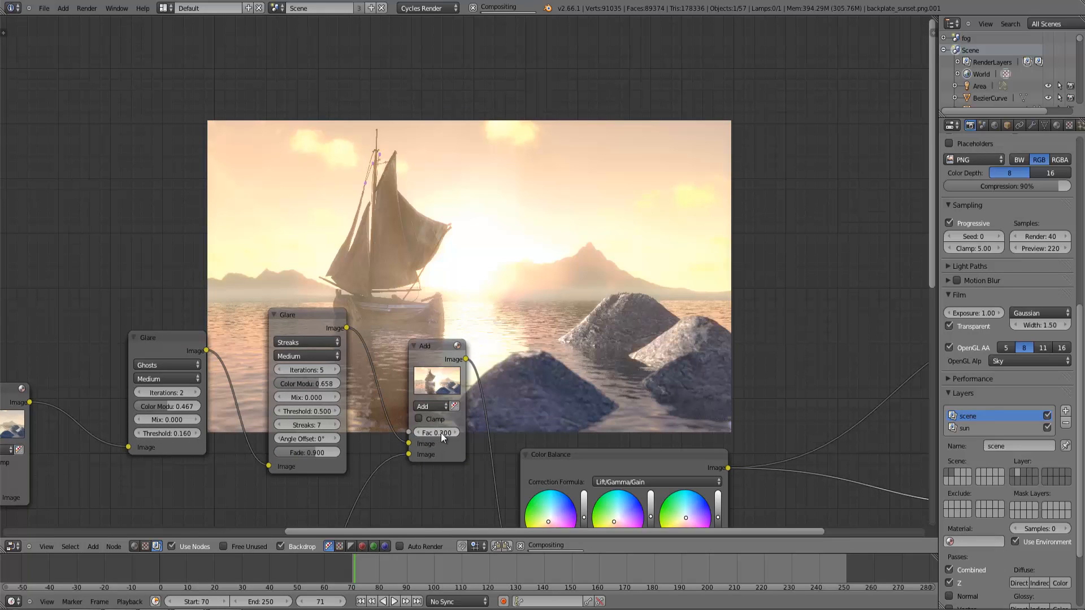
click(442, 433)
text(1)
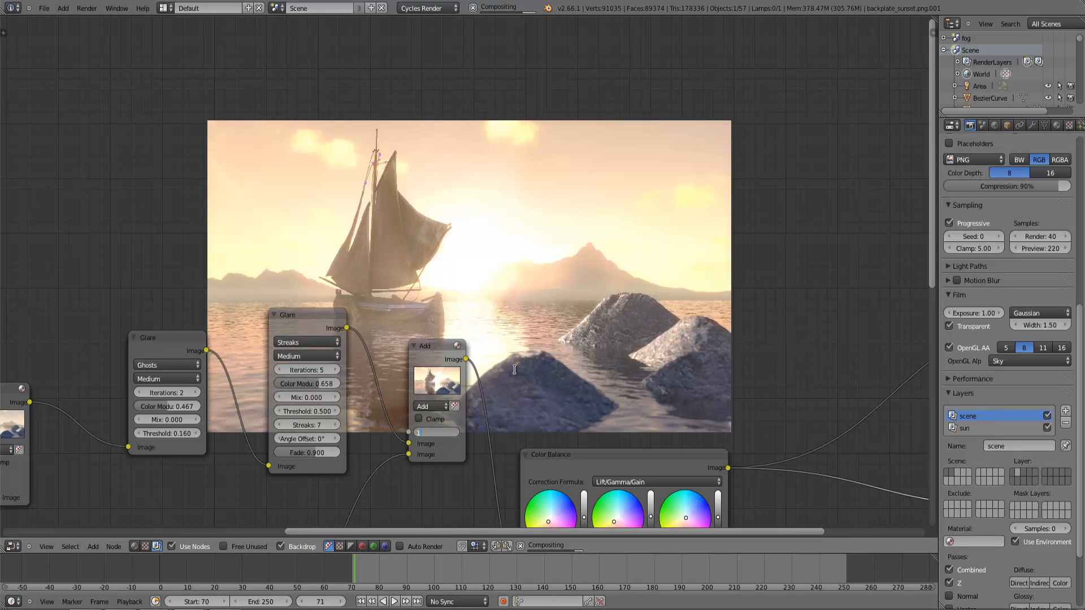
key(Return)
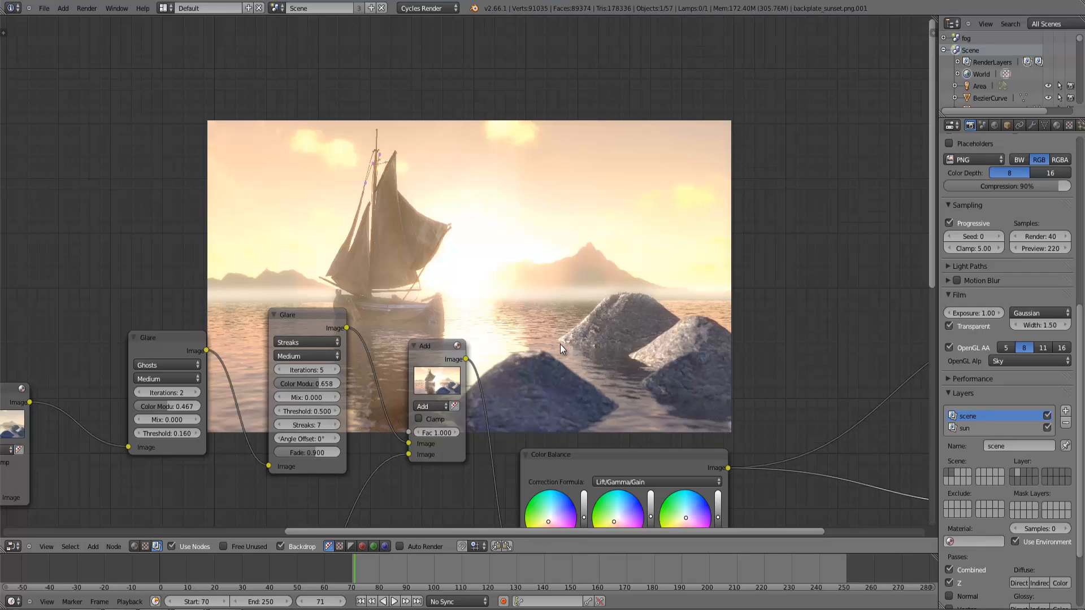
Set the Fac of the Add node that blends in the fog to 0.2.
click(438, 436)
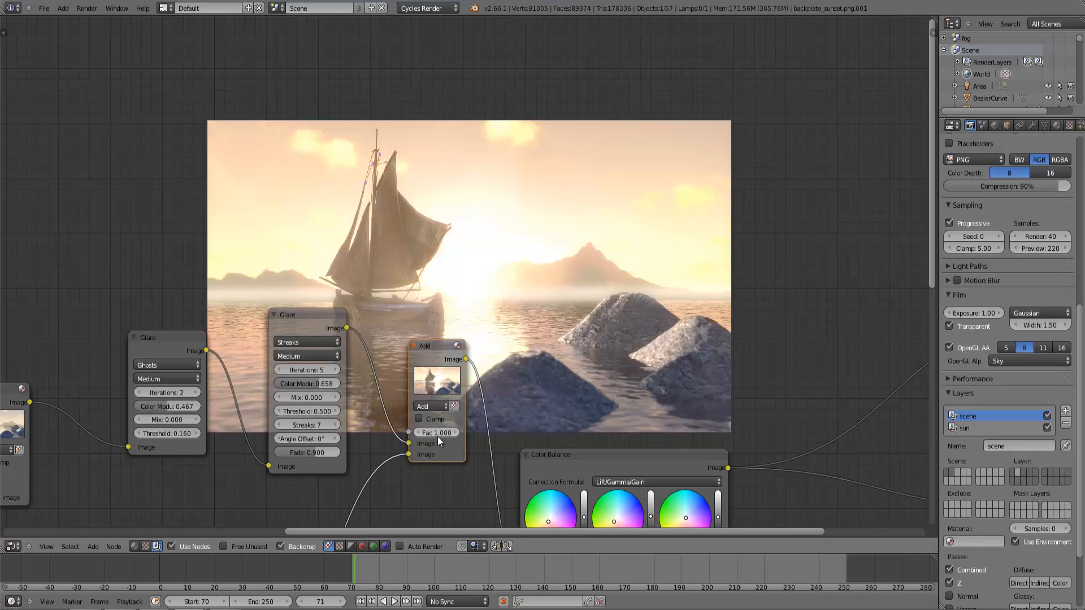
text(.2)
key(Return)
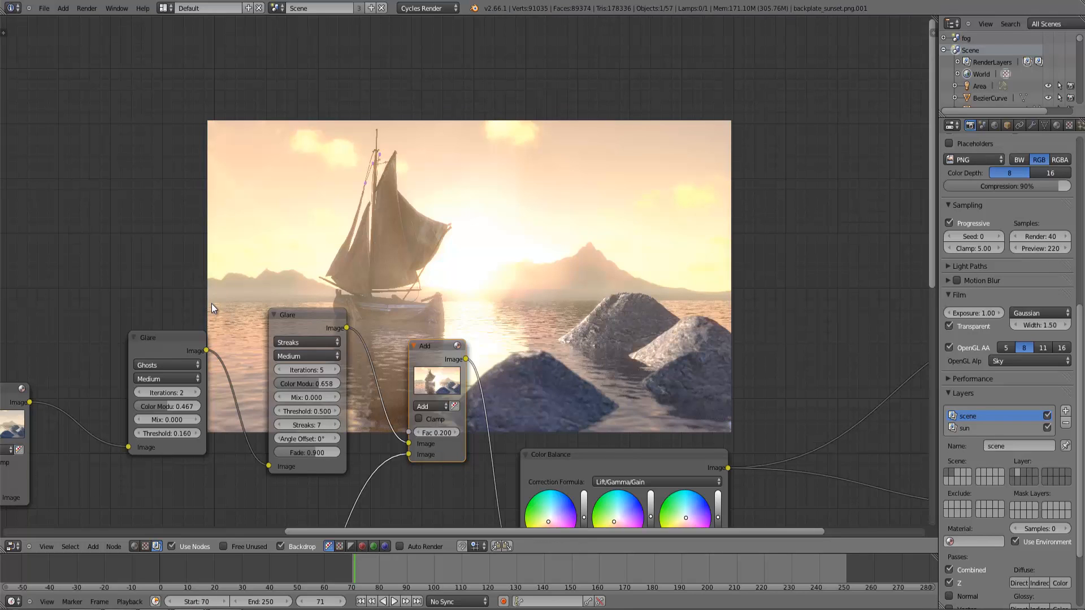
mouse_move(233, 302)
middle_down()
mouse_move(285, 312)
mouse_move(240, 295)
mouse_move(221, 308)
middle_up()
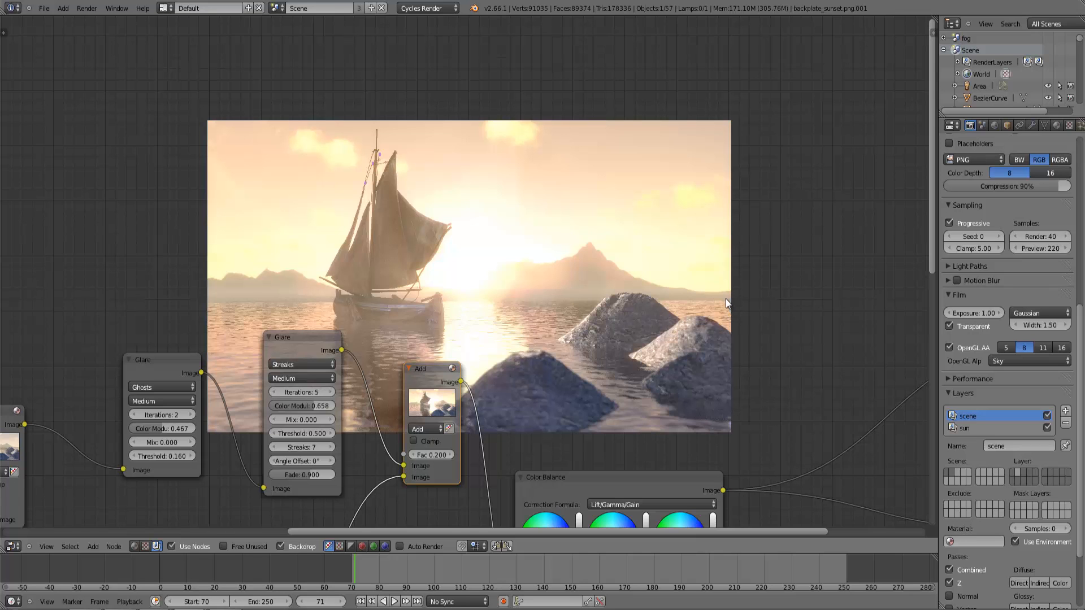
Preview the composite through the Viewer at the Mix node, the Ghosts Glare node and the Streaks Glare node in turn.
scroll(528, 273, down, 4)
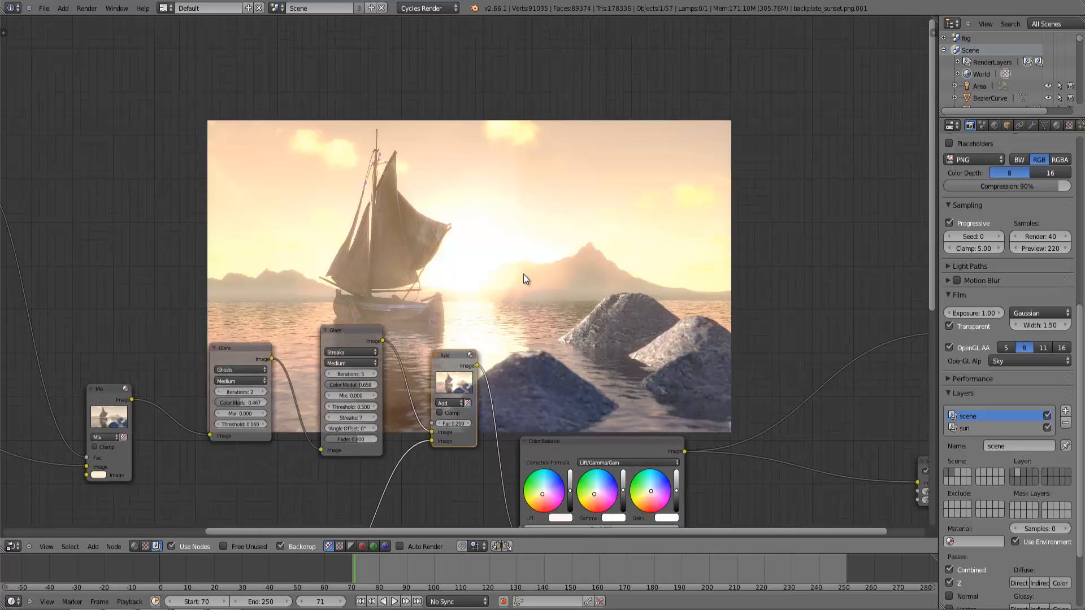
middle_drag(630, 273, 766, 238)
scroll(107, 235, down, 3)
middle_drag(159, 255, 181, 239)
scroll(311, 325, up, 3)
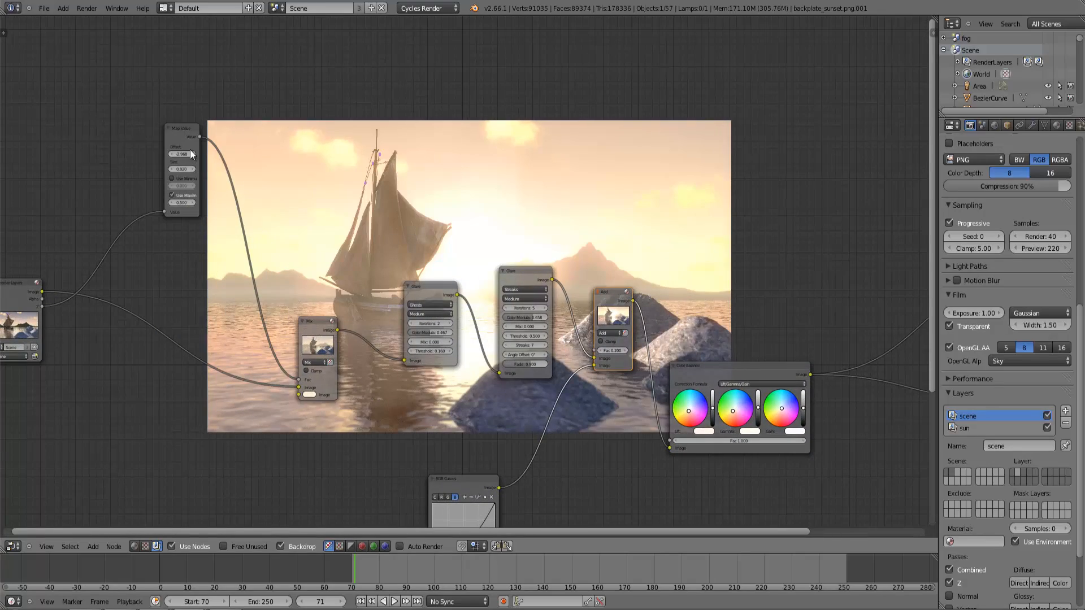
ctrl+shift+click(316, 321)
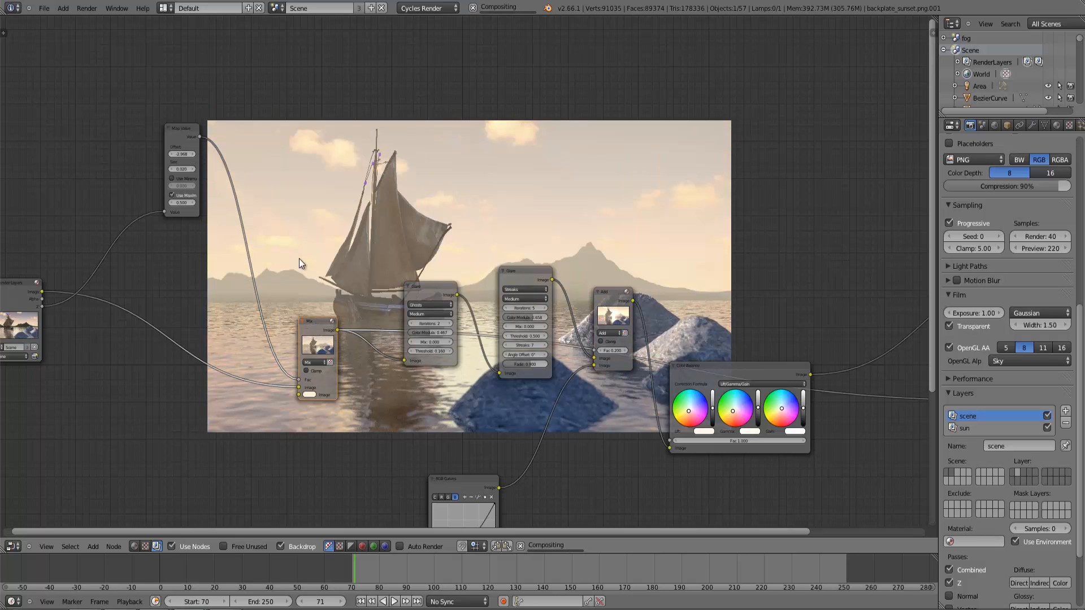
middle_drag(293, 259, 283, 293)
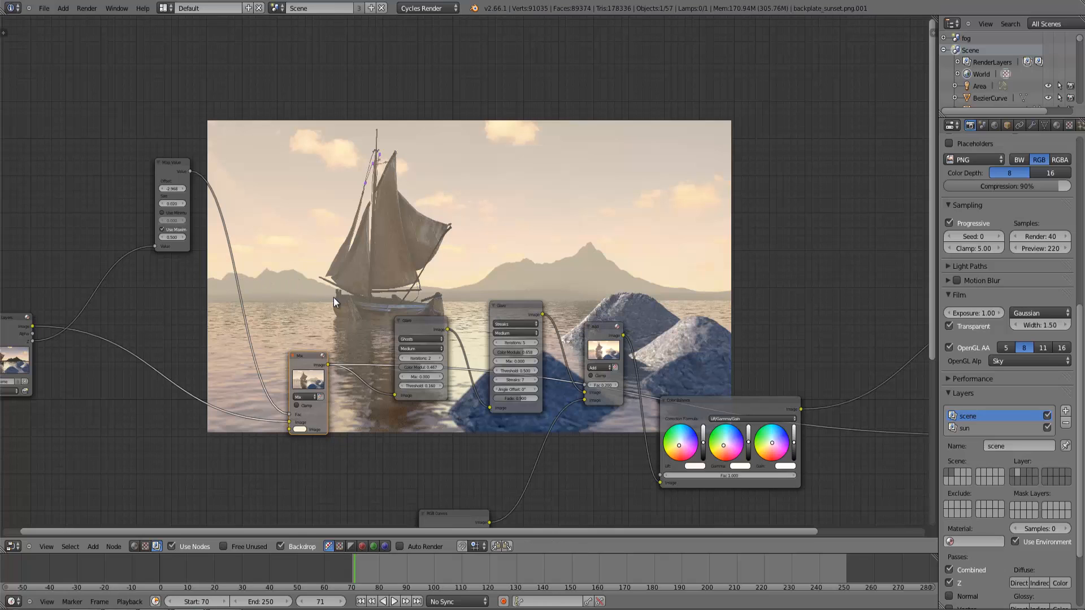
ctrl+shift+click(413, 318)
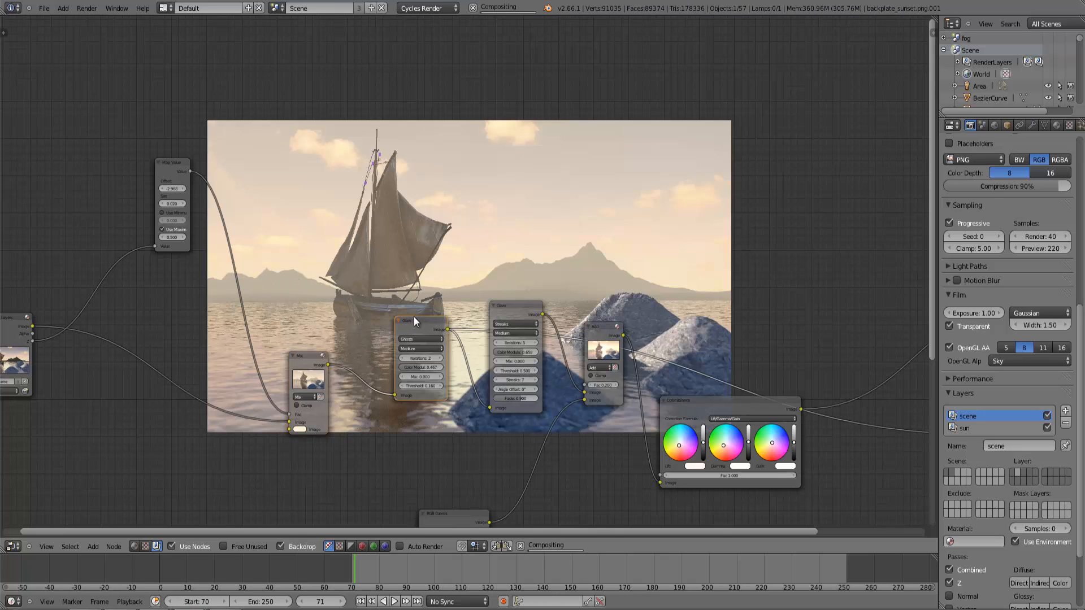
ctrl+shift+click(520, 305)
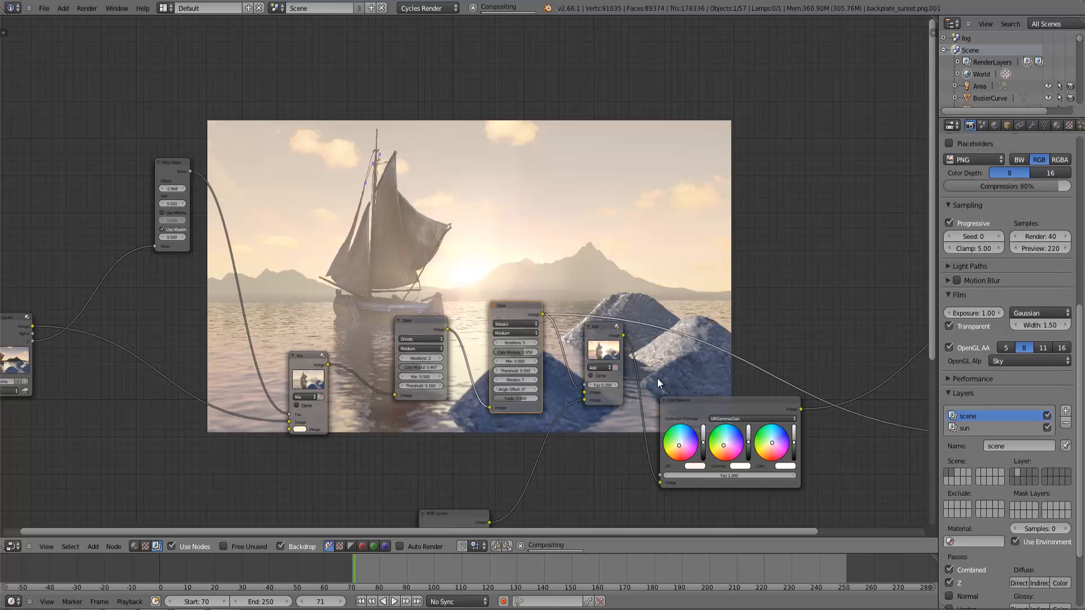
Try a Color Modulation of 0.208 on the Streaks Glare node, and set it to 0.650.
middle_drag(546, 414, 507, 485)
scroll(506, 384, up, 7)
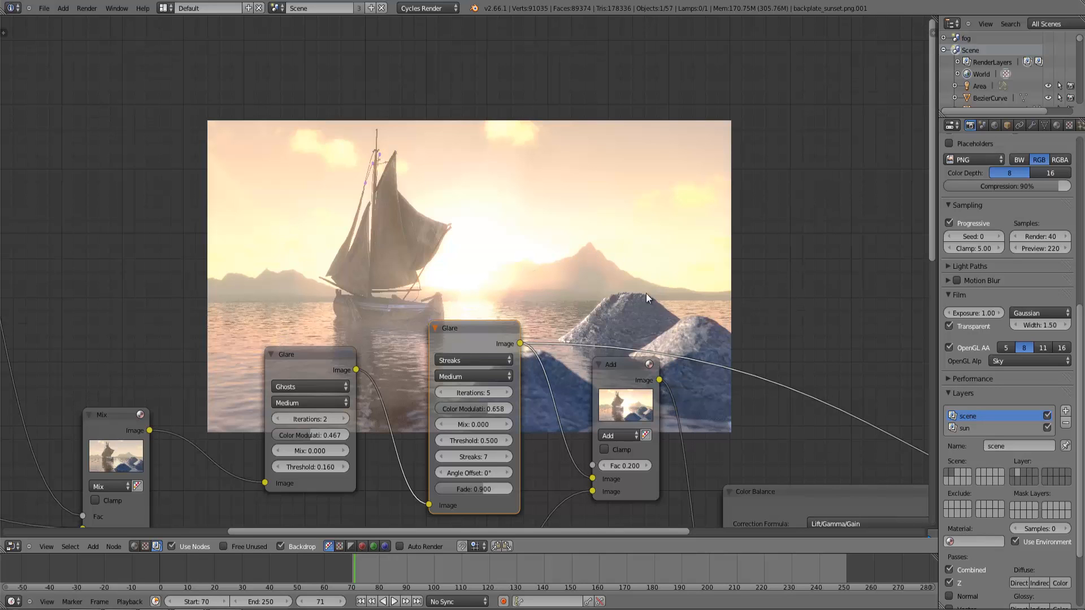
middle_drag(546, 304, 577, 263)
scroll(556, 246, up, 1)
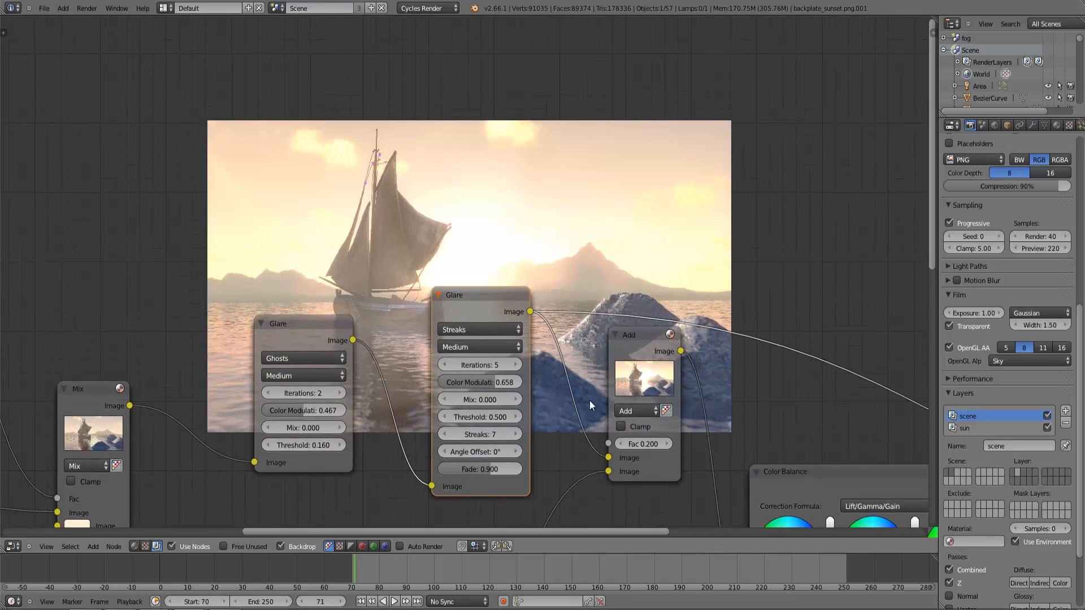
mouse_move(554, 419)
middle_down()
mouse_move(557, 398)
mouse_move(561, 410)
middle_up()
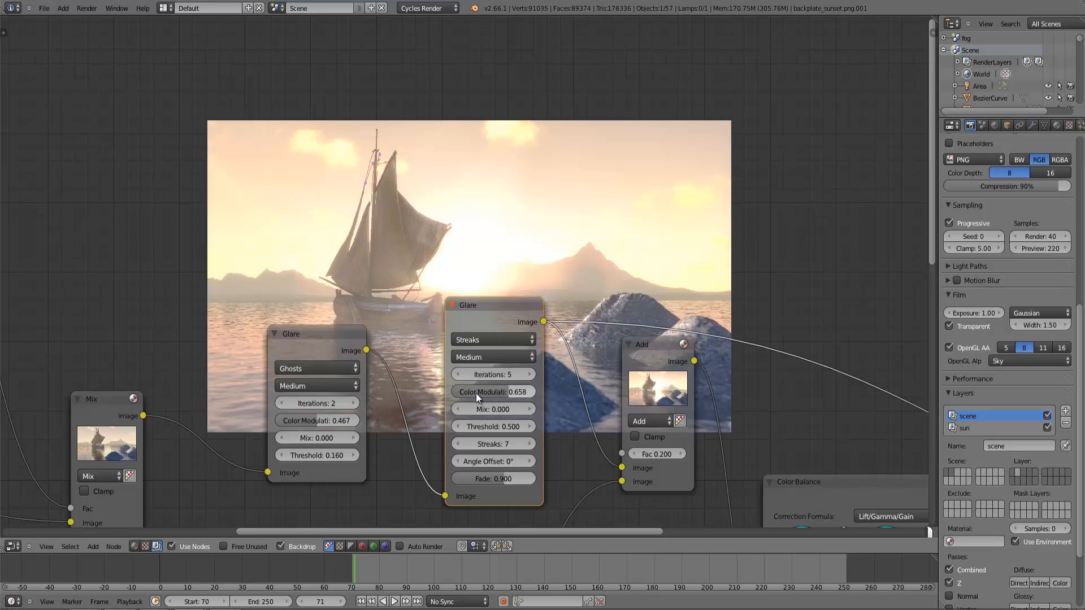
drag(494, 392, 464, 392)
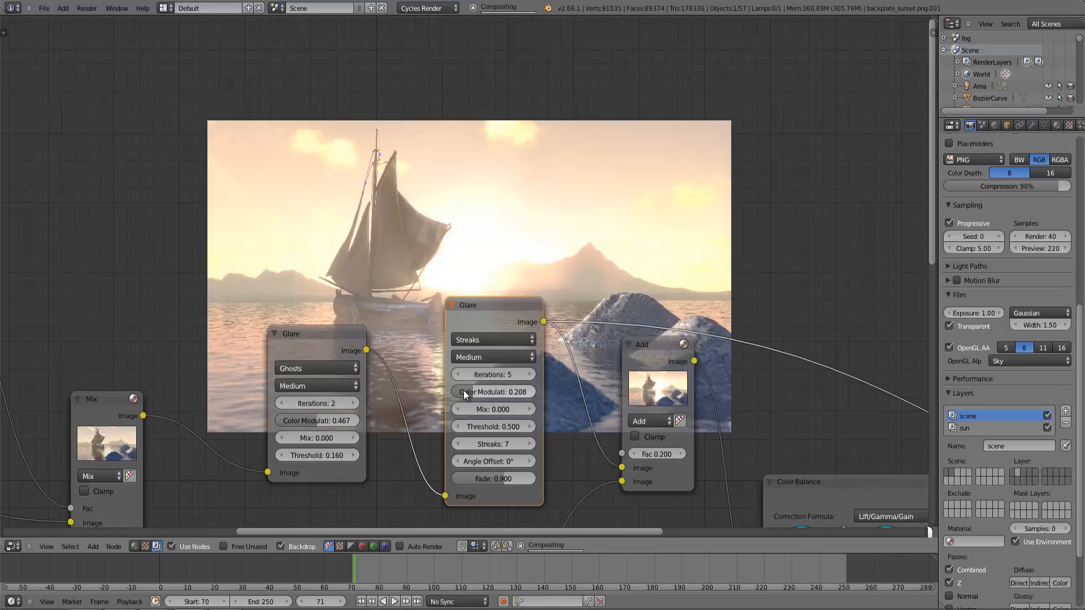
drag(463, 391, 490, 392)
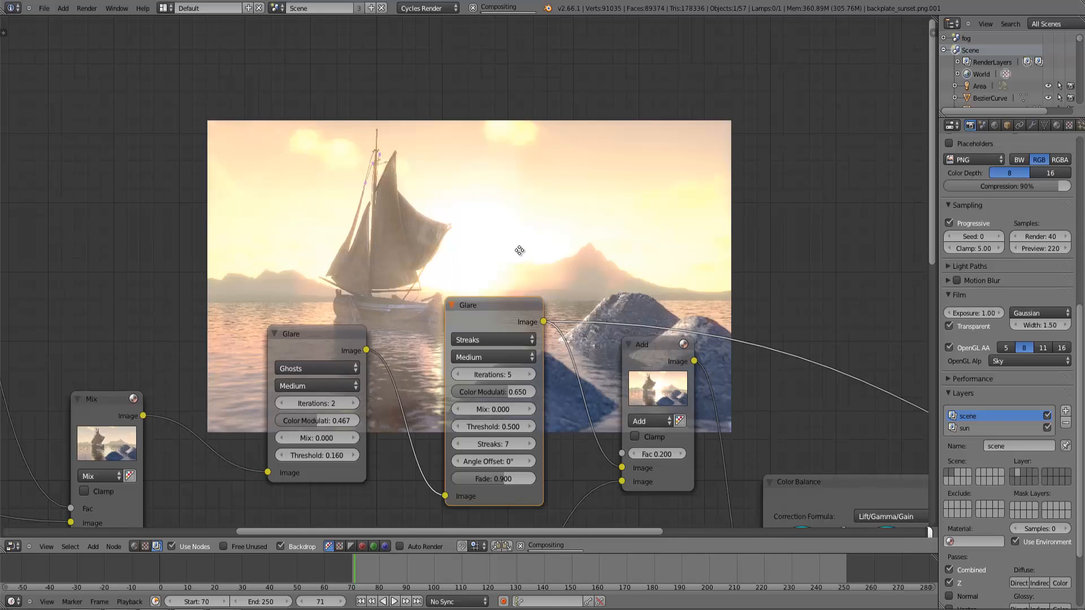
Try 4 iterations on the Streaks Glare and 3 on the Ghosts Glare, restoring them to 5 and 2.
middle_drag(517, 243, 519, 269)
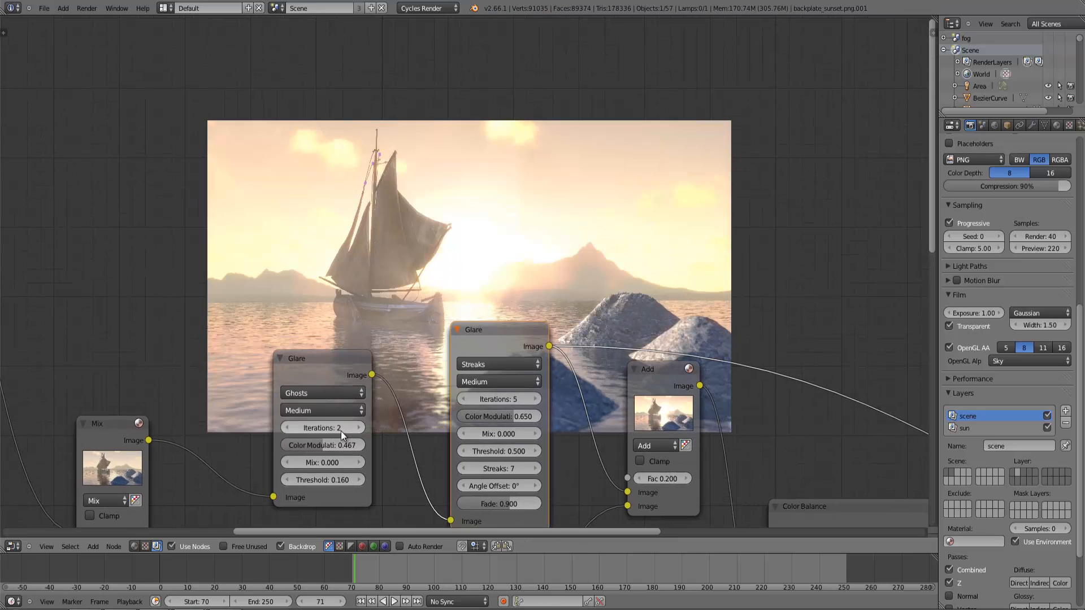
click(466, 400)
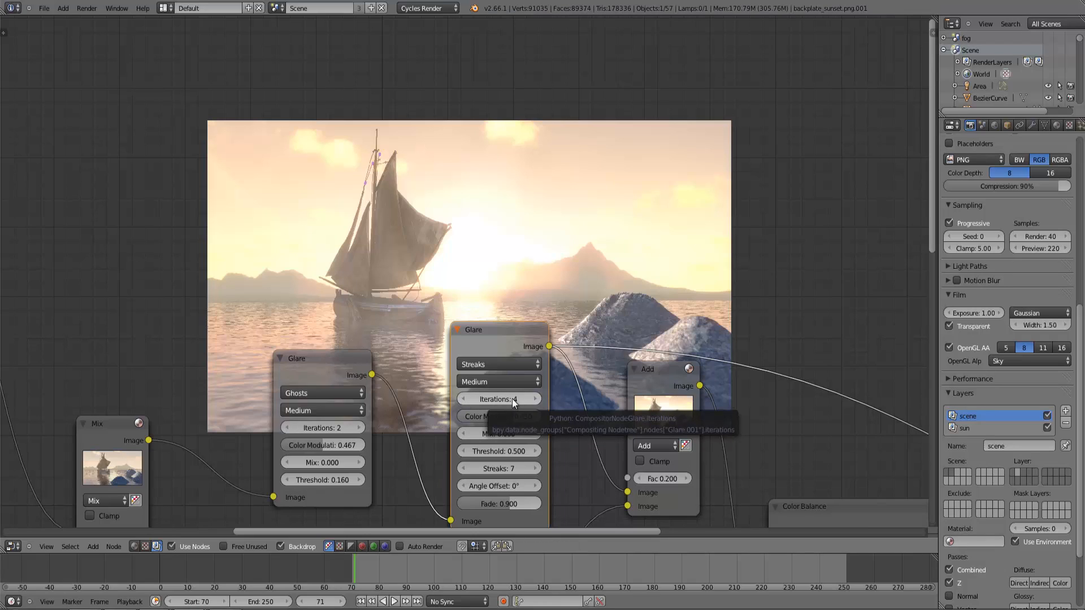
click(524, 398)
click(360, 429)
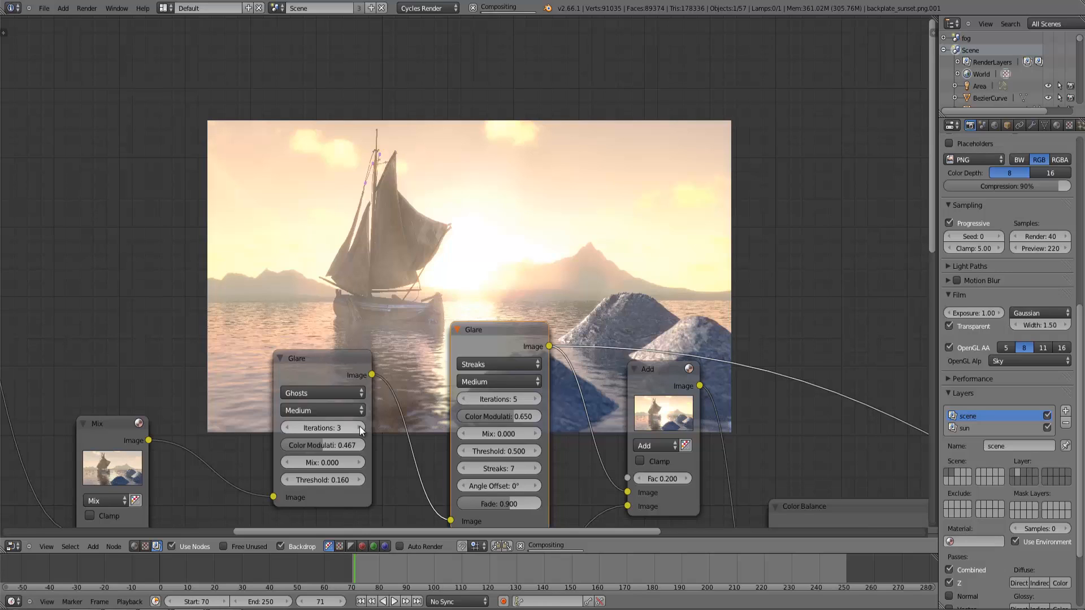
click(290, 429)
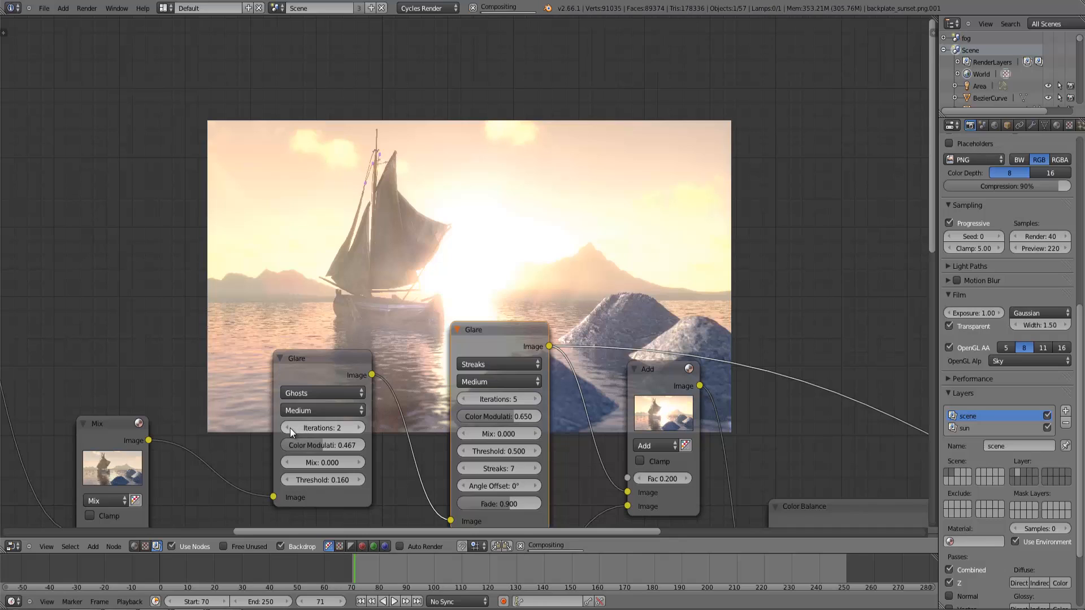
Compare streak counts on the Streaks Glare node by lowering Streaks to 5 and raising it again, and inspect the backdrop image.
click(463, 469)
click(463, 469)
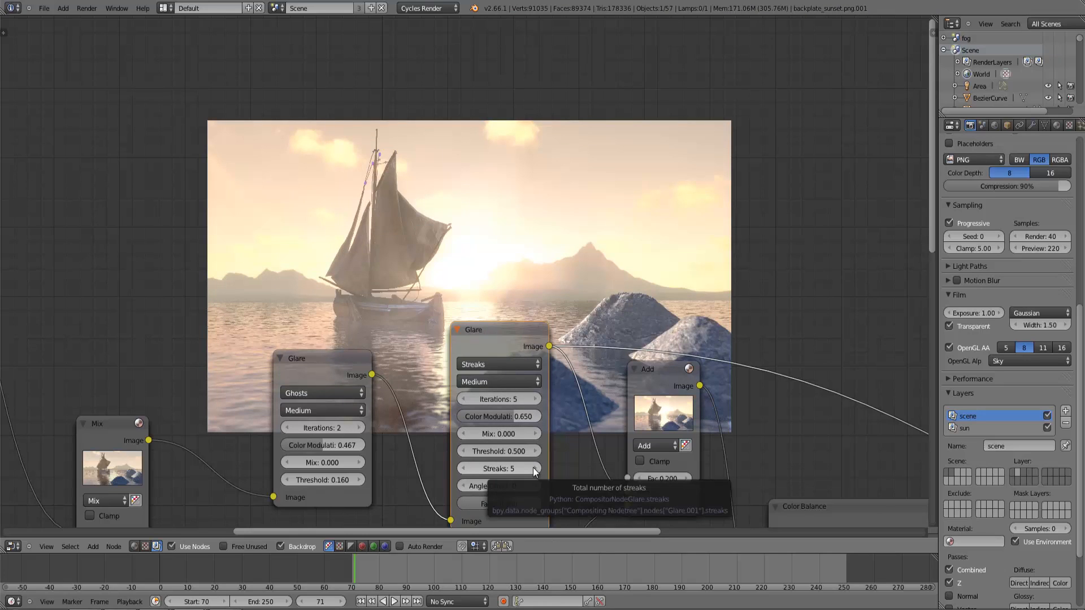
mouse_move(401, 217)
middle_down()
mouse_move(477, 277)
mouse_move(393, 195)
middle_up()
click(527, 446)
middle_drag(483, 247, 523, 402)
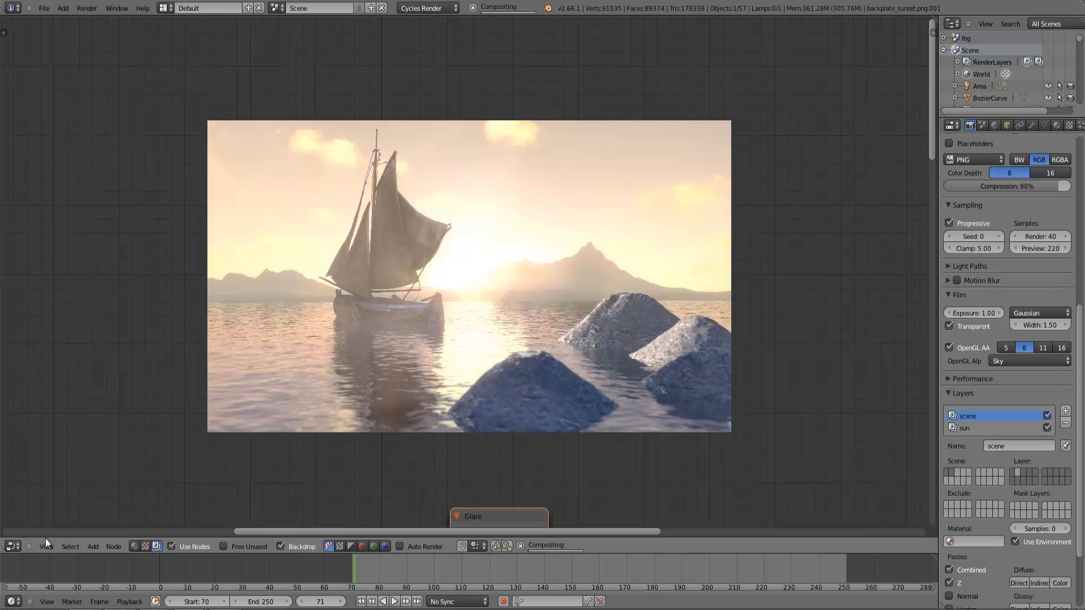
Change the node editor to the 3D view, select the camera, and show its lens and depth of field settings.
click(13, 546)
click(28, 534)
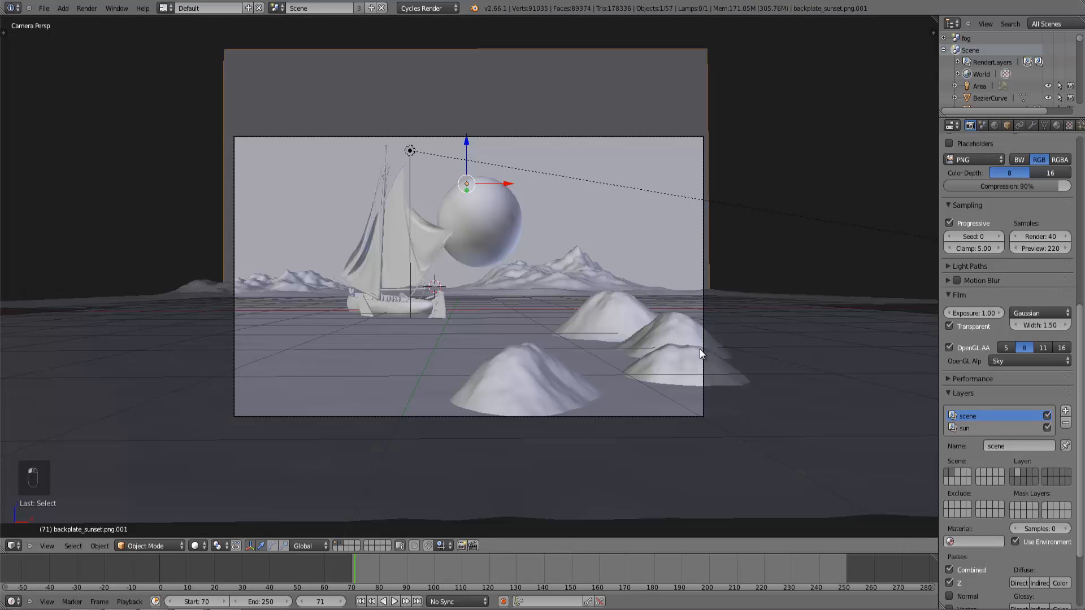
right_click(679, 138)
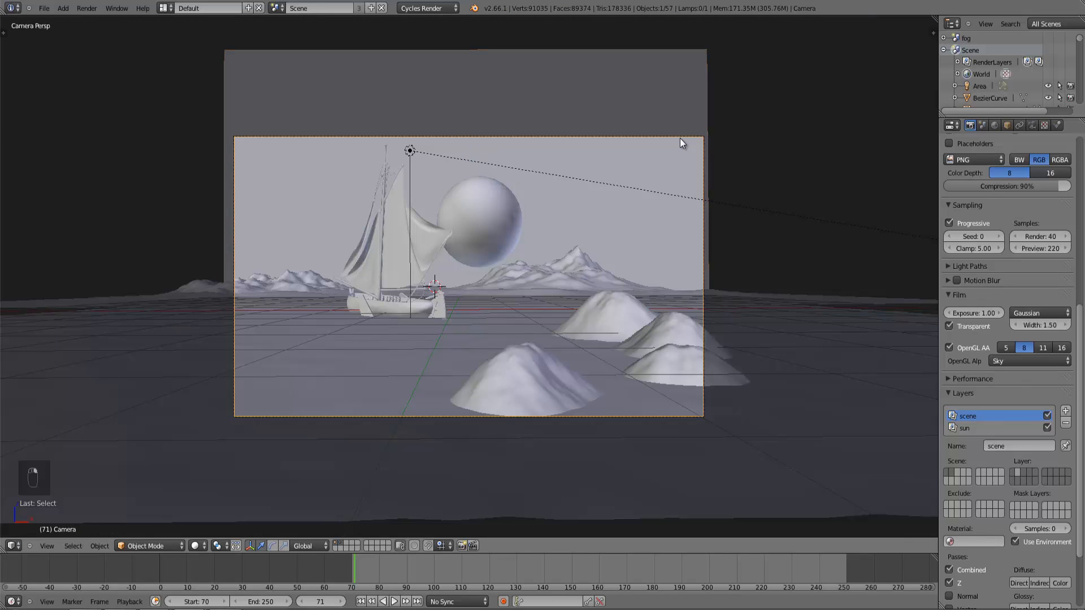
click(1031, 126)
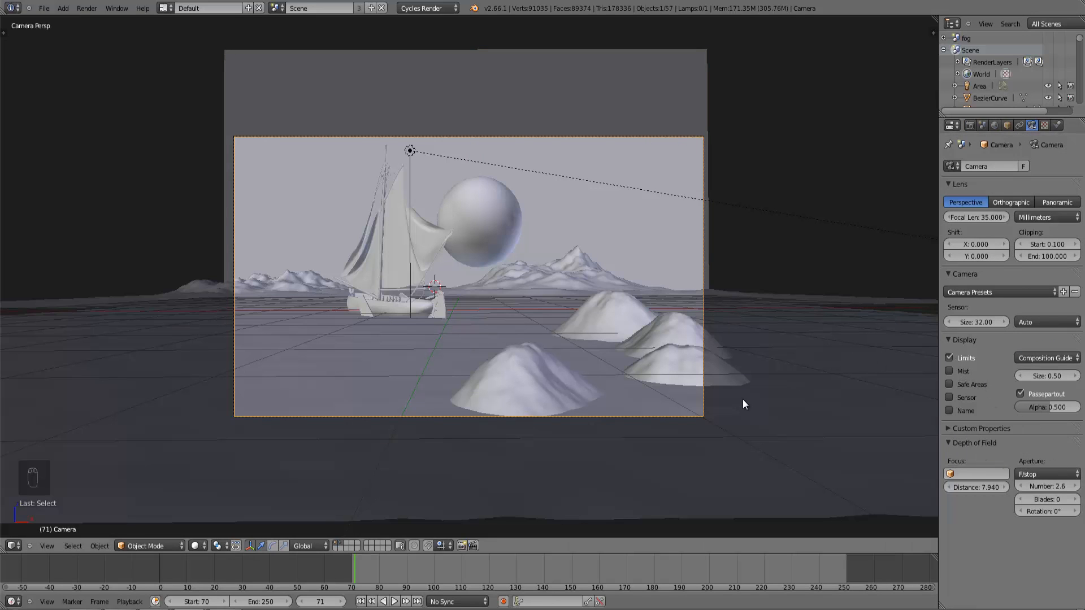
Examine the camera's focus distance marker relative to the boat and rocks from the top view and the camera view.
key(KP_7)
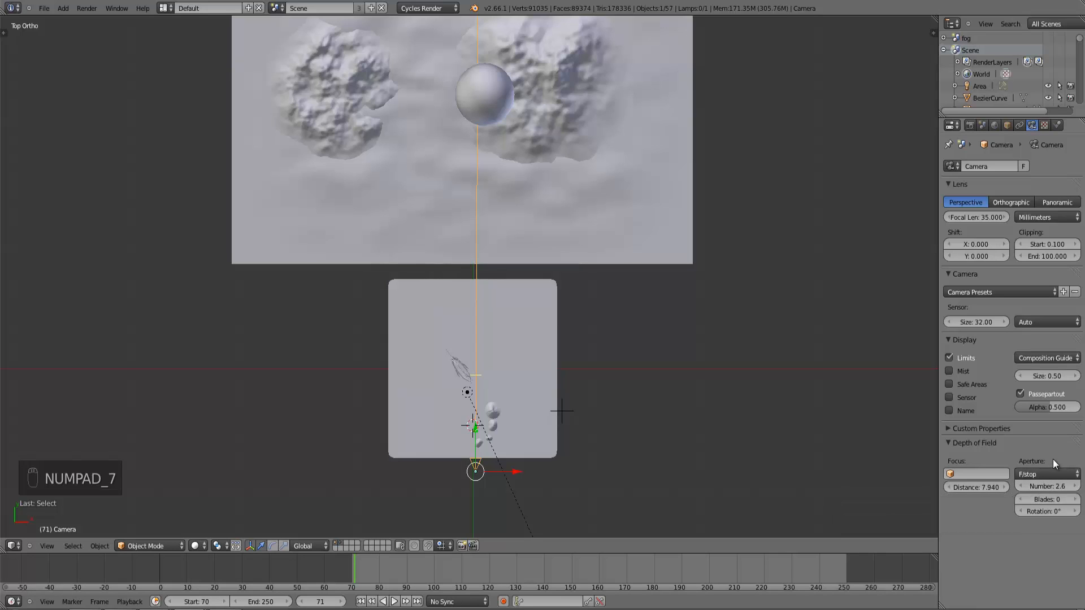
key(KP_0)
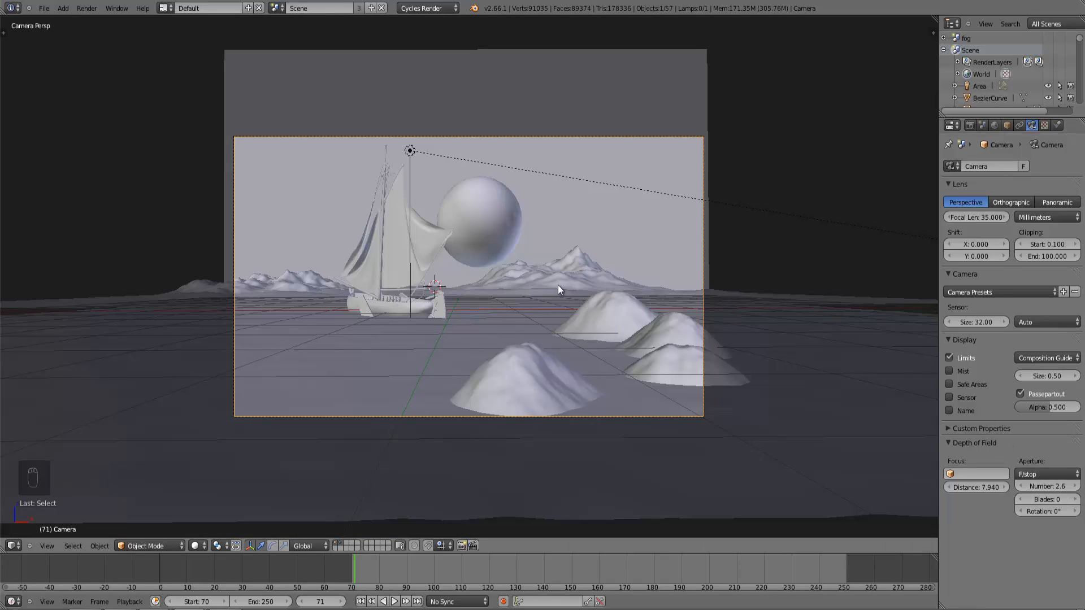
scroll(557, 284, up, 2)
key(KP_7)
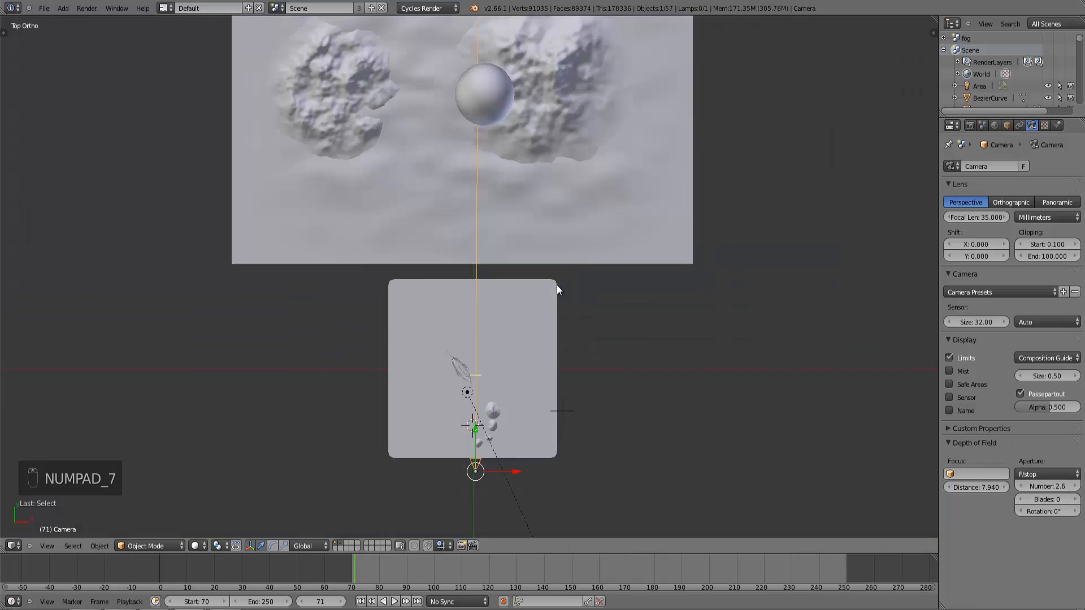
middle_drag(588, 339, 519, 405)
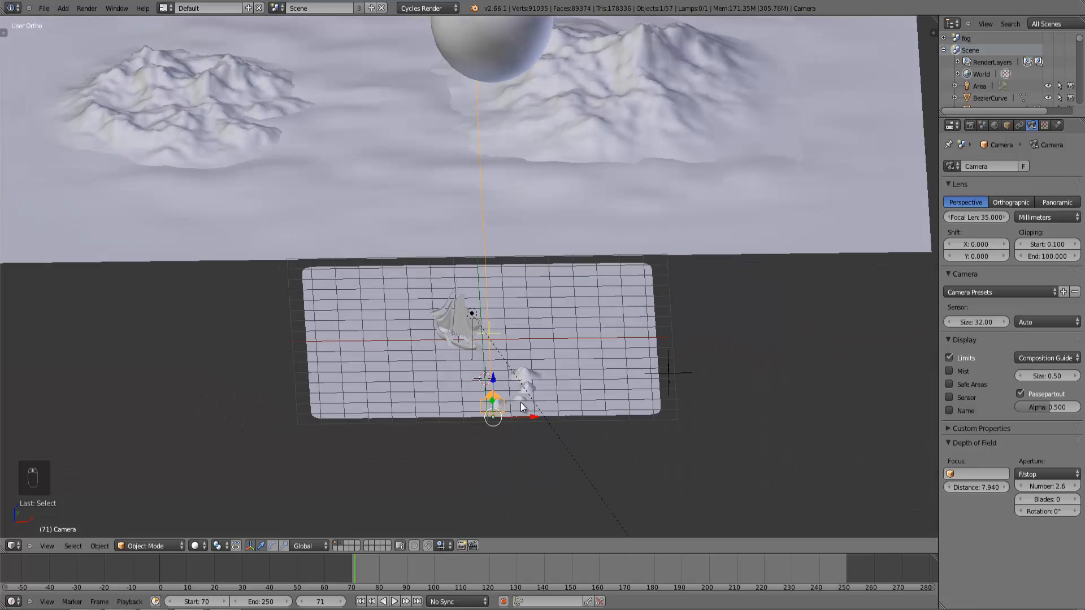
key(KP_0)
Select the water plane and the empty beside it in top view, and show the Empty entry among the addable objects.
key(KP_7)
scroll(551, 412, down, 5)
right_click(524, 359)
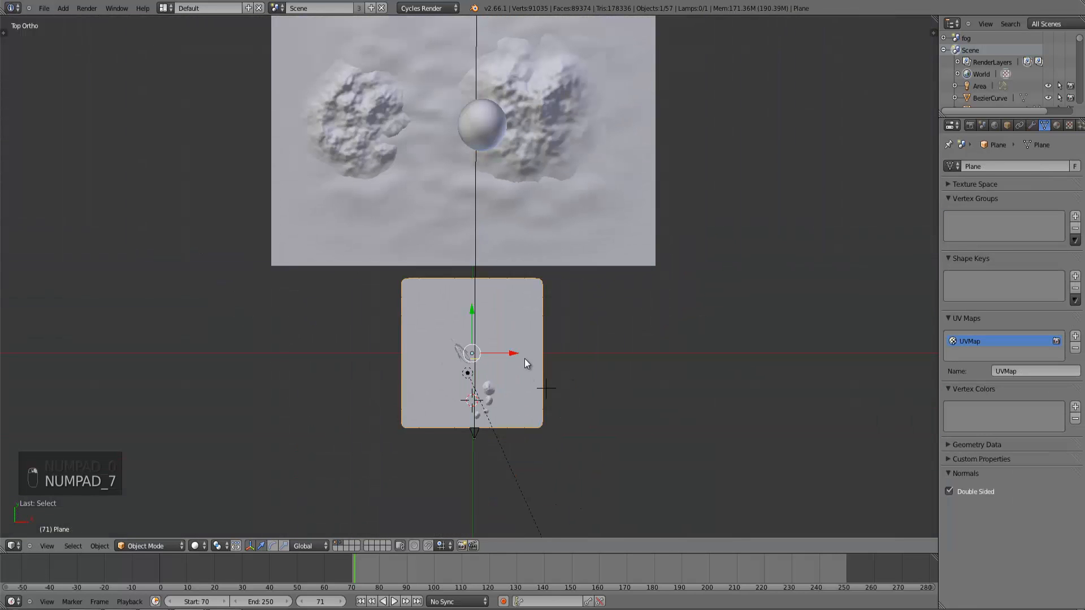
key(ctrl+KP_Decimal)
right_click(650, 365)
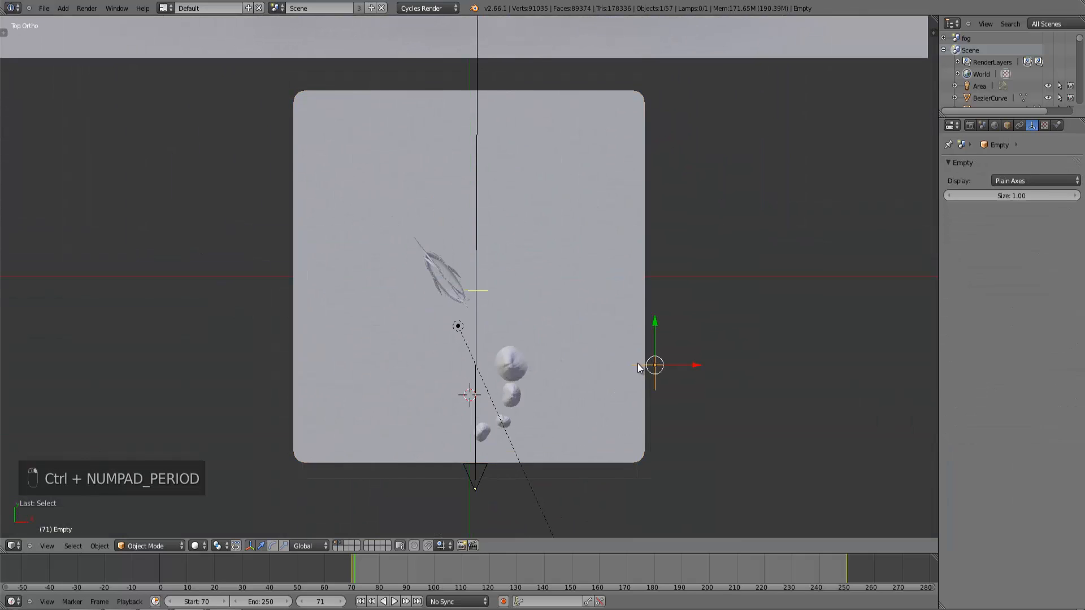
click(62, 8)
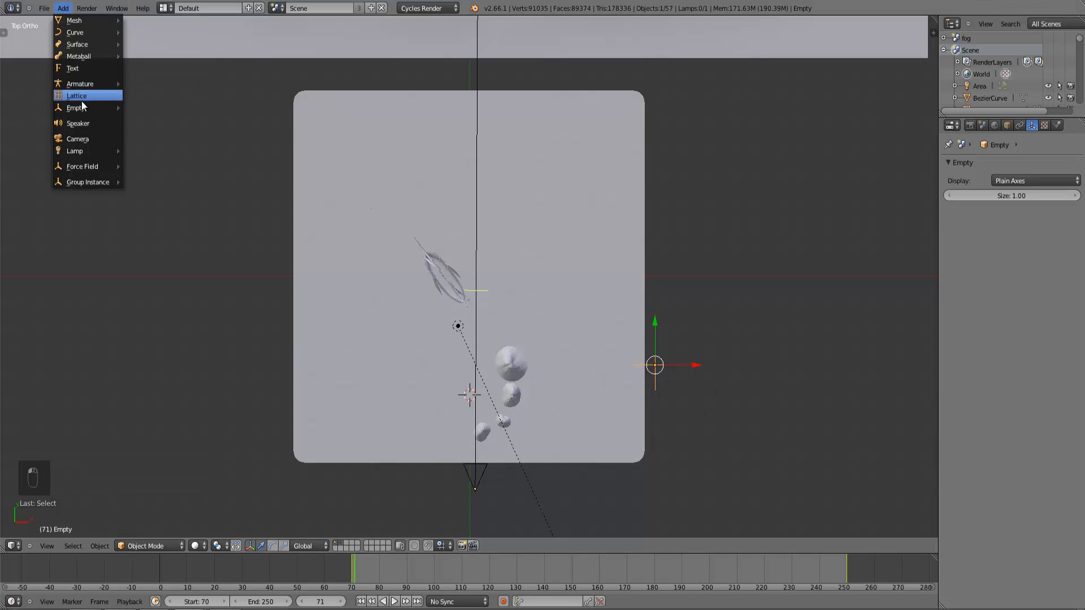
mouse_move(82, 106)
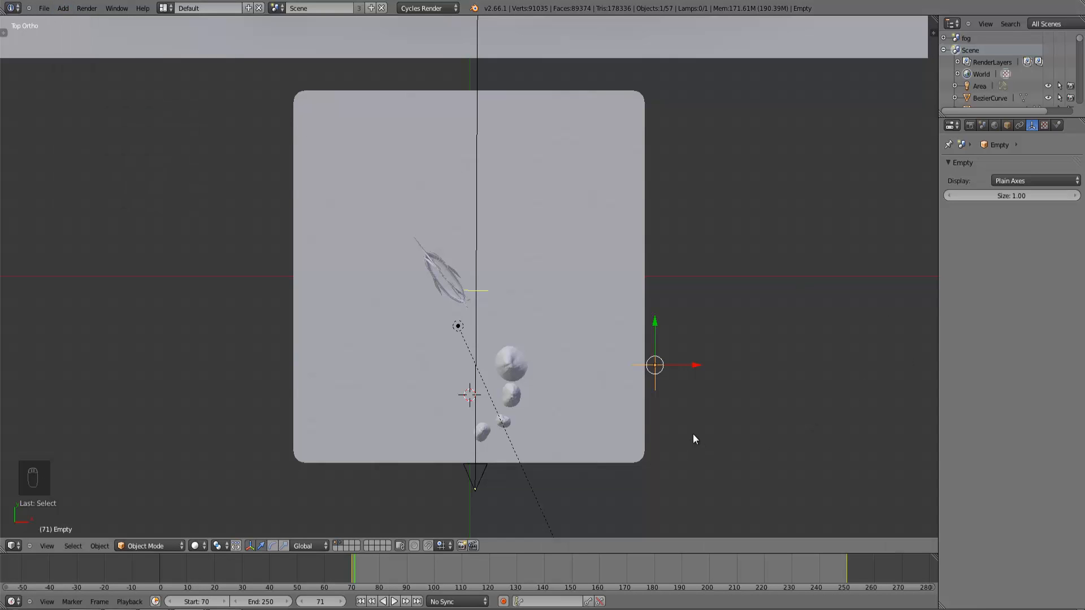
Select the water plane and examine its subdivision and displacement modifiers, including the list of modifiers that can be added.
middle_drag(686, 468, 664, 370)
right_click(592, 395)
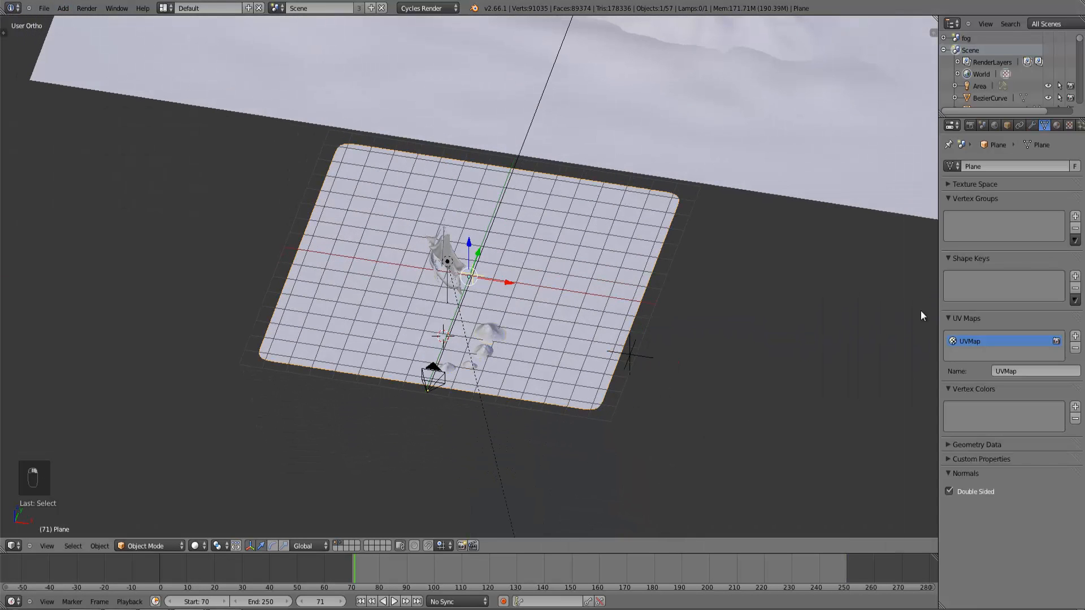
click(1032, 126)
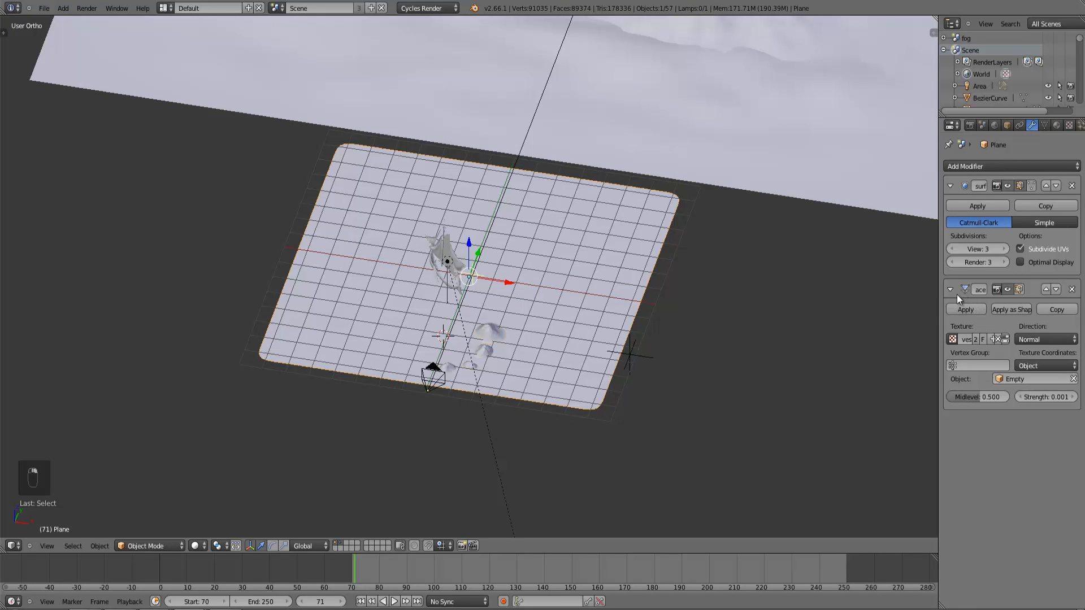
click(982, 166)
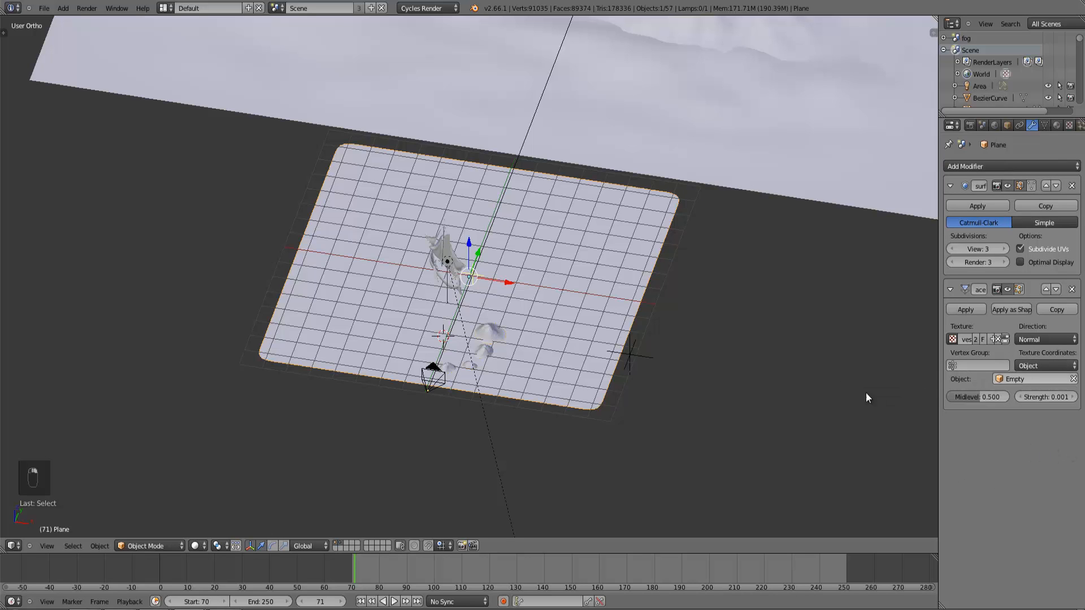
Select the empty beside the water plane and centre the view on it.
right_click(631, 357)
key(ctrl+KP_Decimal)
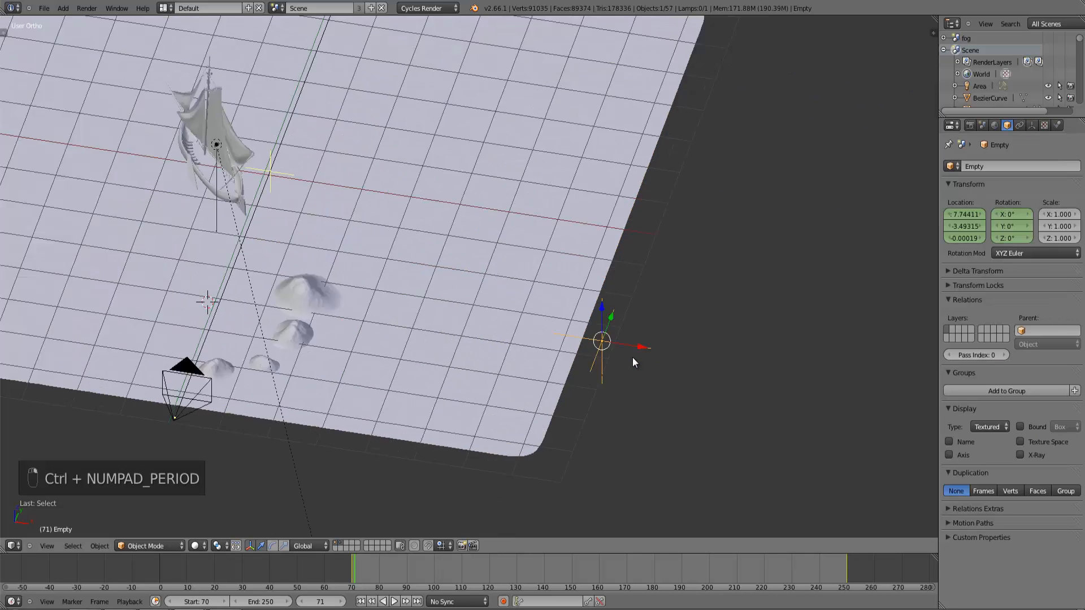
Try moving the empty freely to several positions beyond the corner of the water plane.
key(g)
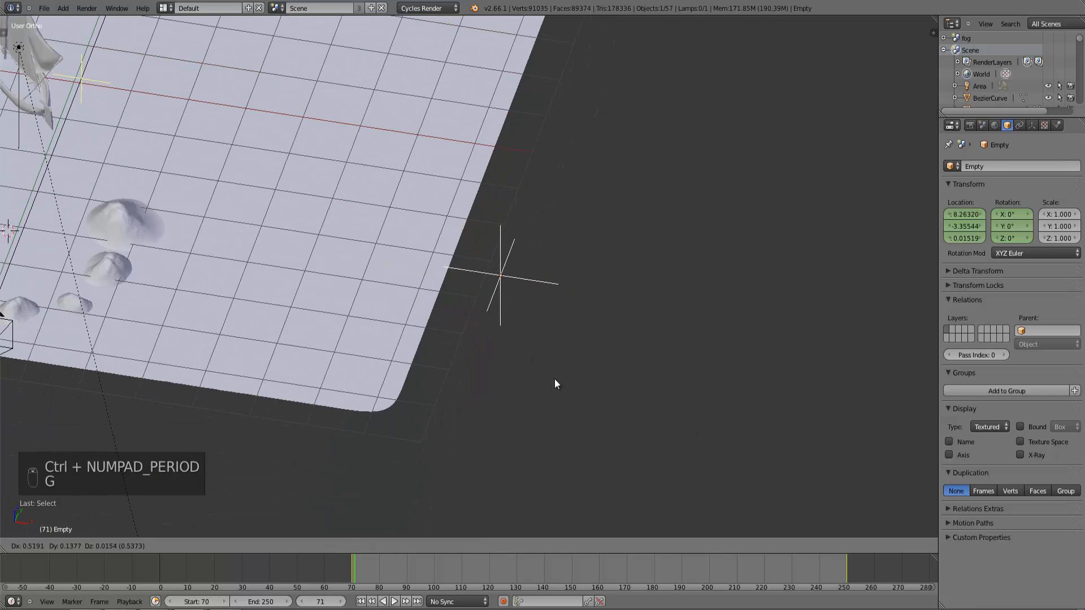
right_click(513, 394)
middle_drag(513, 394, 526, 505)
key(g)
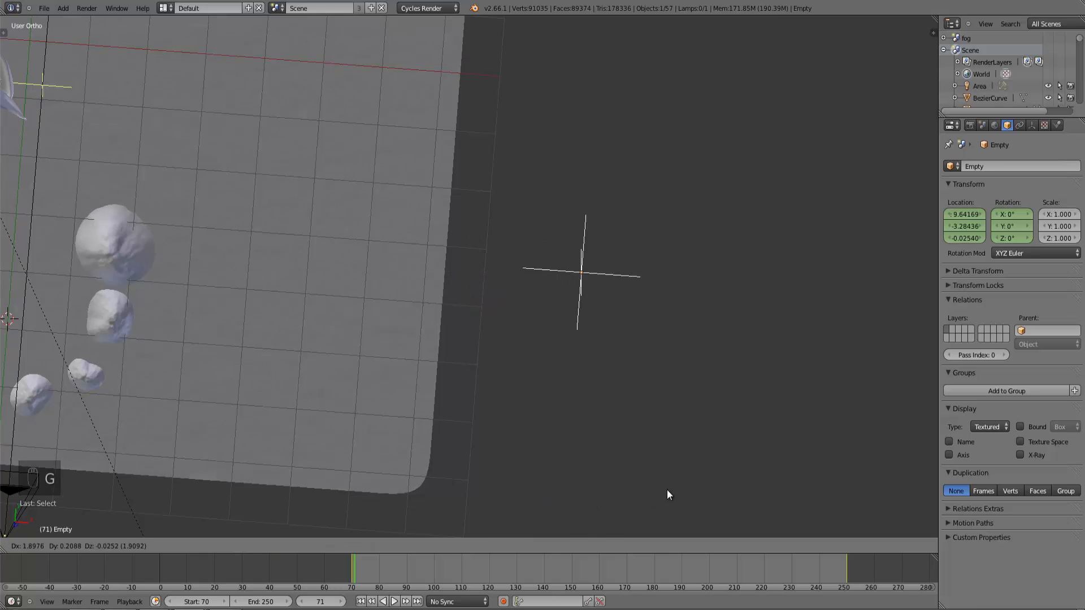
right_click(767, 475)
key(g)
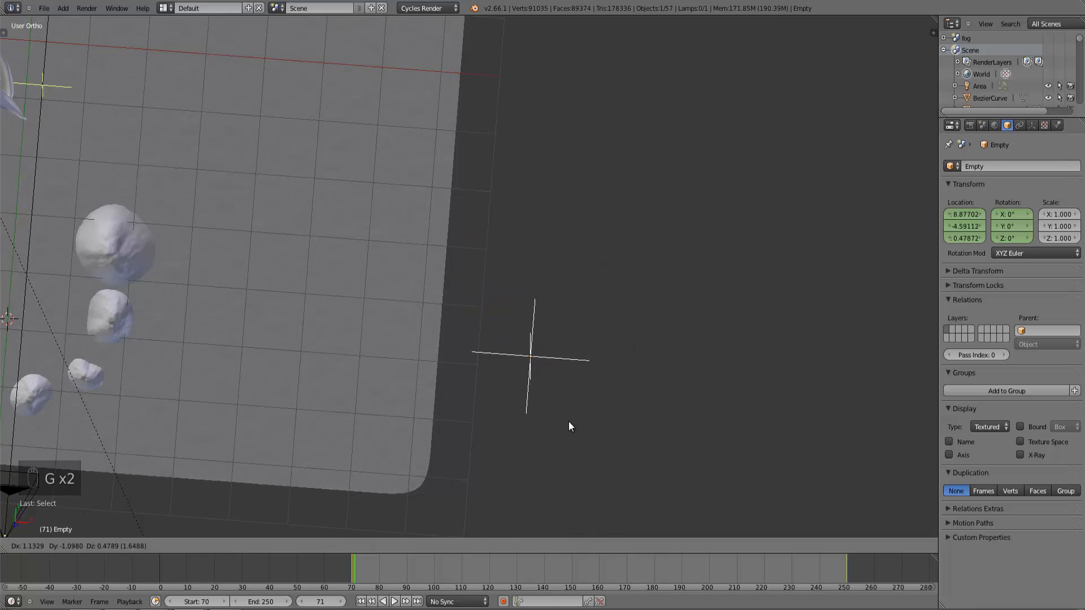
right_click(584, 395)
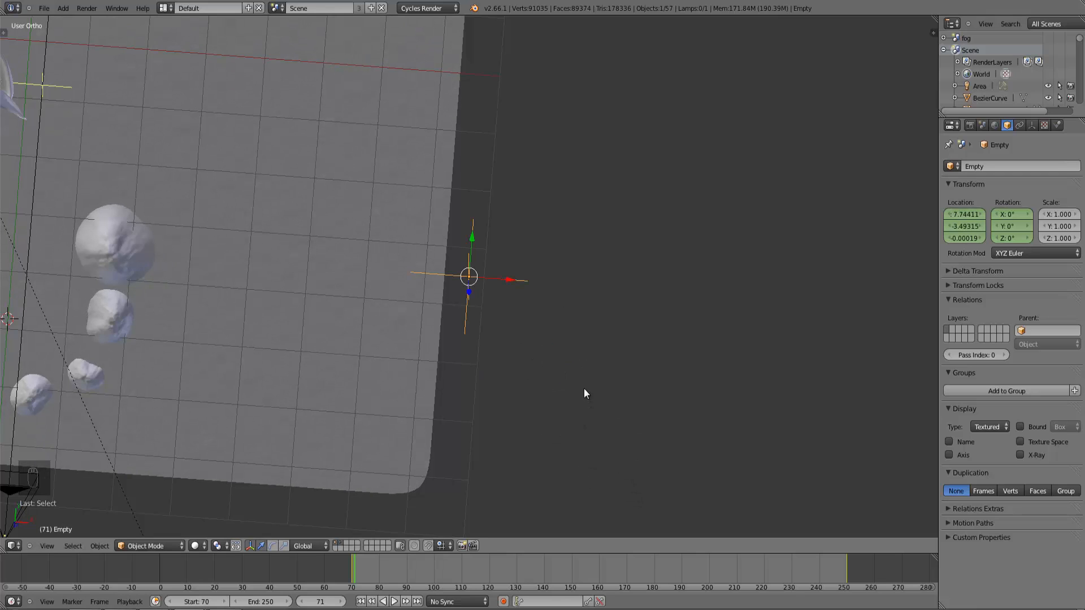
In top view, move the empty farther from the water plane's edge, to about X 10.31, Y -3.47.
key(KP_7)
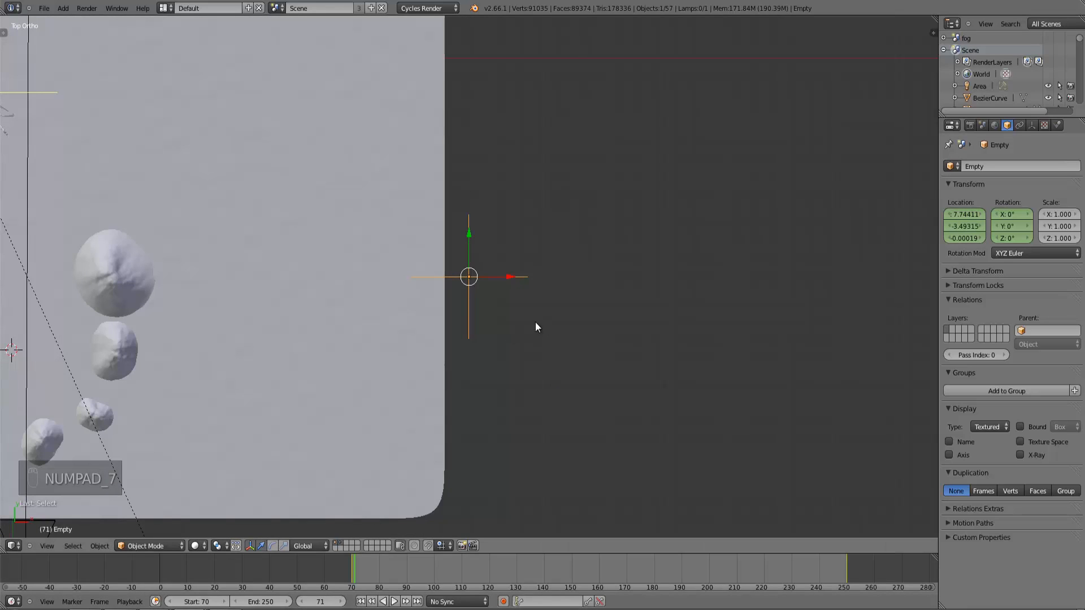
key(i)
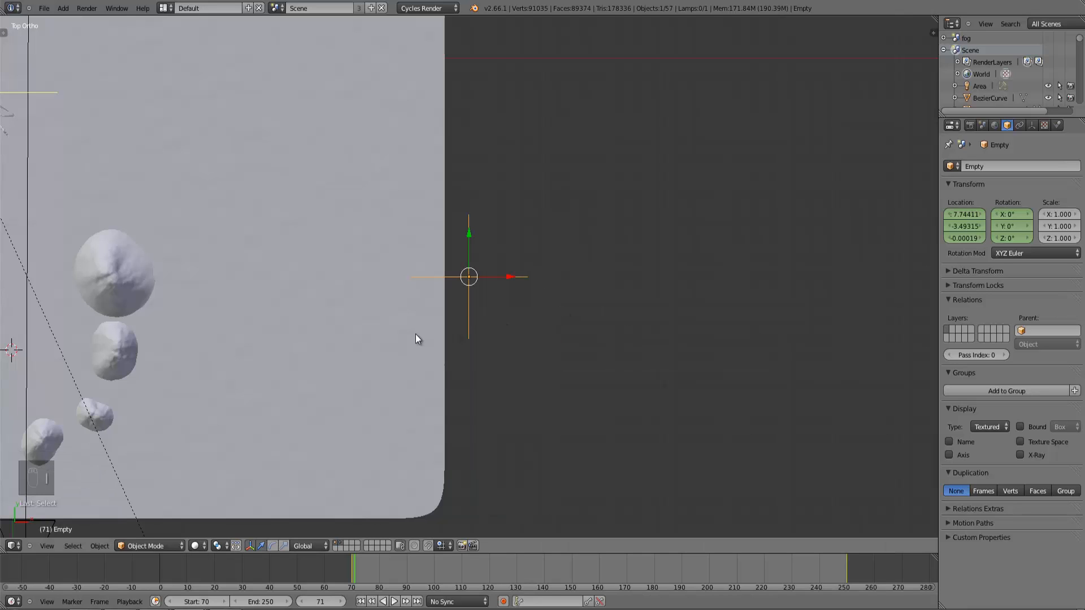
key(g)
click(574, 338)
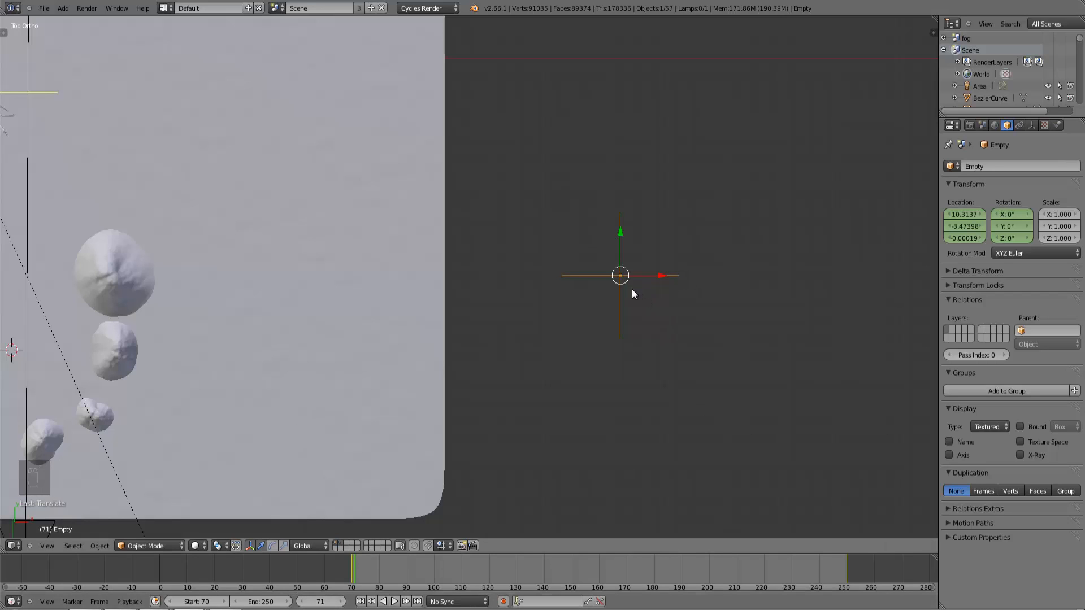
Examine the empty's animation curves and keyframe handle types in the Graph Editor, and return to the 3D view.
click(11, 546)
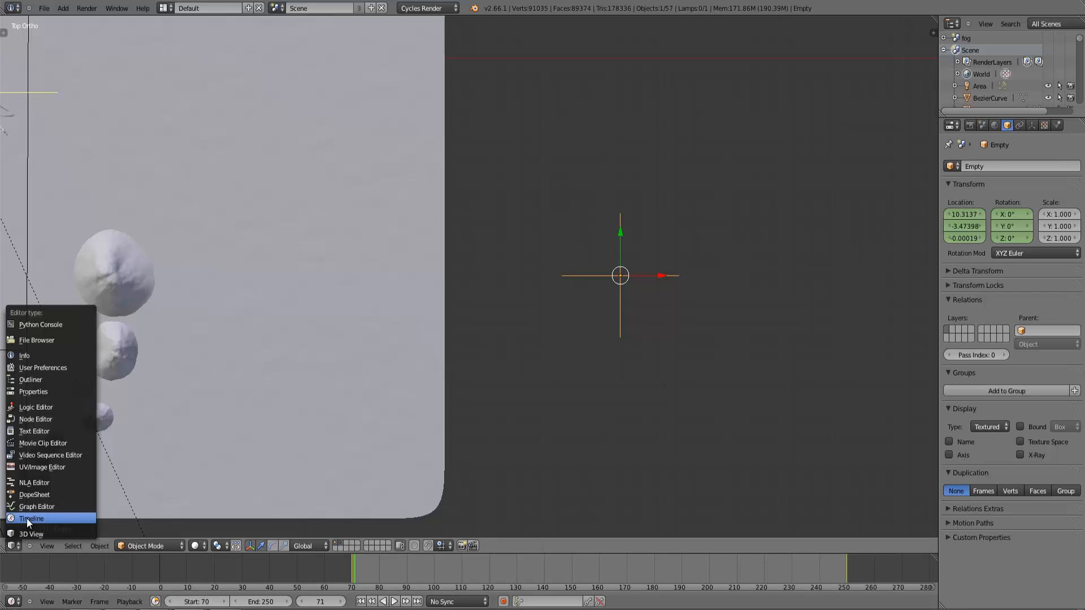
click(28, 508)
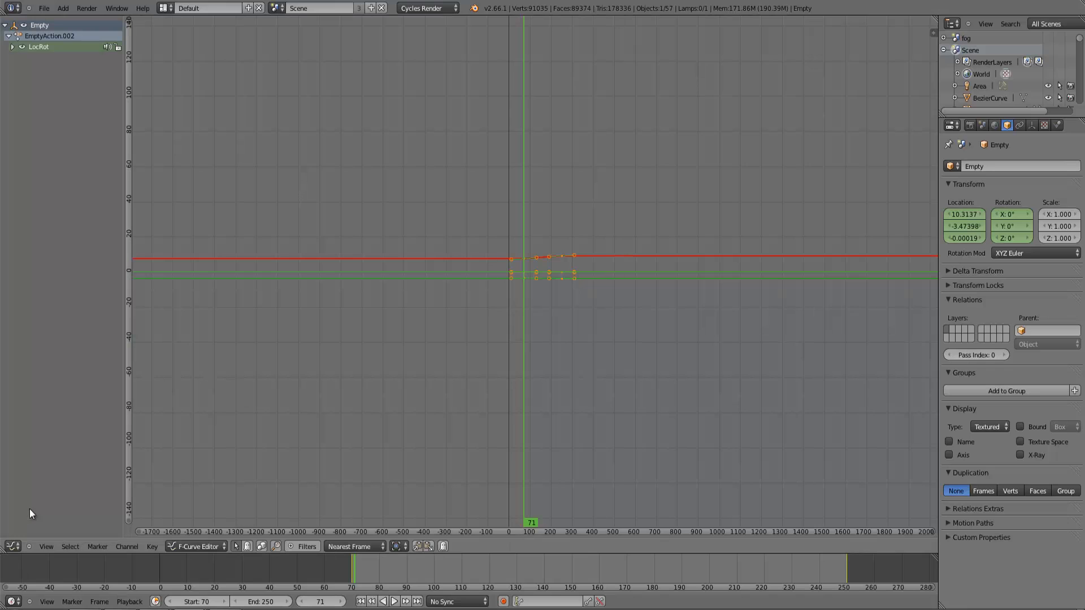
key(v)
click(539, 252)
click(12, 546)
click(29, 594)
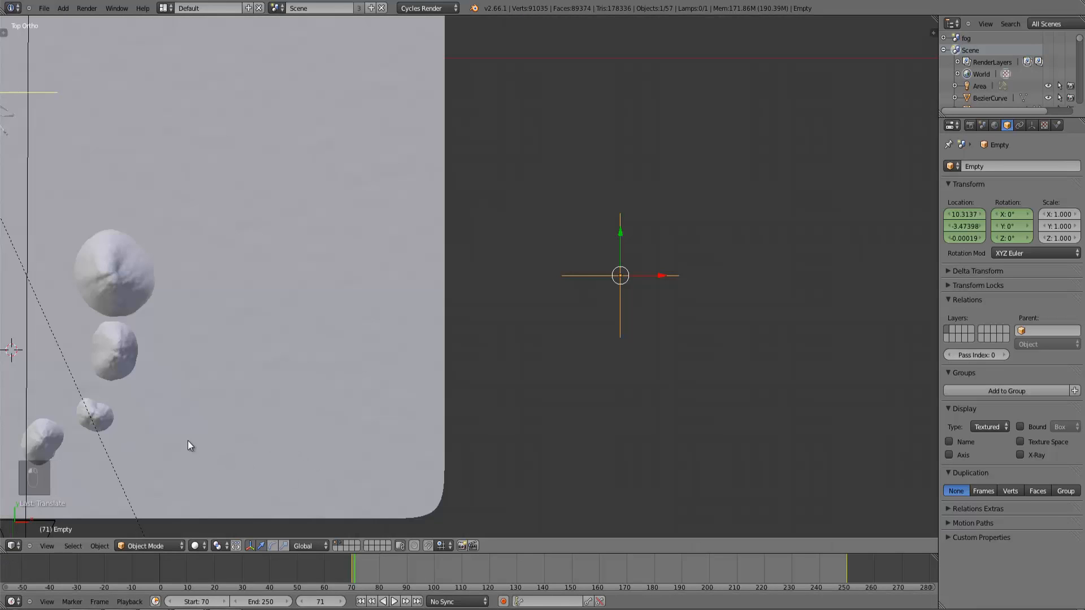
Try moving the empty back and forth beside the water plane in top view.
scroll(203, 355, down, 1)
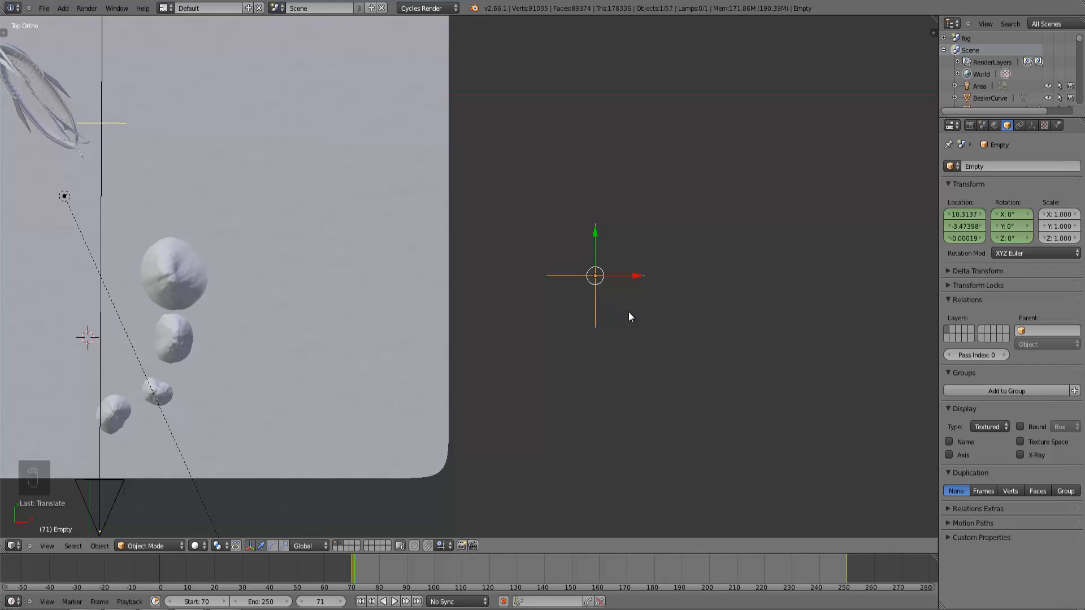
key(g)
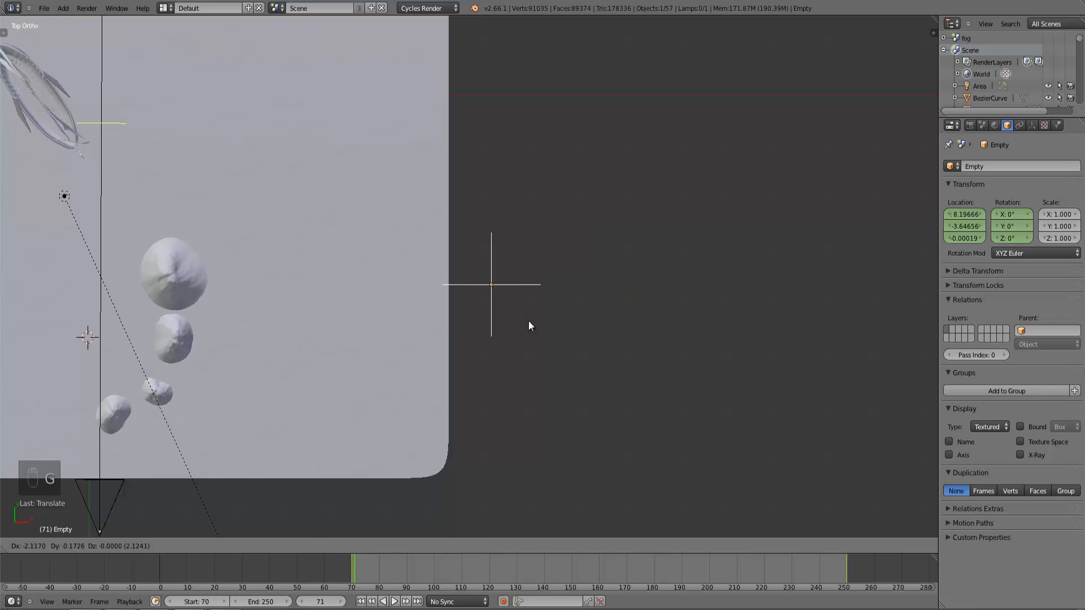
right_click(727, 329)
Examine the boat, rocks, mountains and water through the scene camera.
key(KP_Decimal)
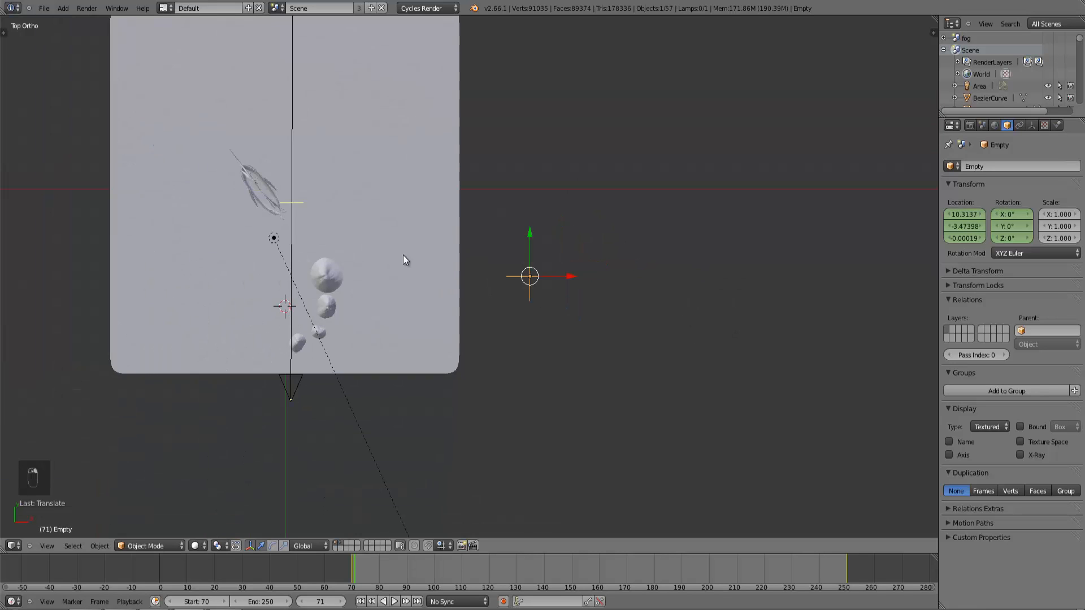
key(ctrl+KP_Decimal)
key(KP_0)
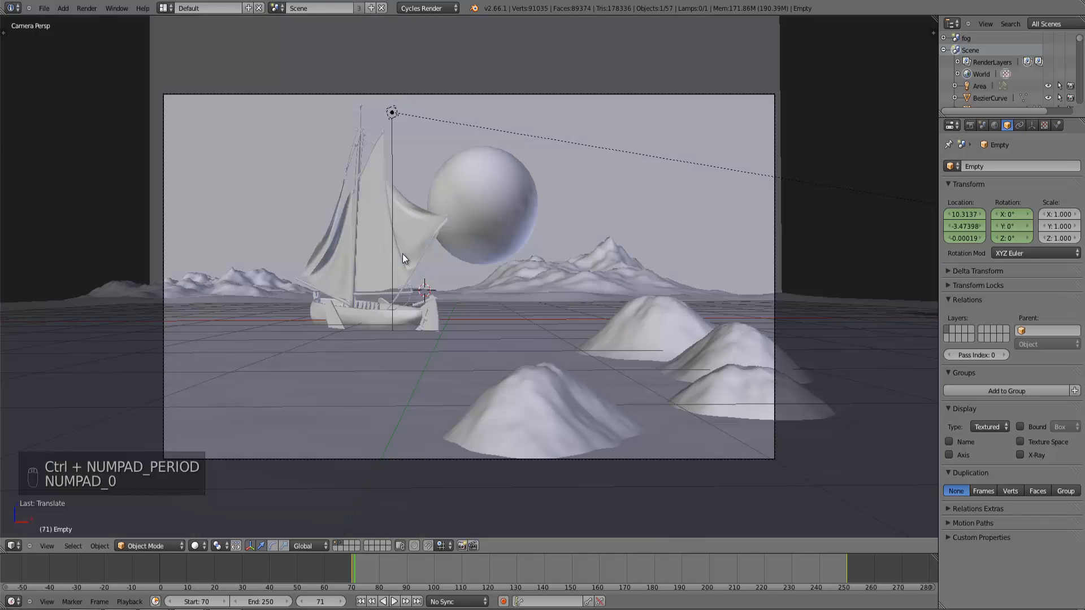
scroll(505, 227, down, 4)
scroll(510, 252, up, 3)
scroll(508, 253, up, 2)
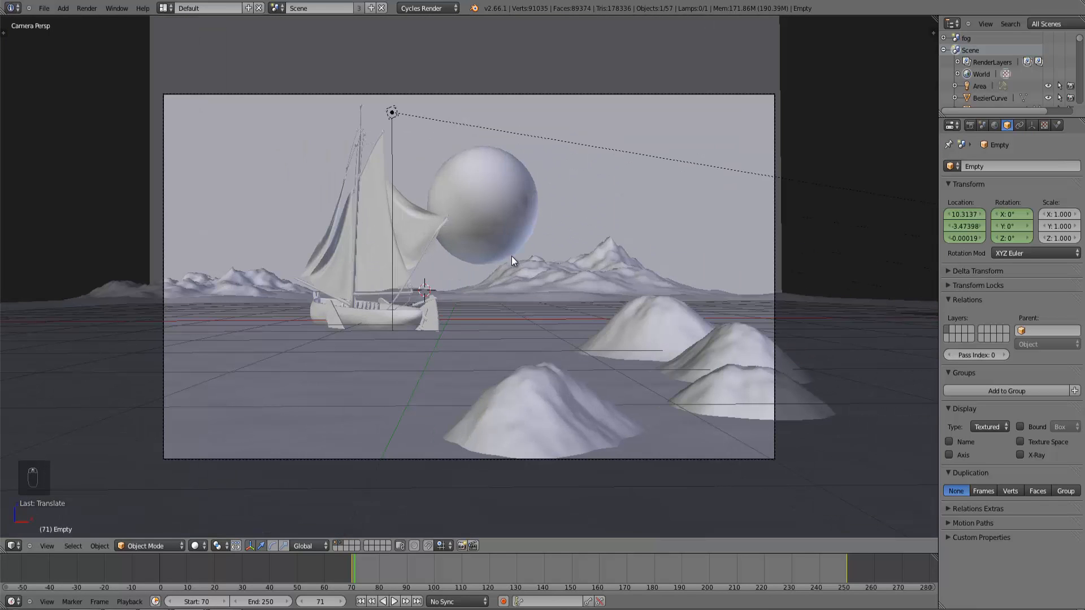
scroll(512, 261, up, 1)
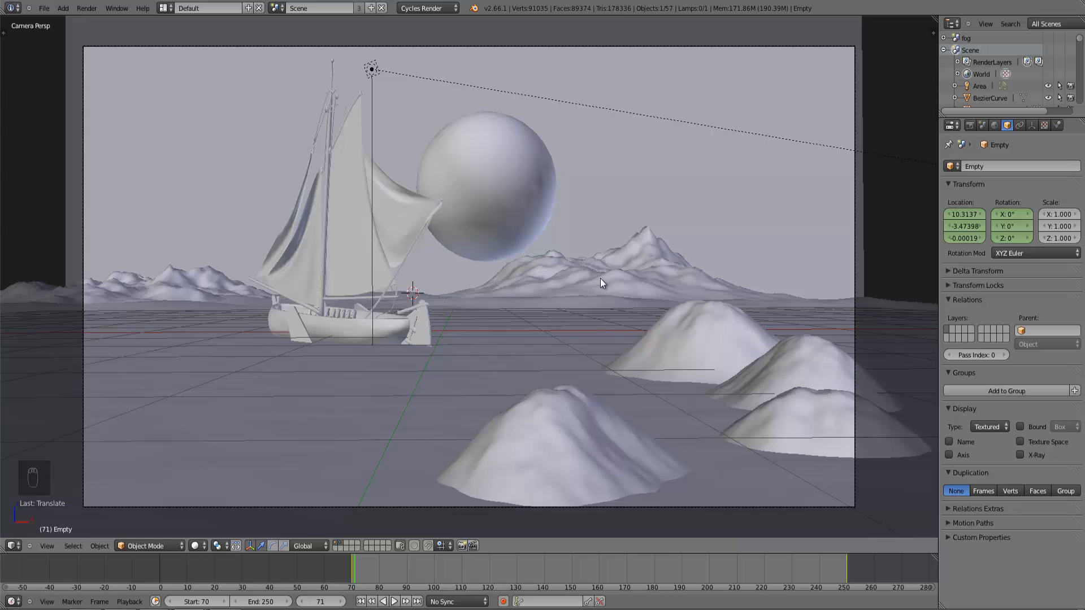
scroll(600, 283, down, 1)
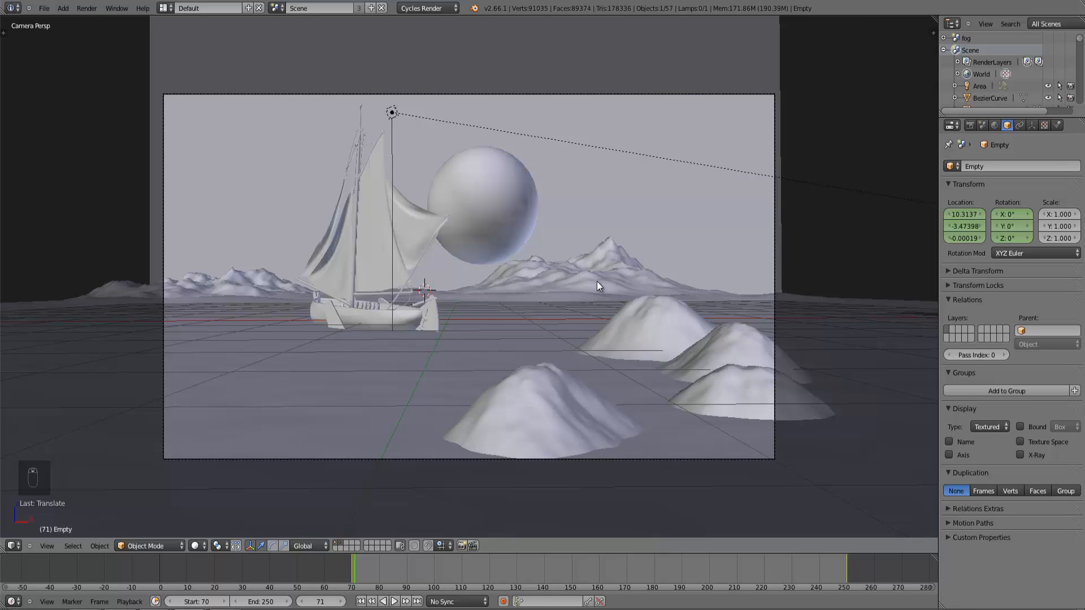